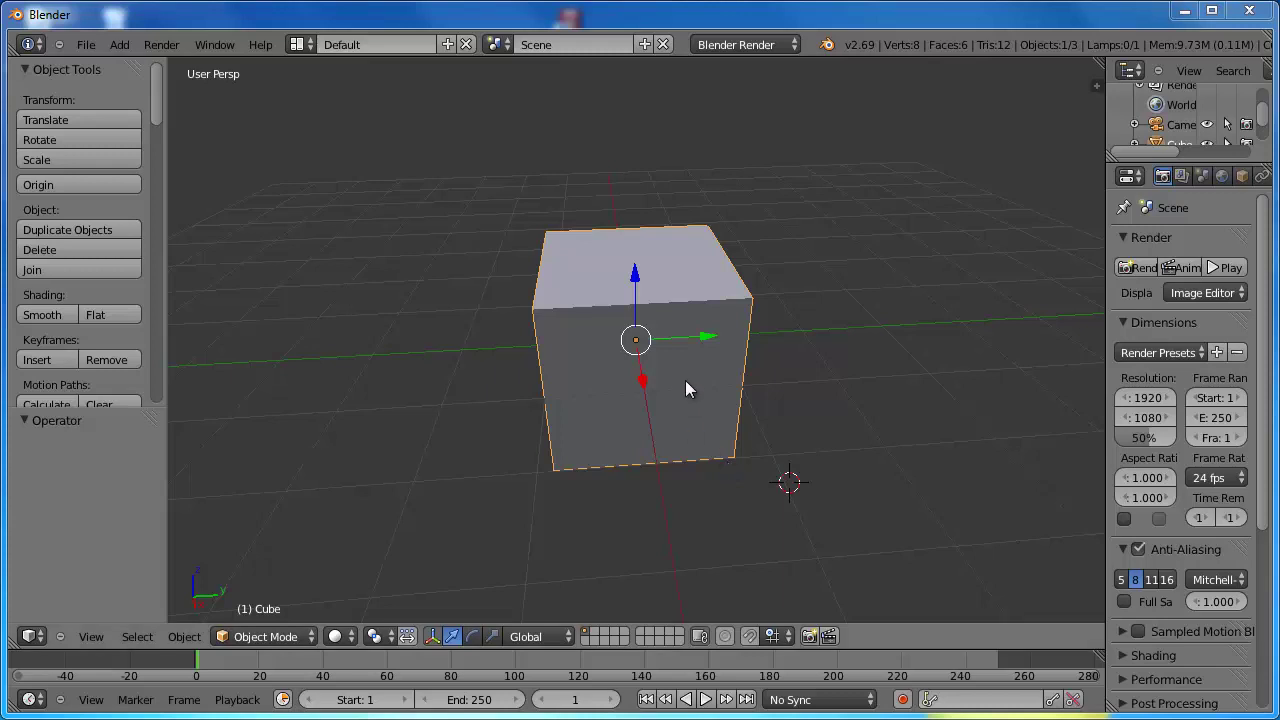
- Move the default cube slightly upward (about Z 0.04) and orbit the view
{"action": "key", "text": "g"}
{"action": "left_click", "coordinate": [652, 336]}
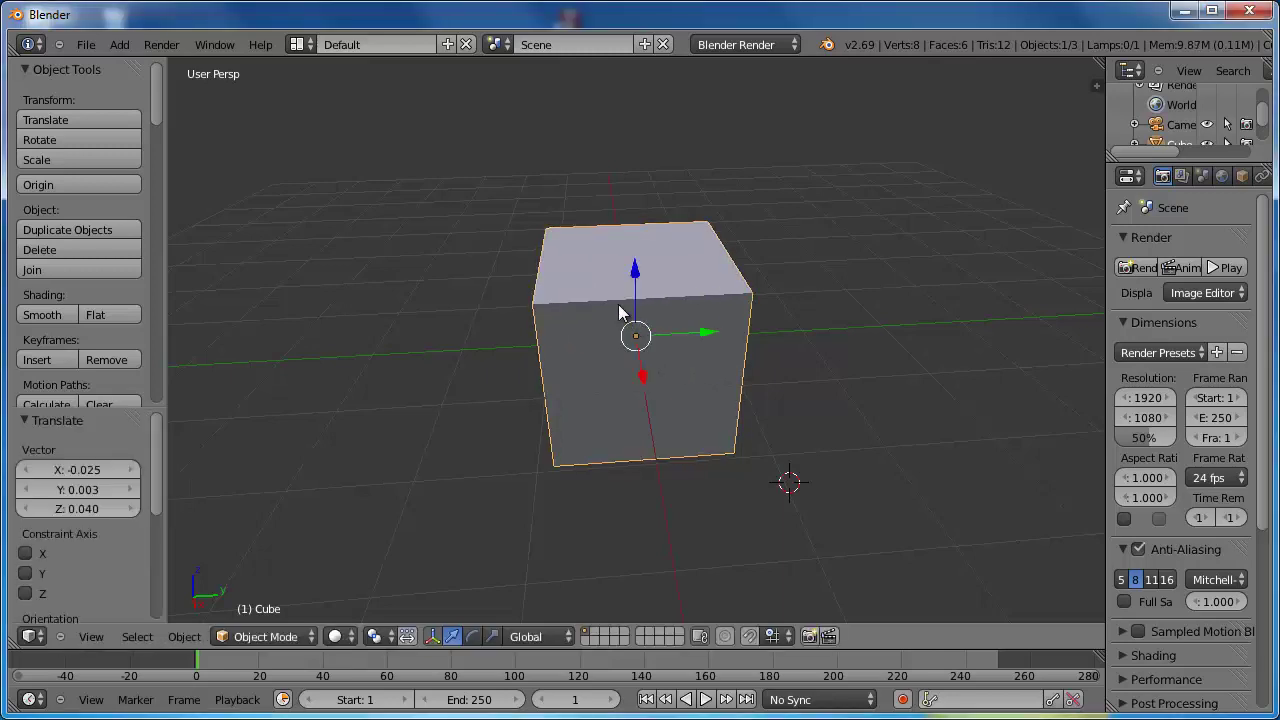
{"action": "mouse_move", "coordinate": [628, 330]}
{"action": "middle_mouse_down"}
{"action": "mouse_move", "coordinate": [571, 317]}
{"action": "mouse_move", "coordinate": [654, 351]}
{"action": "mouse_move", "coordinate": [649, 257]}
{"action": "mouse_move", "coordinate": [599, 283]}
{"action": "middle_mouse_up"}
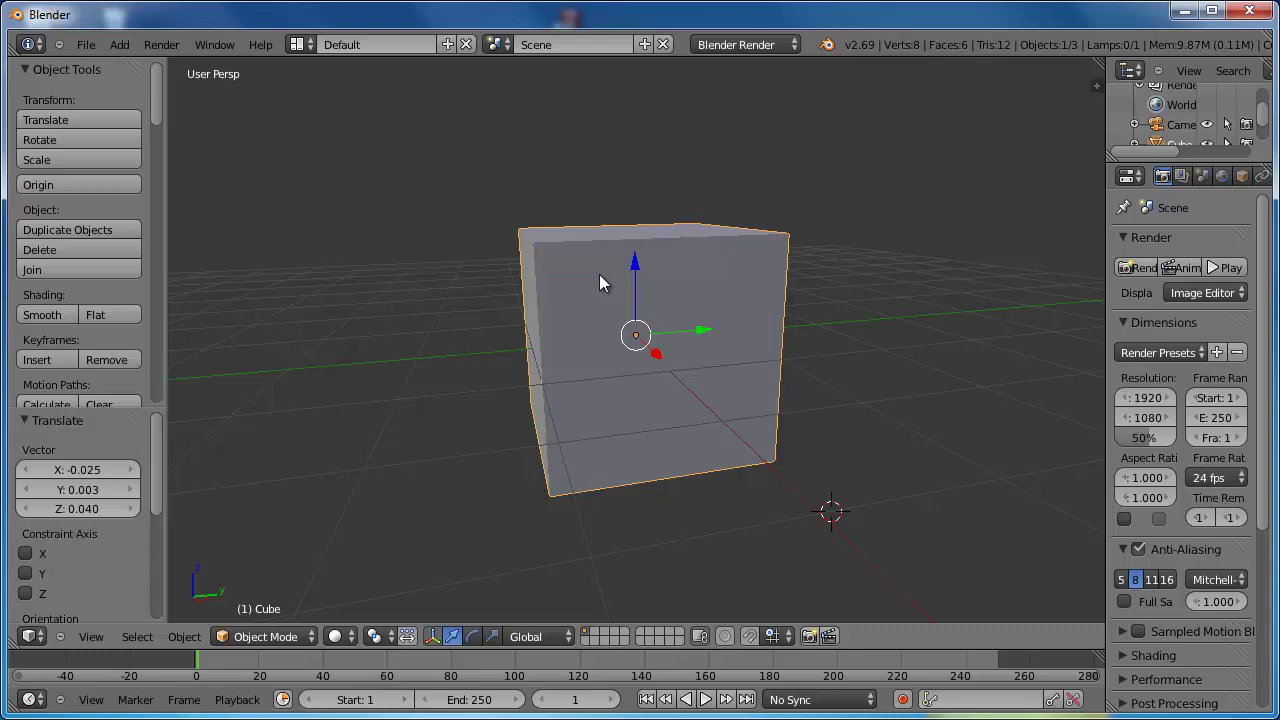
- Delete the cube and add a plane mesh cleared to the world origin
{"action": "key", "text": "x"}
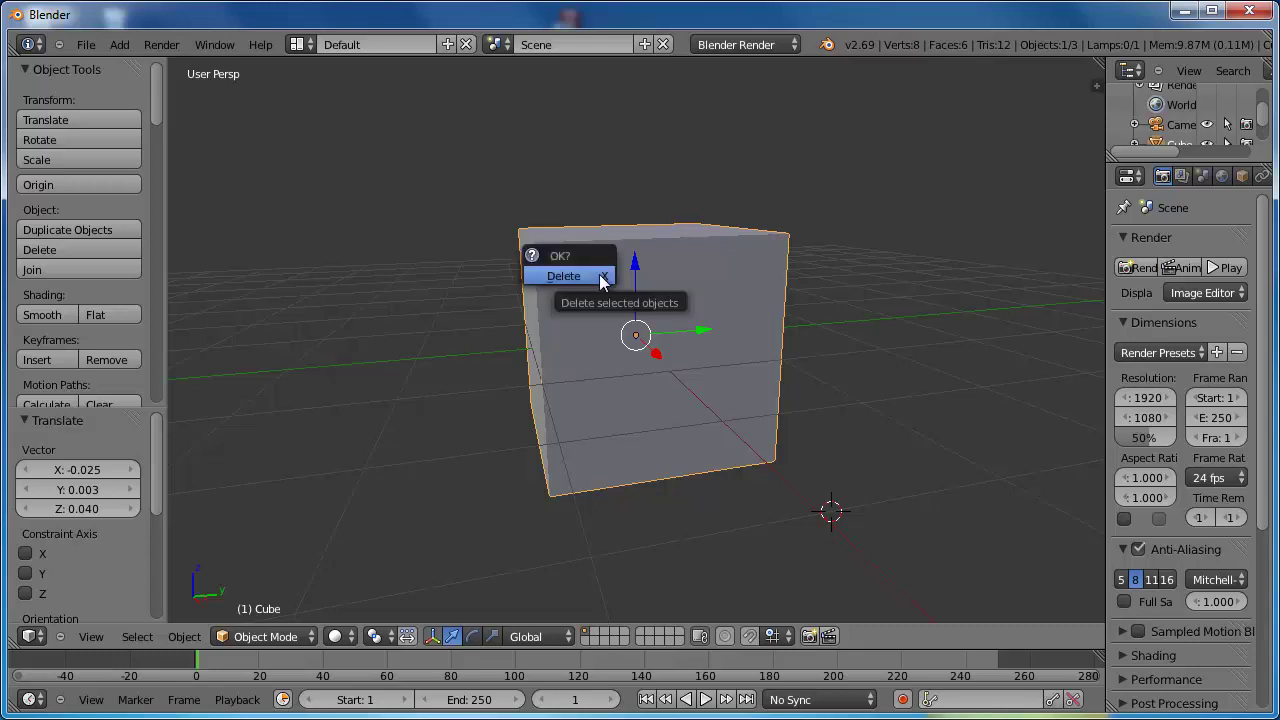
{"action": "left_click", "coordinate": [599, 277]}
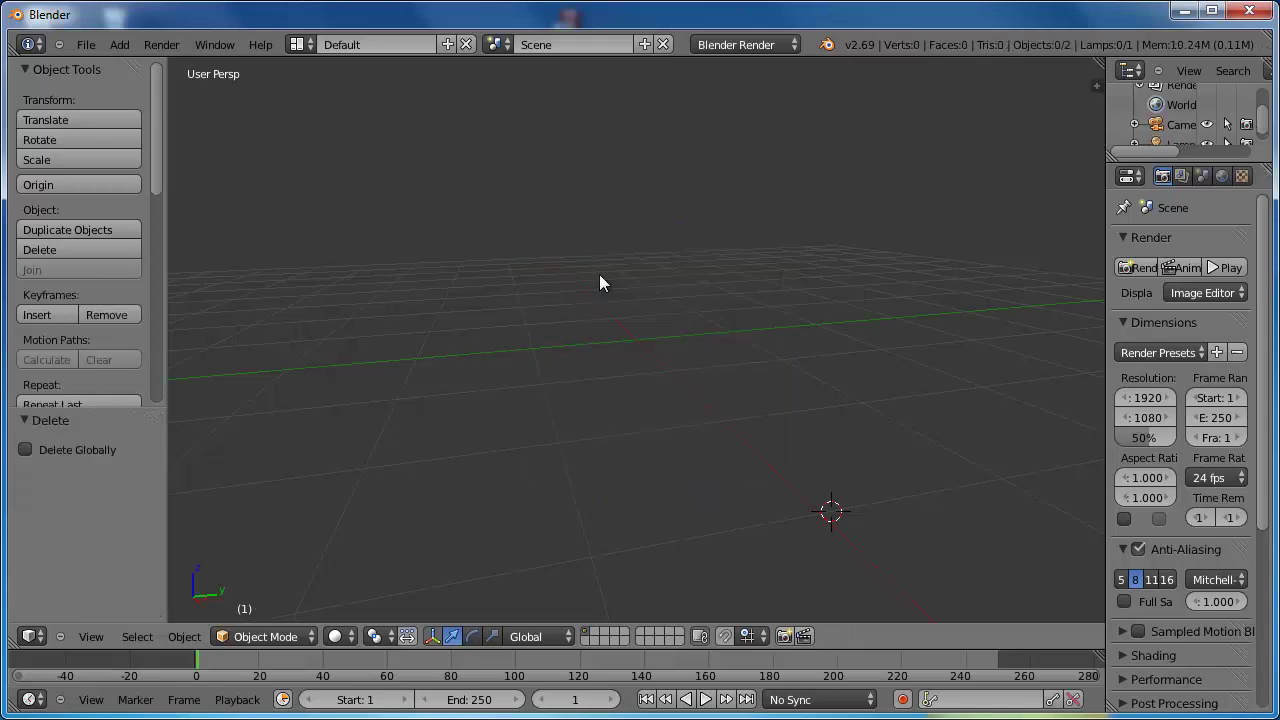
{"action": "key", "text": "shift+a"}
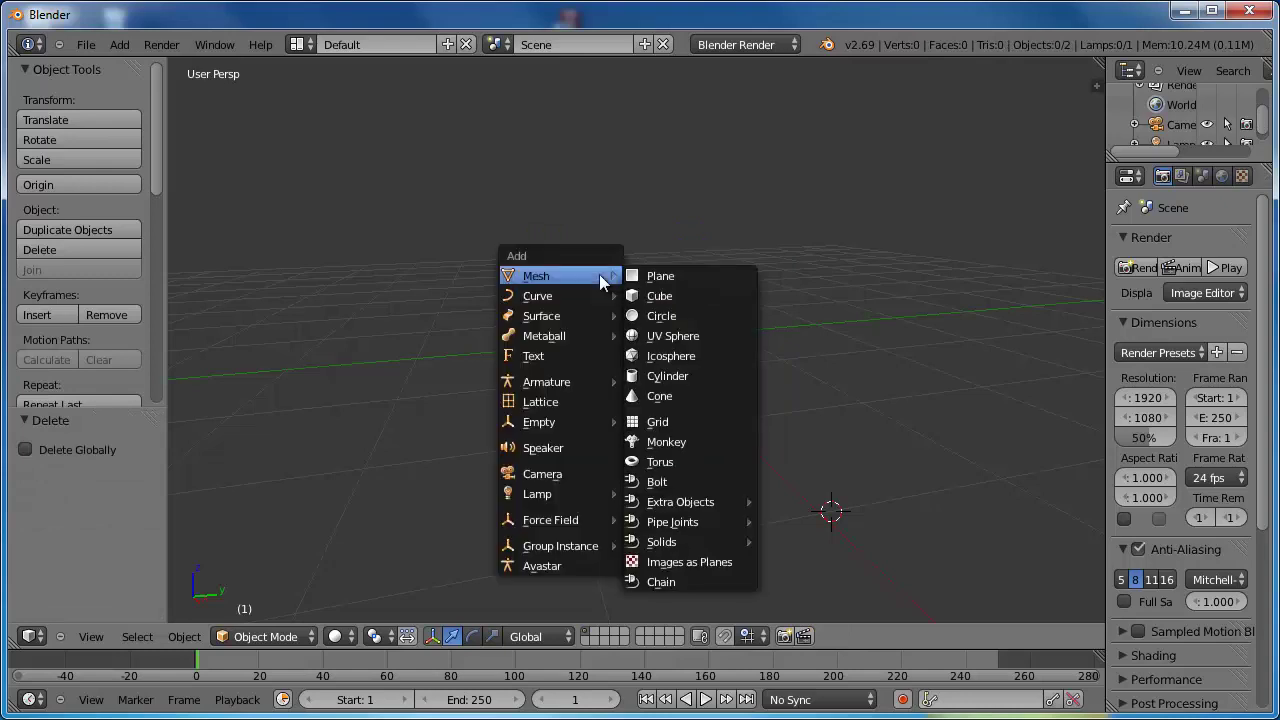
{"action": "left_click", "coordinate": [659, 280]}
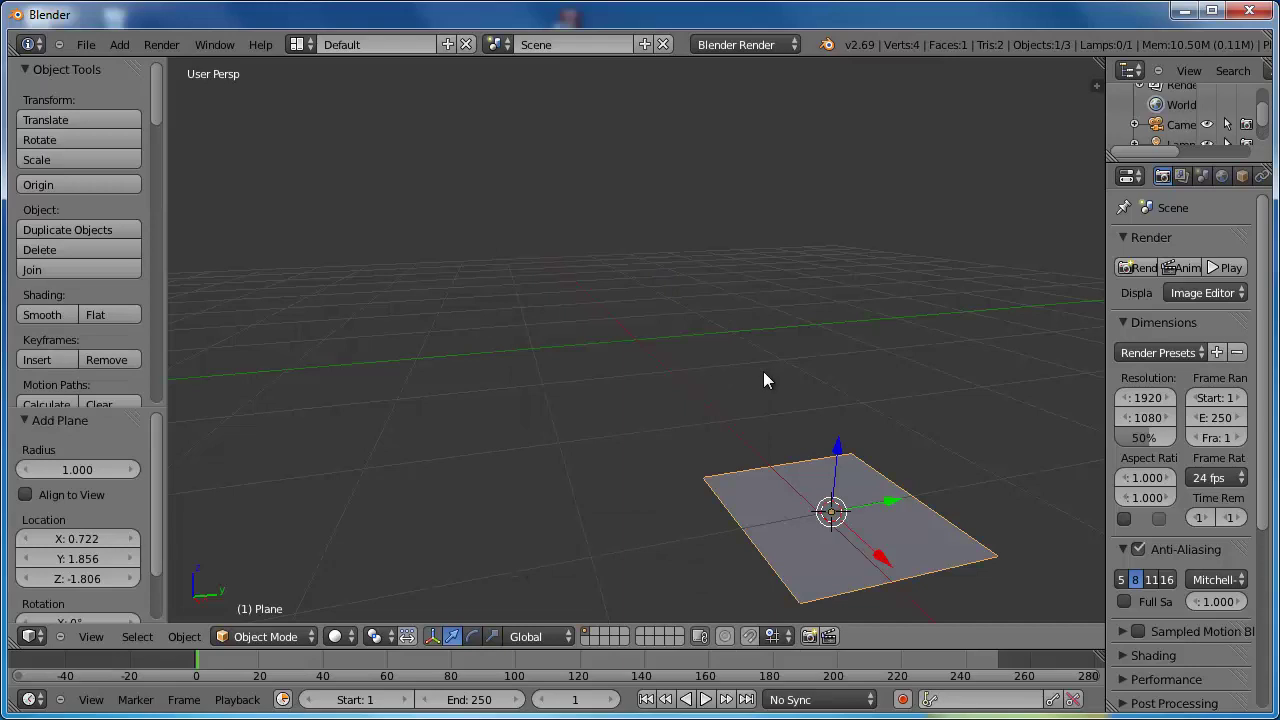
{"action": "key", "text": "alt+g"}
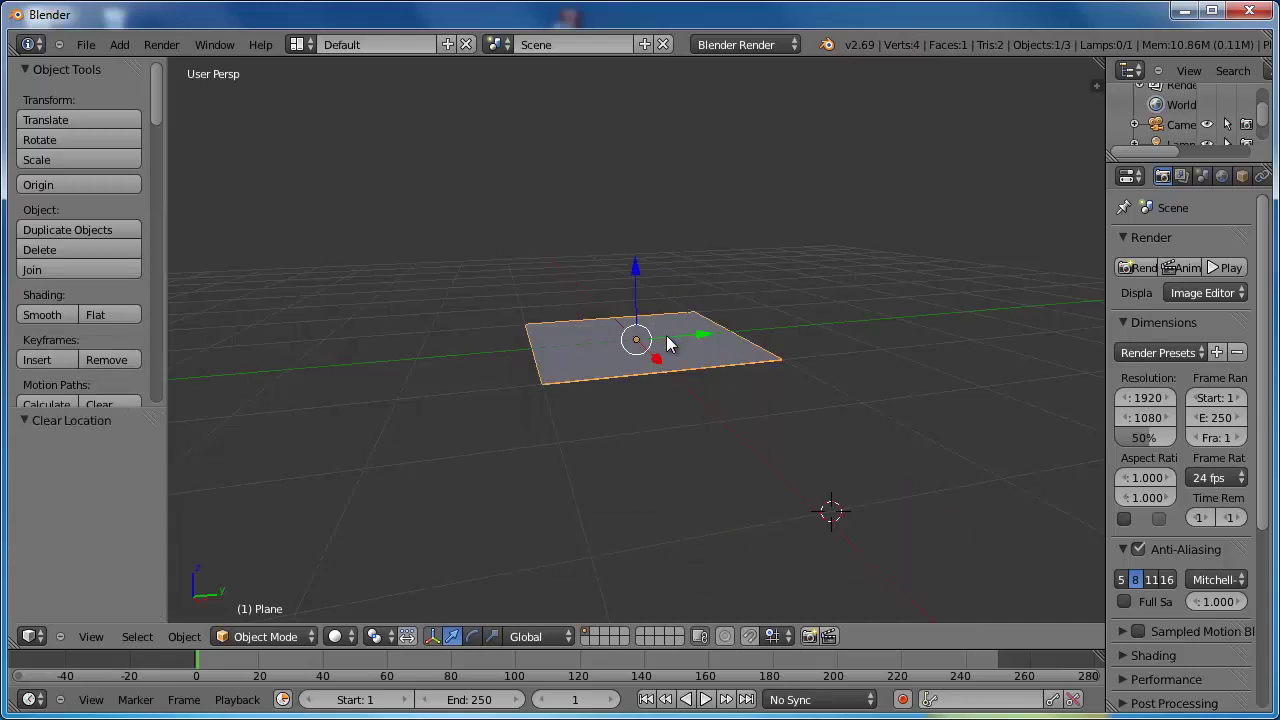
- Zoom in and switch to a top orthographic view of the plane
{"action": "scroll", "coordinate": [679, 341], "scroll_direction": "up", "scroll_amount": 2}
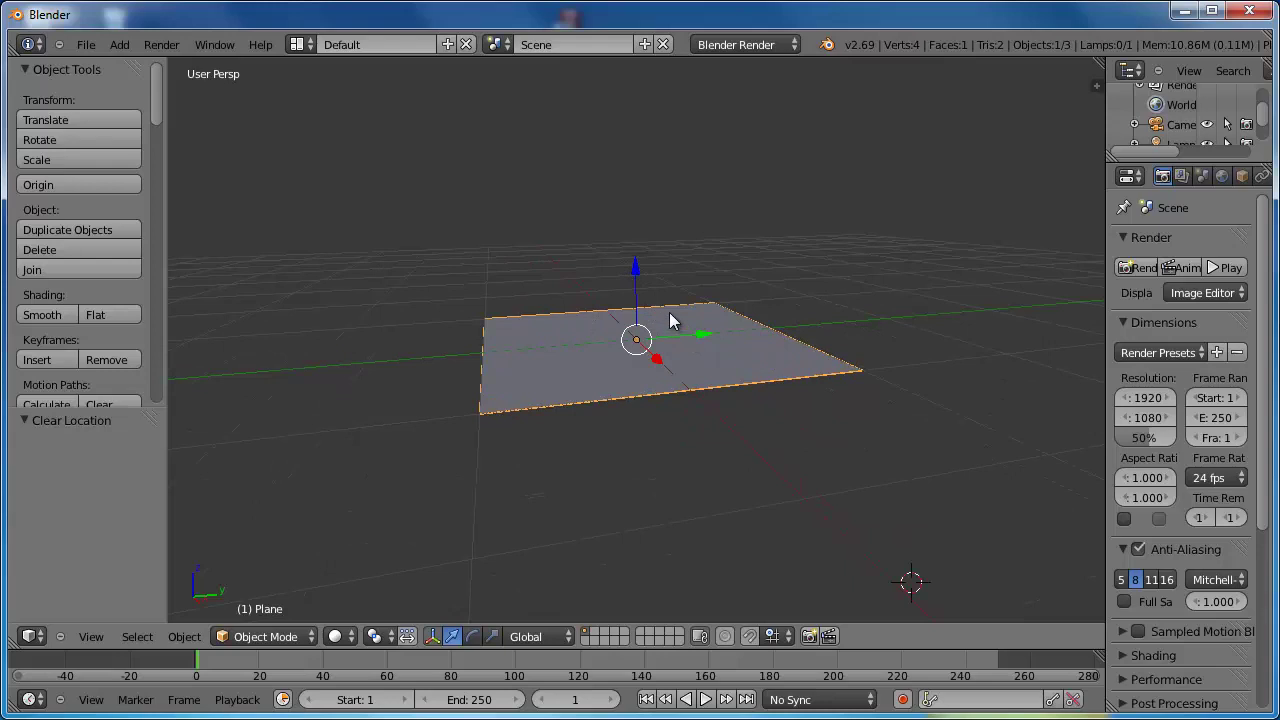
{"action": "key", "text": "KP_7"}
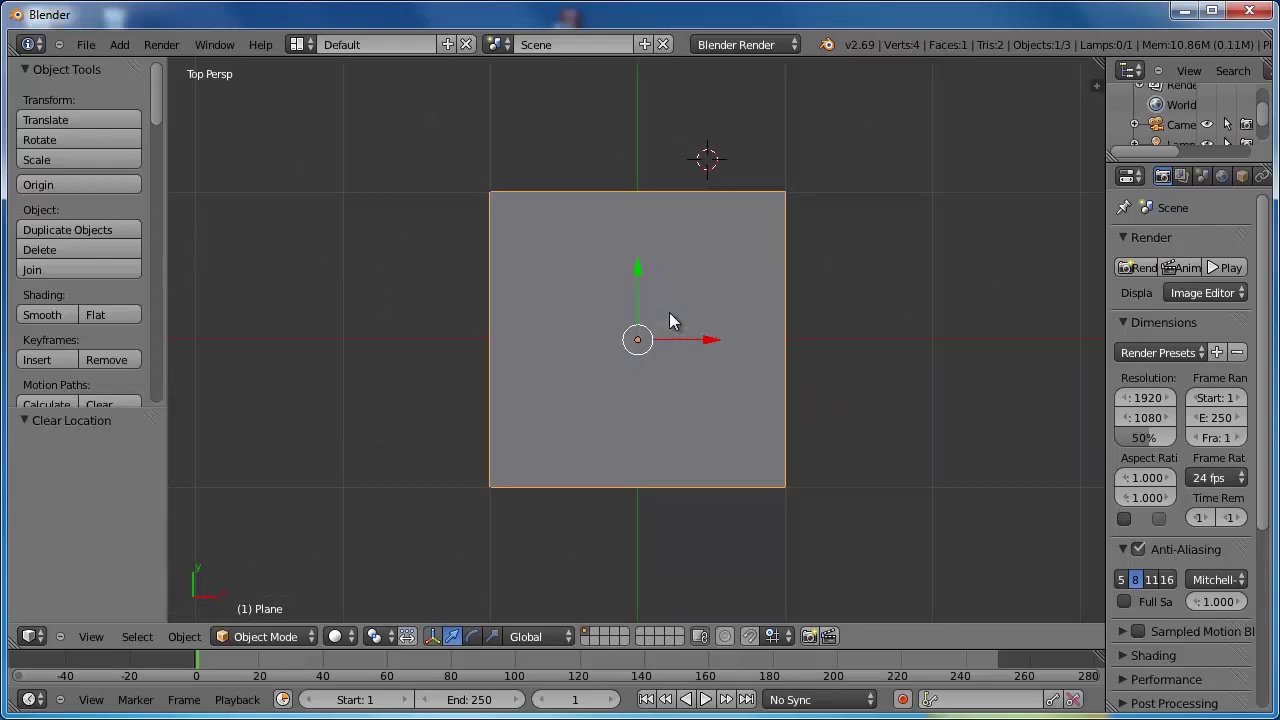
{"action": "key", "text": "KP_5"}
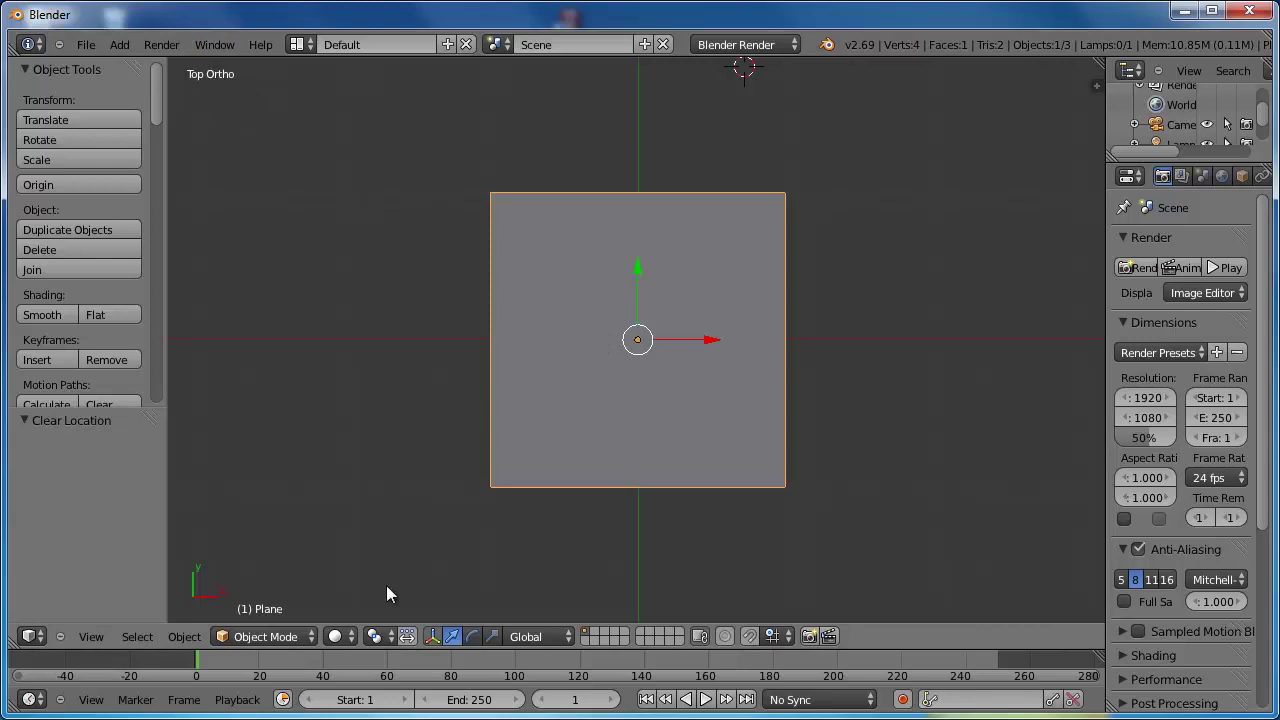
- Switch the plane into Sculpt Mode and bring the tool shelf options into view
{"action": "left_click", "coordinate": [308, 638]}
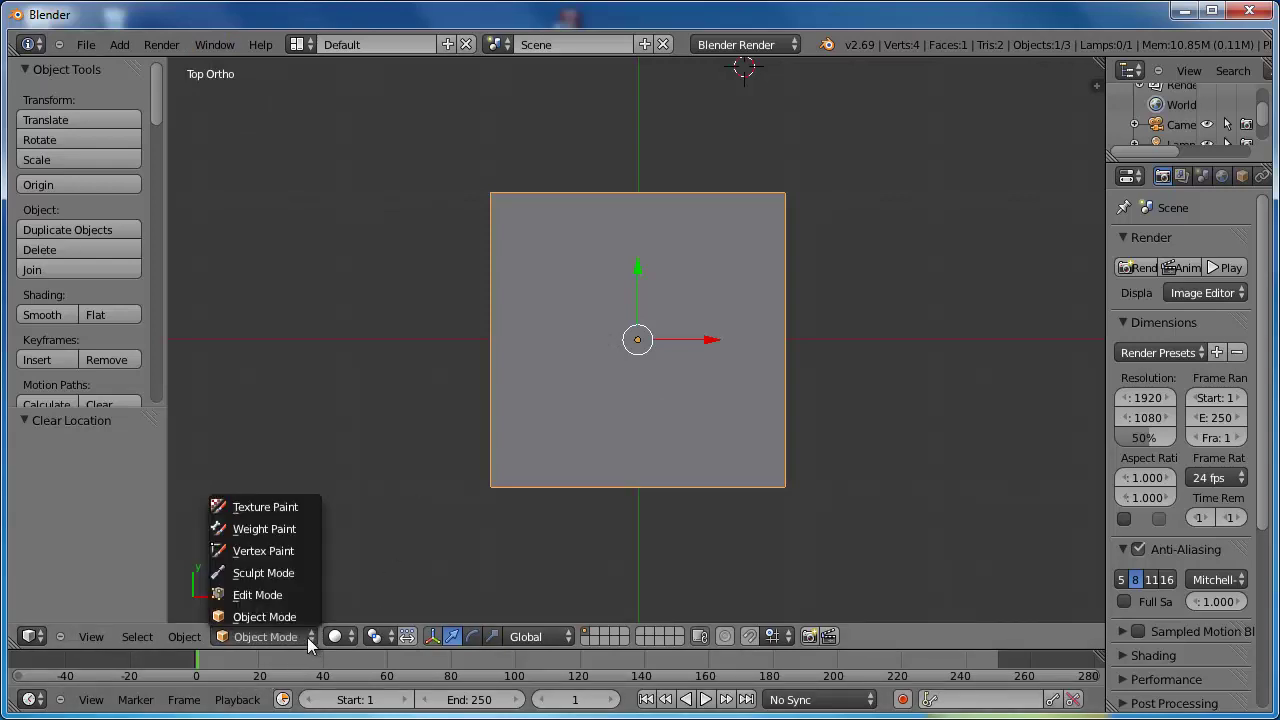
{"action": "left_click", "coordinate": [288, 574]}
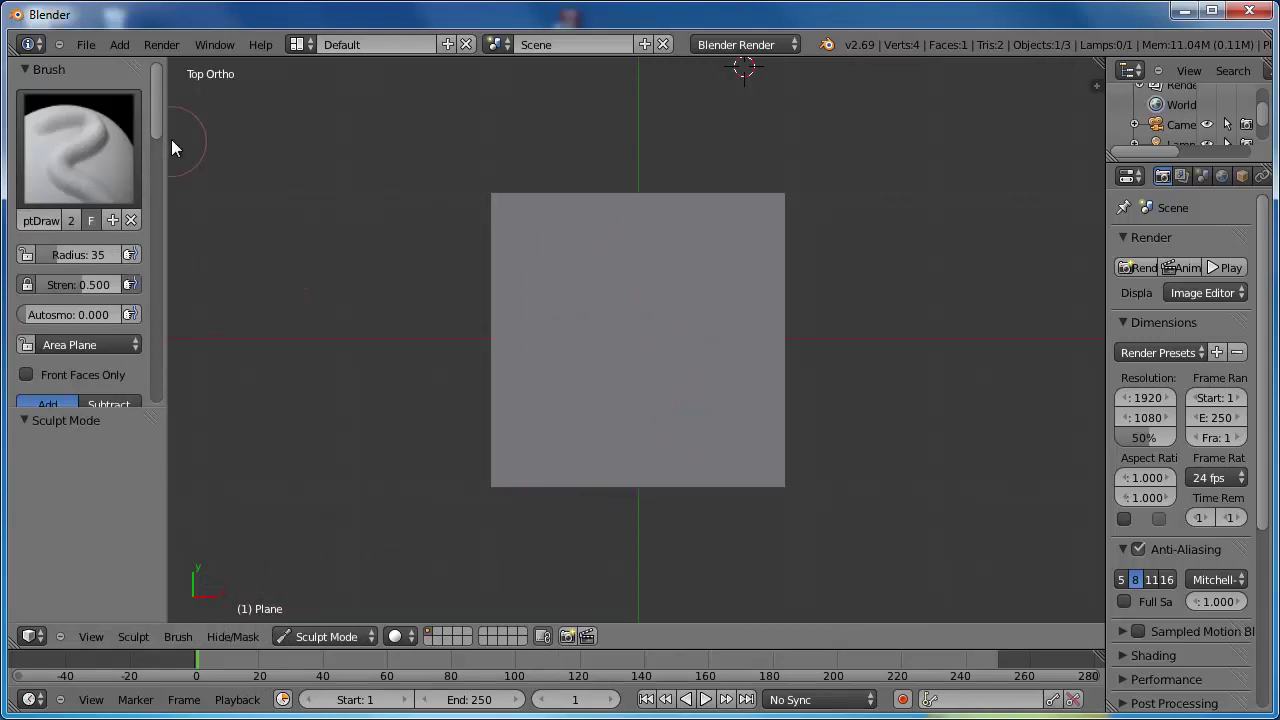
{"action": "left_click_drag", "start_coordinate": [155, 120], "coordinate": [159, 404]}
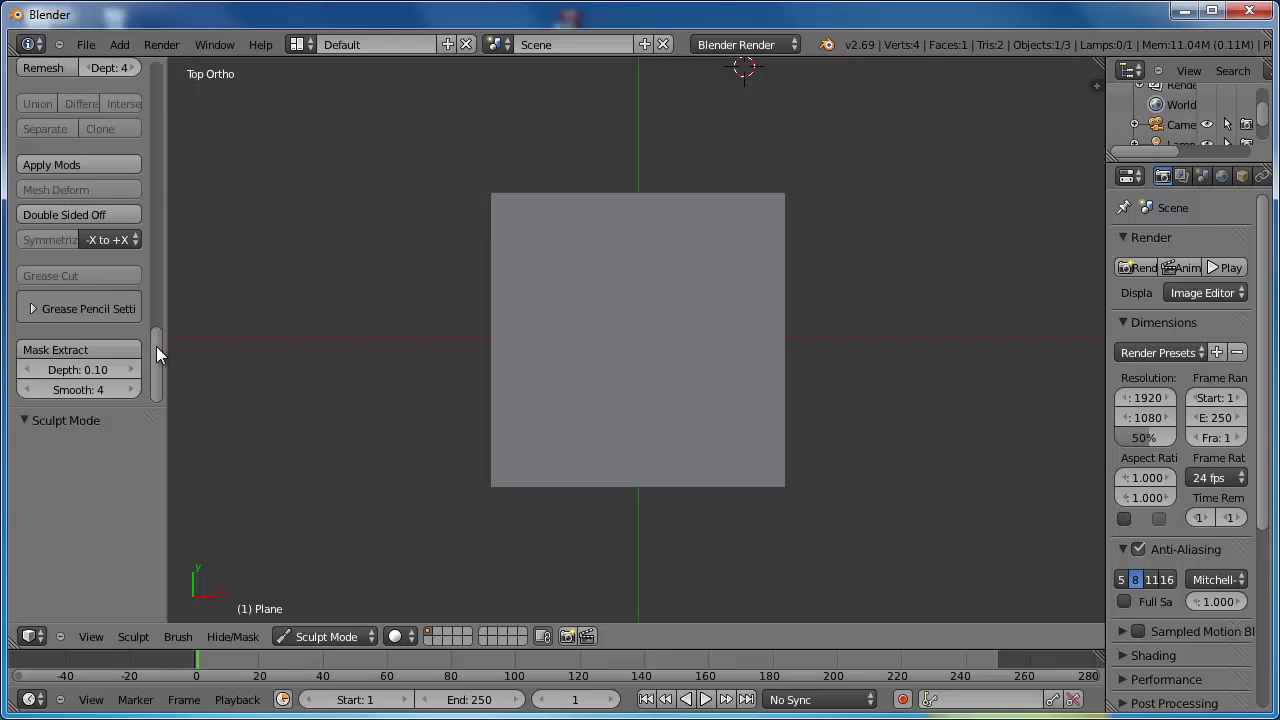
{"action": "left_click_drag", "start_coordinate": [156, 346], "coordinate": [153, 154]}
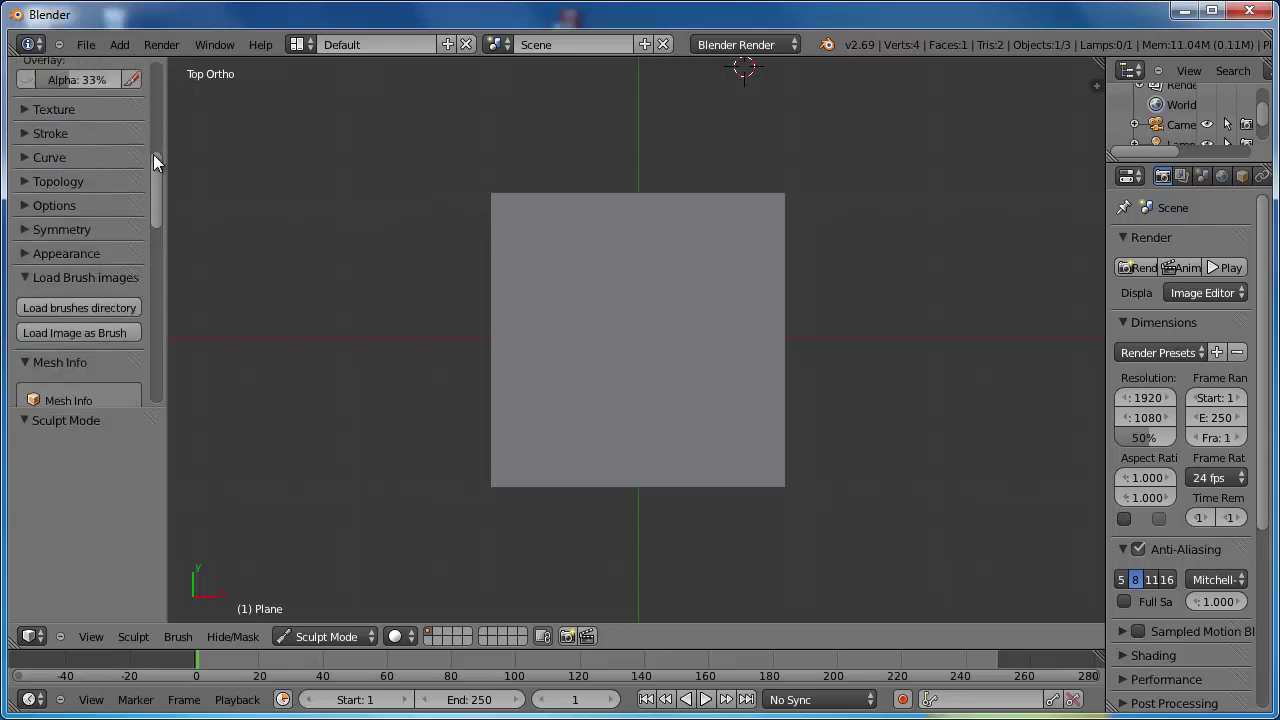
{"action": "scroll", "coordinate": [153, 154], "scroll_direction": "up", "scroll_amount": 2}
- Enable dynamic topology with a detail size of 5
{"action": "left_click", "coordinate": [33, 232]}
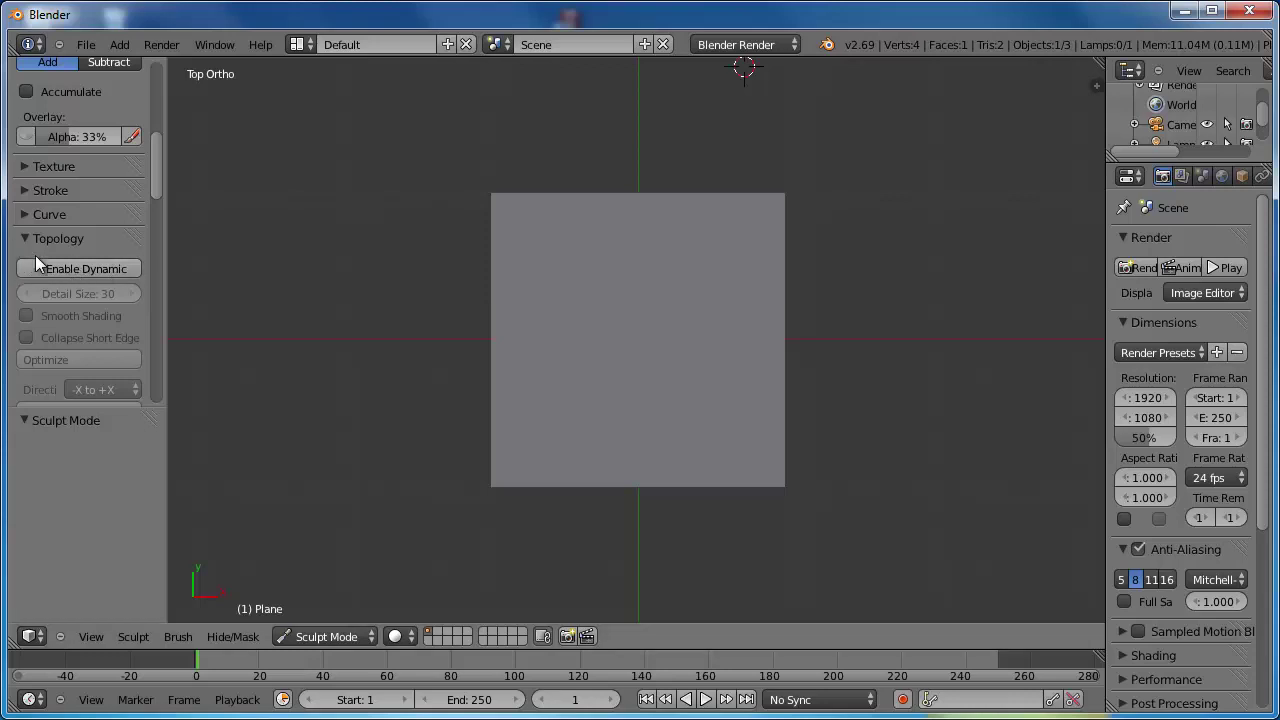
{"action": "left_click", "coordinate": [84, 268]}
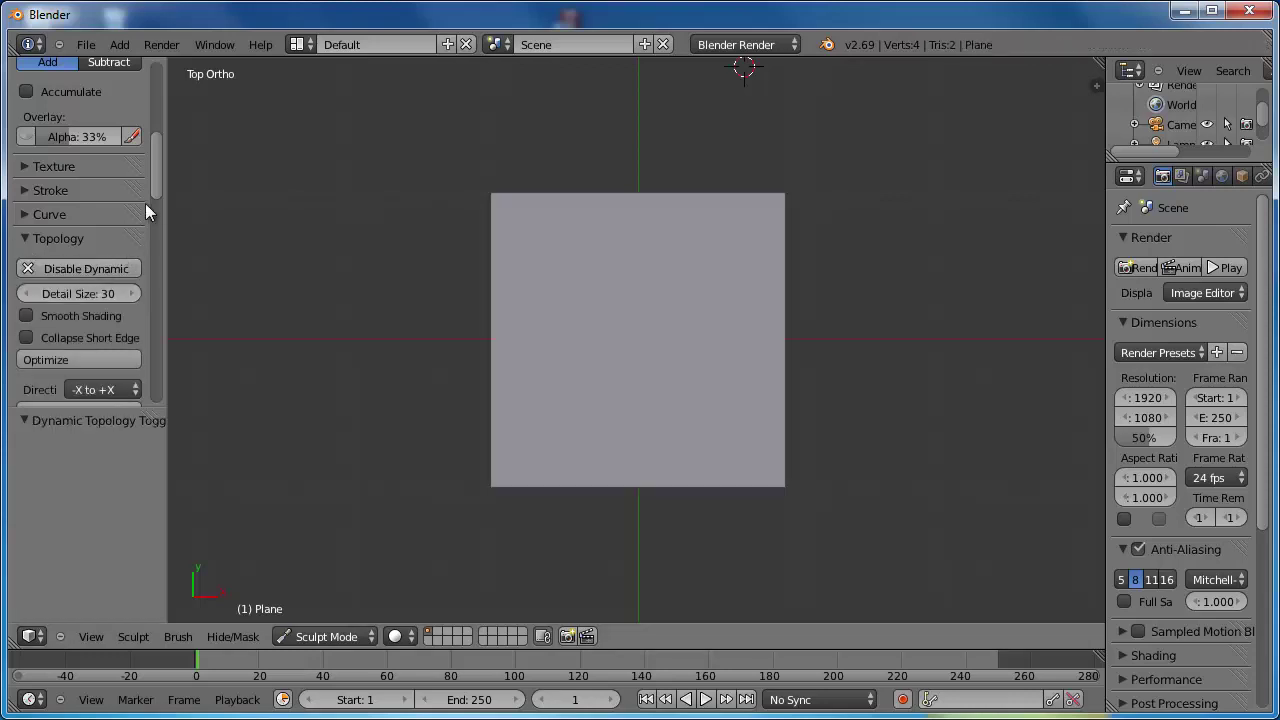
{"action": "left_click", "coordinate": [82, 295]}
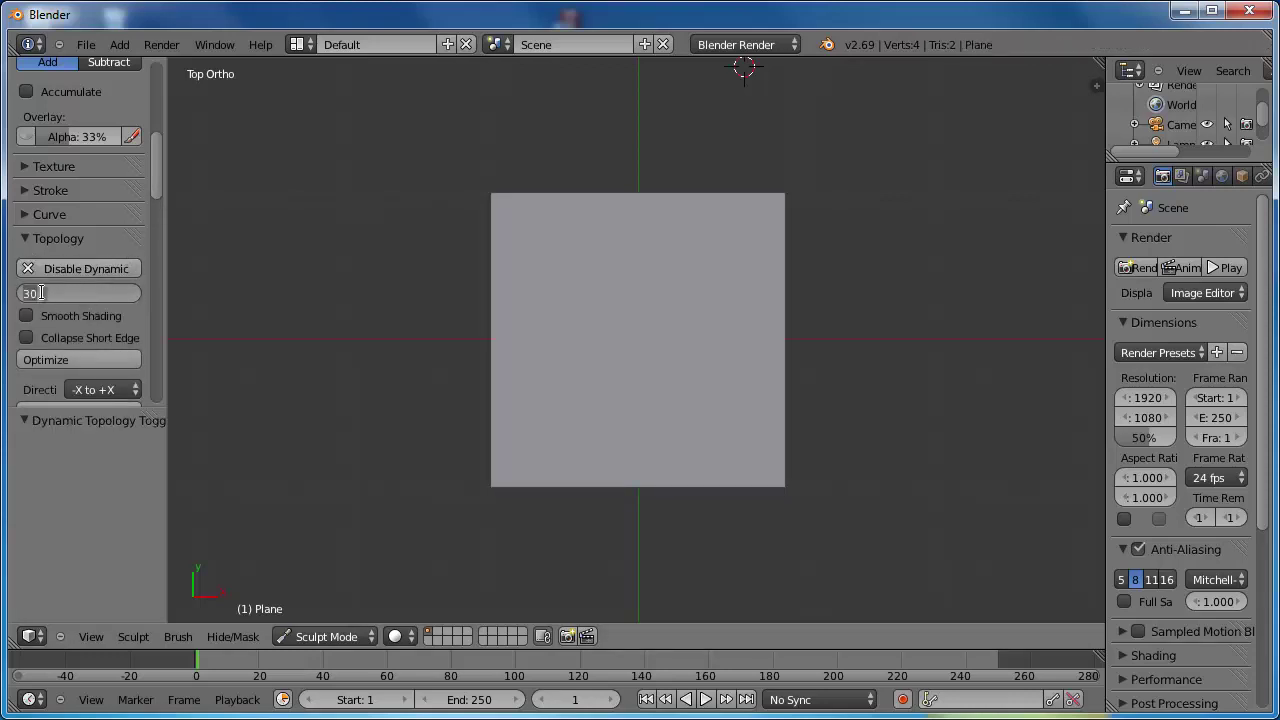
{"action": "type", "text": "5"}
{"action": "key", "text": "Return"}
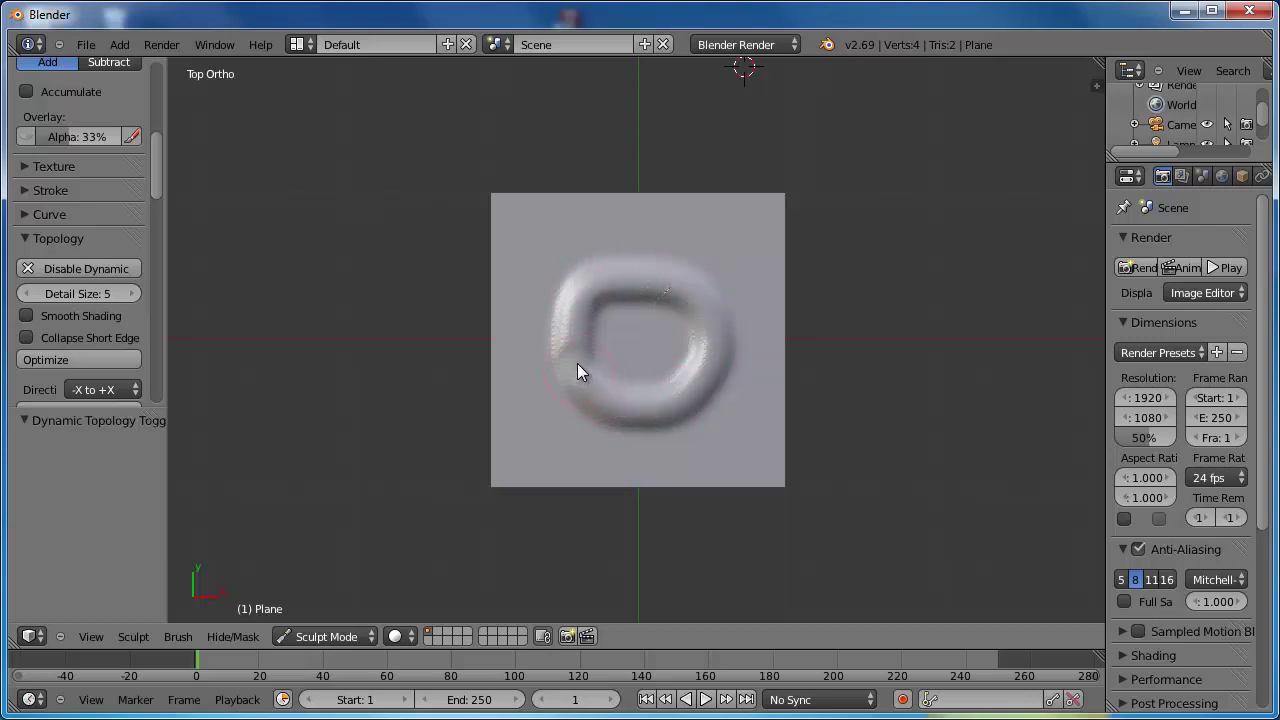
- Sculpt and build up a raised ring crater in the plane's centre
{"action": "left_click_drag", "start_coordinate": [577, 363], "coordinate": [570, 345]}
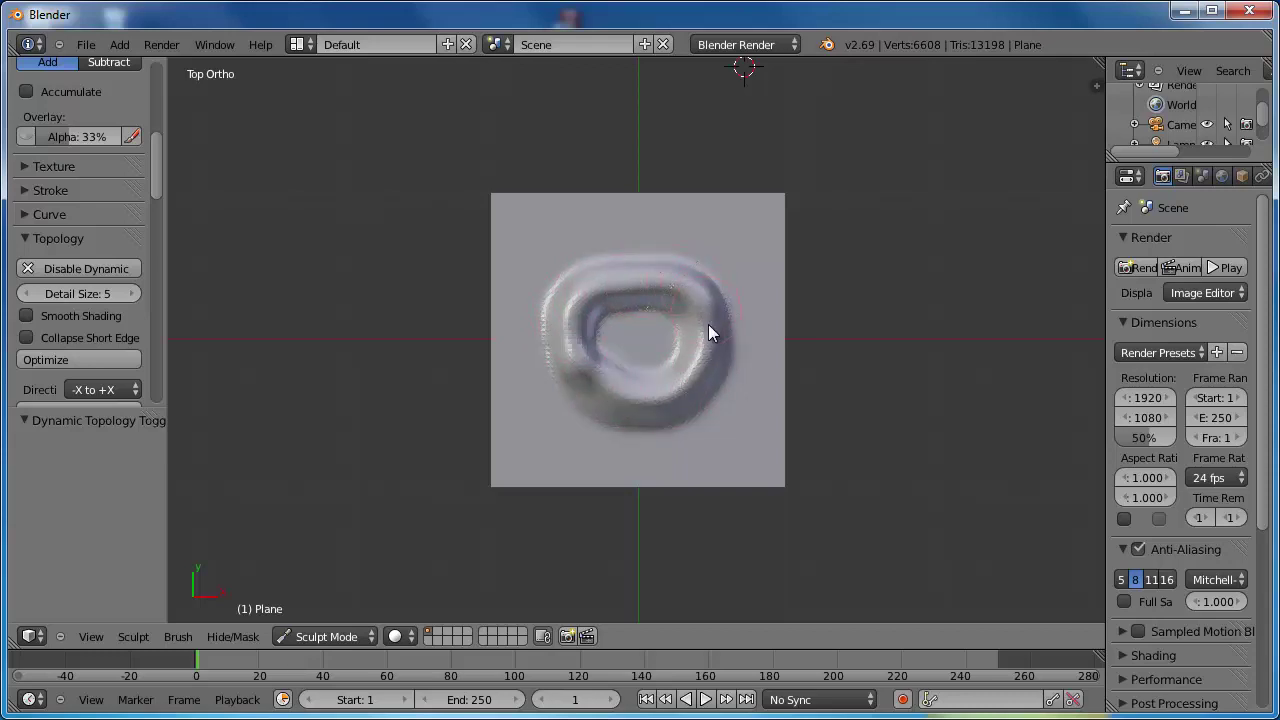
{"action": "left_click_drag", "start_coordinate": [591, 375], "coordinate": [586, 368]}
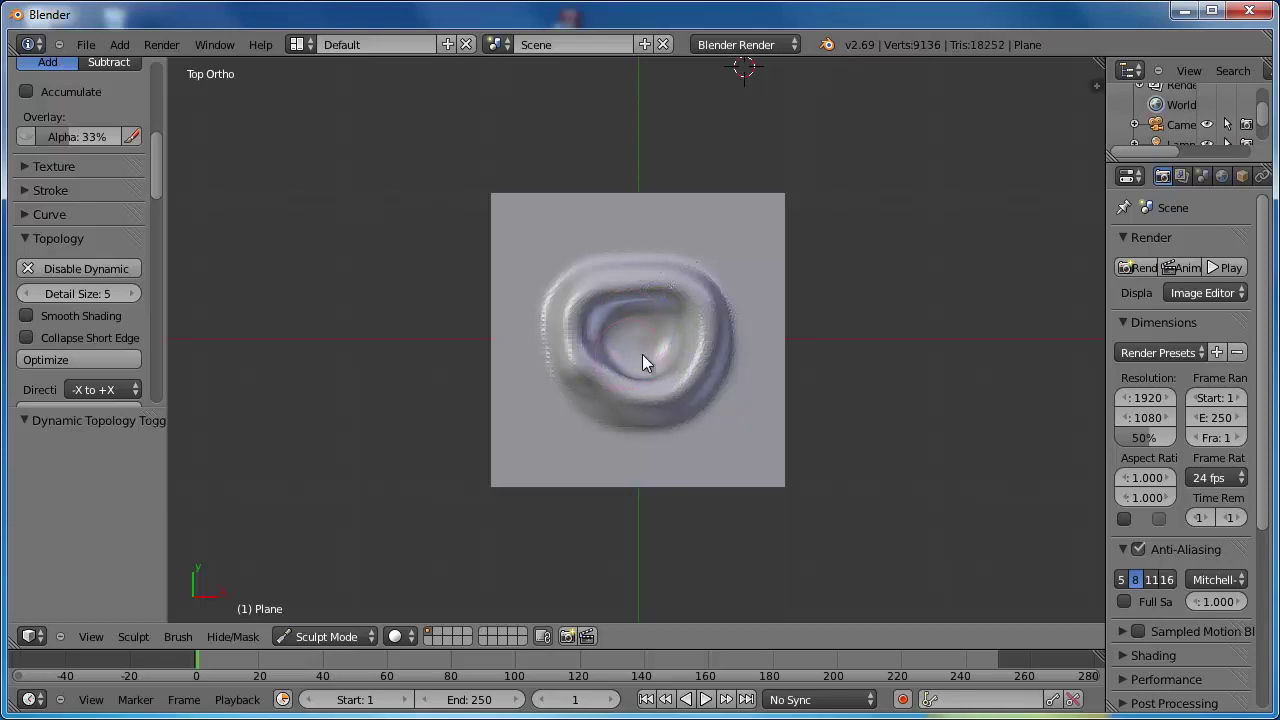
{"action": "mouse_move", "coordinate": [642, 354]}
{"action": "middle_mouse_down"}
{"action": "mouse_move", "coordinate": [660, 134]}
{"action": "mouse_move", "coordinate": [632, 263]}
{"action": "middle_mouse_up"}
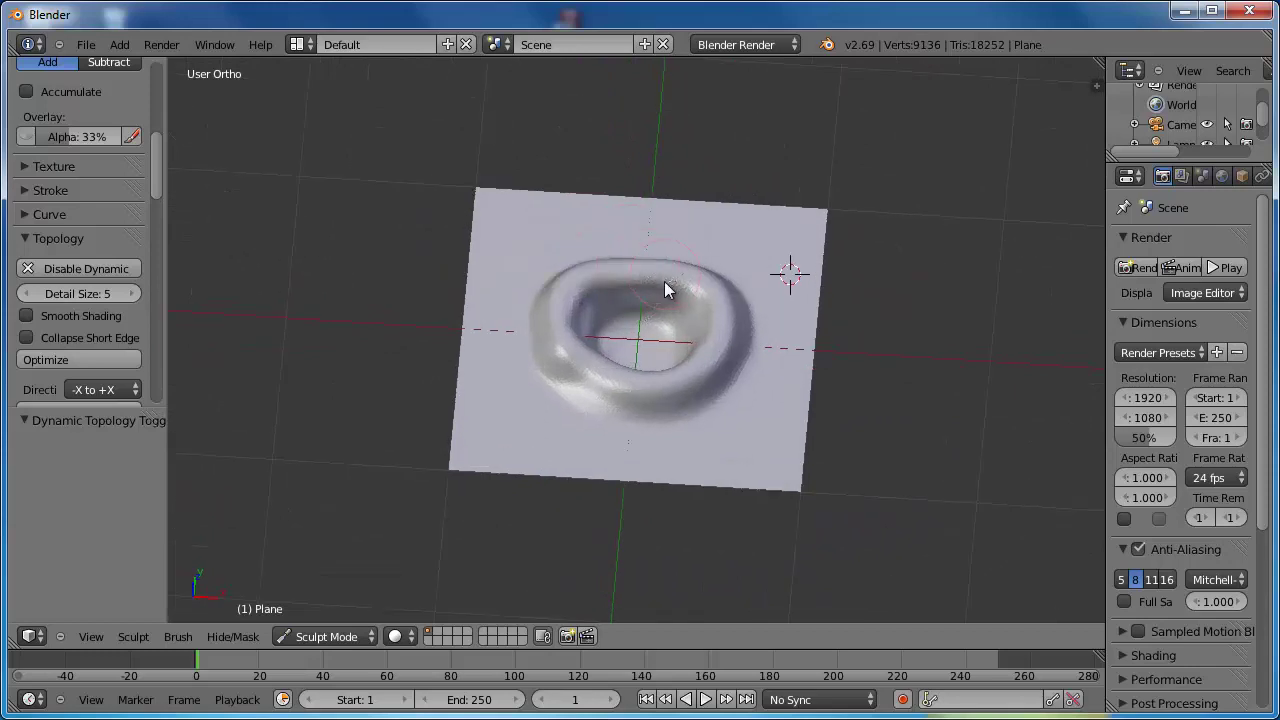
- Add bumps and ridges around the crater and sharpen the rim's top edge
{"action": "left_click_drag", "start_coordinate": [725, 240], "coordinate": [770, 258]}
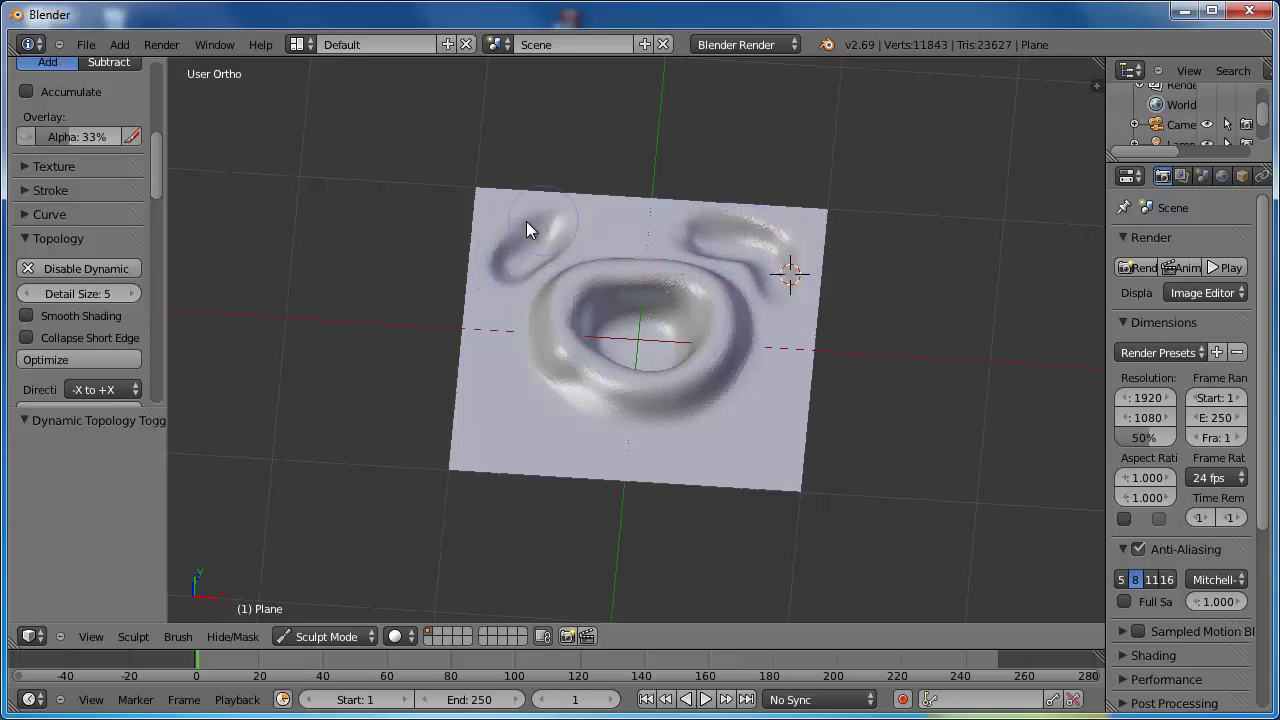
{"action": "left_click_drag", "start_coordinate": [520, 239], "coordinate": [474, 363]}
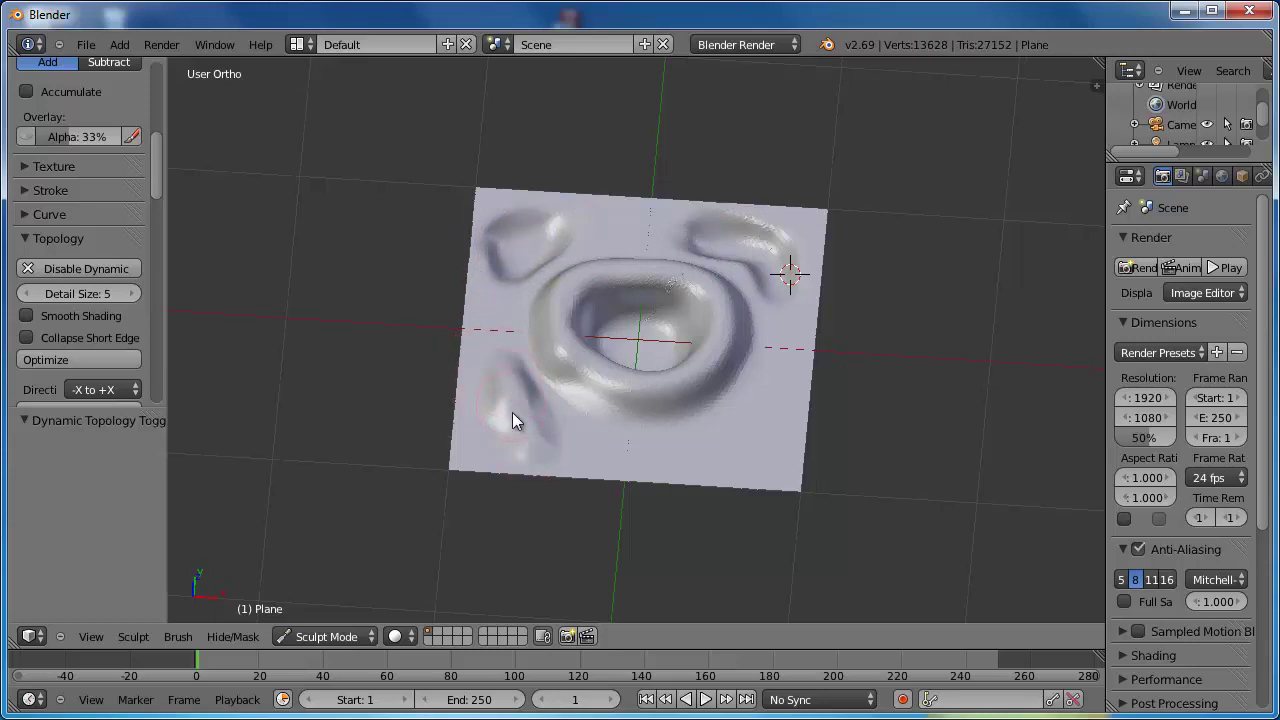
{"action": "left_click_drag", "start_coordinate": [494, 341], "coordinate": [625, 410]}
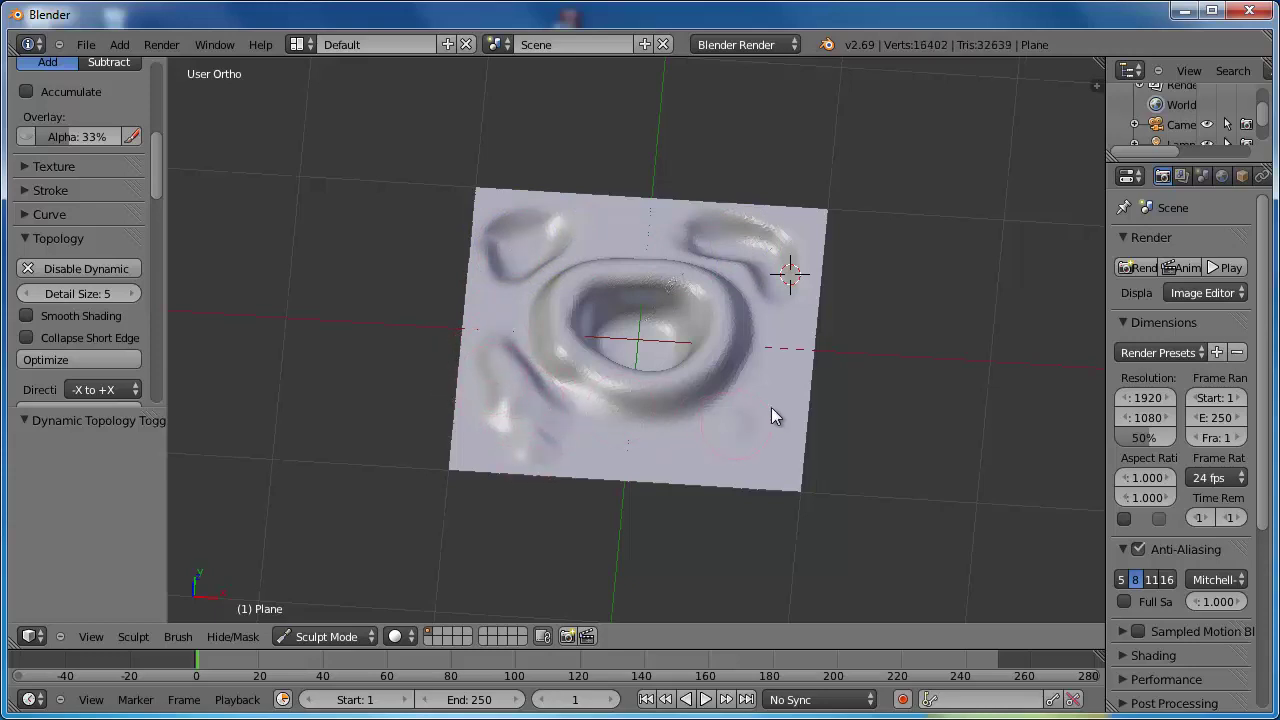
{"action": "mouse_move", "coordinate": [771, 408]}
{"action": "left_mouse_down"}
{"action": "mouse_move", "coordinate": [729, 438]}
{"action": "mouse_move", "coordinate": [745, 425]}
{"action": "left_mouse_up"}
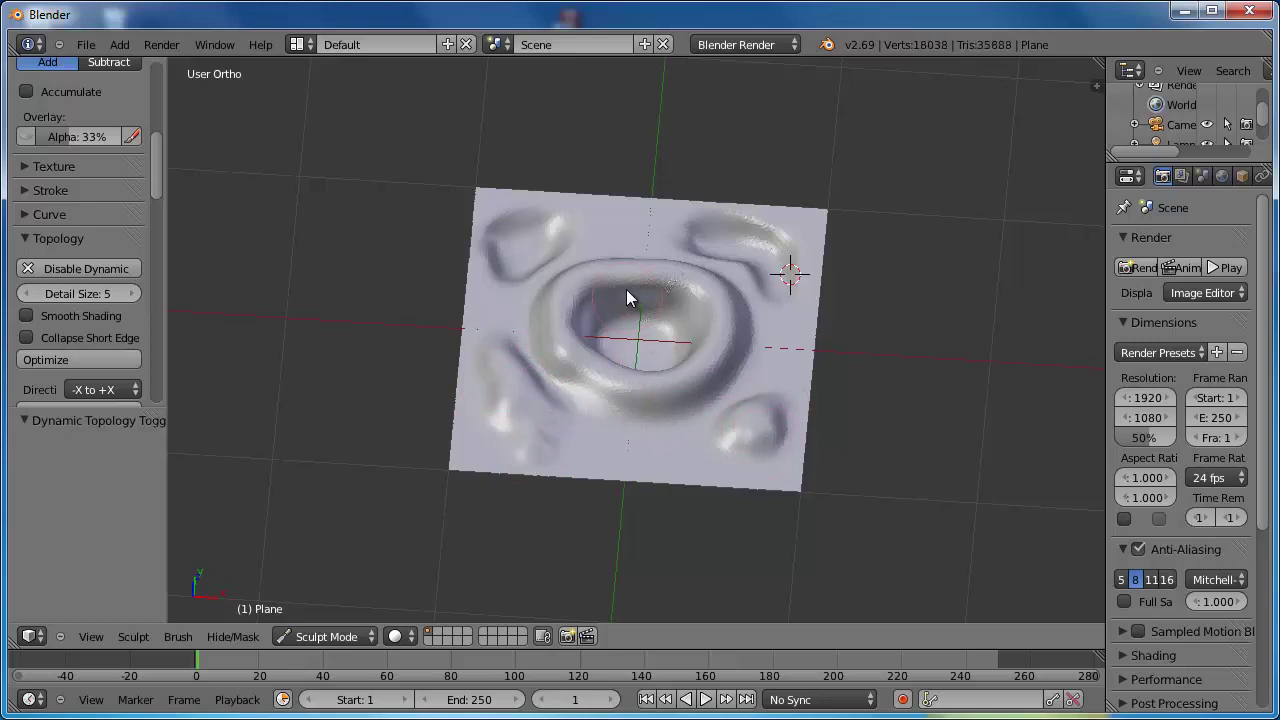
{"action": "mouse_move", "coordinate": [590, 269]}
{"action": "left_mouse_down"}
{"action": "mouse_move", "coordinate": [626, 261]}
{"action": "mouse_move", "coordinate": [597, 282]}
{"action": "mouse_move", "coordinate": [643, 277]}
{"action": "mouse_move", "coordinate": [618, 285]}
{"action": "mouse_move", "coordinate": [609, 268]}
{"action": "mouse_move", "coordinate": [673, 265]}
{"action": "mouse_move", "coordinate": [625, 270]}
{"action": "mouse_move", "coordinate": [676, 281]}
{"action": "mouse_move", "coordinate": [677, 314]}
{"action": "left_mouse_up"}
{"action": "mouse_move", "coordinate": [677, 314]}
{"action": "middle_mouse_down"}
{"action": "mouse_move", "coordinate": [708, 214]}
{"action": "mouse_move", "coordinate": [629, 334]}
{"action": "mouse_move", "coordinate": [718, 337]}
{"action": "mouse_move", "coordinate": [746, 354]}
{"action": "middle_mouse_up"}
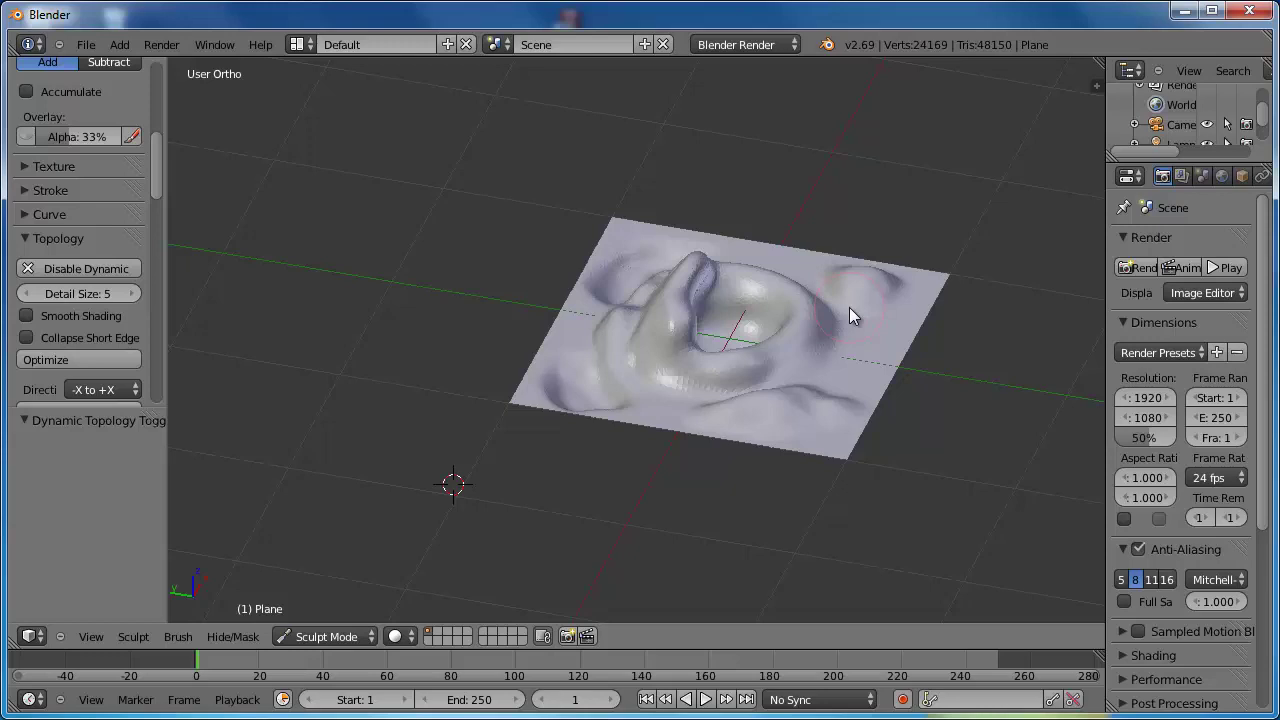
{"action": "mouse_move", "coordinate": [755, 352]}
{"action": "middle_mouse_down"}
{"action": "mouse_move", "coordinate": [706, 308]}
{"action": "mouse_move", "coordinate": [622, 318]}
{"action": "mouse_move", "coordinate": [584, 352]}
{"action": "middle_mouse_up"}
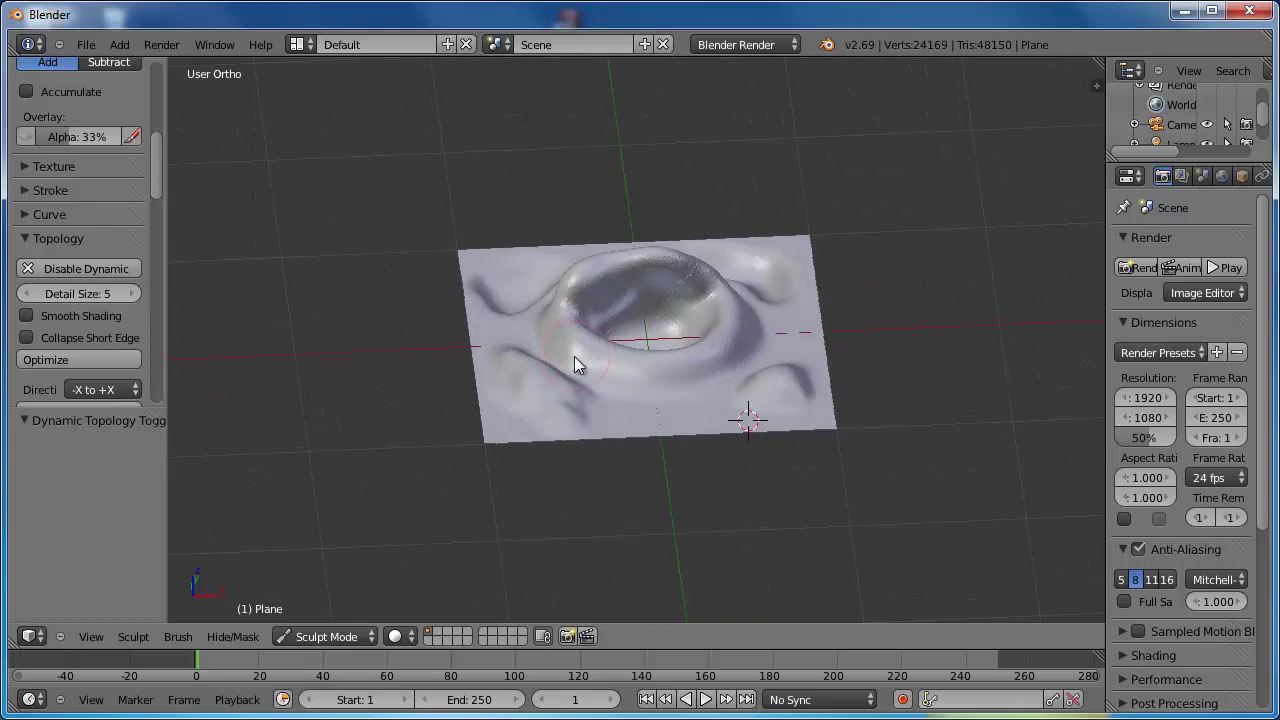
{"action": "left_click_drag", "start_coordinate": [639, 268], "coordinate": [704, 330]}
{"action": "mouse_move", "coordinate": [651, 353]}
{"action": "middle_mouse_down"}
{"action": "mouse_move", "coordinate": [667, 263]}
{"action": "mouse_move", "coordinate": [633, 367]}
{"action": "middle_mouse_up"}
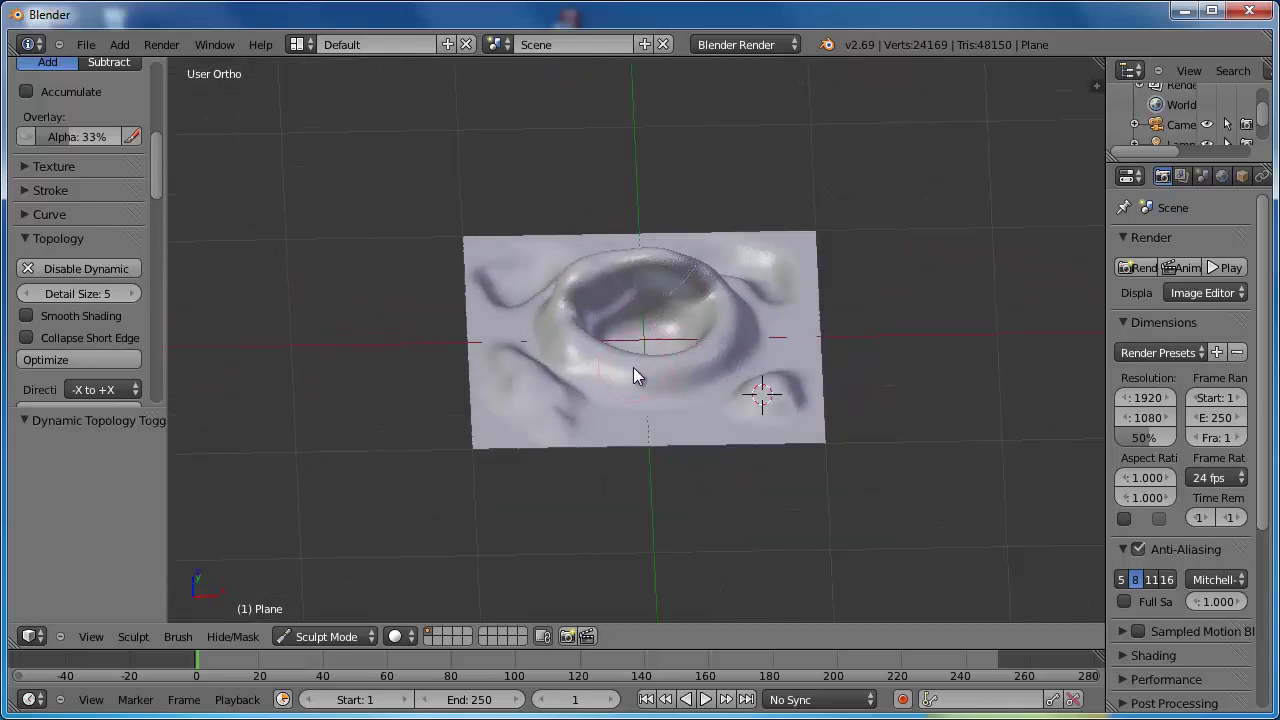
{"action": "scroll", "coordinate": [633, 367], "scroll_direction": "up", "scroll_amount": 2}
{"action": "scroll", "coordinate": [633, 367], "scroll_direction": "up", "scroll_amount": 1}
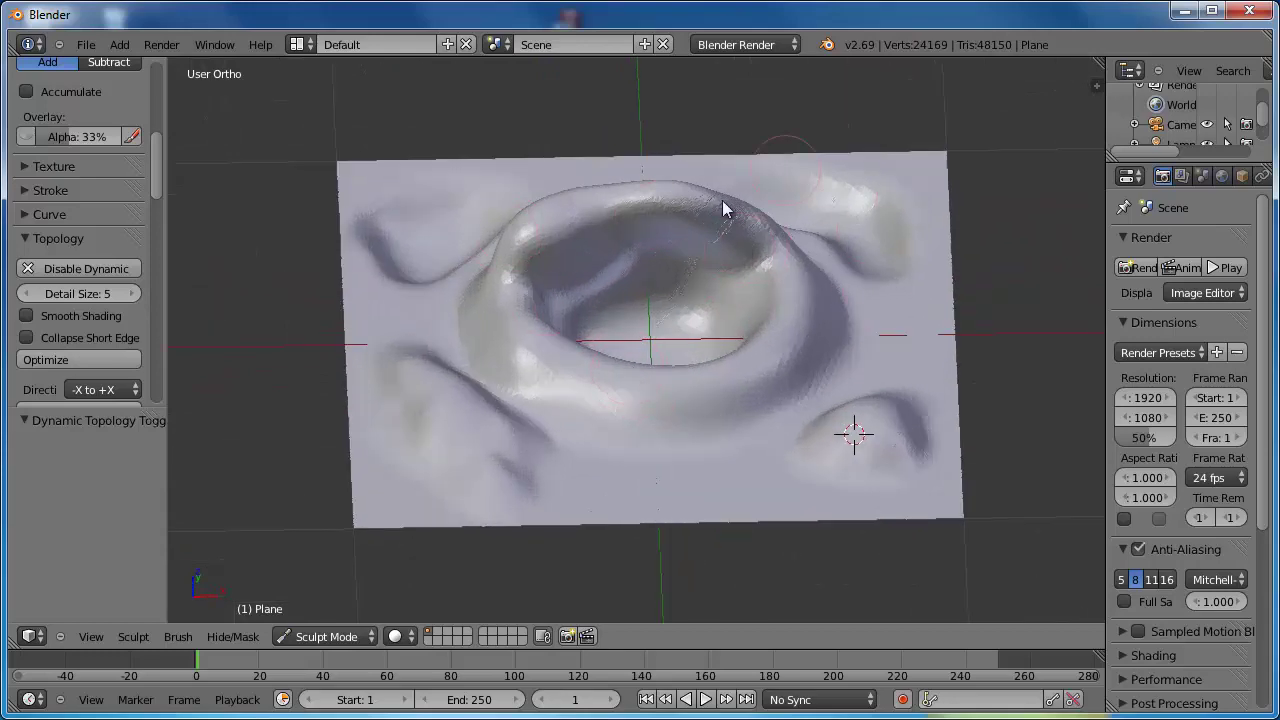
{"action": "mouse_move", "coordinate": [686, 291]}
{"action": "middle_mouse_down"}
{"action": "mouse_move", "coordinate": [733, 252]}
{"action": "mouse_move", "coordinate": [707, 285]}
{"action": "mouse_move", "coordinate": [723, 223]}
{"action": "mouse_move", "coordinate": [666, 200]}
{"action": "mouse_move", "coordinate": [632, 217]}
{"action": "middle_mouse_up"}
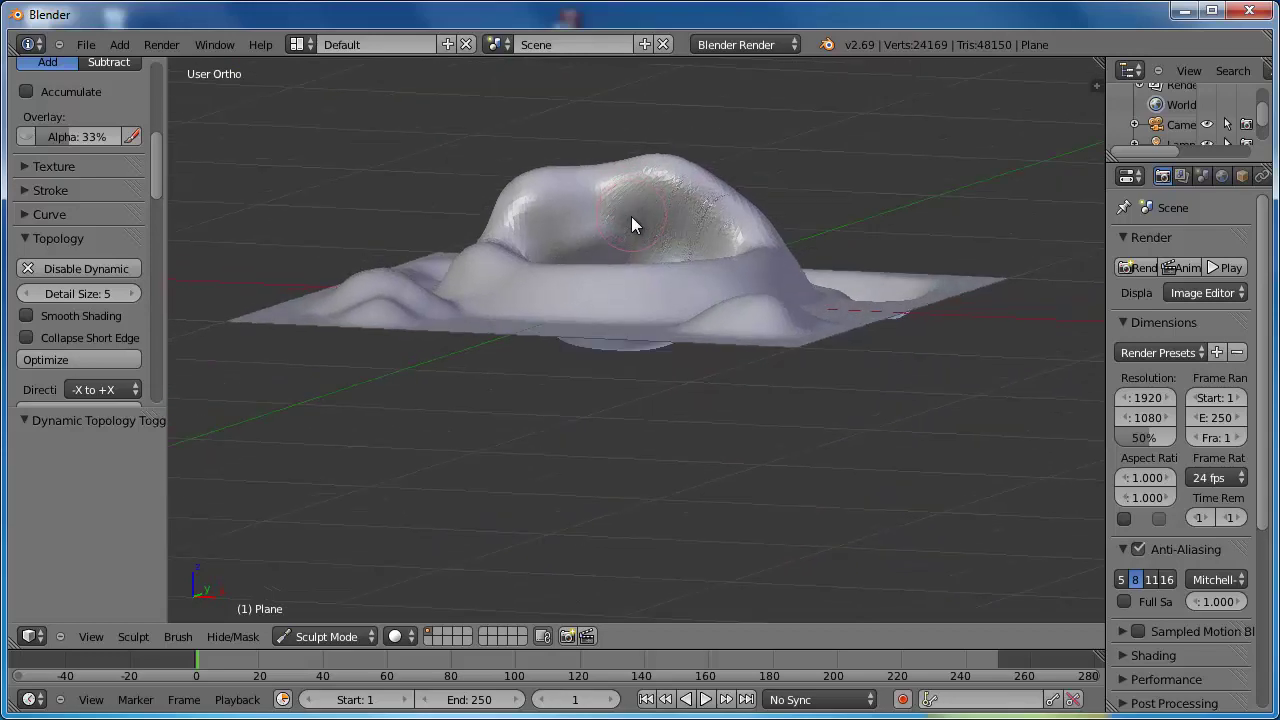
{"action": "mouse_move", "coordinate": [577, 265]}
{"action": "middle_mouse_down"}
{"action": "mouse_move", "coordinate": [671, 329]}
{"action": "mouse_move", "coordinate": [843, 334]}
{"action": "middle_mouse_up"}
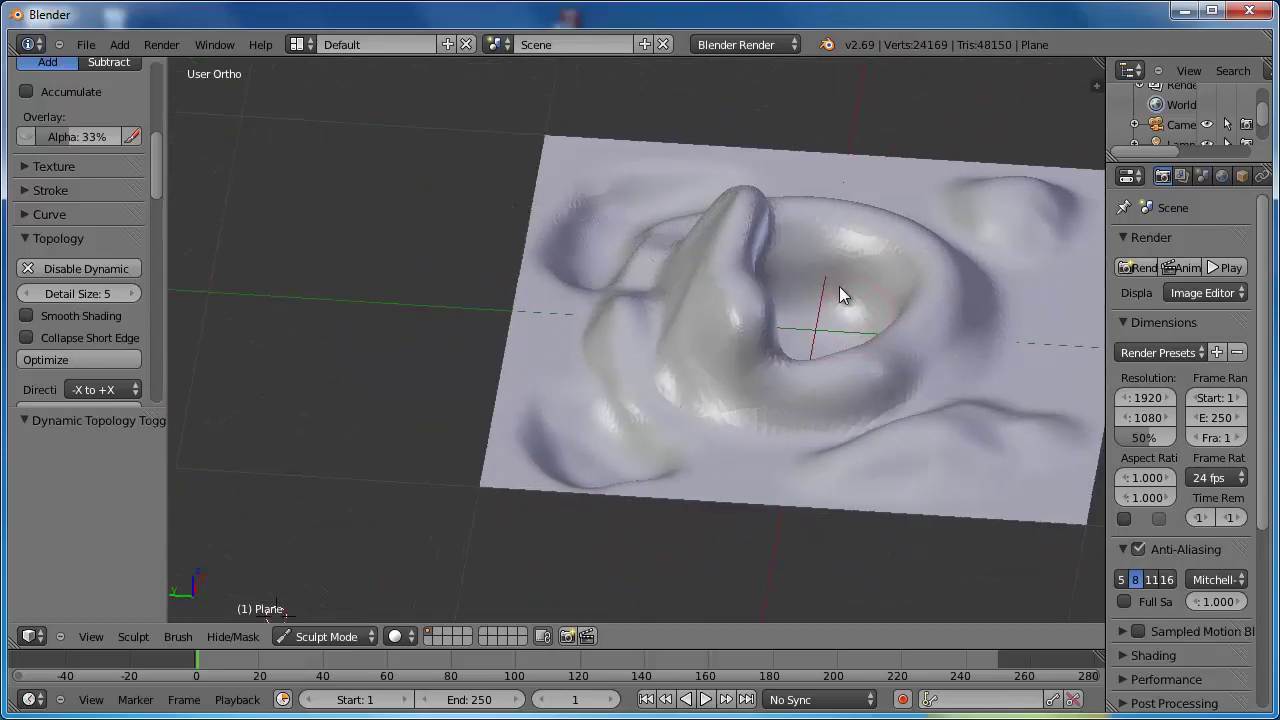
{"action": "mouse_move", "coordinate": [843, 289]}
{"action": "middle_mouse_down"}
{"action": "mouse_move", "coordinate": [604, 322]}
{"action": "mouse_move", "coordinate": [657, 311]}
{"action": "middle_mouse_up"}
{"action": "middle_click_drag", "start_coordinate": [703, 329], "coordinate": [686, 283]}
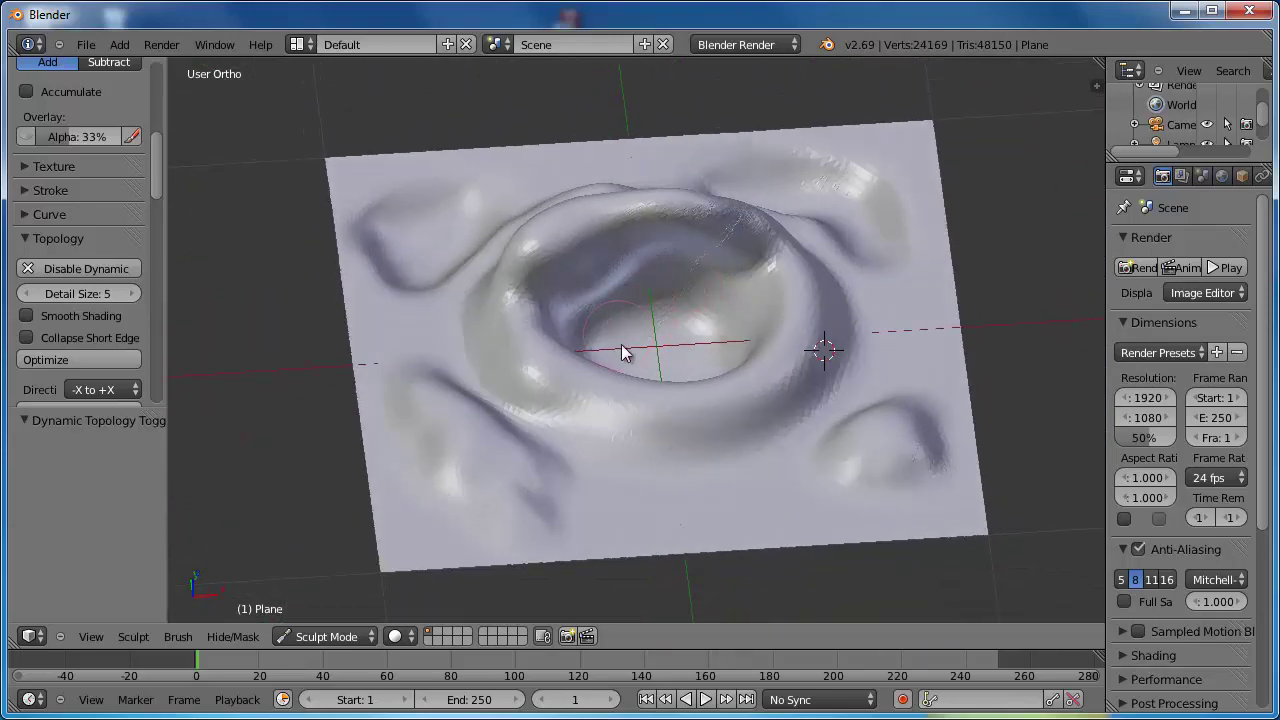
- Toggle into Edit Mode, select all vertices, and Tab back, inspecting the crater from side angles
{"action": "key", "text": "Tab"}
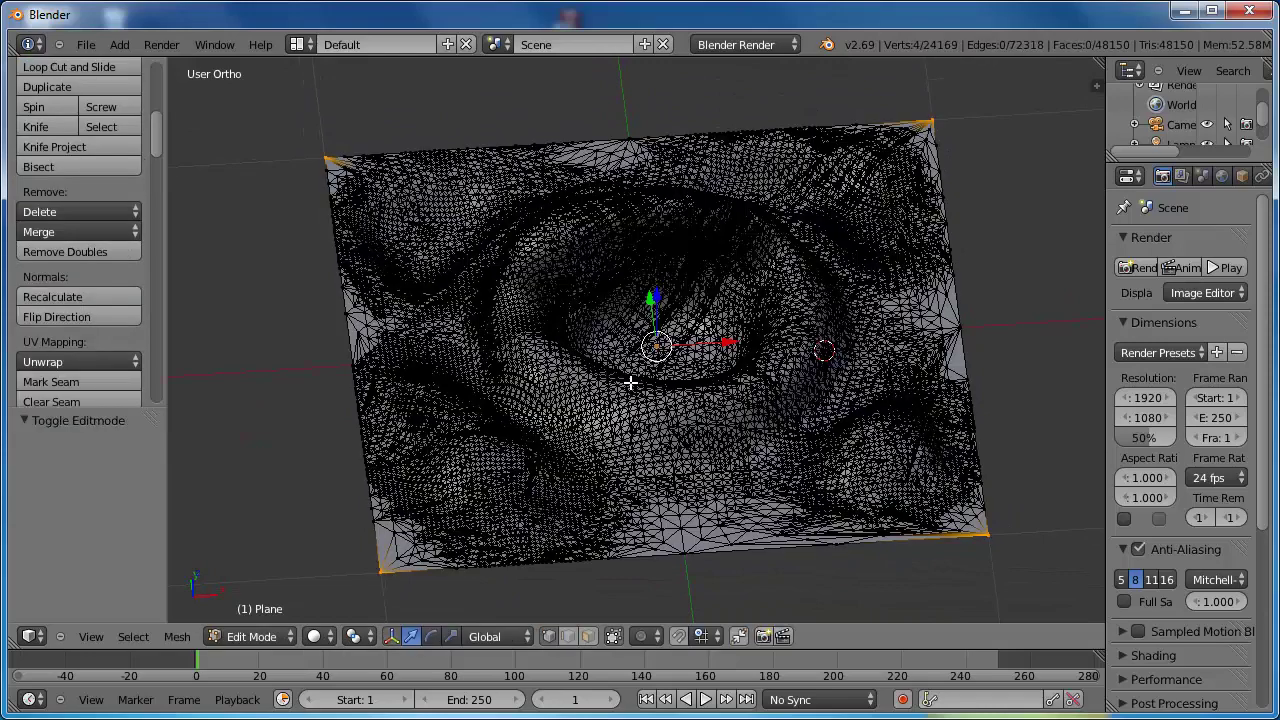
{"action": "key", "text": "a"}
{"action": "key", "text": "a"}
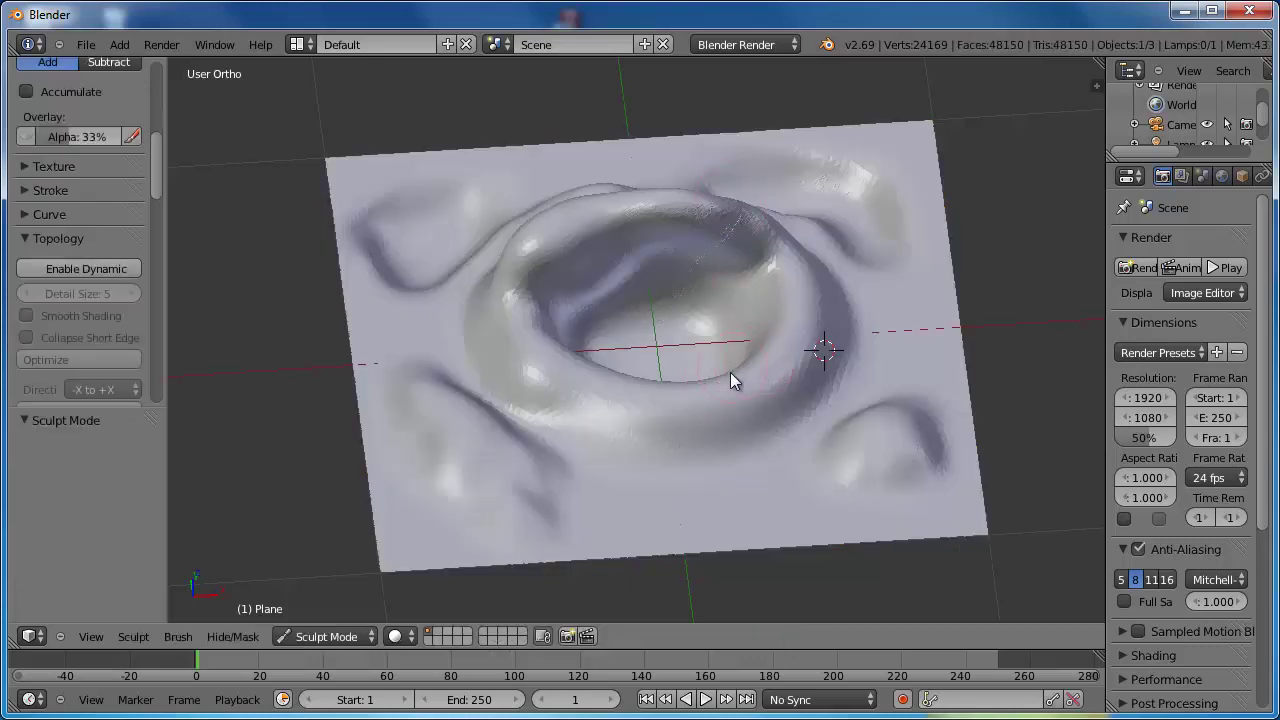
{"action": "mouse_move", "coordinate": [677, 306]}
{"action": "middle_mouse_down"}
{"action": "mouse_move", "coordinate": [657, 243]}
{"action": "mouse_move", "coordinate": [640, 252]}
{"action": "mouse_move", "coordinate": [782, 262]}
{"action": "mouse_move", "coordinate": [850, 234]}
{"action": "mouse_move", "coordinate": [763, 270]}
{"action": "mouse_move", "coordinate": [732, 195]}
{"action": "mouse_move", "coordinate": [697, 219]}
{"action": "mouse_move", "coordinate": [683, 285]}
{"action": "mouse_move", "coordinate": [677, 255]}
{"action": "mouse_move", "coordinate": [712, 253]}
{"action": "mouse_move", "coordinate": [692, 283]}
{"action": "middle_mouse_up"}
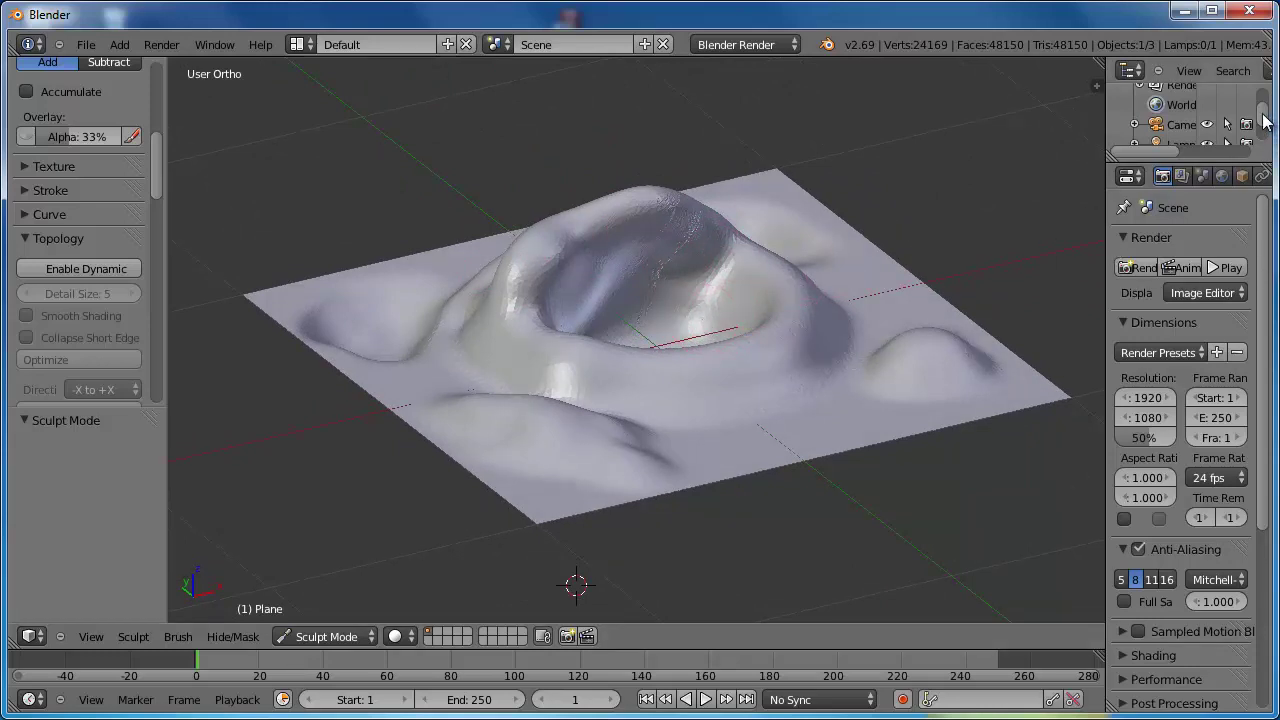
{"action": "scroll", "coordinate": [1265, 120], "scroll_direction": "up", "scroll_amount": 1}
{"action": "scroll", "coordinate": [1265, 120], "scroll_direction": "up", "scroll_amount": 1}
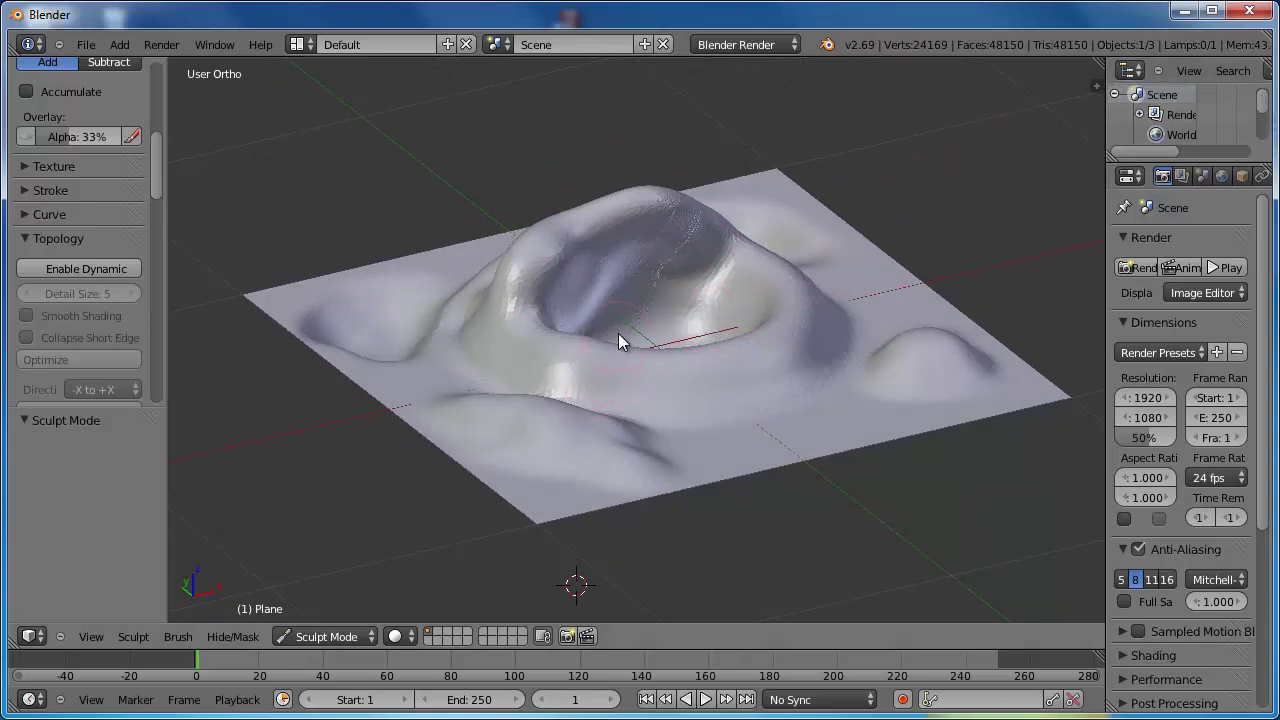
{"action": "mouse_move", "coordinate": [656, 302]}
{"action": "middle_mouse_down"}
{"action": "mouse_move", "coordinate": [675, 364]}
{"action": "mouse_move", "coordinate": [563, 333]}
{"action": "mouse_move", "coordinate": [569, 267]}
{"action": "mouse_move", "coordinate": [634, 330]}
{"action": "mouse_move", "coordinate": [668, 328]}
{"action": "mouse_move", "coordinate": [651, 289]}
{"action": "mouse_move", "coordinate": [631, 313]}
{"action": "middle_mouse_up"}
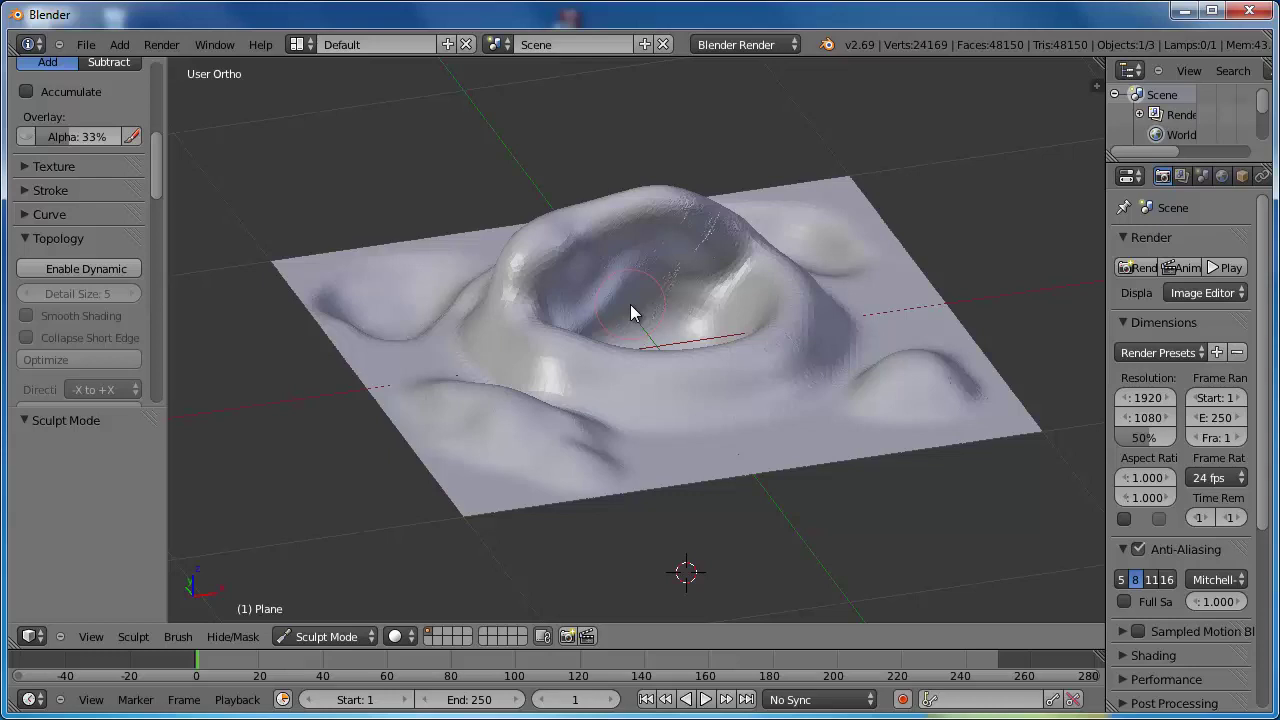
{"action": "mouse_move", "coordinate": [539, 311]}
{"action": "middle_mouse_down"}
{"action": "mouse_move", "coordinate": [448, 329]}
{"action": "mouse_move", "coordinate": [609, 351]}
{"action": "mouse_move", "coordinate": [622, 400]}
{"action": "mouse_move", "coordinate": [561, 401]}
{"action": "mouse_move", "coordinate": [518, 350]}
{"action": "mouse_move", "coordinate": [501, 367]}
{"action": "mouse_move", "coordinate": [529, 352]}
{"action": "middle_mouse_up"}
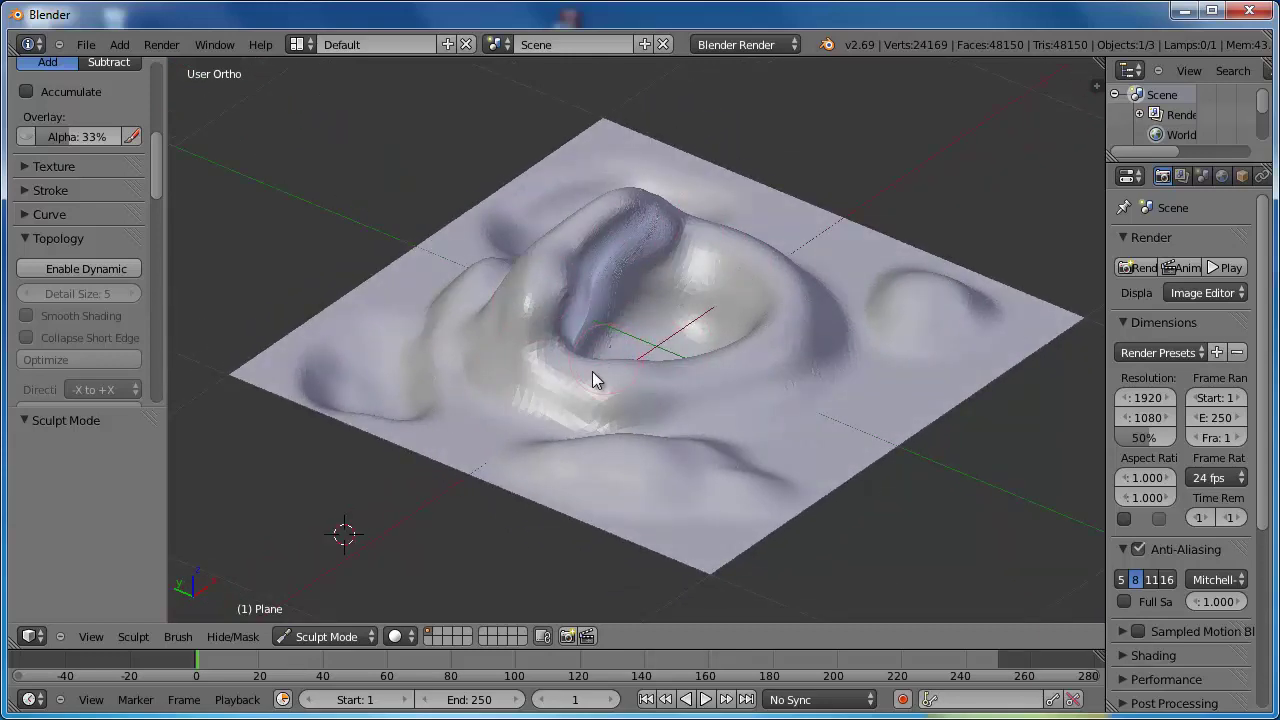
{"action": "key", "text": "Tab"}
{"action": "key", "text": "Tab"}
- Return to Object Mode and duplicate the crater plane in place at the origin
{"action": "left_click", "coordinate": [370, 640]}
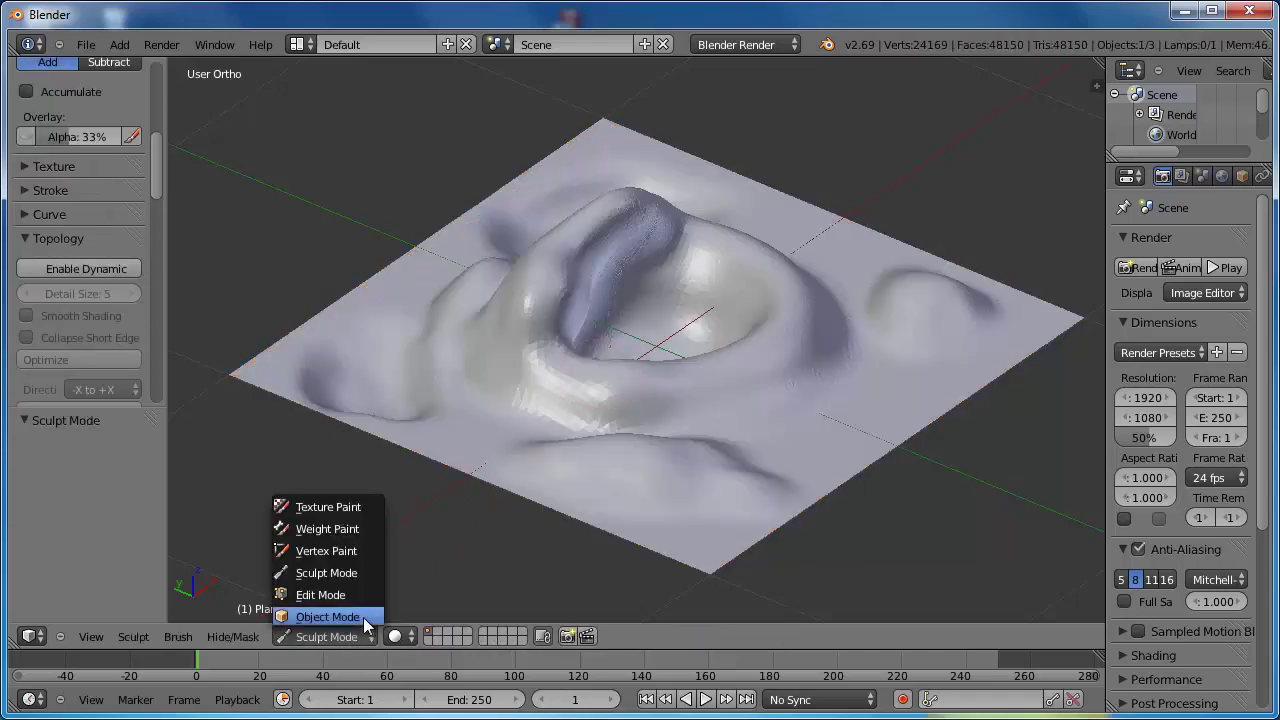
{"action": "left_click", "coordinate": [327, 616]}
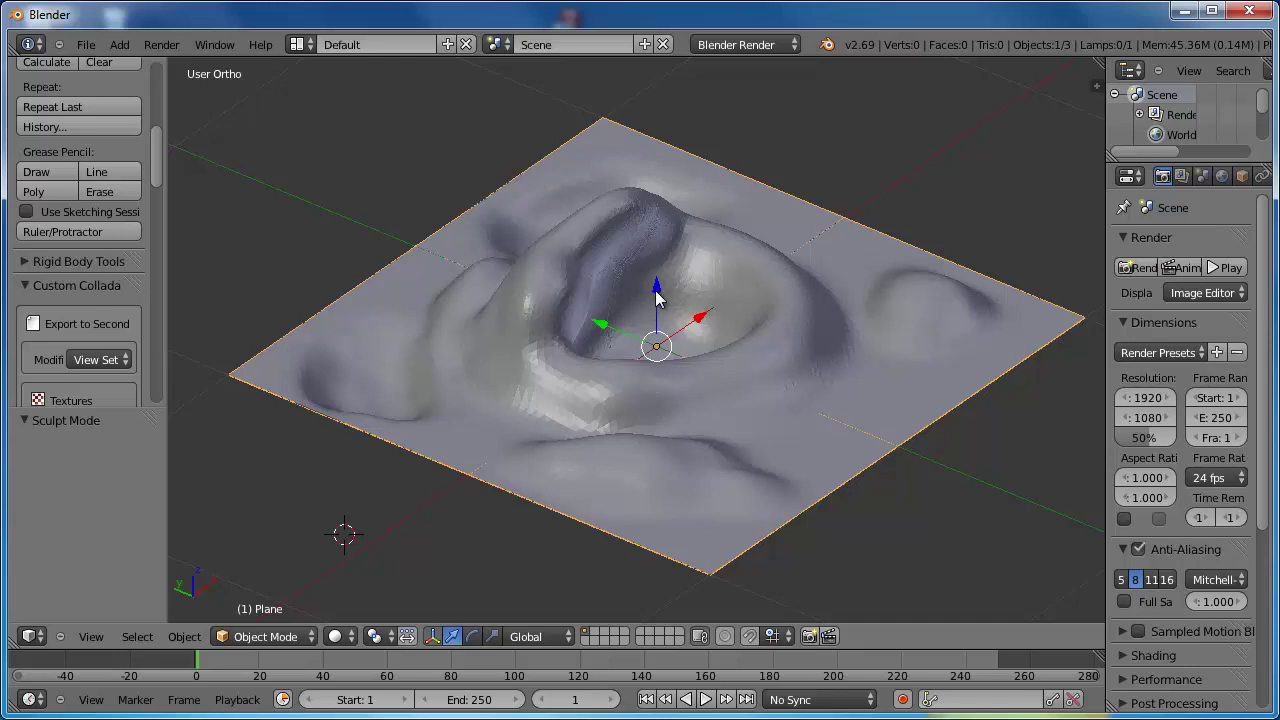
{"action": "key", "text": "shift+d"}
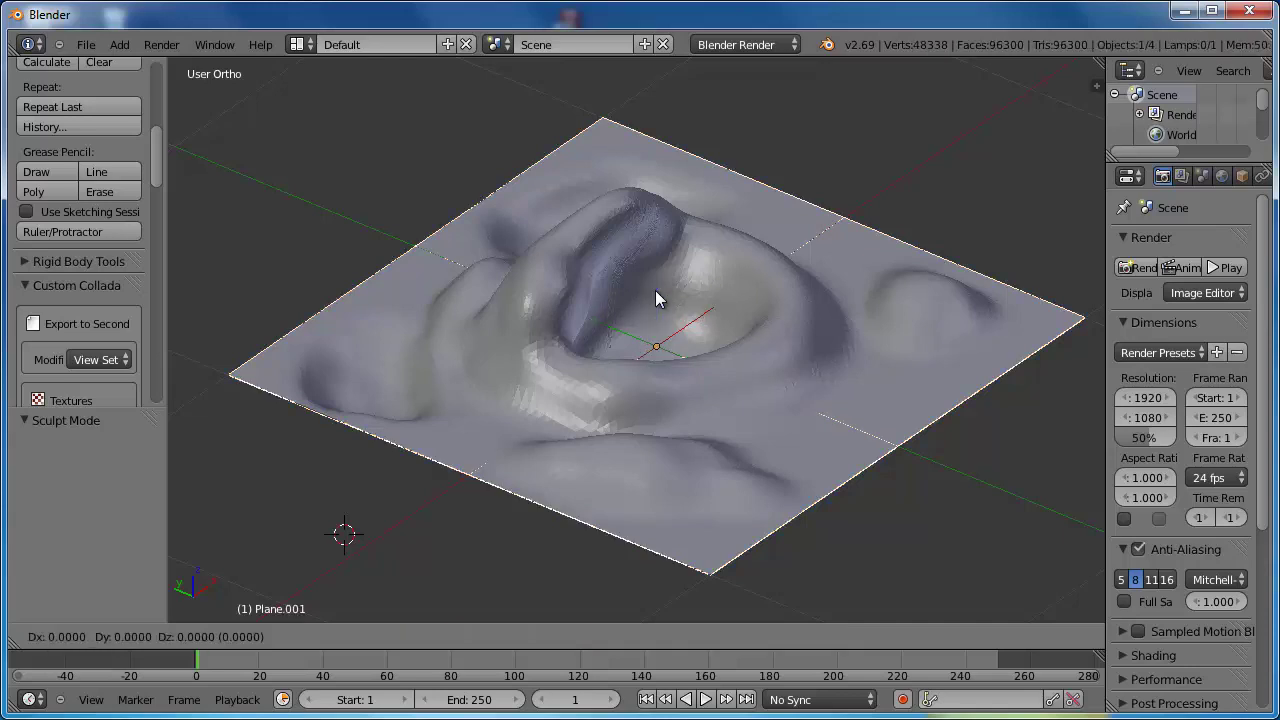
{"action": "key", "text": "z"}
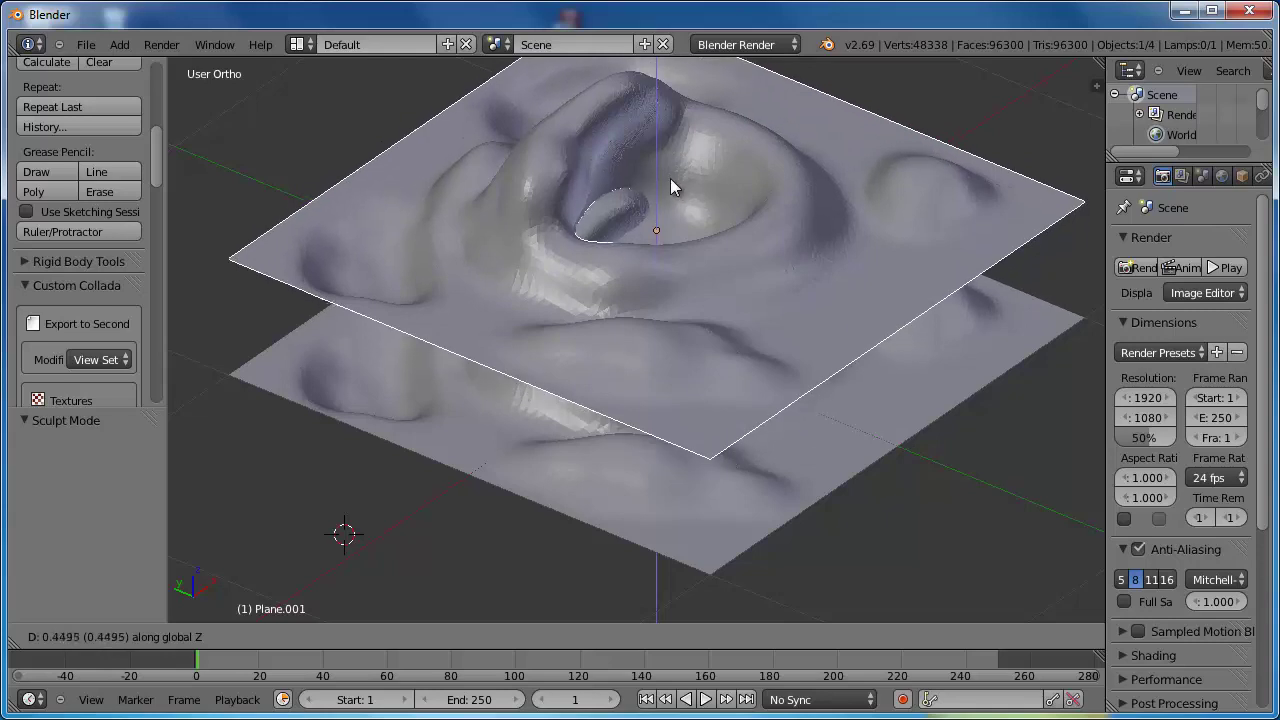
{"action": "left_click", "coordinate": [669, 180]}
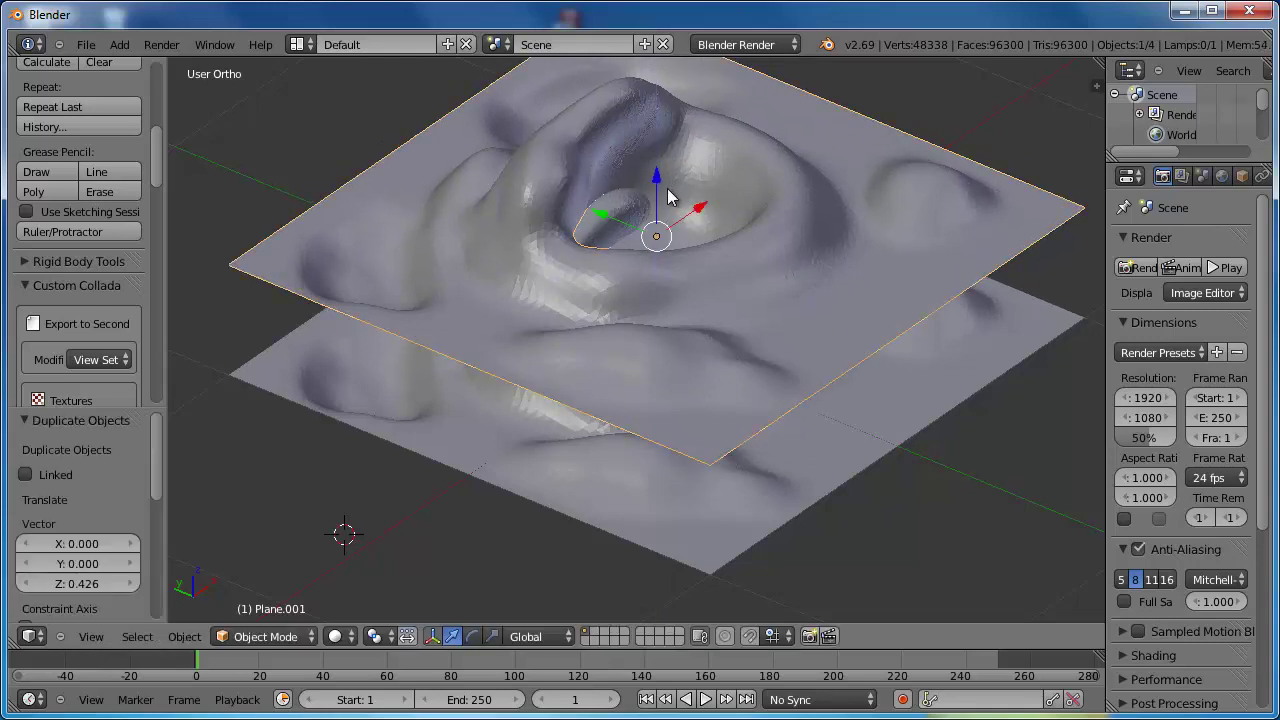
{"action": "key", "text": "alt+g"}
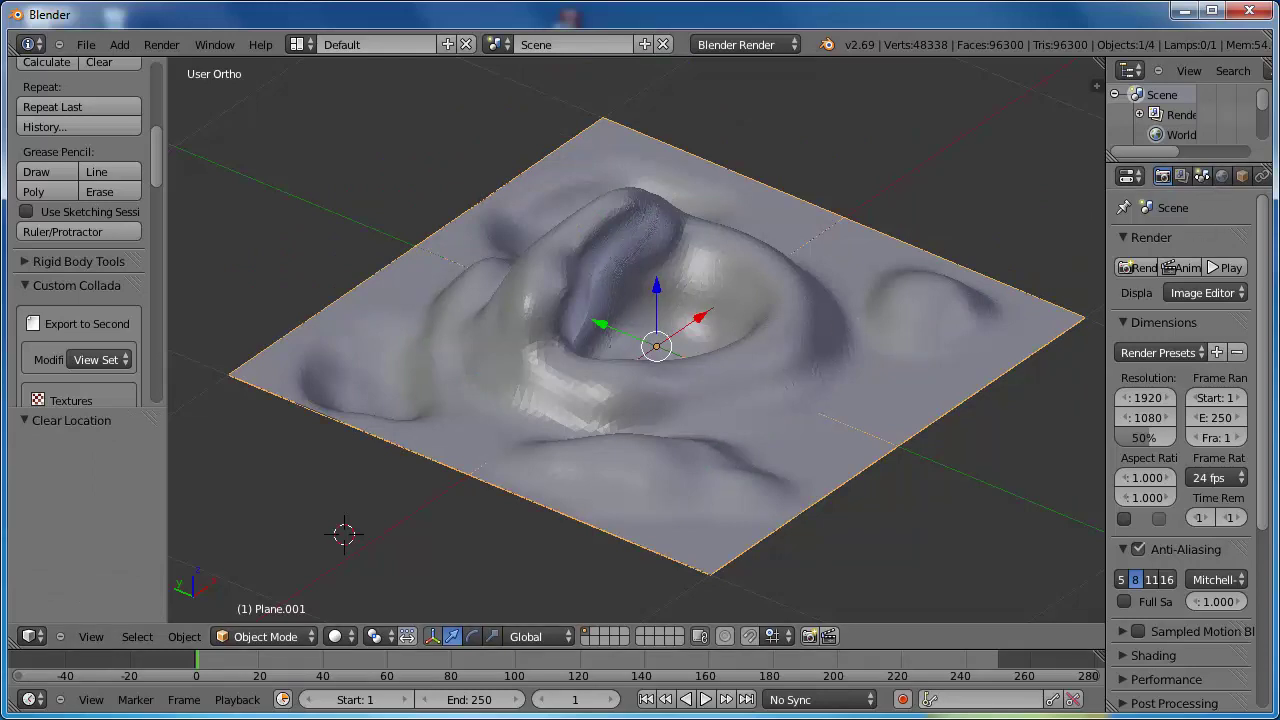
- Add a Decimate modifier to the copy, Plane.001
{"action": "middle_click_drag", "start_coordinate": [1206, 178], "coordinate": [1098, 176]}
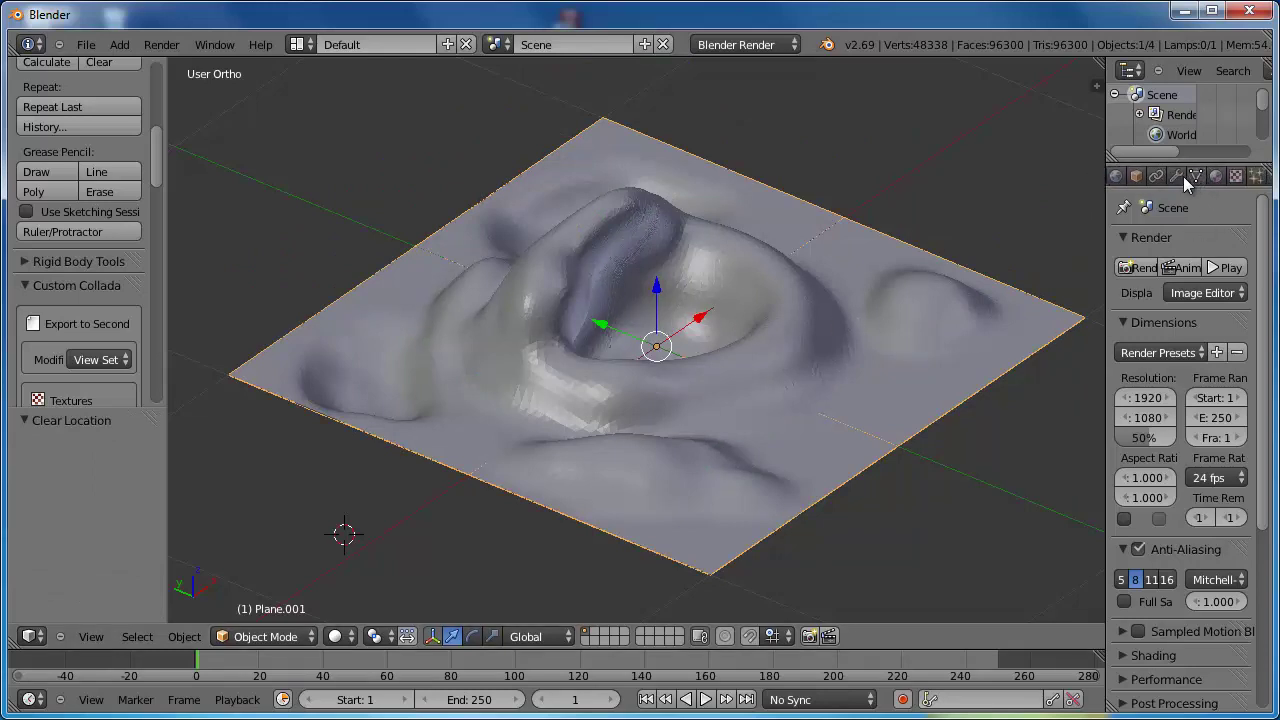
{"action": "left_click", "coordinate": [1177, 176]}
{"action": "left_click", "coordinate": [1165, 250]}
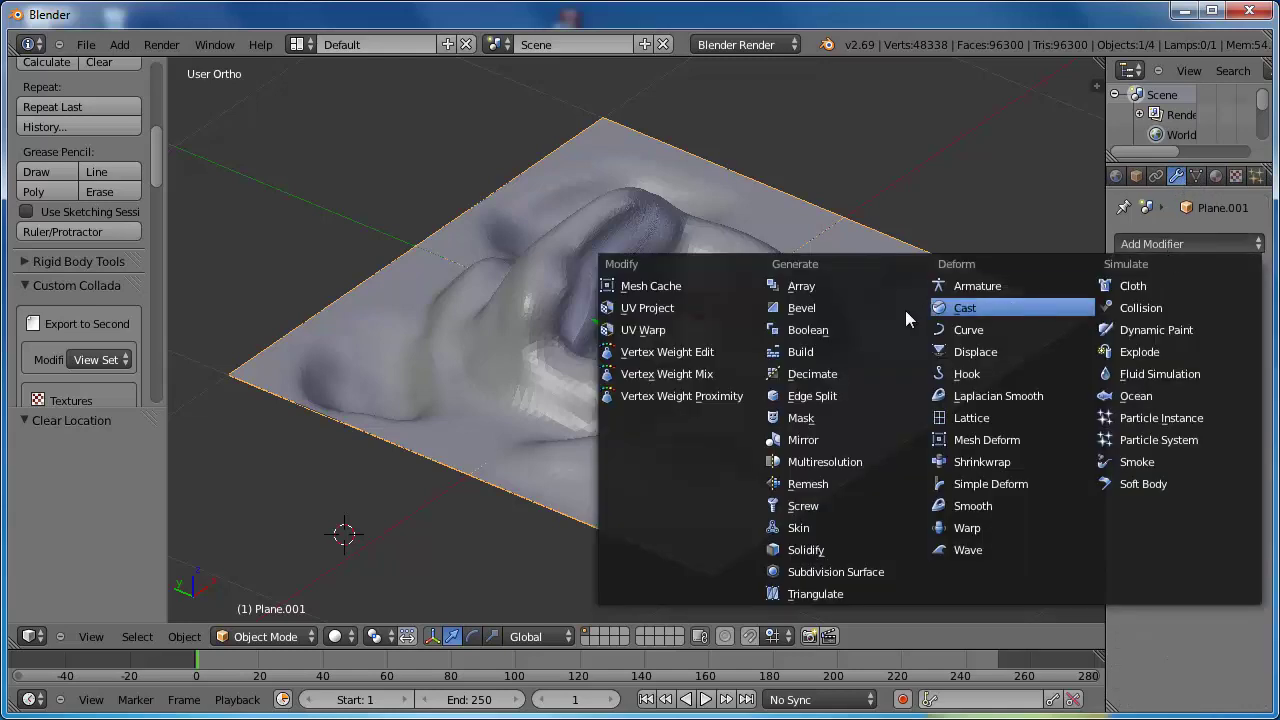
{"action": "left_click", "coordinate": [826, 376]}
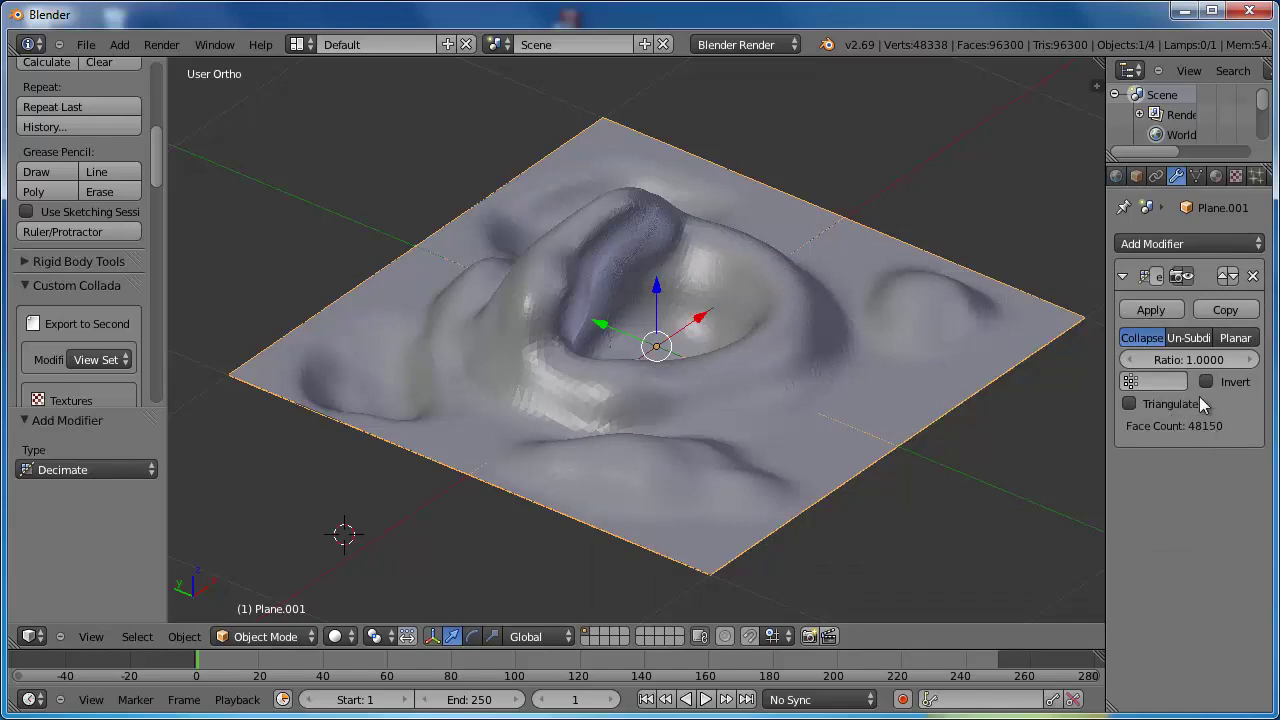
- Set the Decimate ratio on Plane.001 to 0.005, reducing it to 239 faces
{"action": "left_click", "coordinate": [1172, 360]}
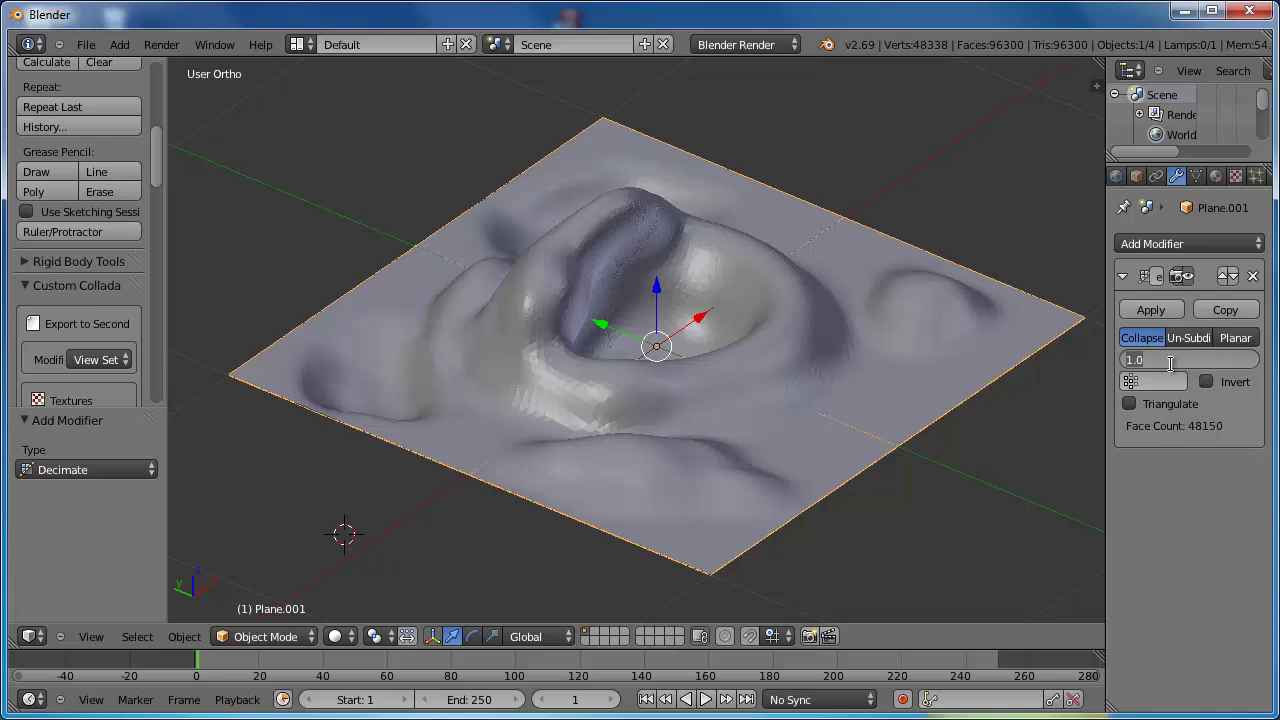
{"action": "type", "text": "0"}
{"action": "key", "text": "Return"}
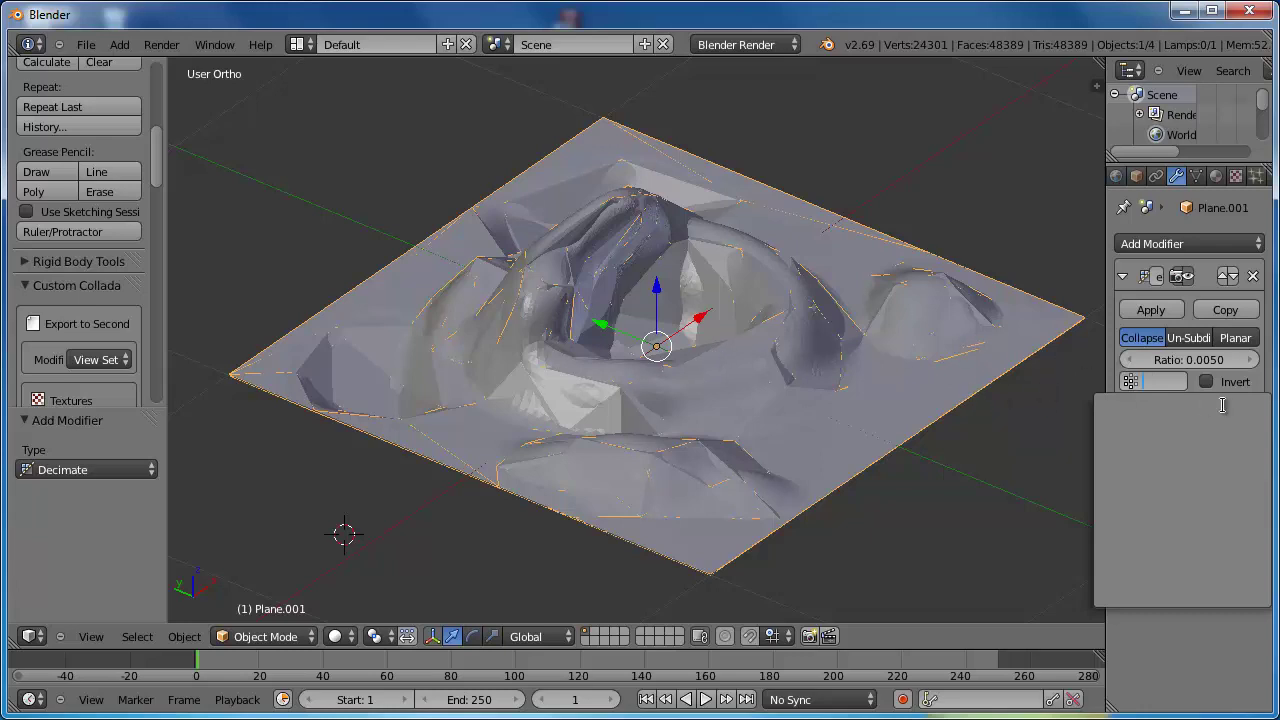
{"action": "left_click", "coordinate": [1203, 364]}
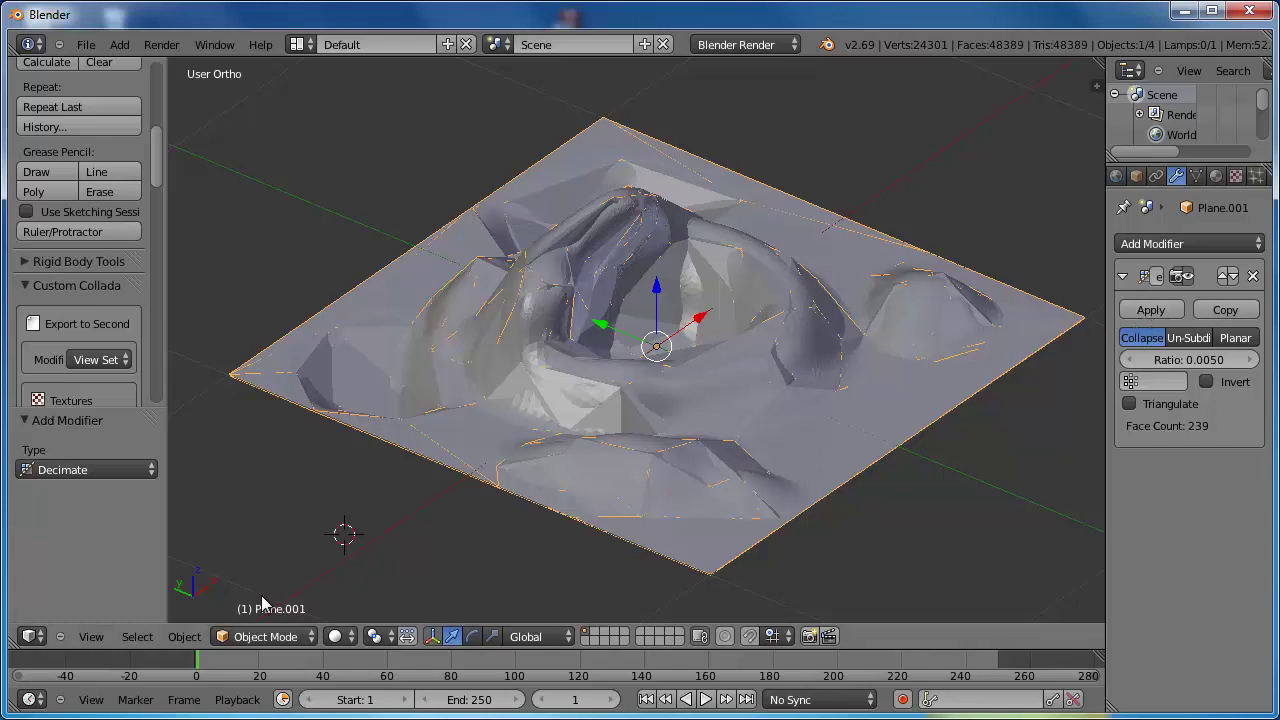
- Apply the Decimate modifier and inspect the 239-face mesh in Edit Mode from several angles
{"action": "left_click", "coordinate": [1153, 312]}
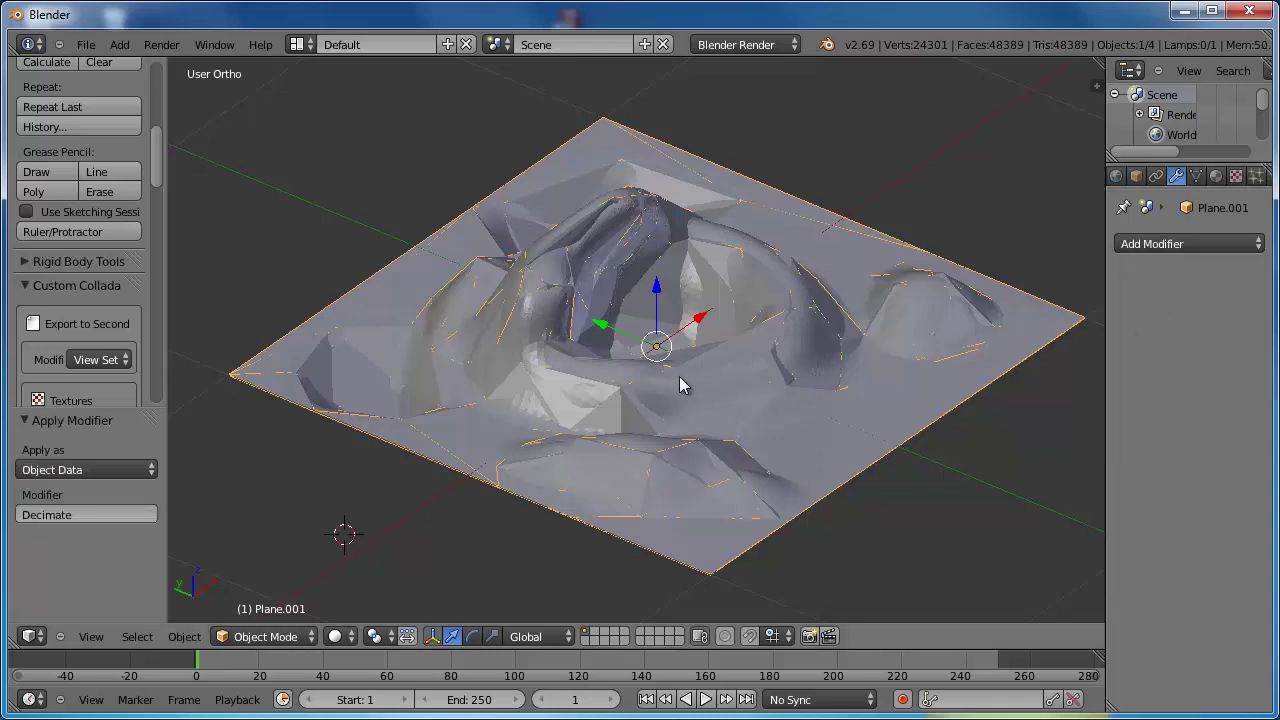
{"action": "key", "text": "Tab"}
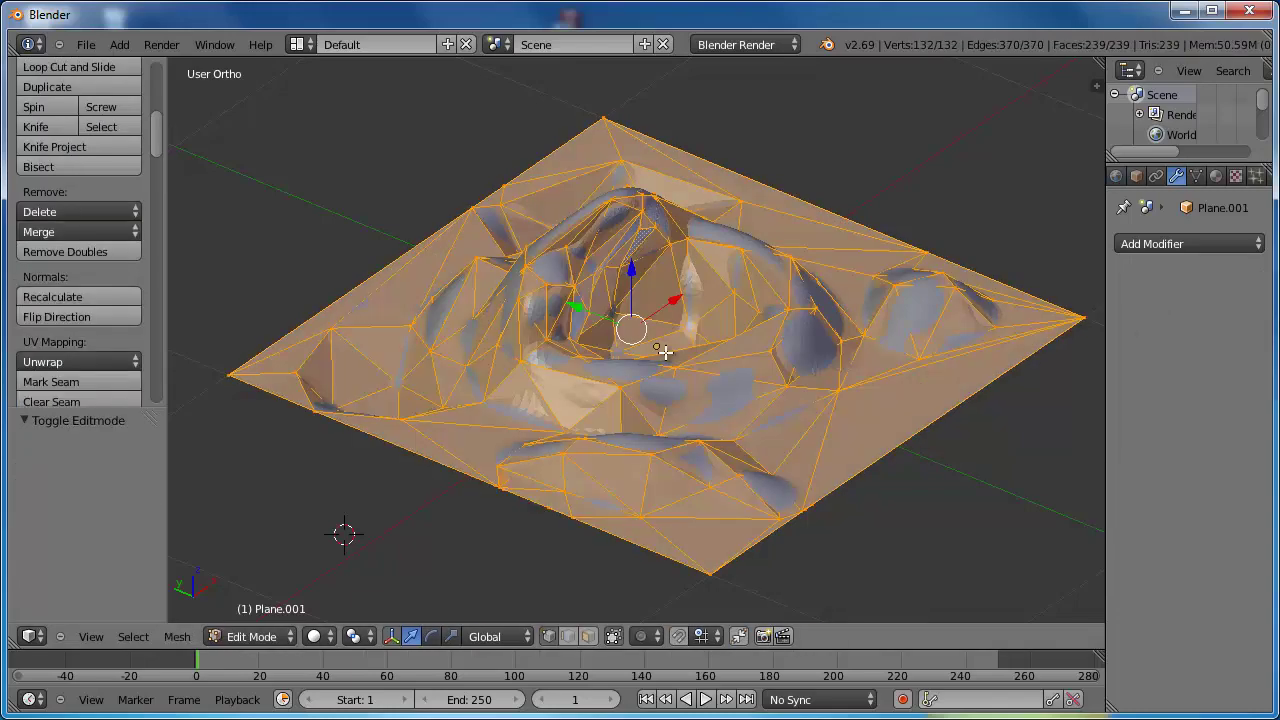
{"action": "mouse_move", "coordinate": [665, 356]}
{"action": "middle_mouse_down"}
{"action": "mouse_move", "coordinate": [779, 327]}
{"action": "mouse_move", "coordinate": [737, 306]}
{"action": "mouse_move", "coordinate": [429, 534]}
{"action": "mouse_move", "coordinate": [617, 523]}
{"action": "mouse_move", "coordinate": [739, 314]}
{"action": "mouse_move", "coordinate": [756, 342]}
{"action": "middle_mouse_up"}
{"action": "mouse_move", "coordinate": [537, 342]}
{"action": "middle_mouse_down"}
{"action": "mouse_move", "coordinate": [498, 398]}
{"action": "mouse_move", "coordinate": [671, 303]}
{"action": "mouse_move", "coordinate": [669, 334]}
{"action": "mouse_move", "coordinate": [635, 357]}
{"action": "middle_mouse_up"}
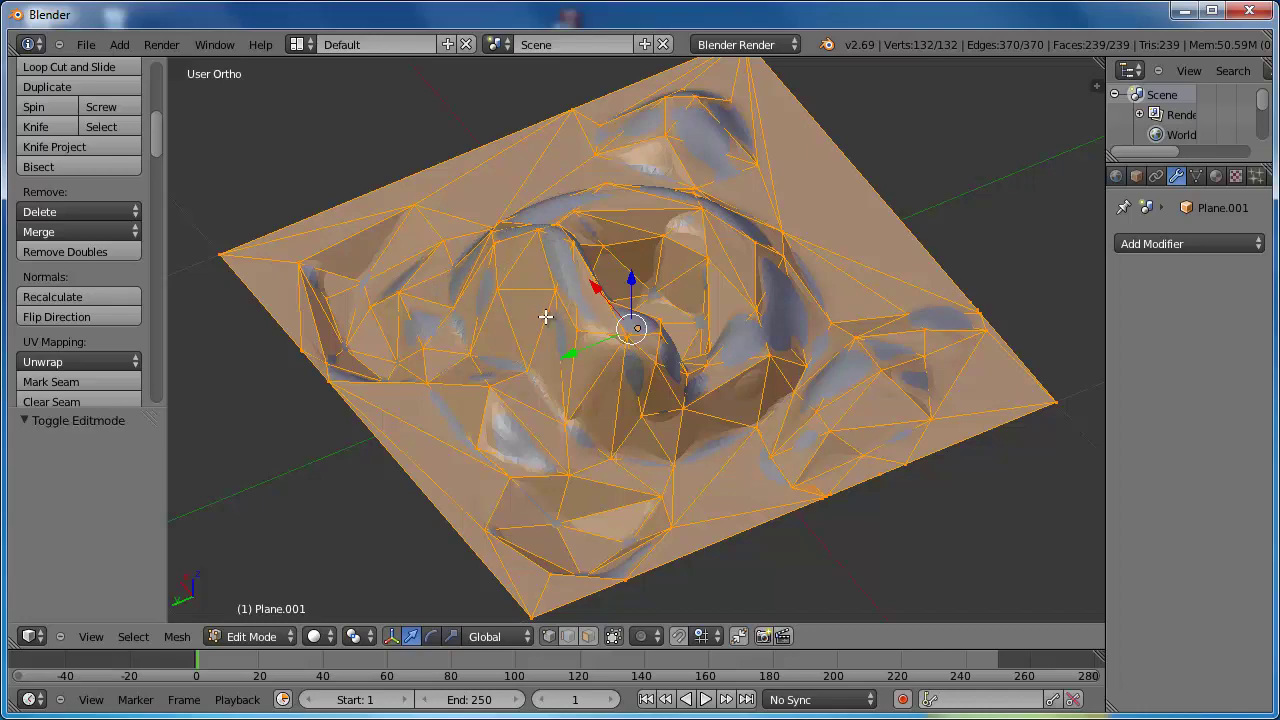
{"action": "mouse_move", "coordinate": [653, 268]}
{"action": "middle_mouse_down"}
{"action": "mouse_move", "coordinate": [566, 220]}
{"action": "mouse_move", "coordinate": [508, 236]}
{"action": "middle_mouse_up"}
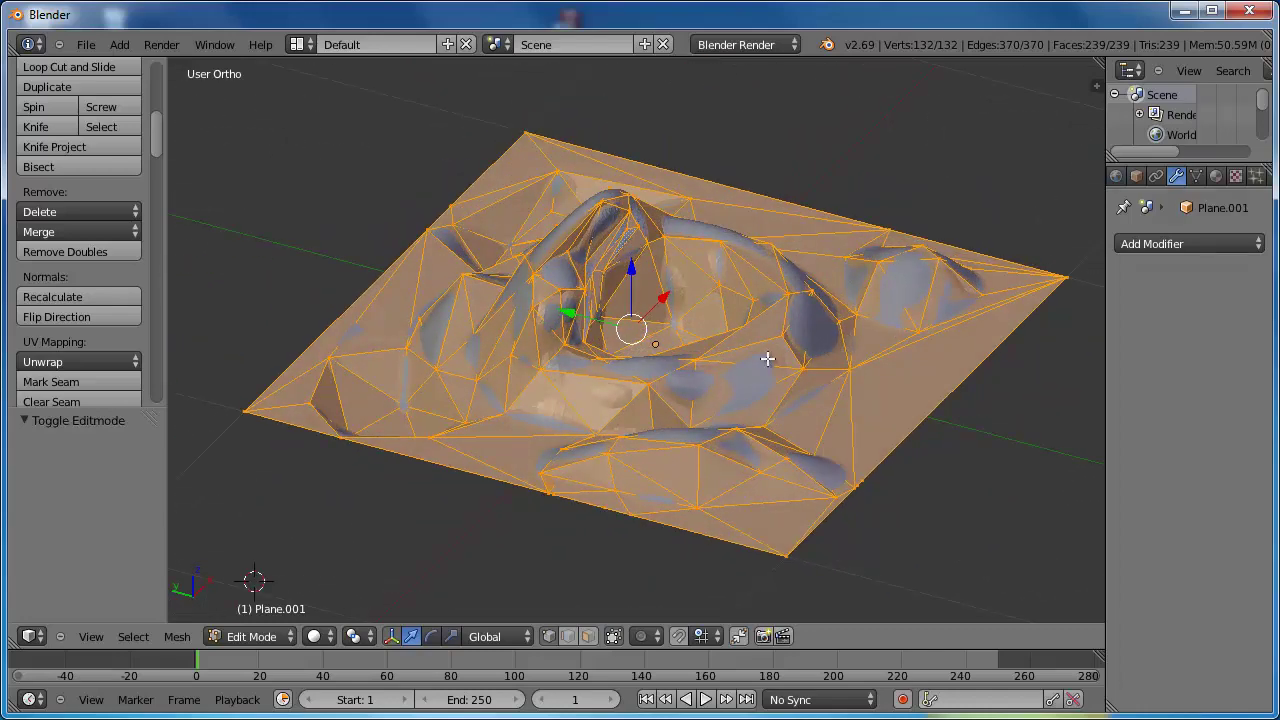
{"action": "mouse_move", "coordinate": [811, 337]}
{"action": "middle_mouse_down"}
{"action": "mouse_move", "coordinate": [787, 397]}
{"action": "mouse_move", "coordinate": [791, 385]}
{"action": "middle_mouse_up"}
{"action": "mouse_move", "coordinate": [716, 340]}
{"action": "middle_mouse_down"}
{"action": "mouse_move", "coordinate": [816, 290]}
{"action": "mouse_move", "coordinate": [748, 334]}
{"action": "mouse_move", "coordinate": [718, 313]}
{"action": "middle_mouse_up"}
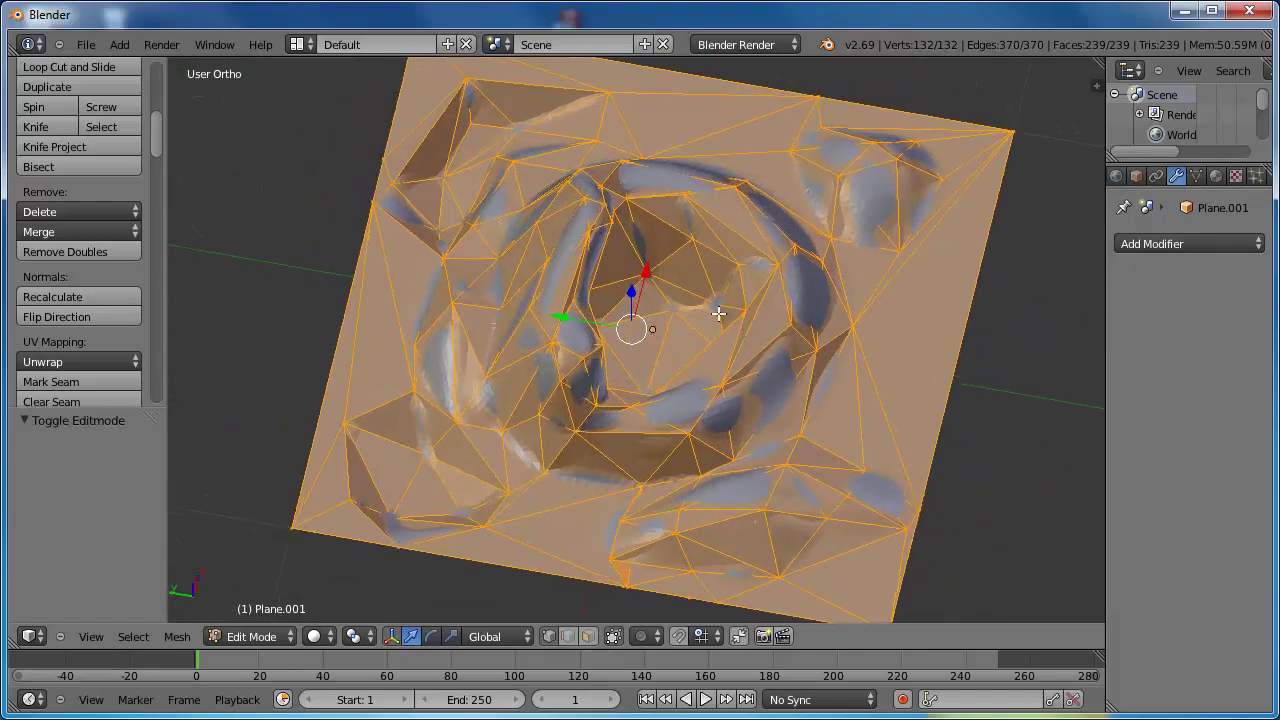
{"action": "middle_click_drag", "start_coordinate": [705, 233], "coordinate": [711, 163]}
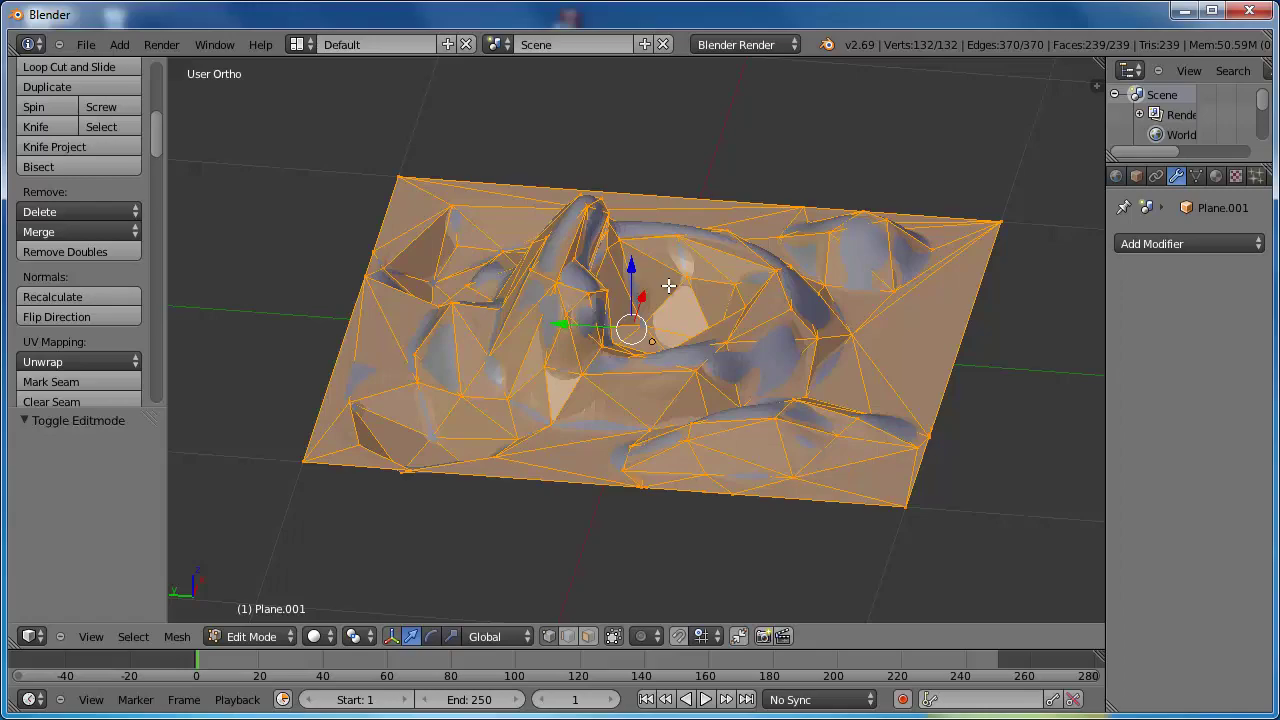
{"action": "middle_click_drag", "start_coordinate": [669, 286], "coordinate": [708, 332]}
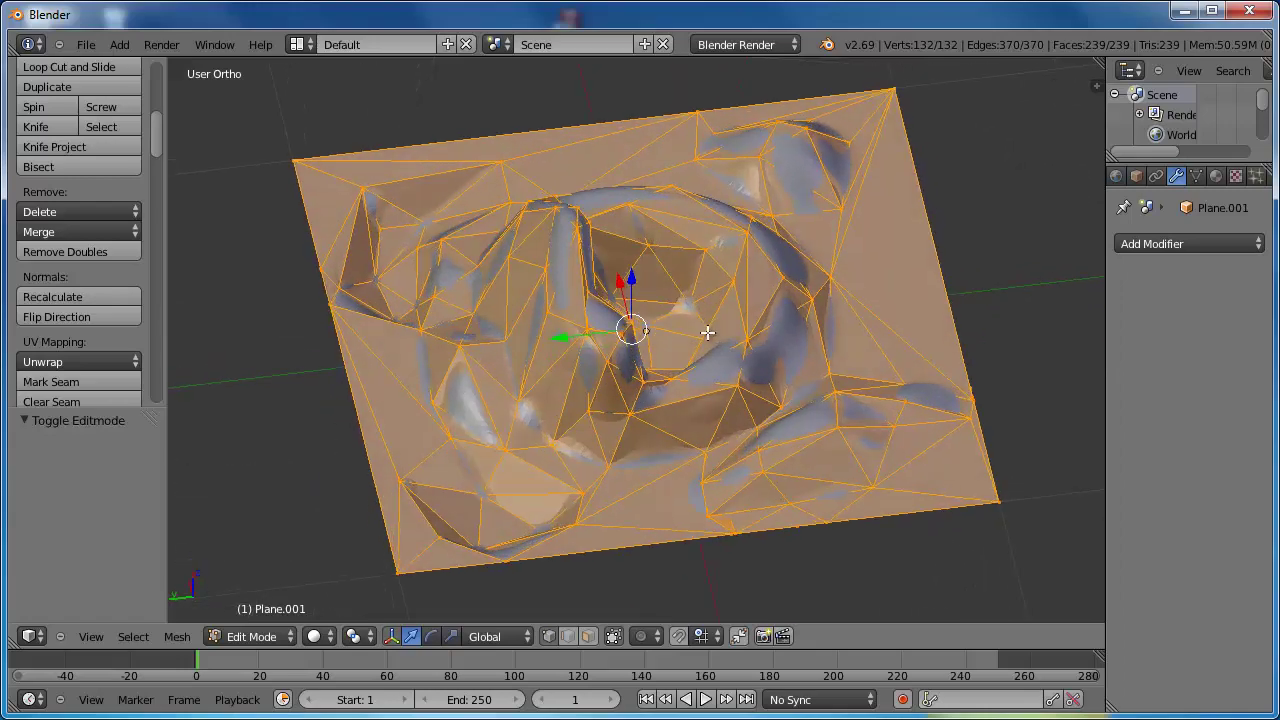
{"action": "mouse_move", "coordinate": [729, 271]}
{"action": "middle_mouse_down"}
{"action": "mouse_move", "coordinate": [677, 217]}
{"action": "mouse_move", "coordinate": [371, 500]}
{"action": "mouse_move", "coordinate": [665, 289]}
{"action": "mouse_move", "coordinate": [708, 277]}
{"action": "mouse_move", "coordinate": [674, 289]}
{"action": "mouse_move", "coordinate": [617, 264]}
{"action": "mouse_move", "coordinate": [563, 206]}
{"action": "mouse_move", "coordinate": [686, 237]}
{"action": "mouse_move", "coordinate": [699, 273]}
{"action": "mouse_move", "coordinate": [686, 277]}
{"action": "mouse_move", "coordinate": [714, 251]}
{"action": "mouse_move", "coordinate": [688, 285]}
{"action": "middle_mouse_up"}
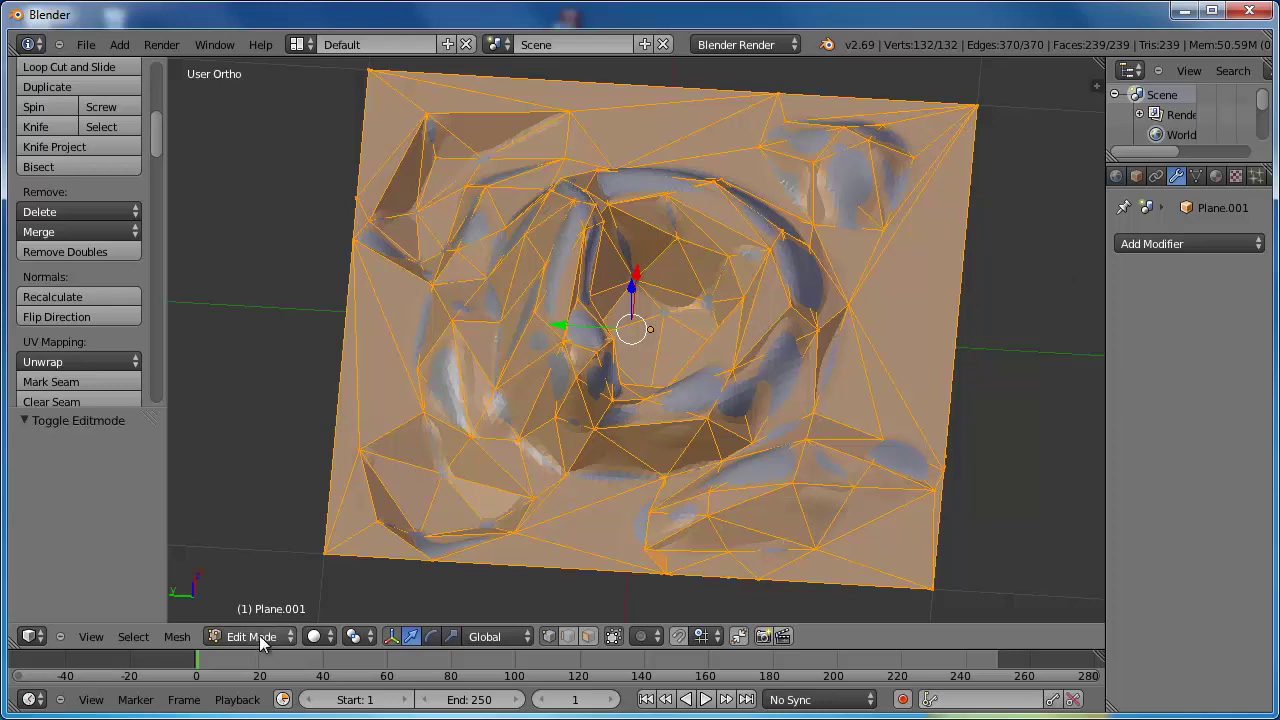
- Smooth-shade the decimated Plane.001 in Object Mode and lift it above the original
{"action": "key", "text": "Tab"}
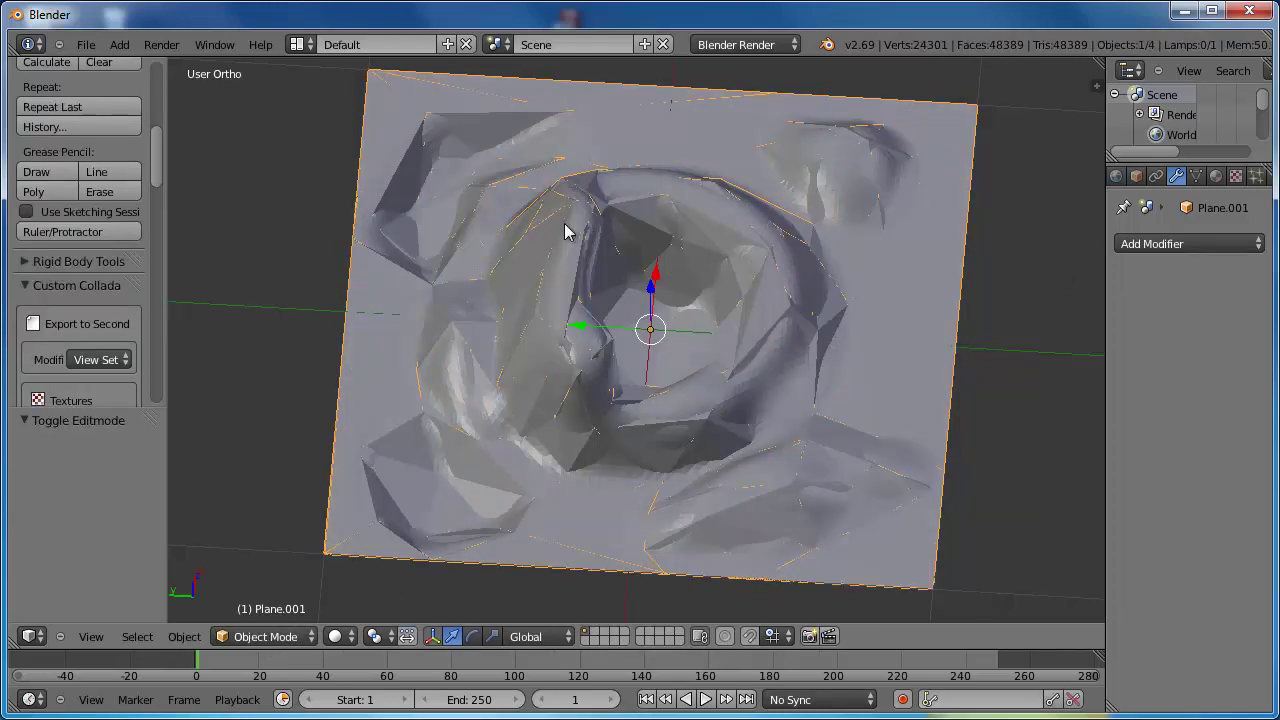
{"action": "scroll", "coordinate": [155, 160], "scroll_direction": "up", "scroll_amount": 5}
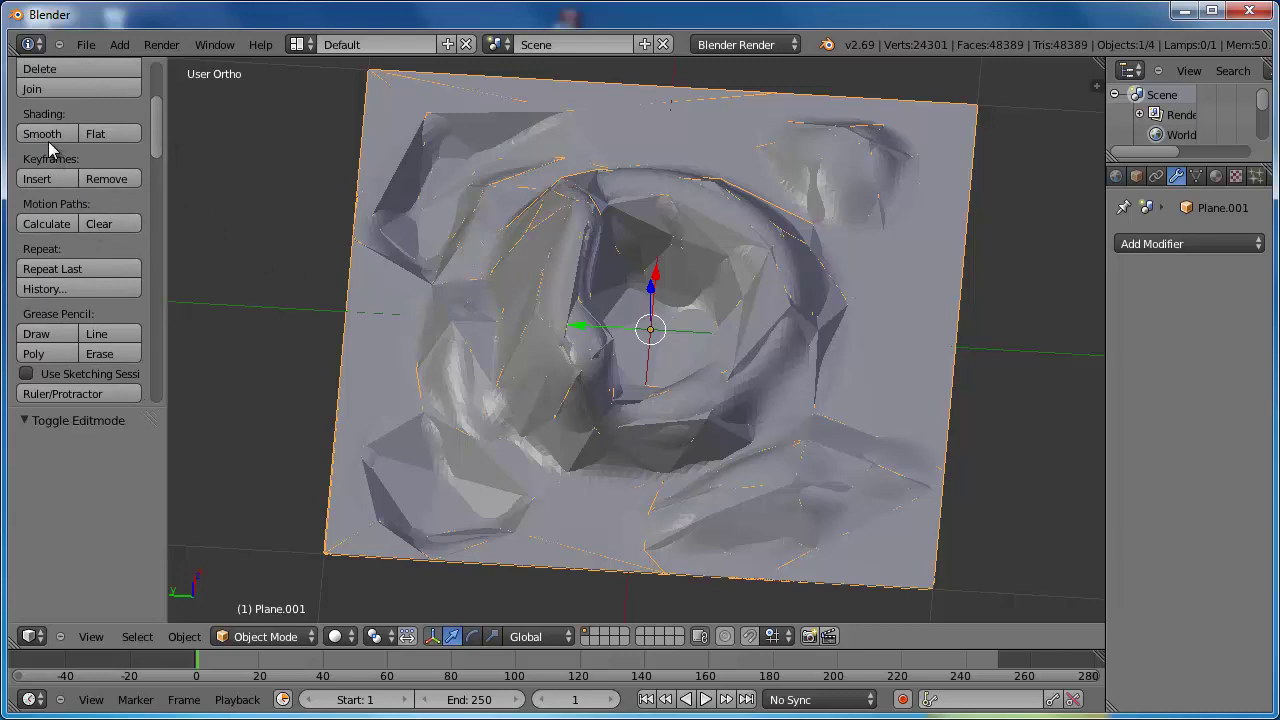
{"action": "left_click", "coordinate": [50, 134]}
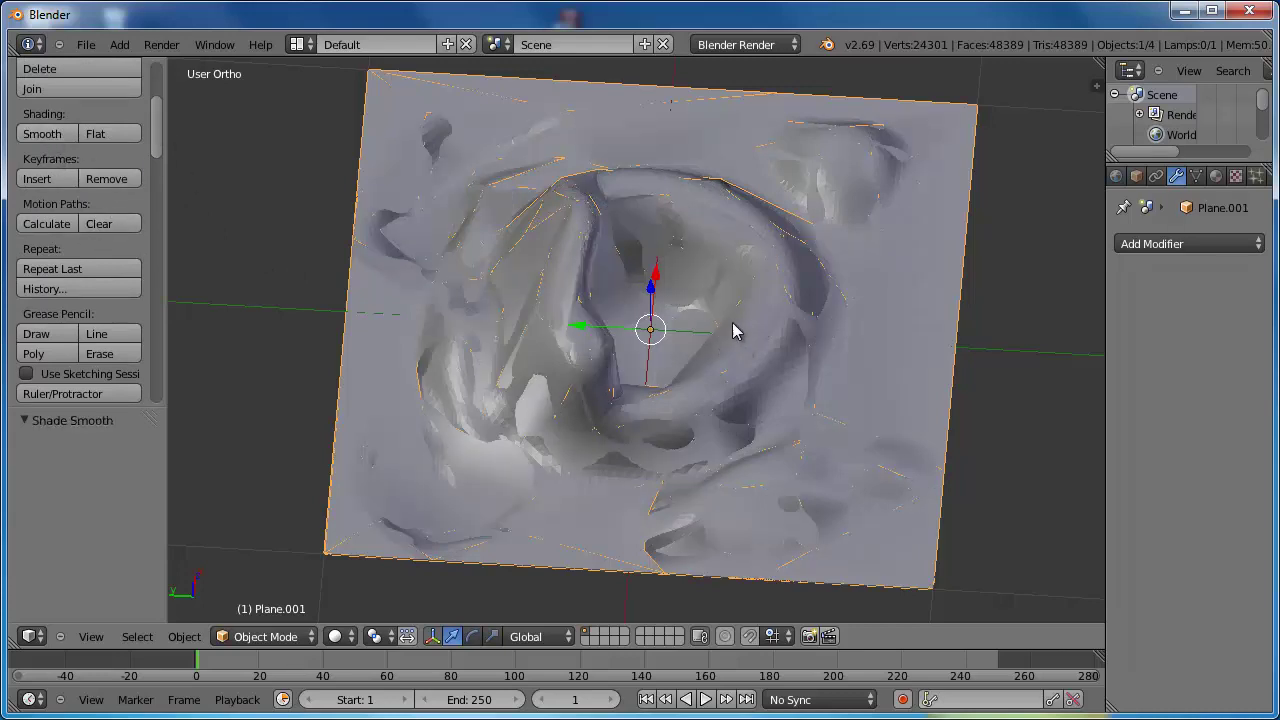
{"action": "scroll", "coordinate": [791, 287], "scroll_direction": "down", "scroll_amount": 3}
{"action": "middle_click_drag", "start_coordinate": [714, 335], "coordinate": [720, 269]}
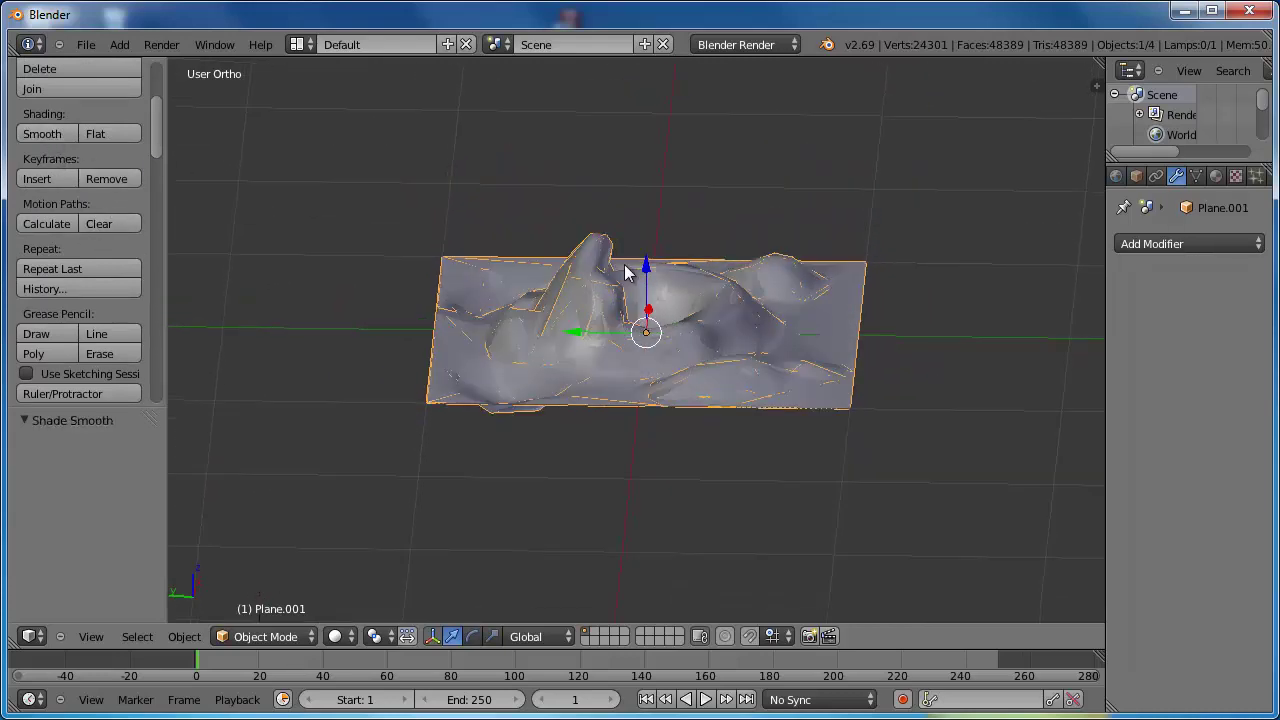
{"action": "left_click_drag", "start_coordinate": [648, 276], "coordinate": [652, 112]}
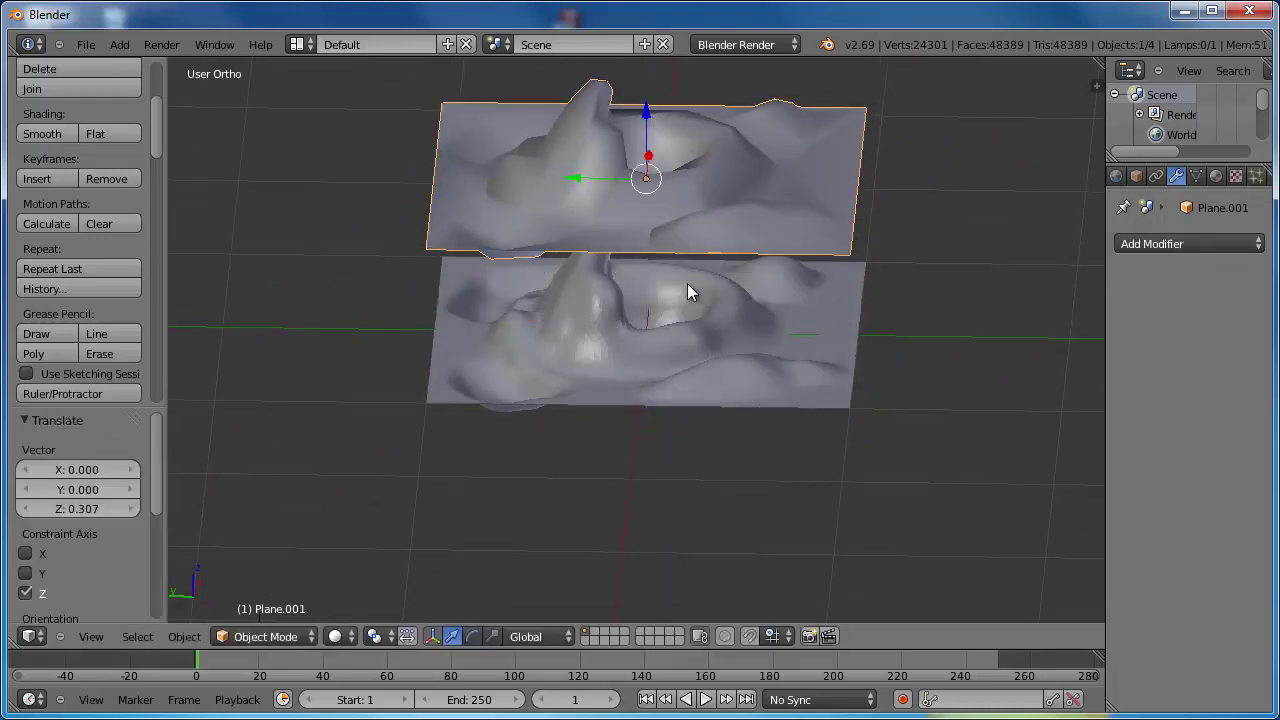
{"action": "middle_click_drag", "start_coordinate": [691, 346], "coordinate": [663, 265]}
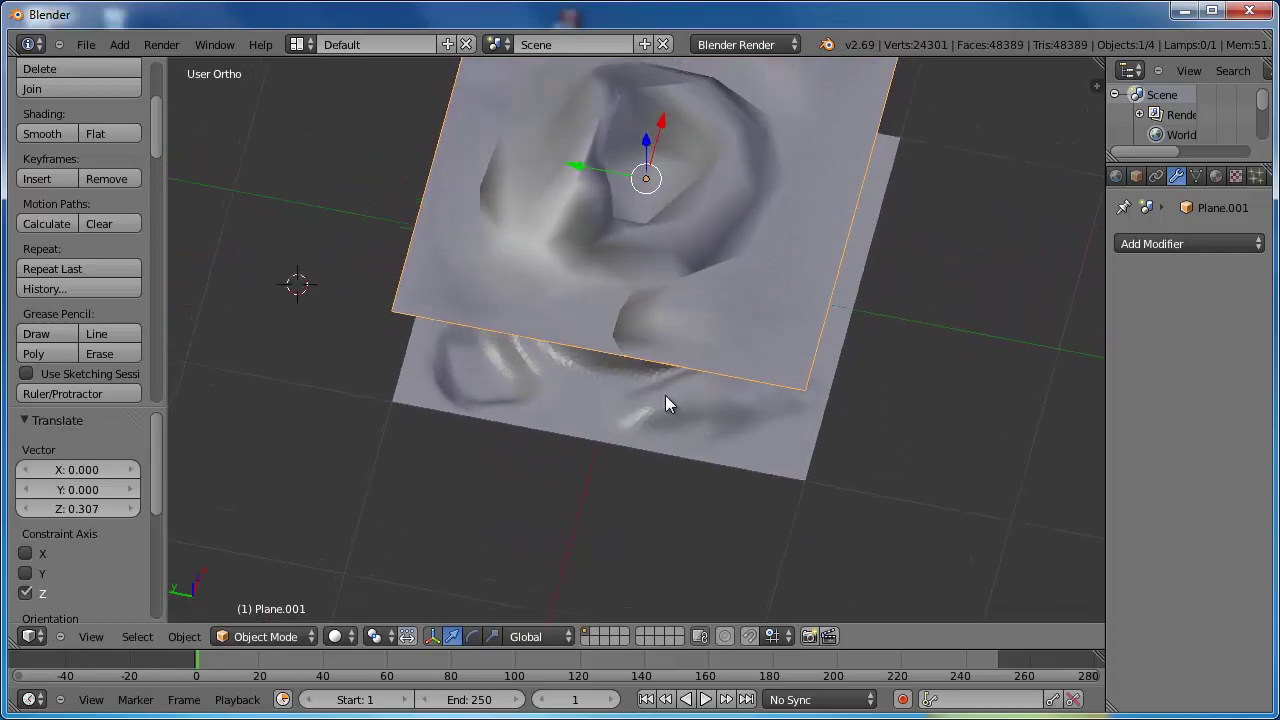
{"action": "middle_click_drag", "start_coordinate": [624, 365], "coordinate": [635, 294]}
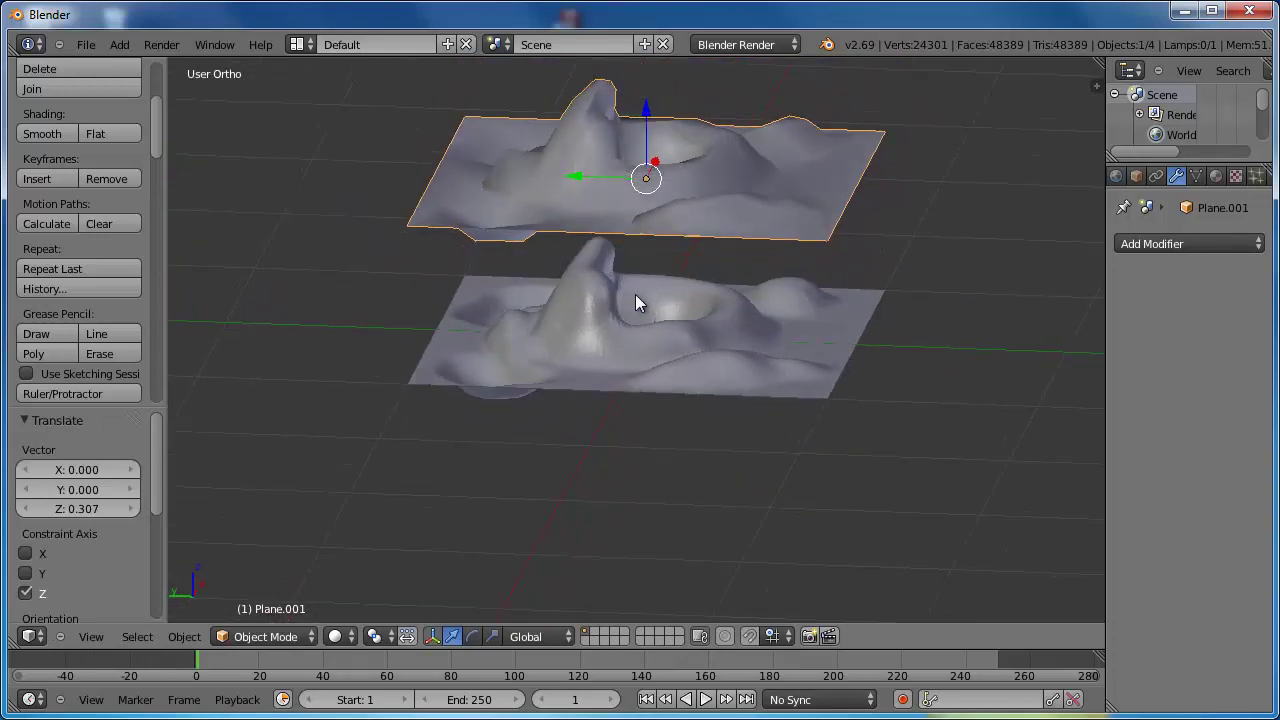
- Give the sculpted Plane smooth shading, comparing it against flat shading
{"action": "right_click", "coordinate": [607, 342]}
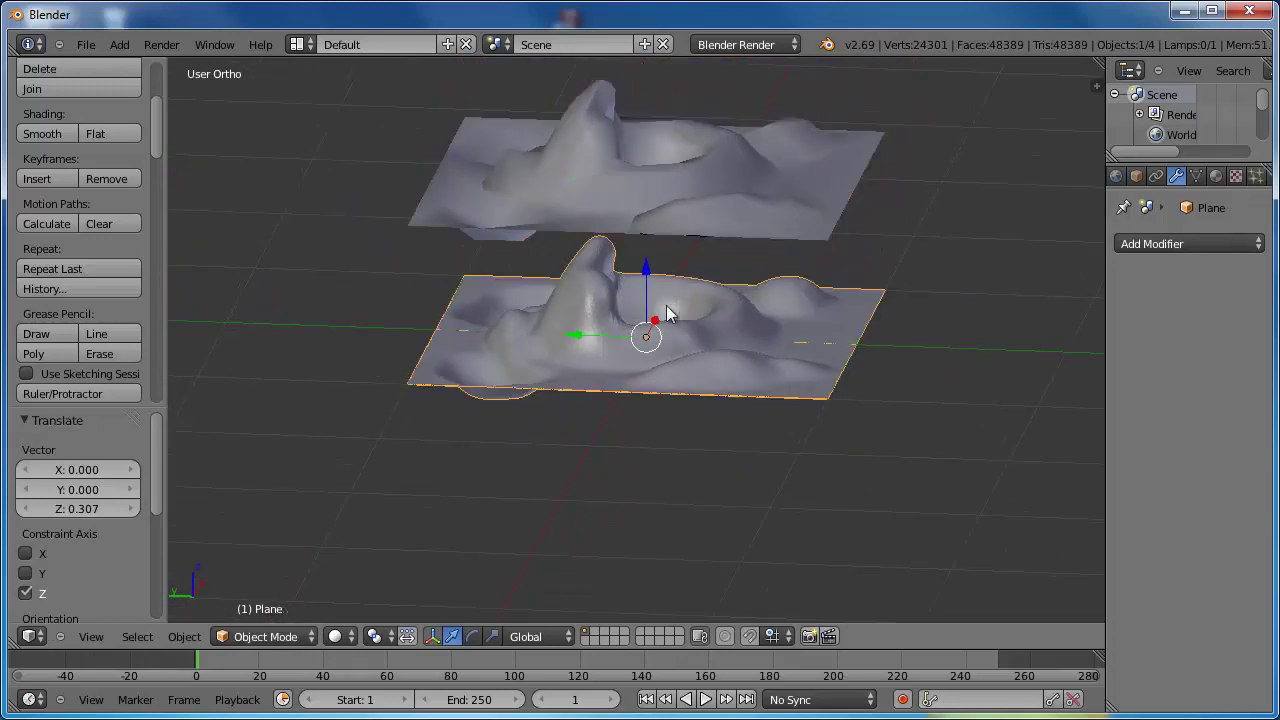
{"action": "mouse_move", "coordinate": [688, 214]}
{"action": "middle_mouse_down"}
{"action": "mouse_move", "coordinate": [689, 322]}
{"action": "mouse_move", "coordinate": [696, 195]}
{"action": "mouse_move", "coordinate": [671, 263]}
{"action": "middle_mouse_up"}
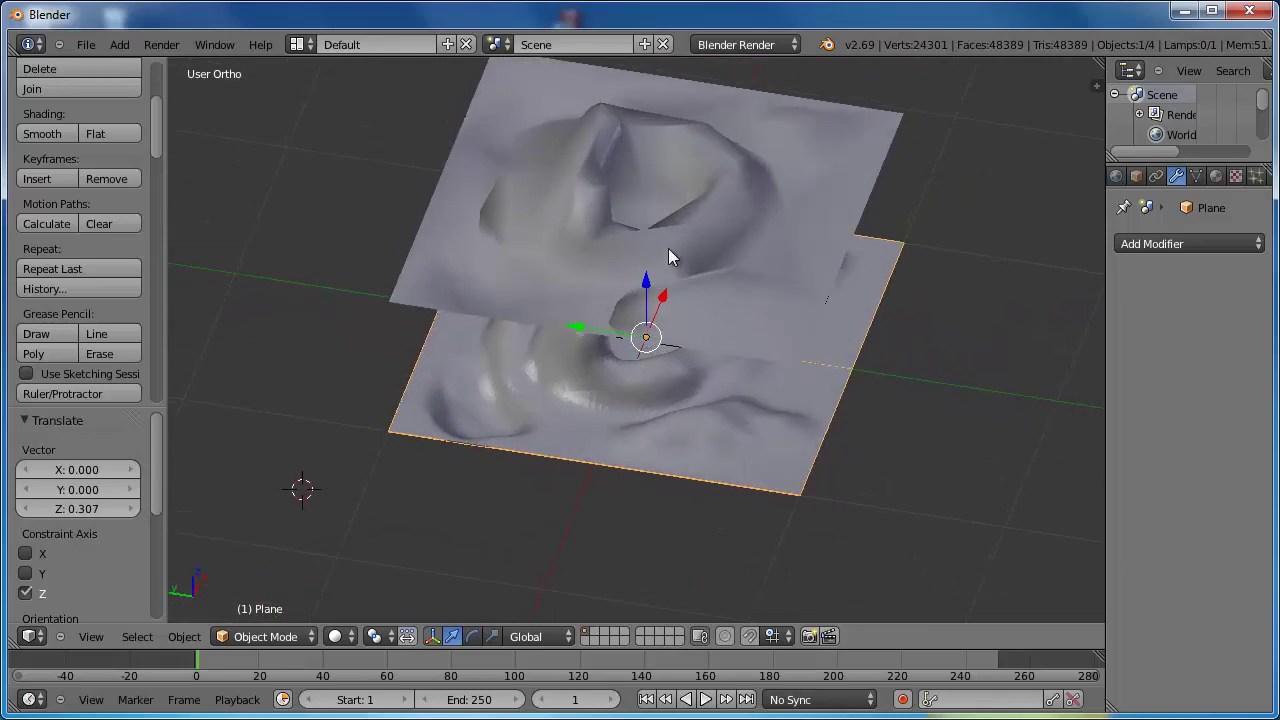
{"action": "mouse_move", "coordinate": [641, 173]}
{"action": "middle_mouse_down"}
{"action": "mouse_move", "coordinate": [669, 179]}
{"action": "mouse_move", "coordinate": [648, 148]}
{"action": "mouse_move", "coordinate": [650, 171]}
{"action": "mouse_move", "coordinate": [688, 176]}
{"action": "mouse_move", "coordinate": [663, 182]}
{"action": "middle_mouse_up"}
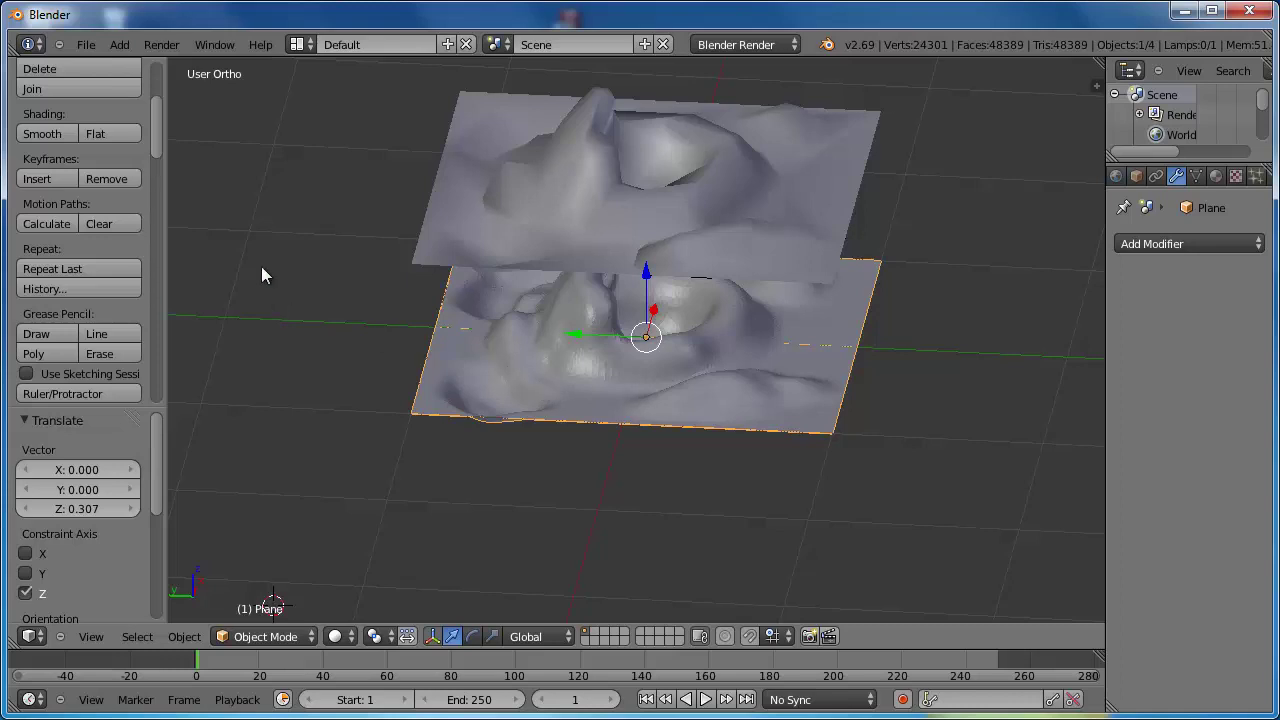
{"action": "left_click", "coordinate": [48, 134]}
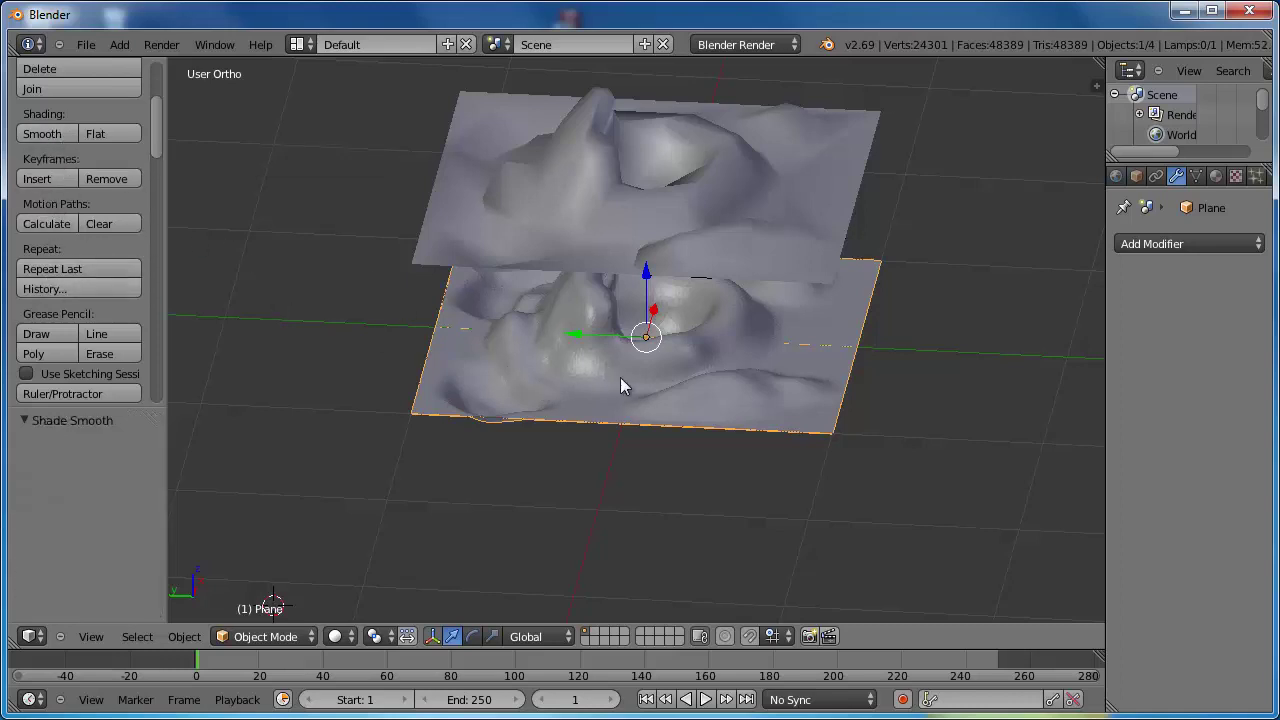
{"action": "left_click", "coordinate": [118, 136]}
{"action": "left_click", "coordinate": [60, 136]}
{"action": "mouse_move", "coordinate": [704, 287]}
{"action": "middle_mouse_down"}
{"action": "mouse_move", "coordinate": [671, 234]}
{"action": "mouse_move", "coordinate": [623, 288]}
{"action": "mouse_move", "coordinate": [641, 350]}
{"action": "mouse_move", "coordinate": [650, 330]}
{"action": "mouse_move", "coordinate": [640, 360]}
{"action": "mouse_move", "coordinate": [648, 340]}
{"action": "middle_mouse_up"}
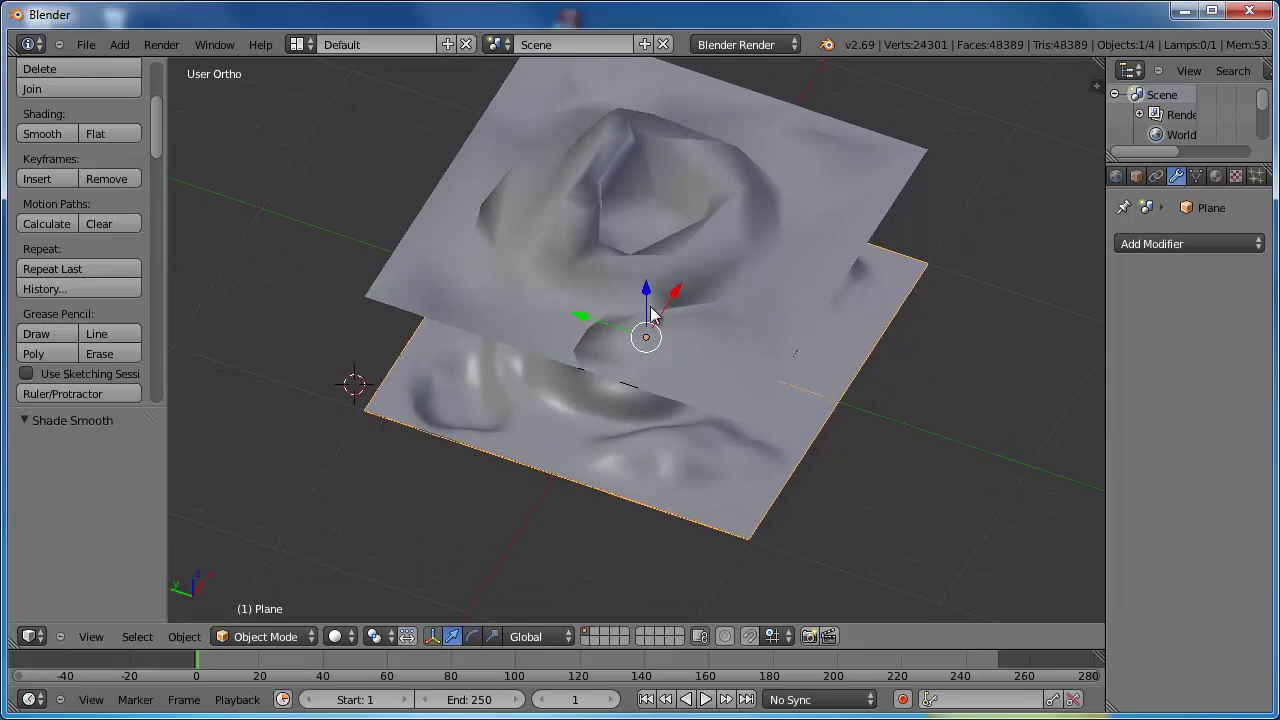
- Clear Plane.001's location so it sits back at the origin over Plane
{"action": "right_click", "coordinate": [697, 248]}
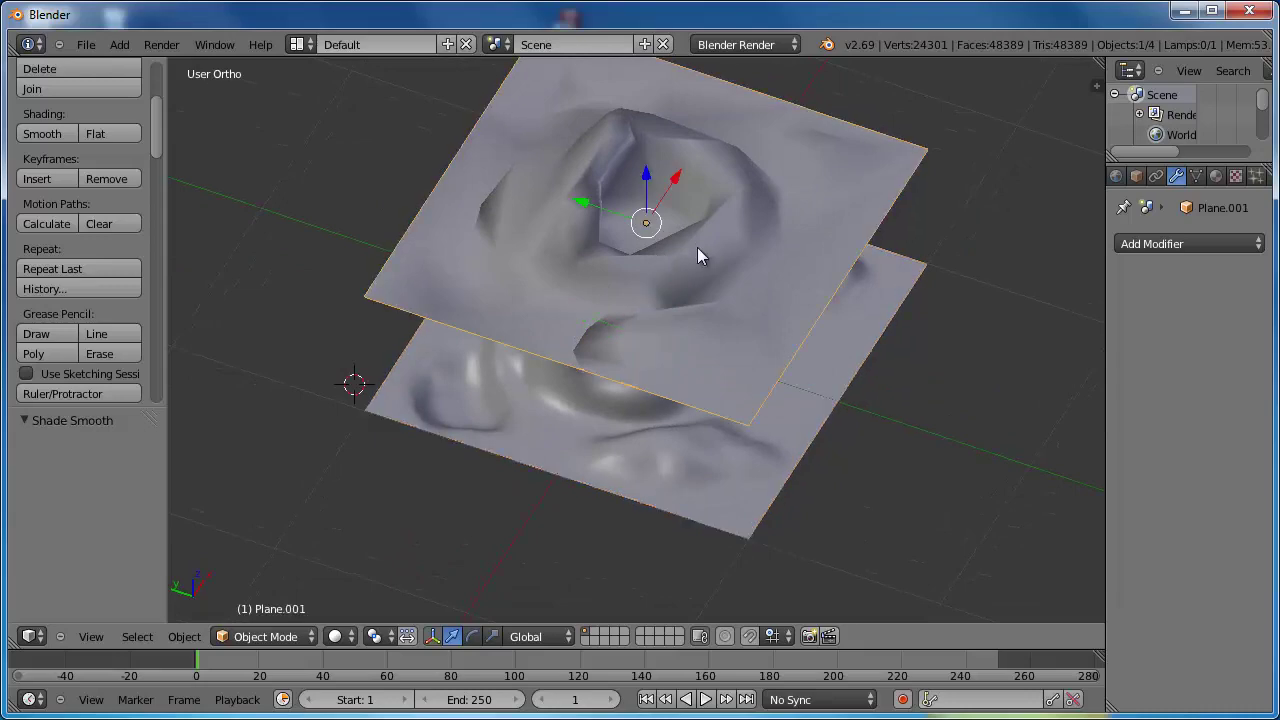
{"action": "key", "text": "alt+g"}
{"action": "mouse_move", "coordinate": [697, 250]}
{"action": "middle_mouse_down"}
{"action": "mouse_move", "coordinate": [600, 282]}
{"action": "mouse_move", "coordinate": [666, 266]}
{"action": "mouse_move", "coordinate": [637, 341]}
{"action": "middle_mouse_up"}
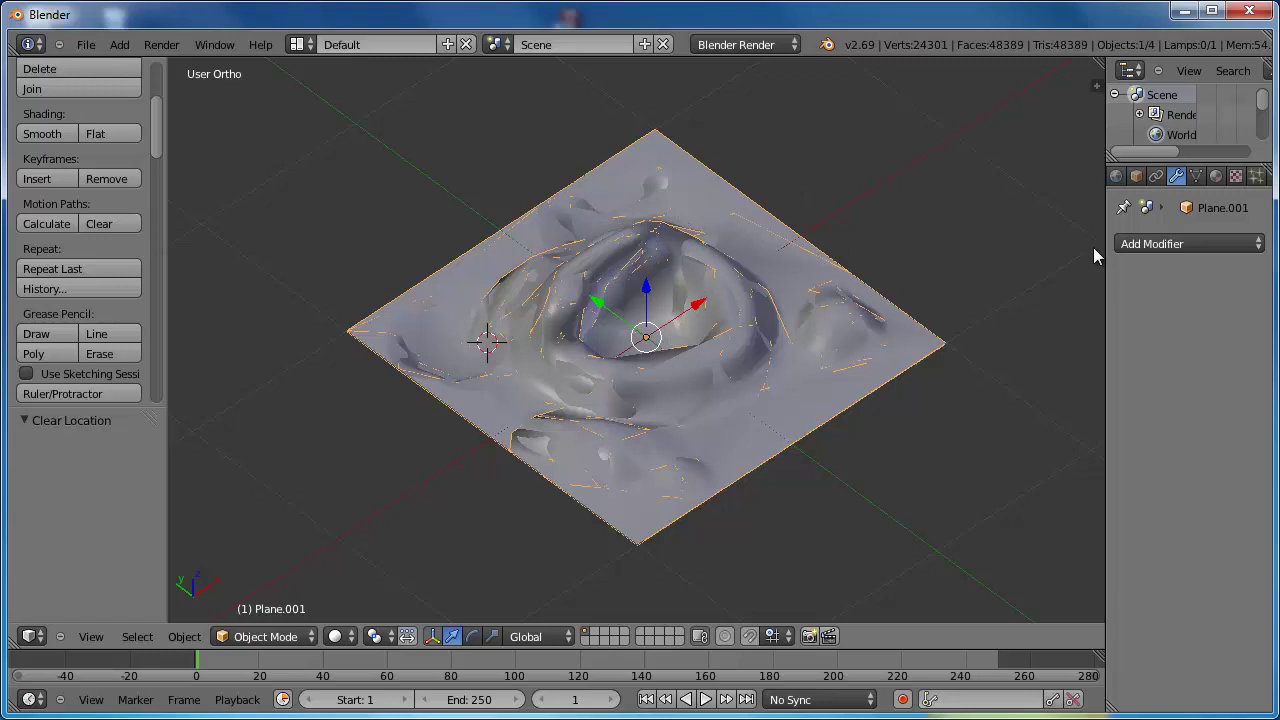
- Widen and enlarge the Outliner so every object is listed
{"action": "left_click_drag", "start_coordinate": [1105, 256], "coordinate": [968, 250]}
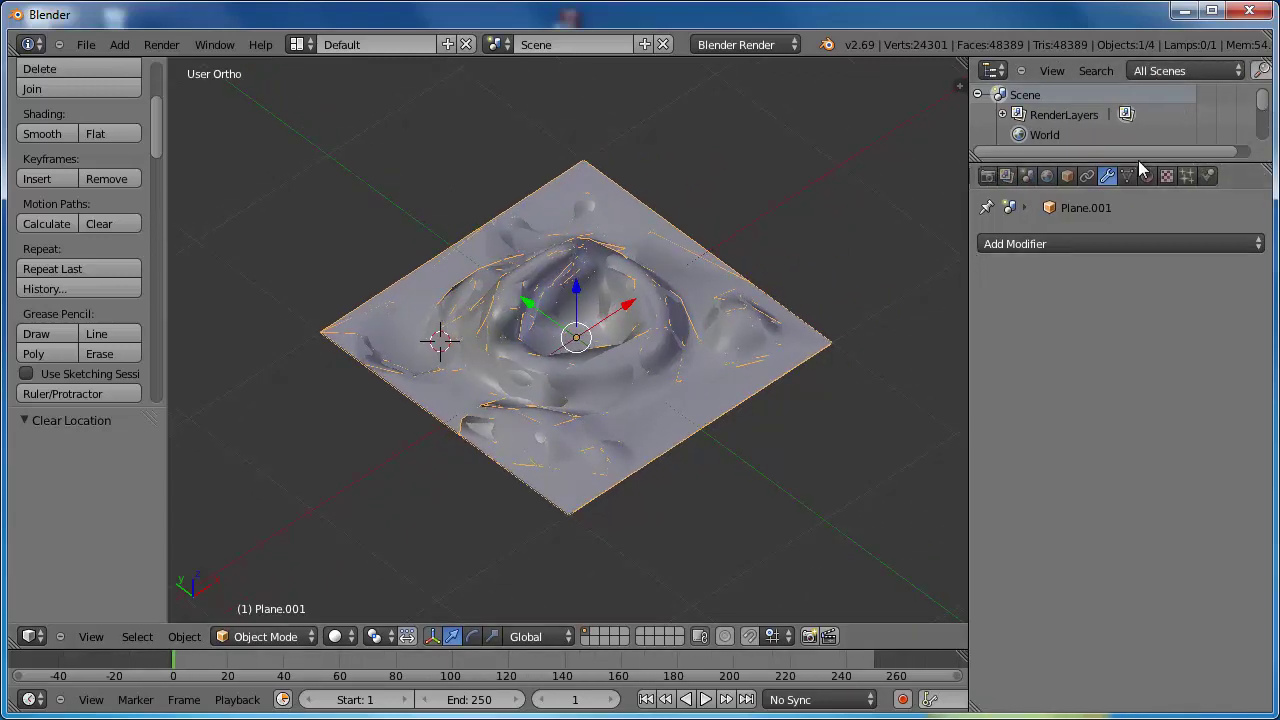
{"action": "left_click_drag", "start_coordinate": [1135, 162], "coordinate": [1135, 312]}
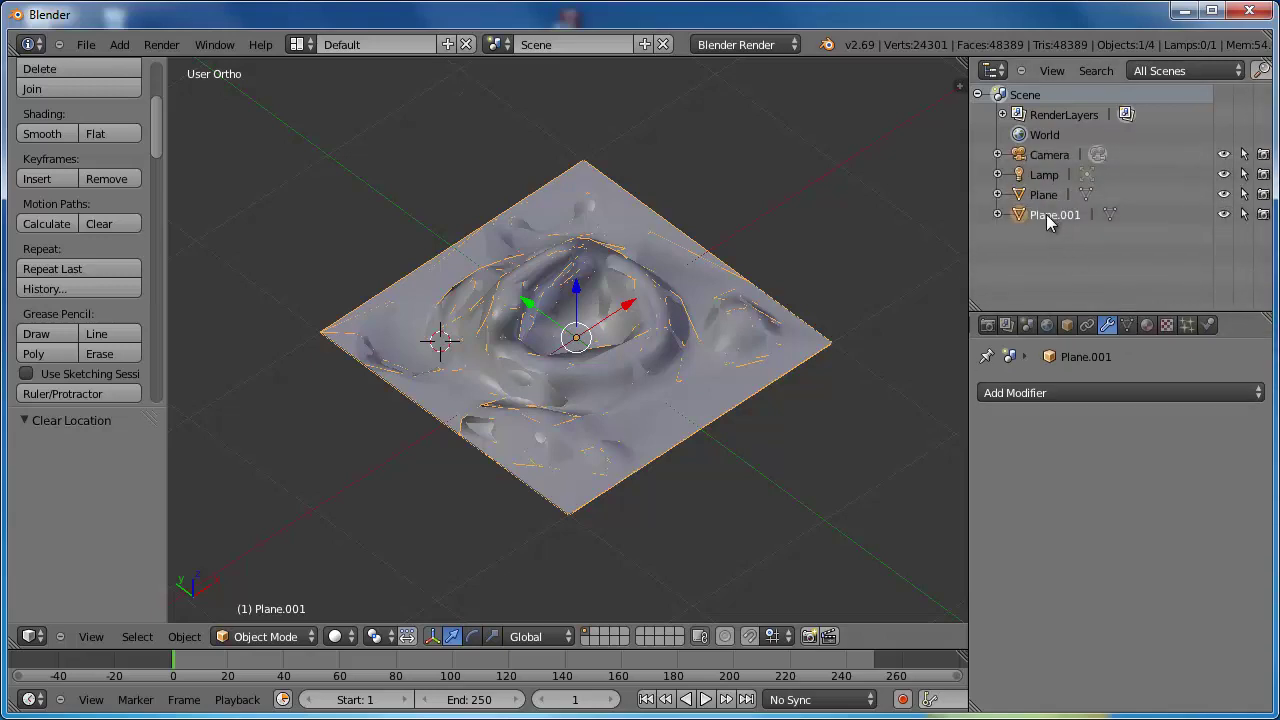
{"action": "key", "text": "ctrl+shift+s"}
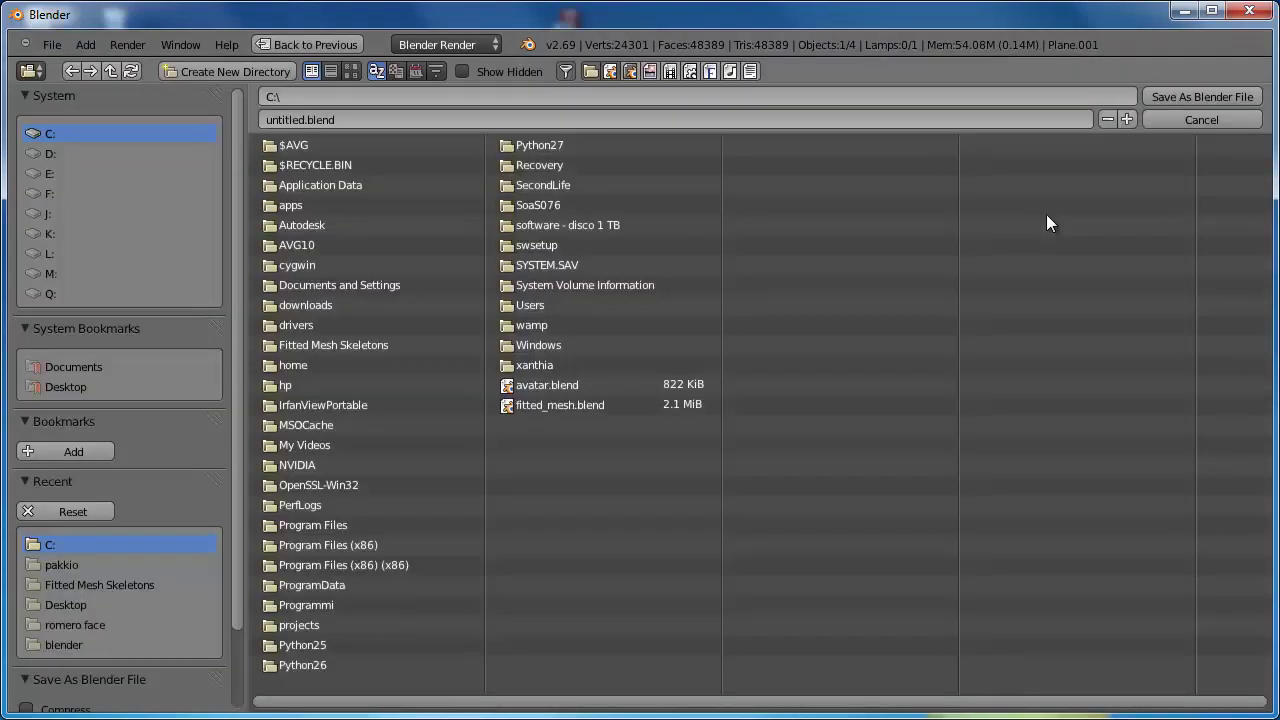
{"action": "key", "text": "Escape"}
- Rename Plane.001 to 'LP Cratere' and Plane to 'HP Cratere'
{"action": "double_click", "coordinate": [1046, 214]}
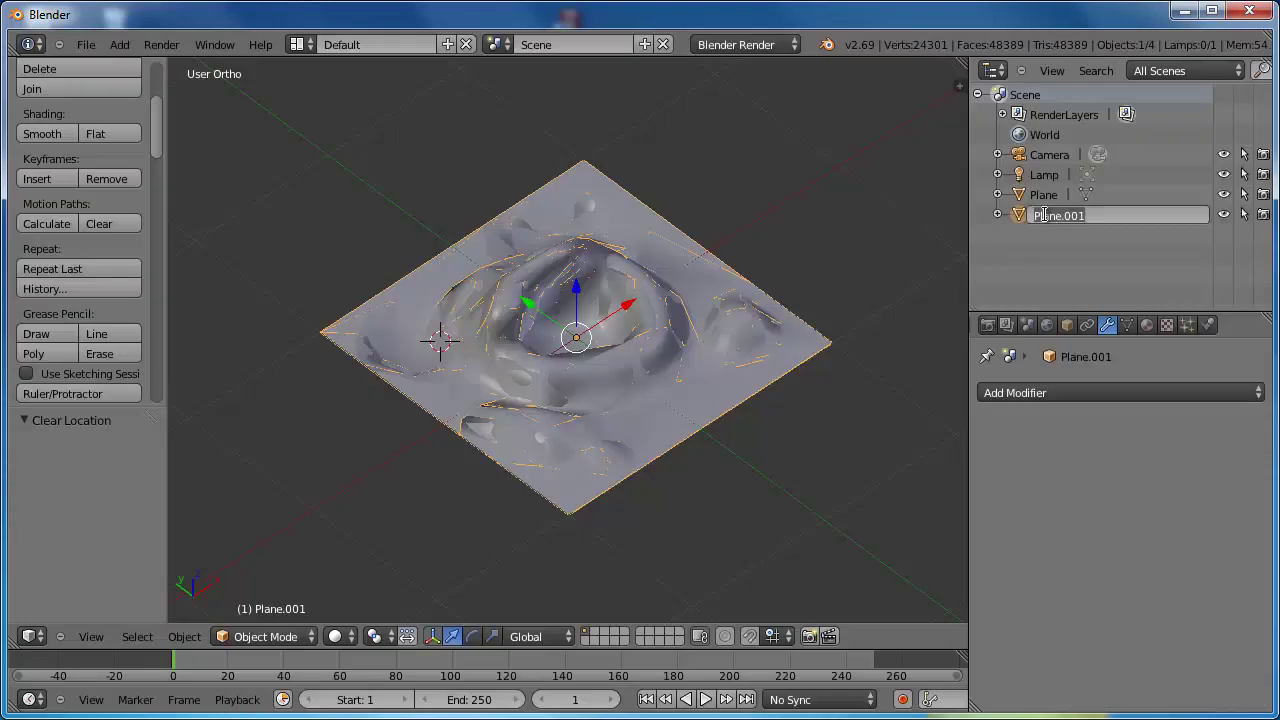
{"action": "key", "text": "BackSpace"}
{"action": "type", "text": "Il Cratere"}
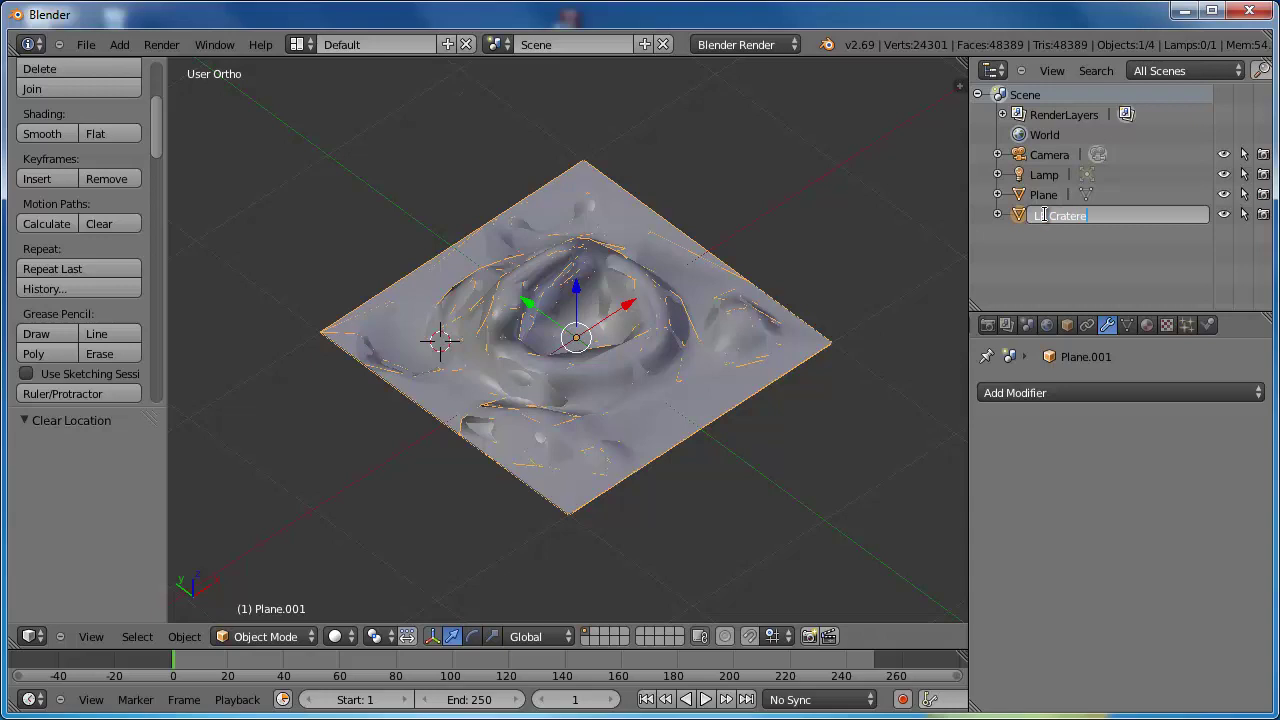
{"action": "key", "text": "Return"}
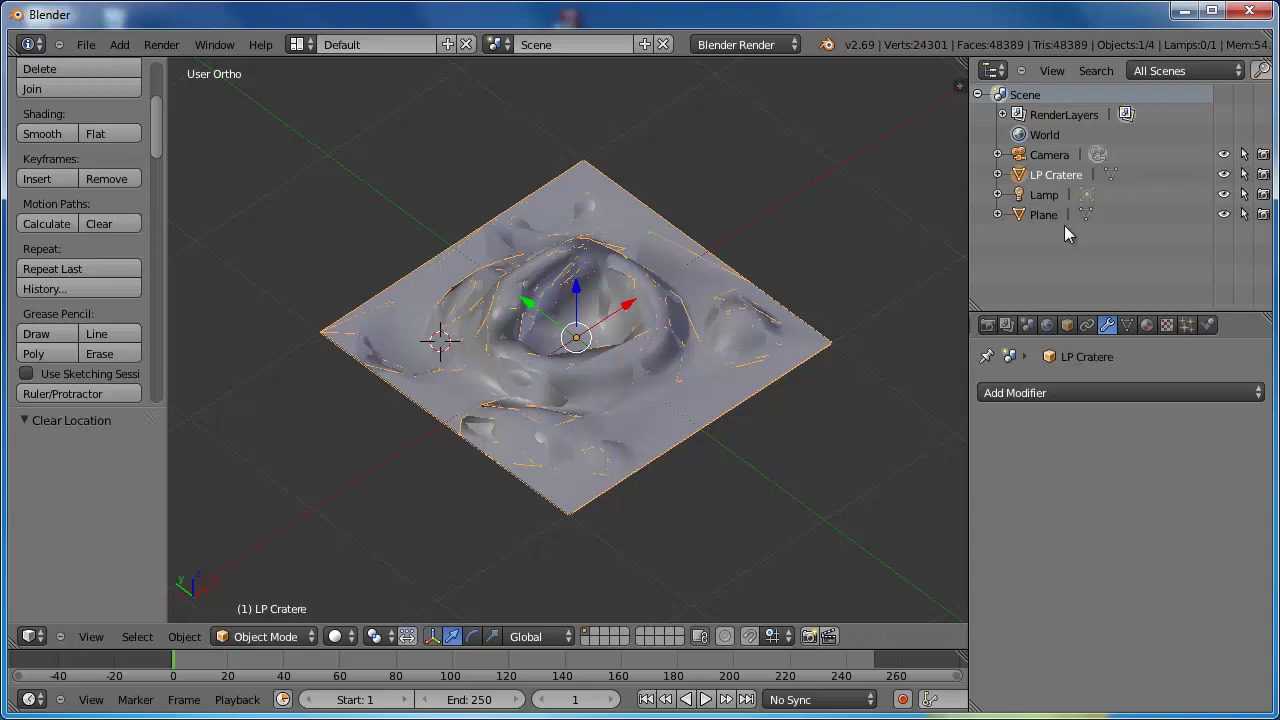
{"action": "left_click", "coordinate": [1045, 214]}
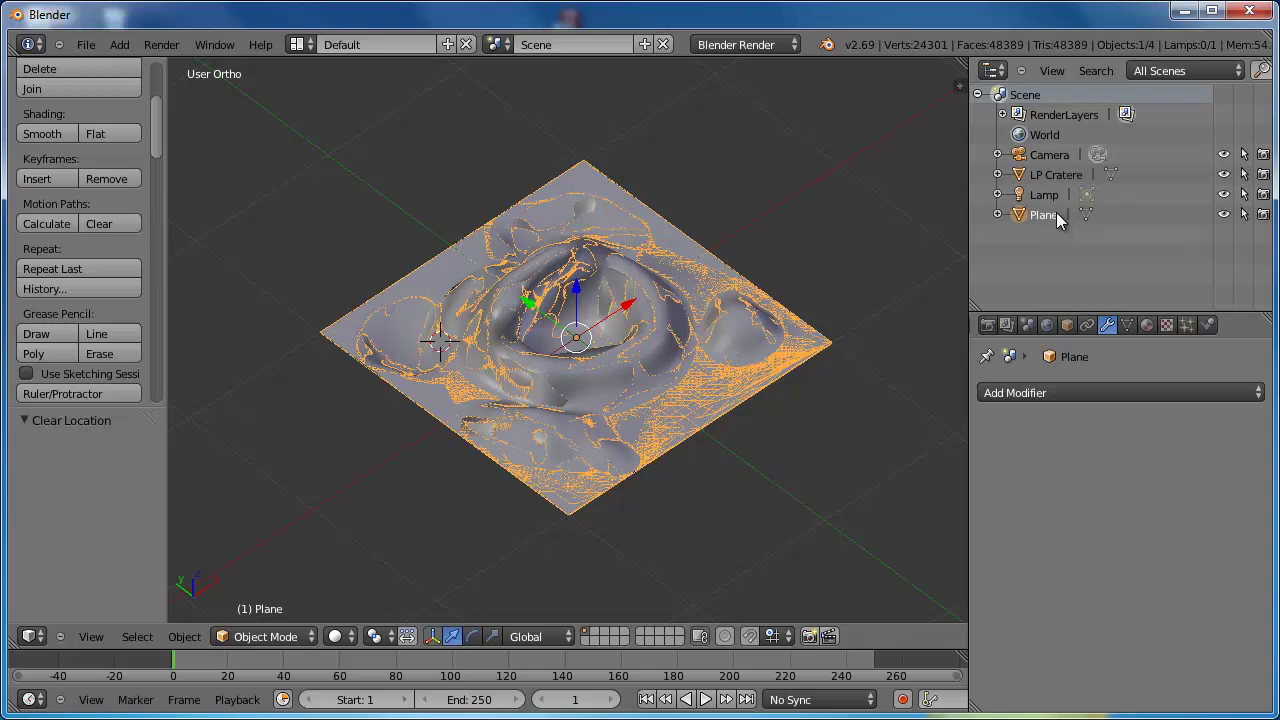
{"action": "double_click", "coordinate": [1056, 212]}
{"action": "type", "text": "HP Cratere"}
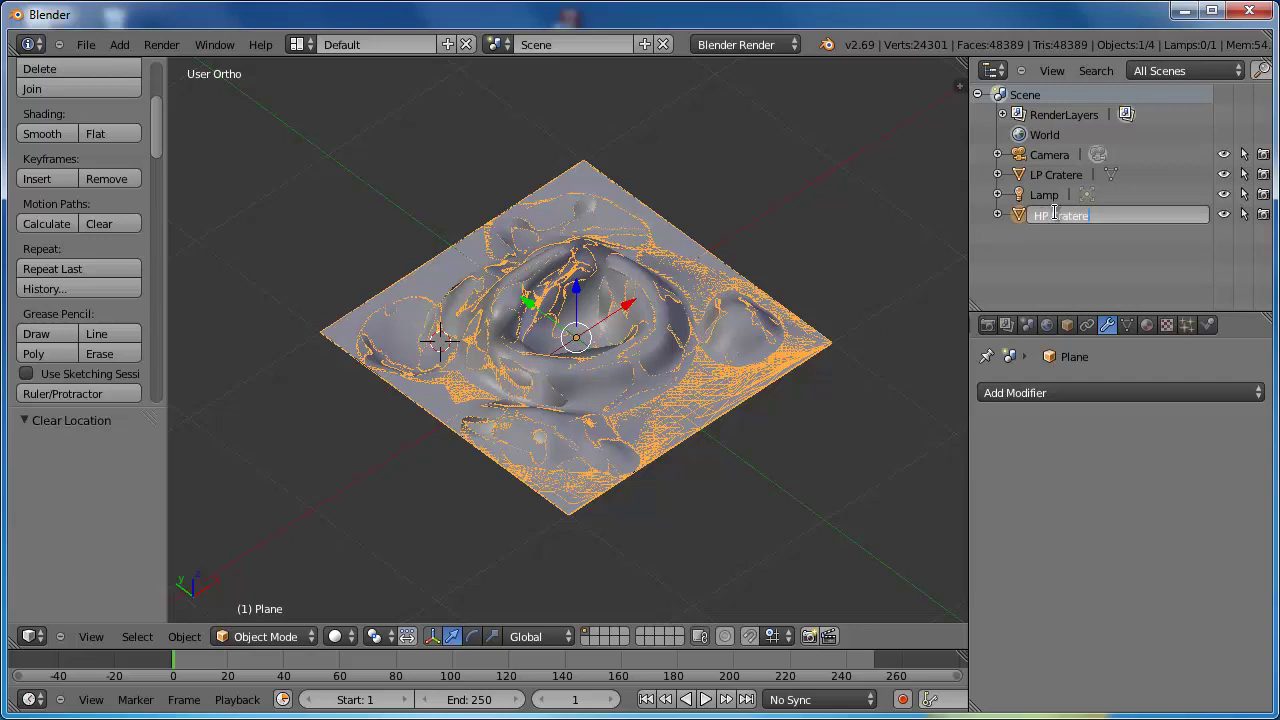
{"action": "key", "text": "Return"}
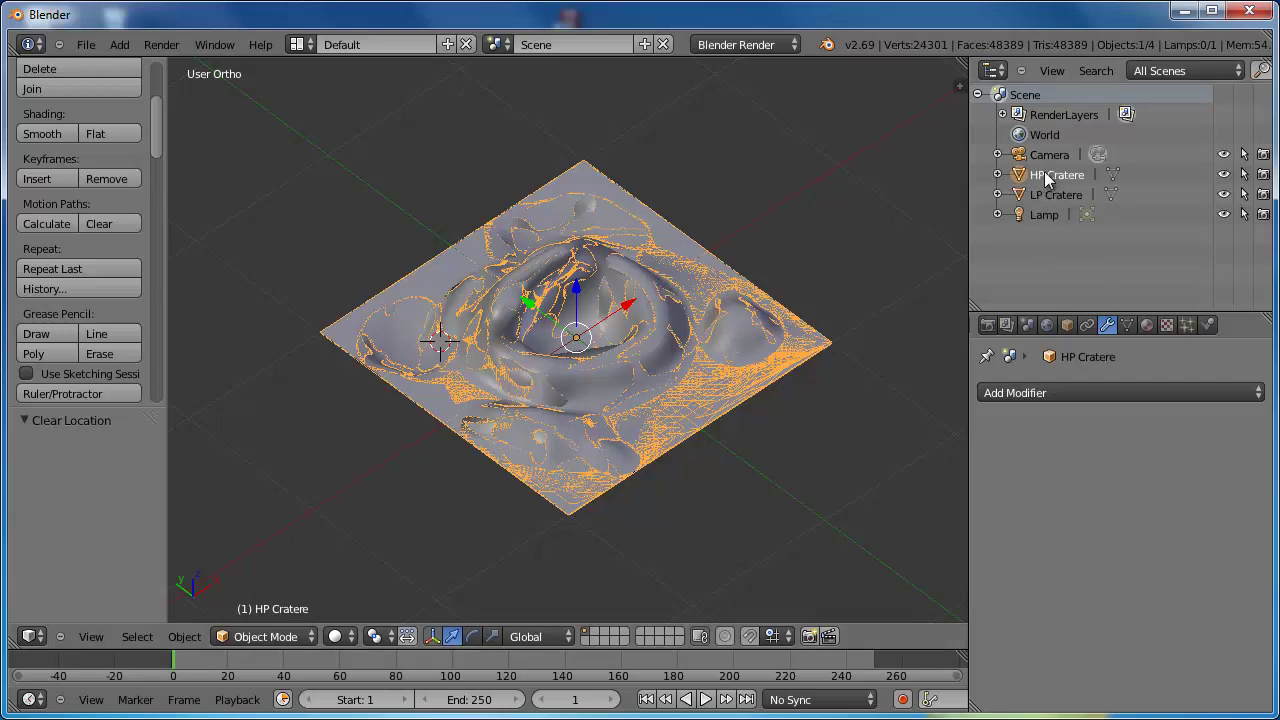
- Split the 3D viewport into two side-by-side views
{"action": "mouse_move", "coordinate": [601, 372]}
{"action": "middle_mouse_down"}
{"action": "mouse_move", "coordinate": [578, 295]}
{"action": "mouse_move", "coordinate": [571, 351]}
{"action": "mouse_move", "coordinate": [571, 337]}
{"action": "middle_mouse_up"}
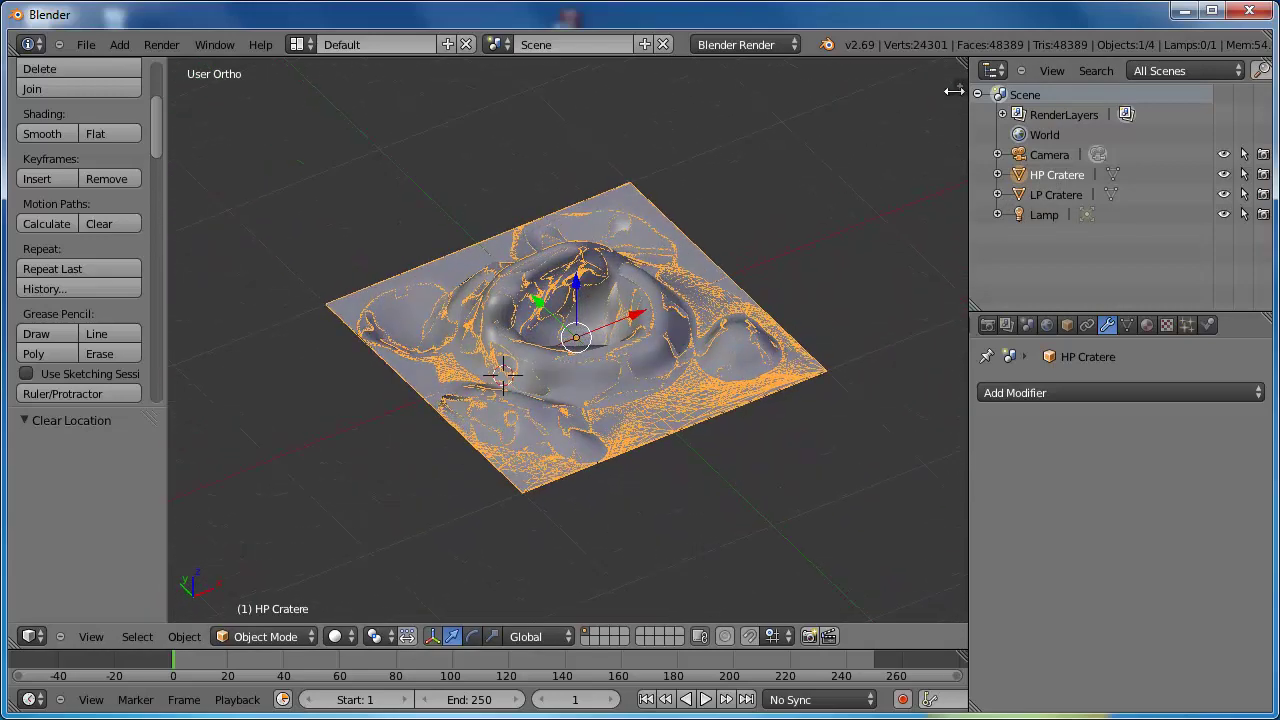
{"action": "left_click_drag", "start_coordinate": [957, 86], "coordinate": [888, 115]}
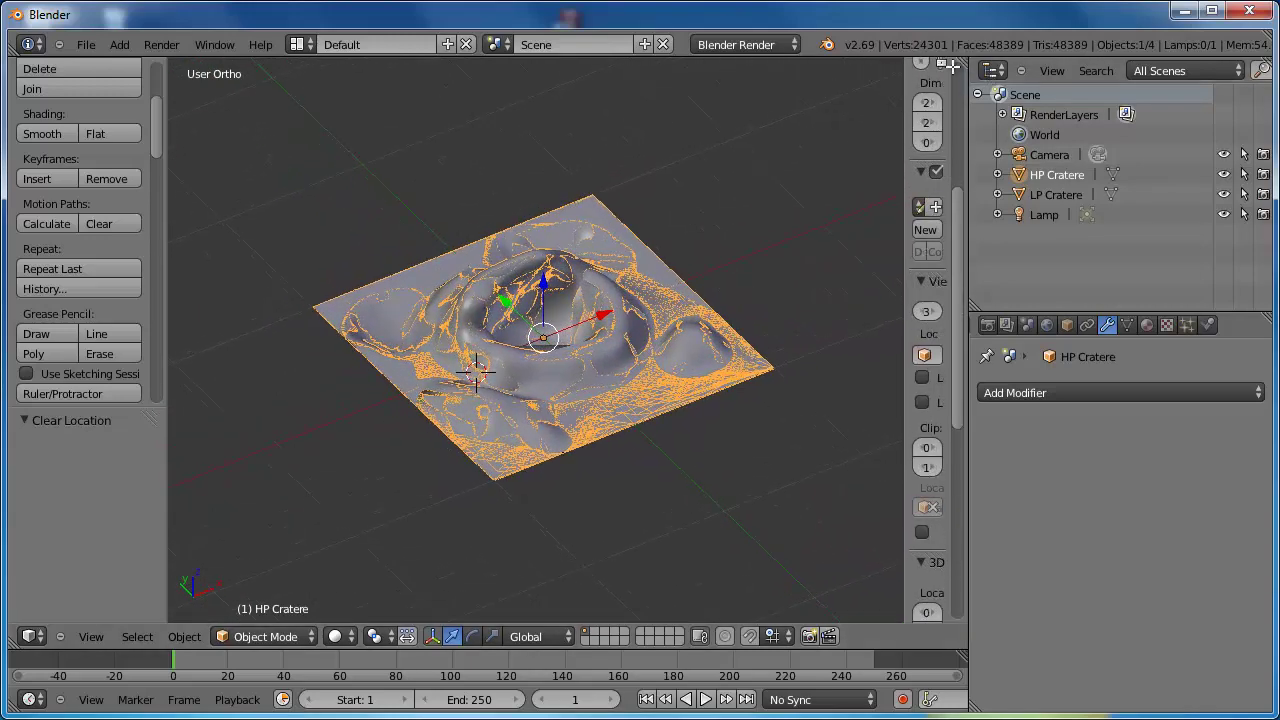
{"action": "left_click_drag", "start_coordinate": [962, 62], "coordinate": [668, 95]}
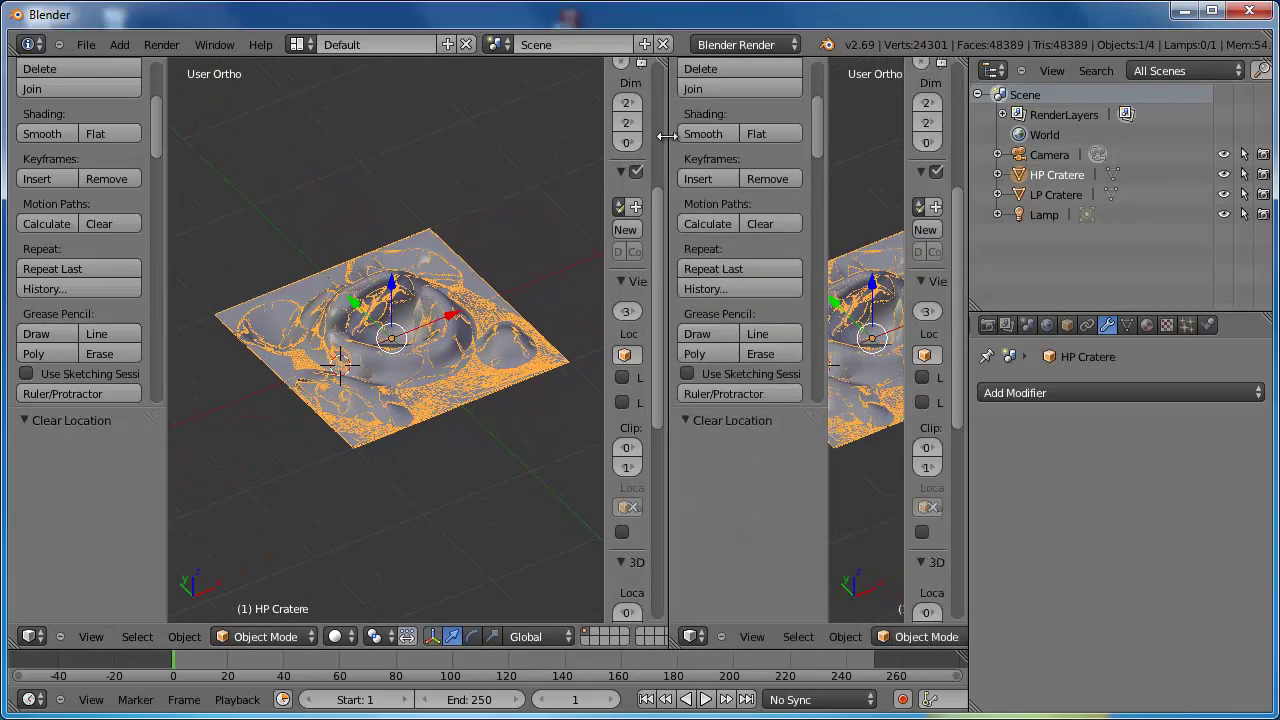
- Turn the right-hand view into a UV editor and unwrap LP Cratere in Edit Mode
{"action": "left_click", "coordinate": [693, 637]}
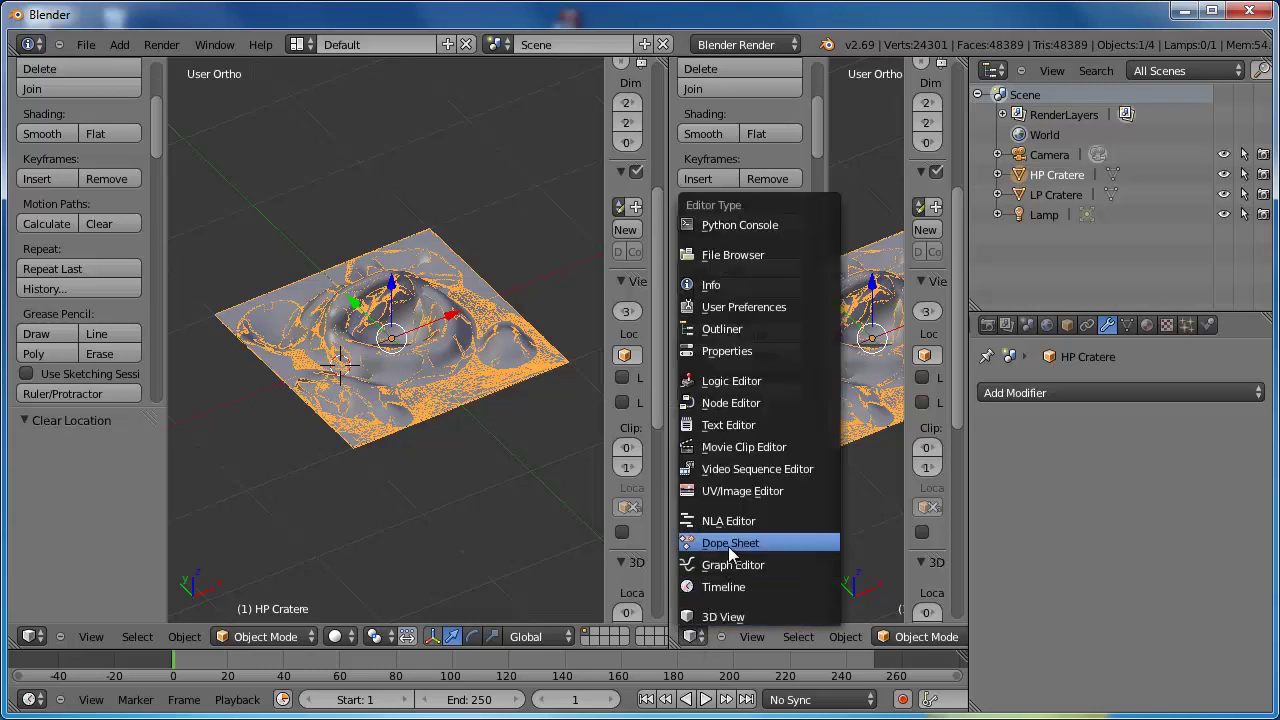
{"action": "left_click", "coordinate": [738, 495]}
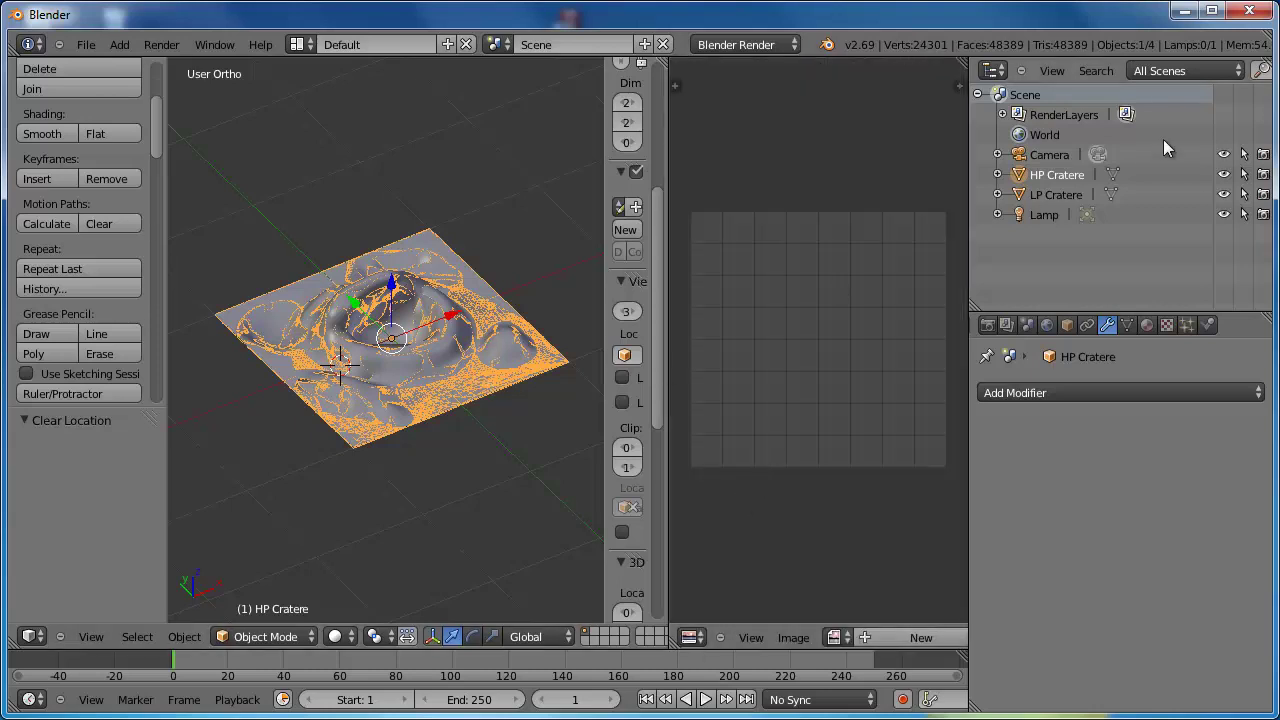
{"action": "left_click", "coordinate": [1039, 192]}
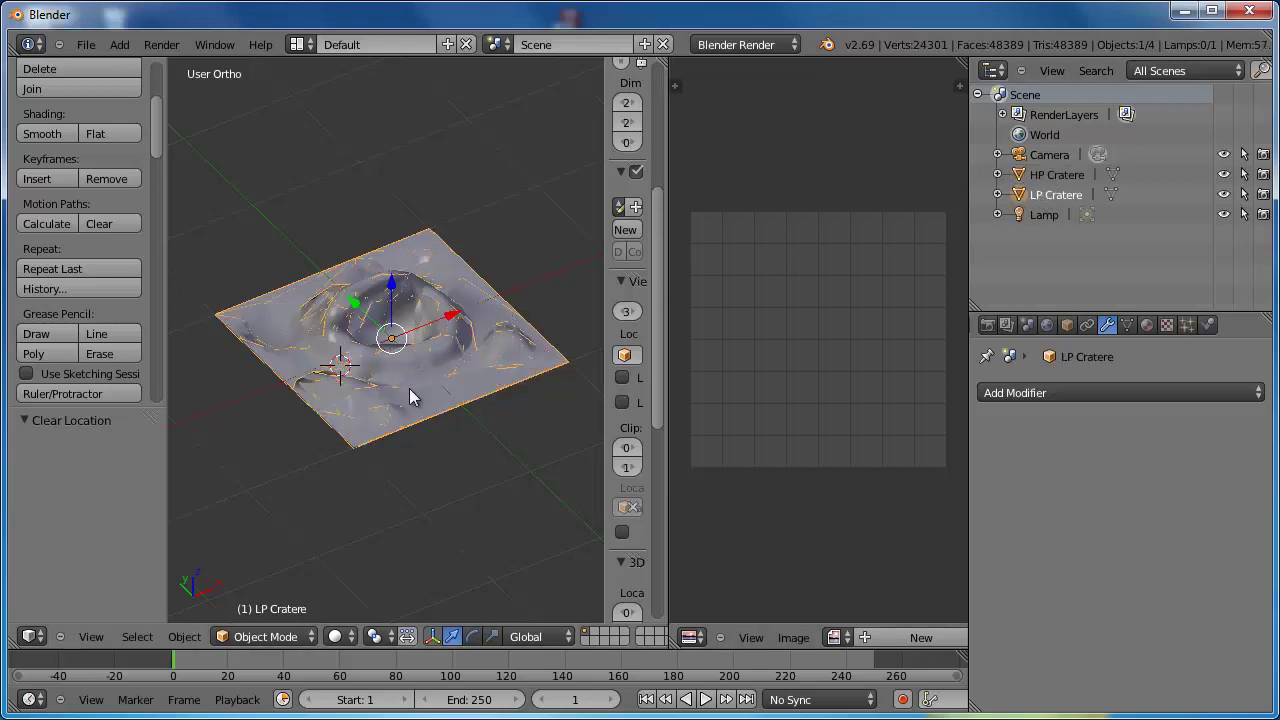
{"action": "key", "text": "Tab"}
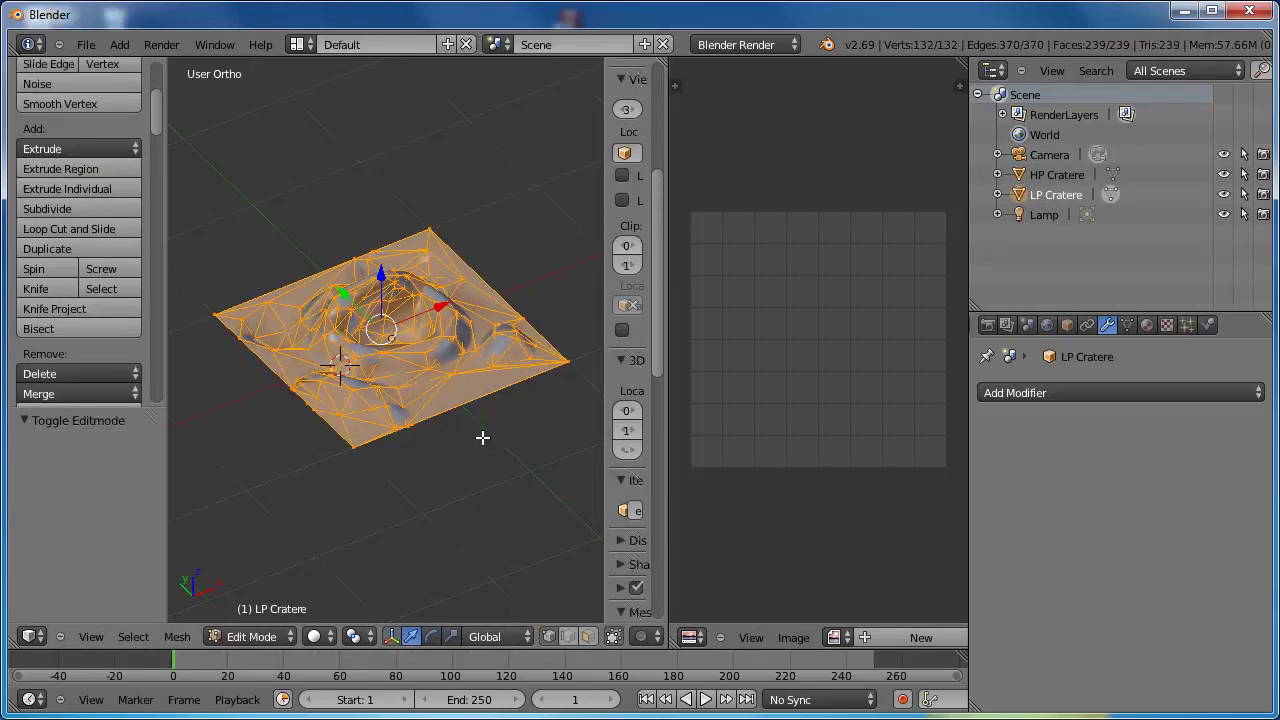
{"action": "key", "text": "u"}
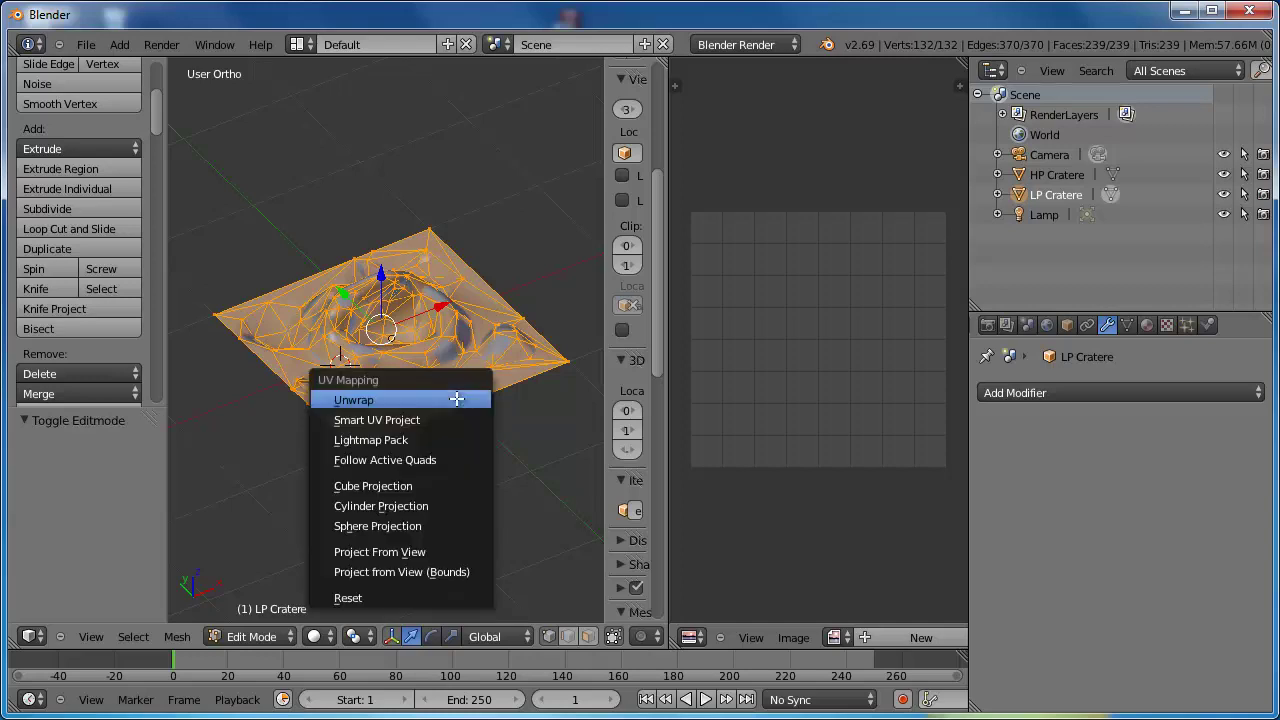
{"action": "left_click", "coordinate": [457, 399]}
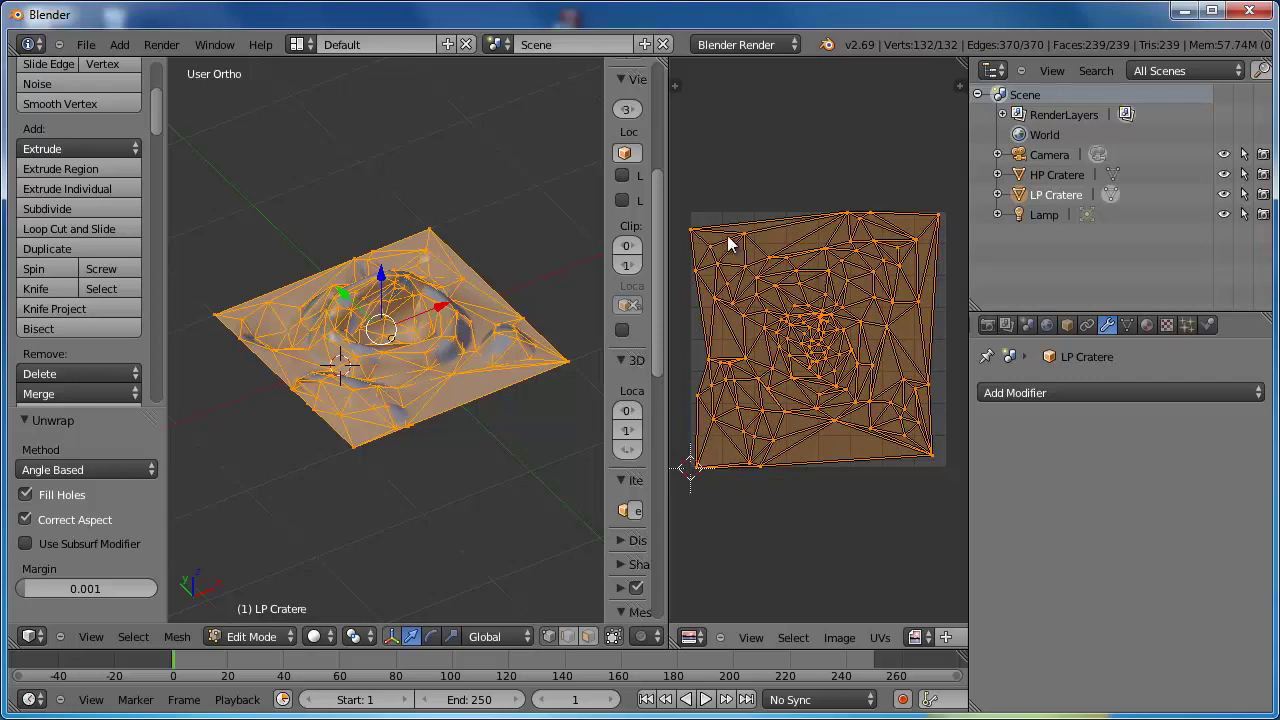
- Snap the stray top-left, bottom-right, right-edge and left-edge UV vertices onto the square's borders
{"action": "right_click", "coordinate": [693, 231]}
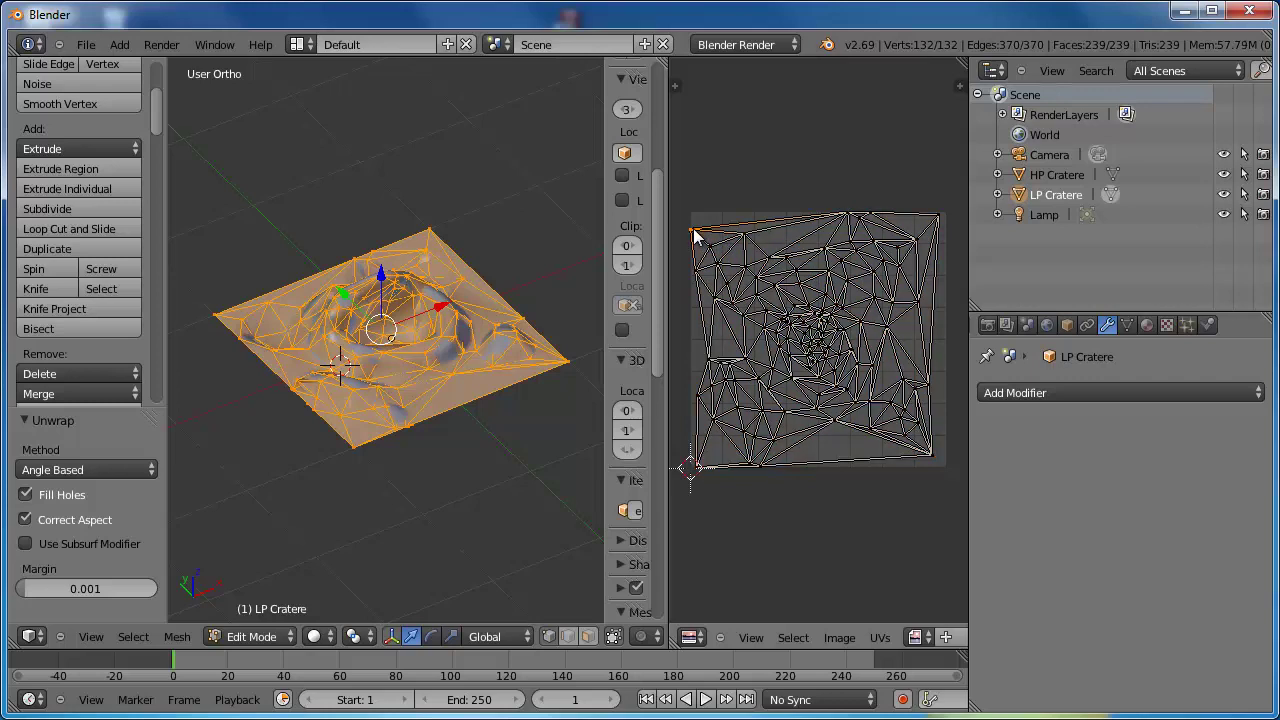
{"action": "key", "text": "g"}
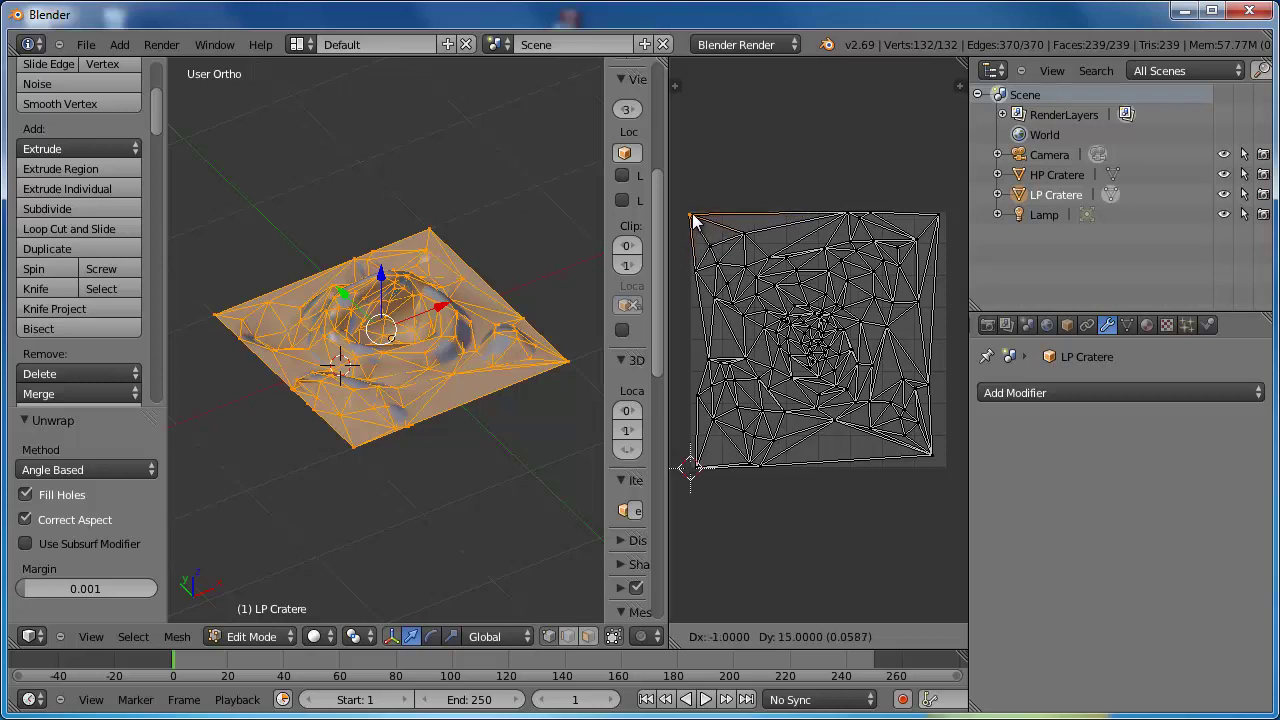
{"action": "left_click", "coordinate": [690, 215]}
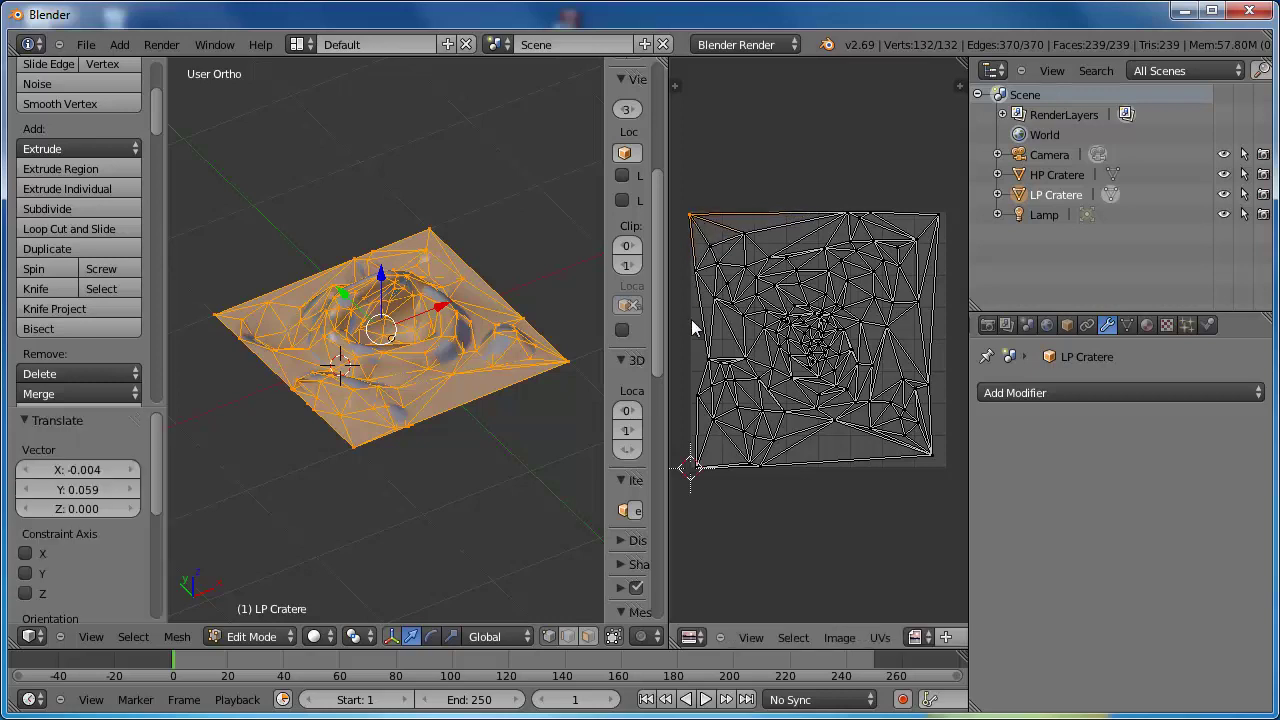
{"action": "right_click", "coordinate": [931, 458]}
{"action": "key", "text": "g"}
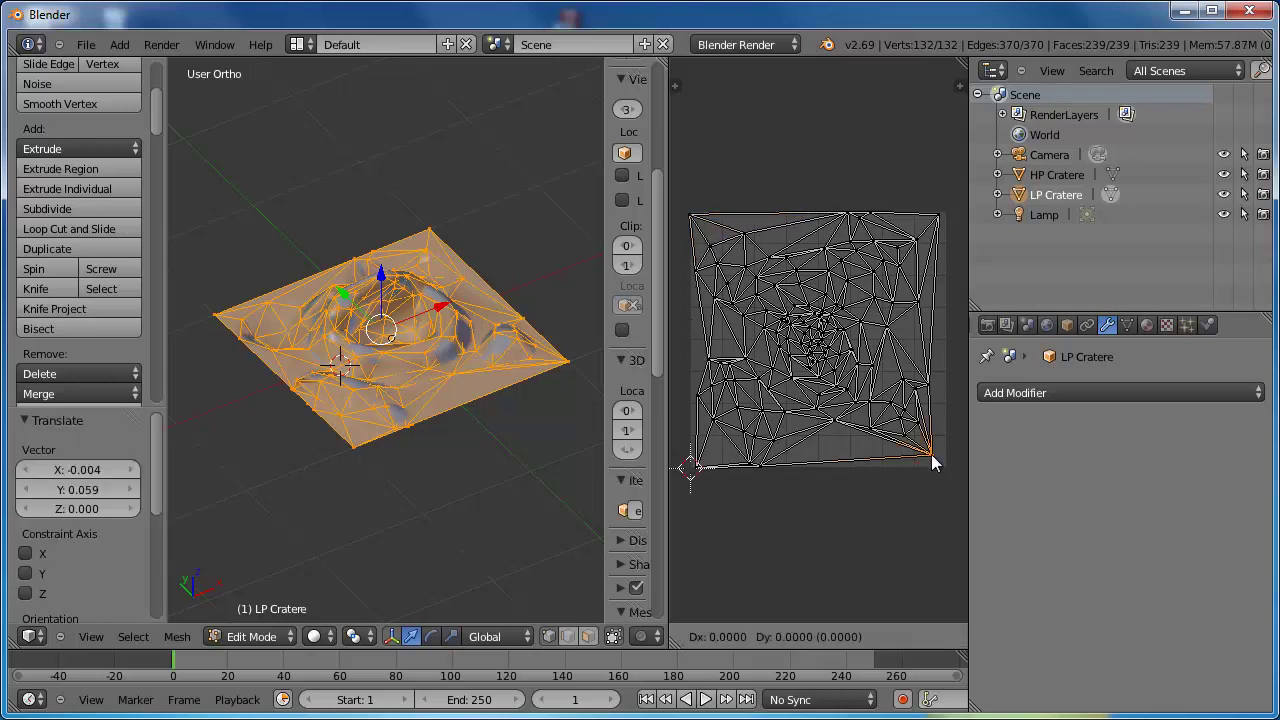
{"action": "left_click", "coordinate": [944, 464]}
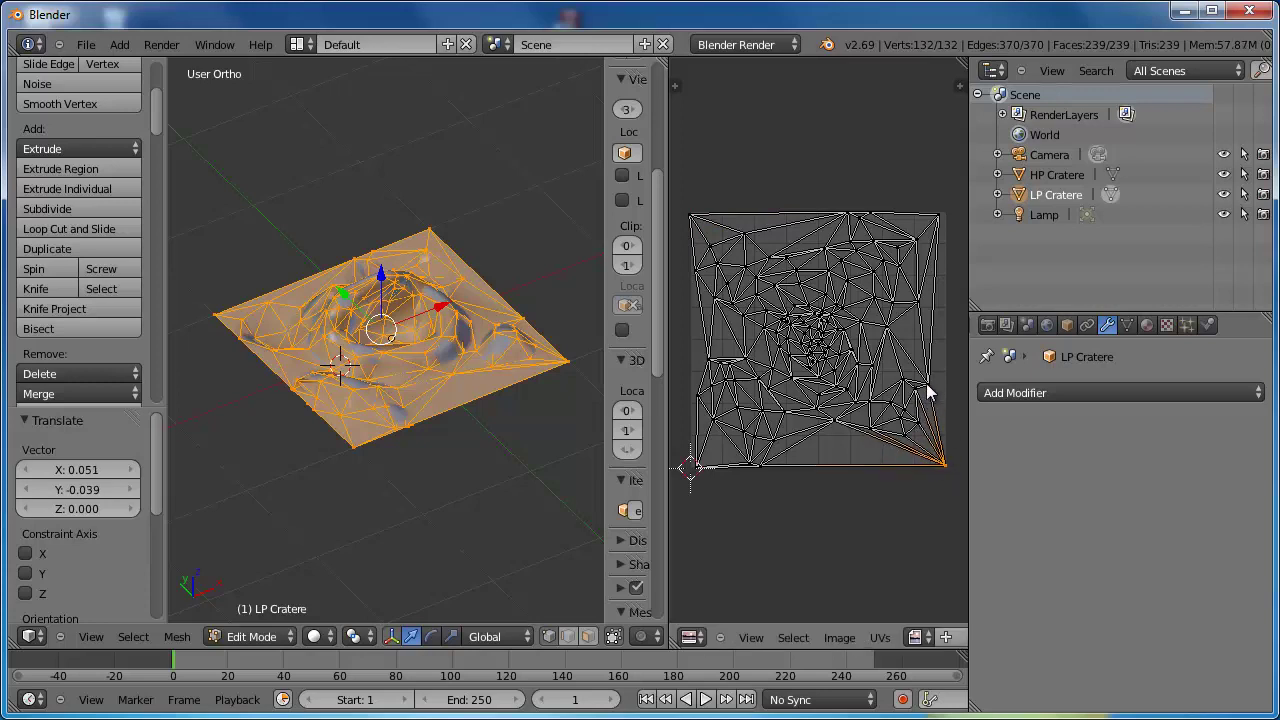
{"action": "right_click", "coordinate": [928, 390]}
{"action": "key", "text": "g"}
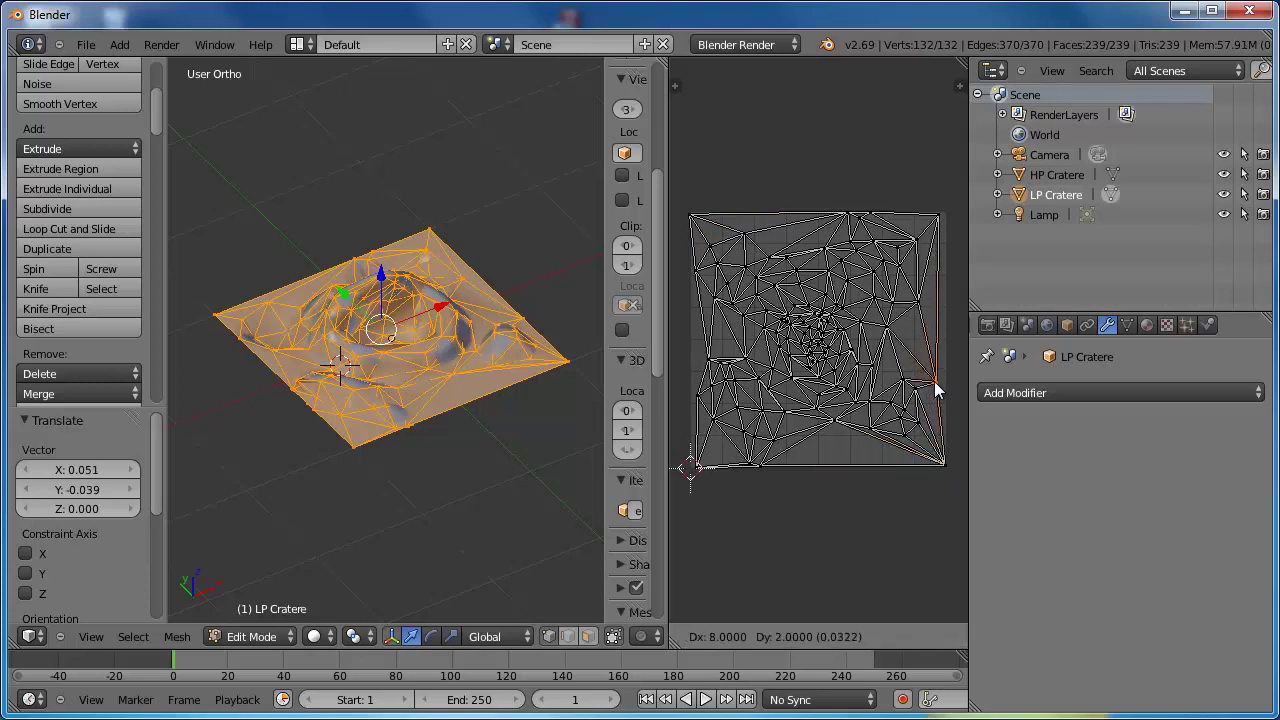
{"action": "left_click", "coordinate": [940, 392]}
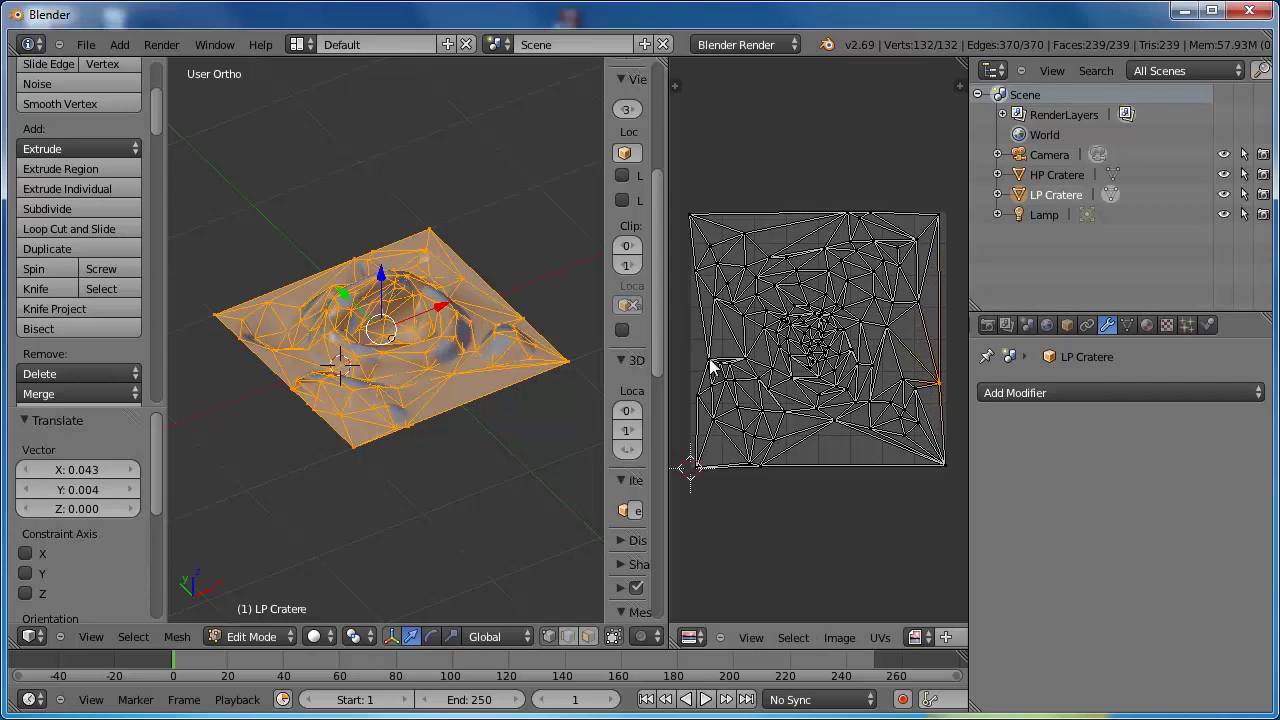
{"action": "key", "text": "g"}
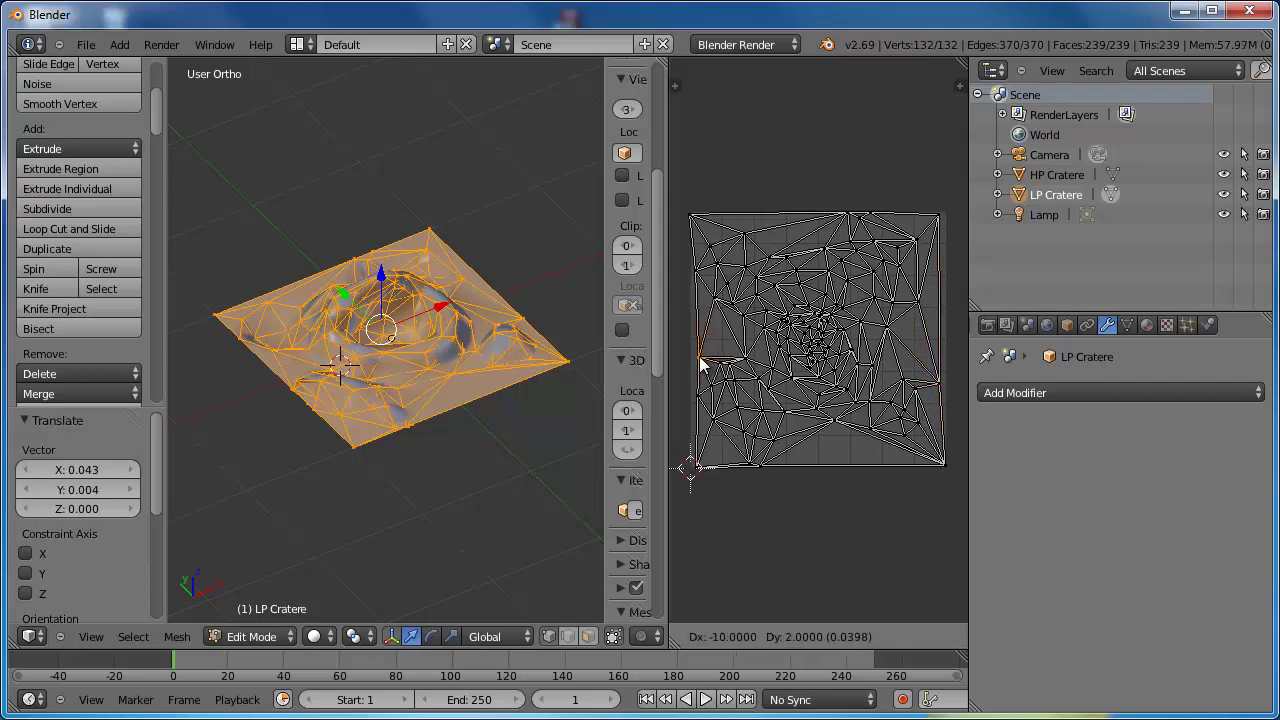
{"action": "left_click", "coordinate": [700, 366]}
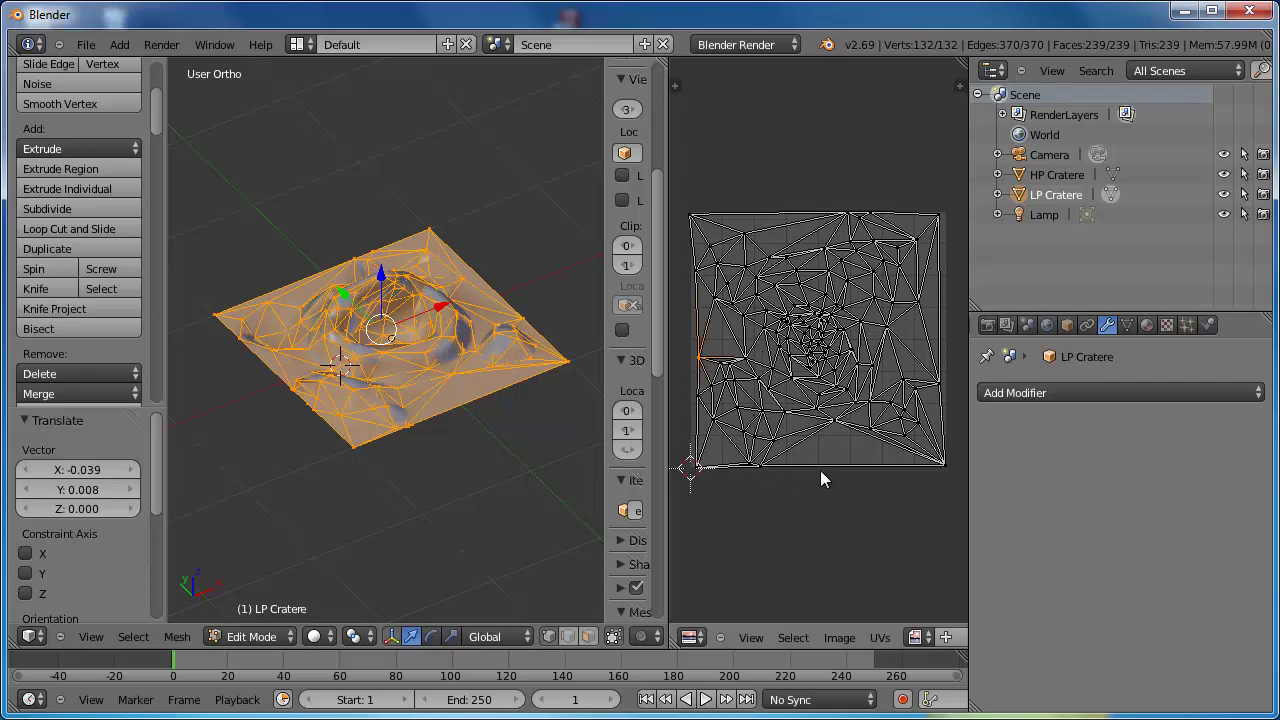
- Create a new 1024×1024 image named NM Cratere with alpha turned off
{"action": "left_click", "coordinate": [842, 637]}
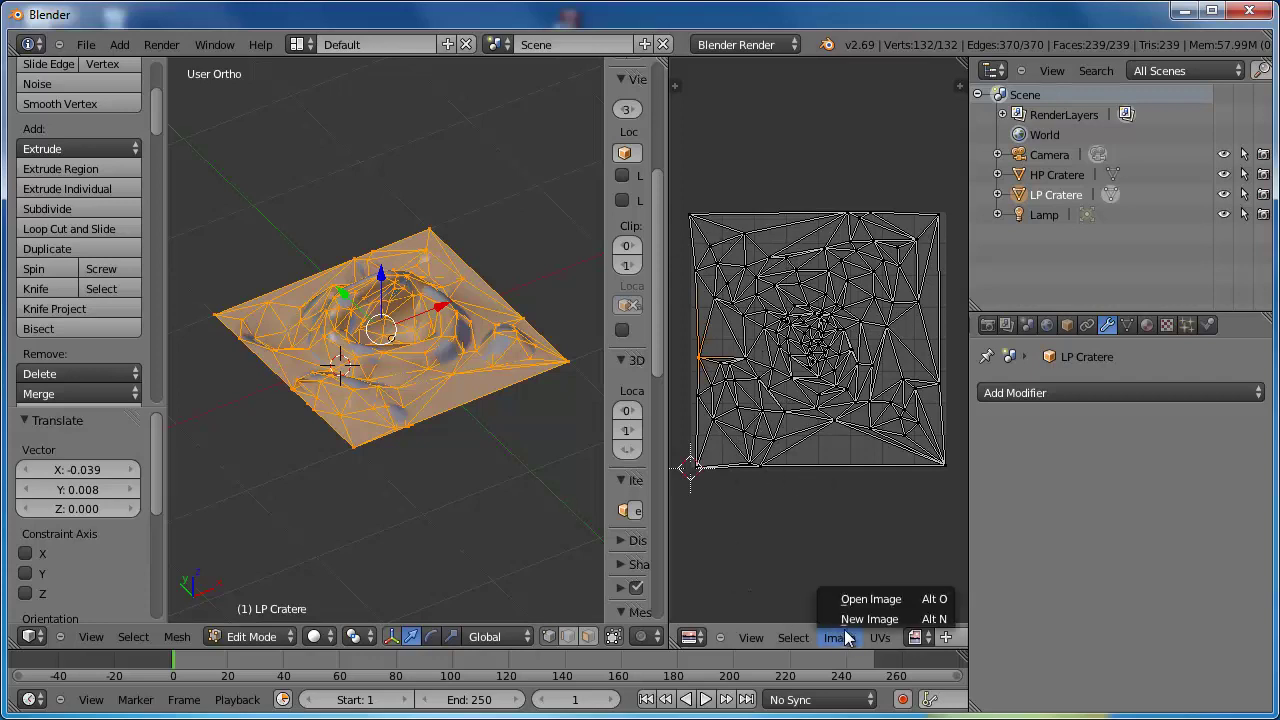
{"action": "left_click", "coordinate": [862, 617]}
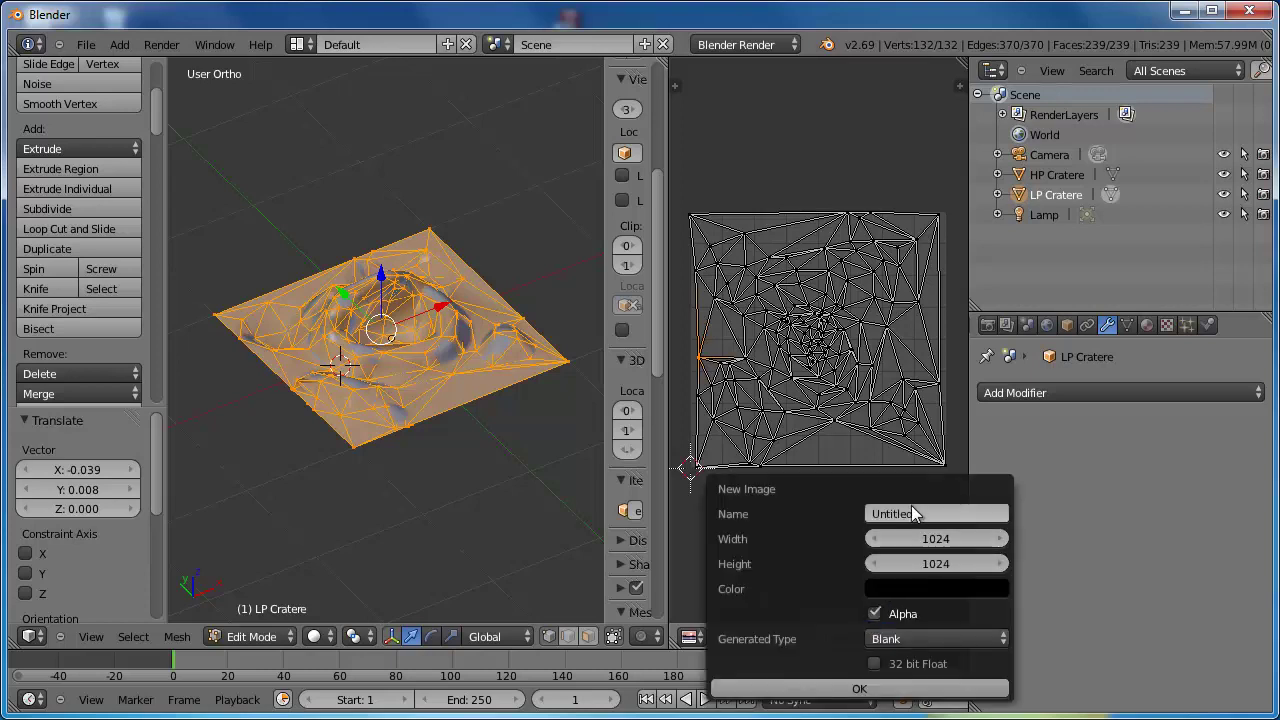
{"action": "left_click", "coordinate": [875, 613]}
{"action": "left_click", "coordinate": [917, 510]}
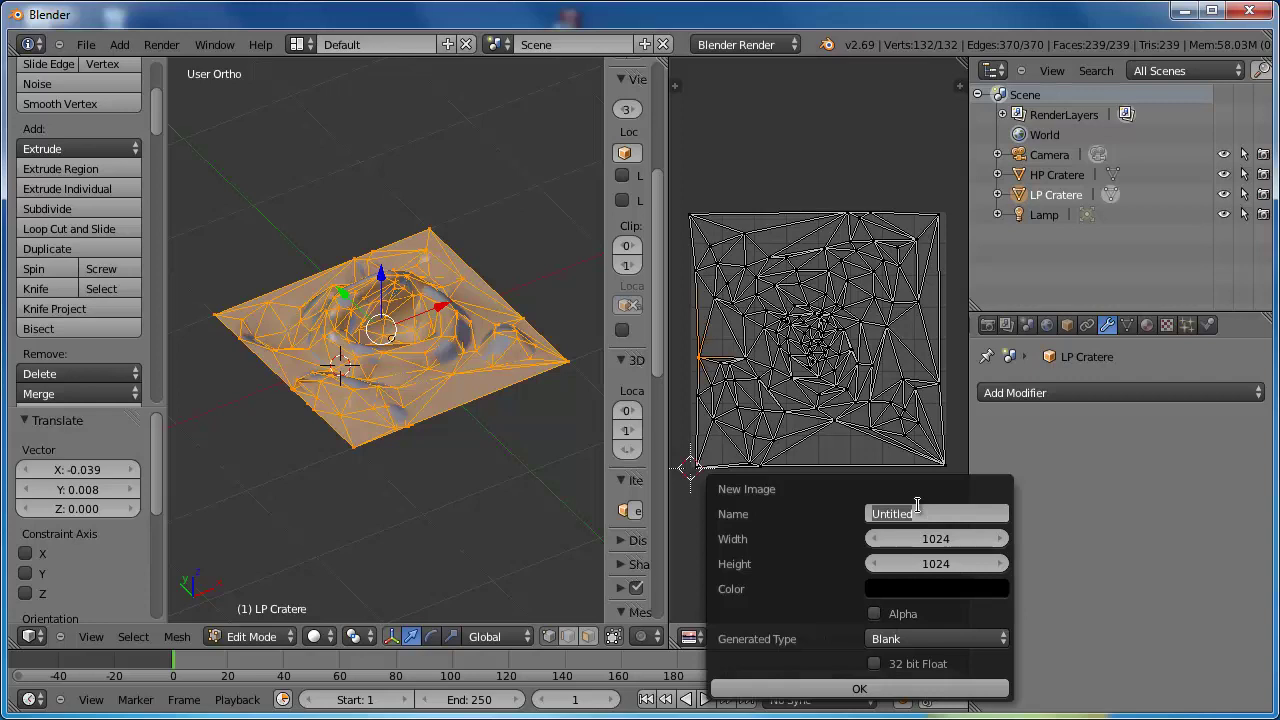
{"action": "type", "text": "NM Cratere"}
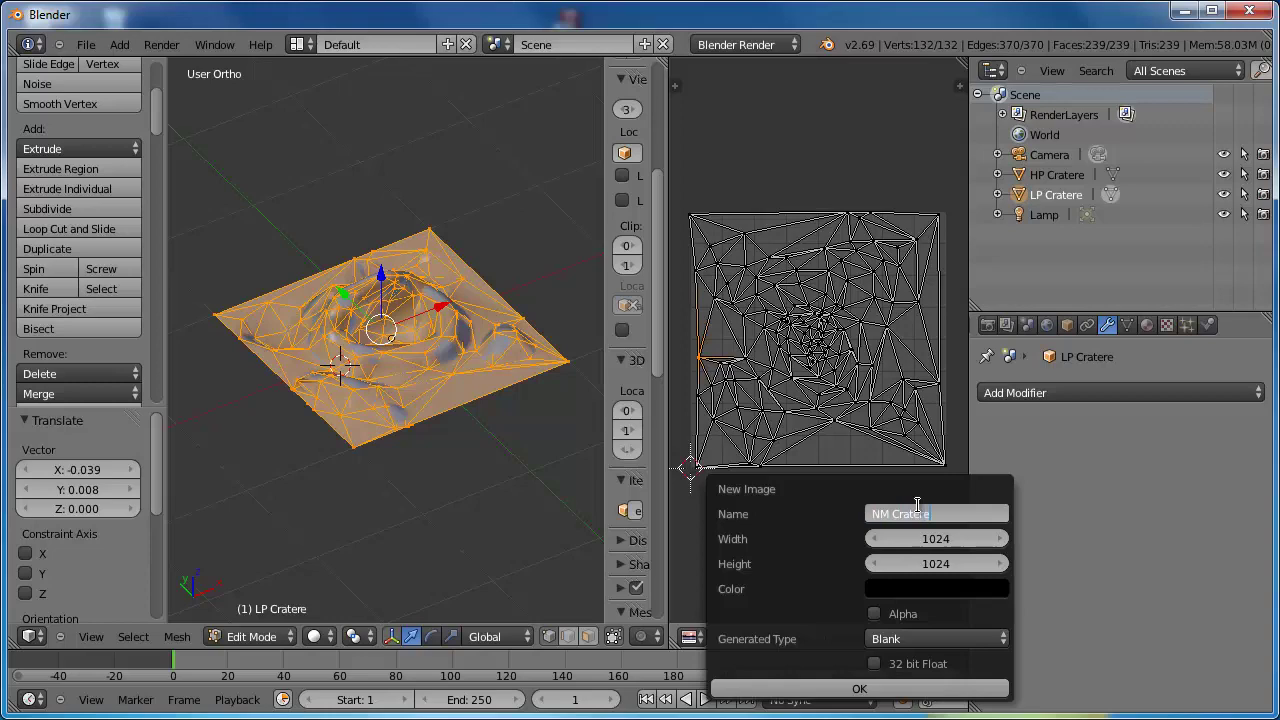
{"action": "left_click", "coordinate": [871, 688]}
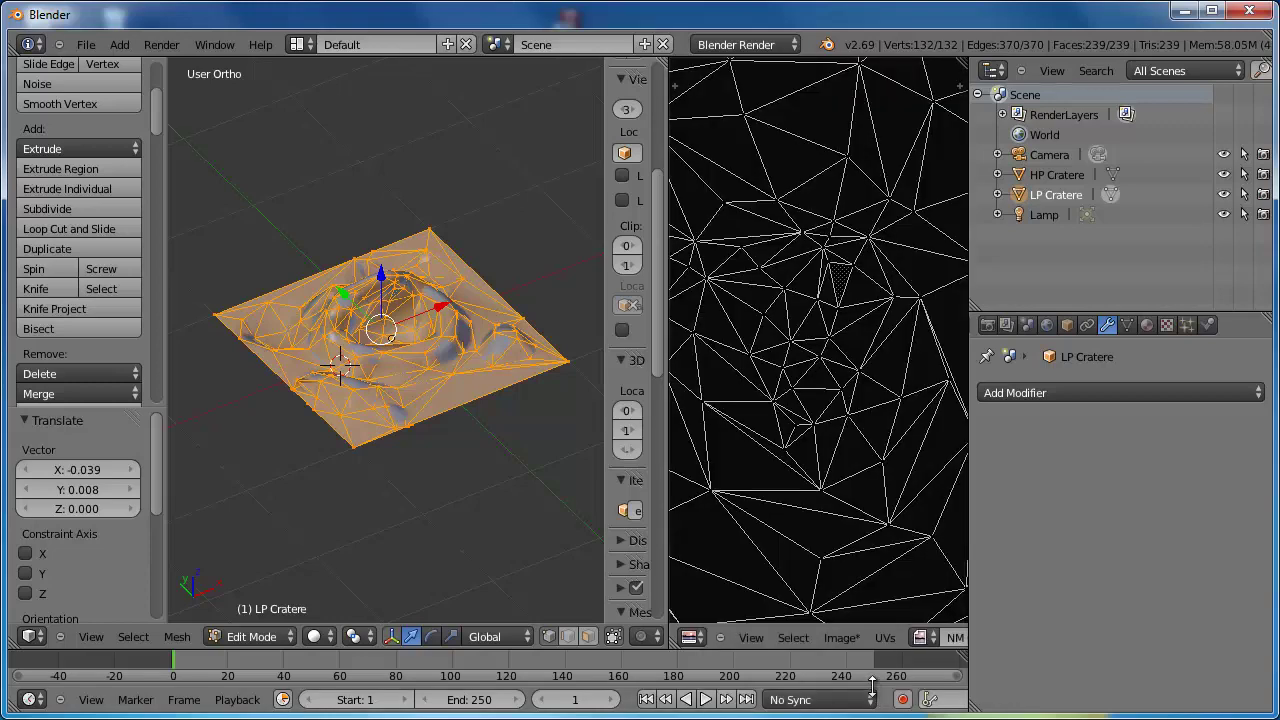
{"action": "scroll", "coordinate": [829, 391], "scroll_direction": "down", "scroll_amount": 3}
{"action": "scroll", "coordinate": [826, 365], "scroll_direction": "down", "scroll_amount": 3}
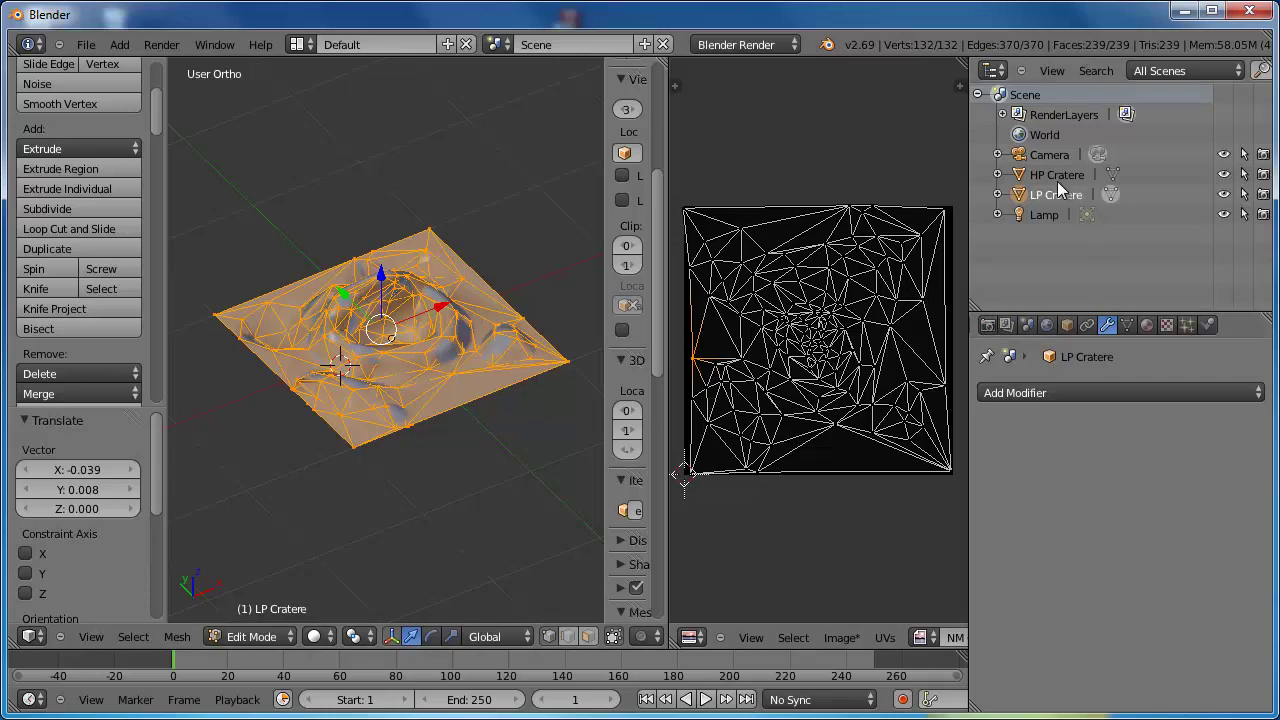
- In Render bake settings, enable Selected to Active and Normals bake mode, then select HP Cratere
{"action": "left_click", "coordinate": [987, 326]}
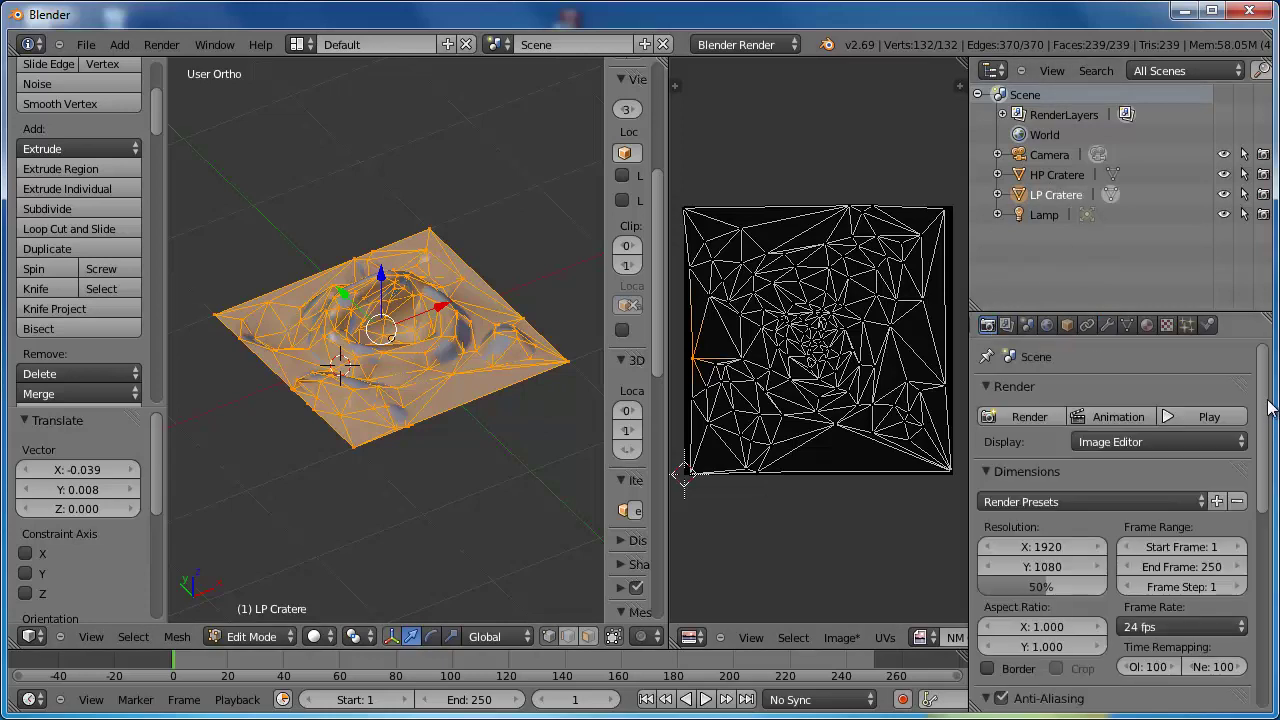
{"action": "left_click_drag", "start_coordinate": [1268, 408], "coordinate": [1261, 622]}
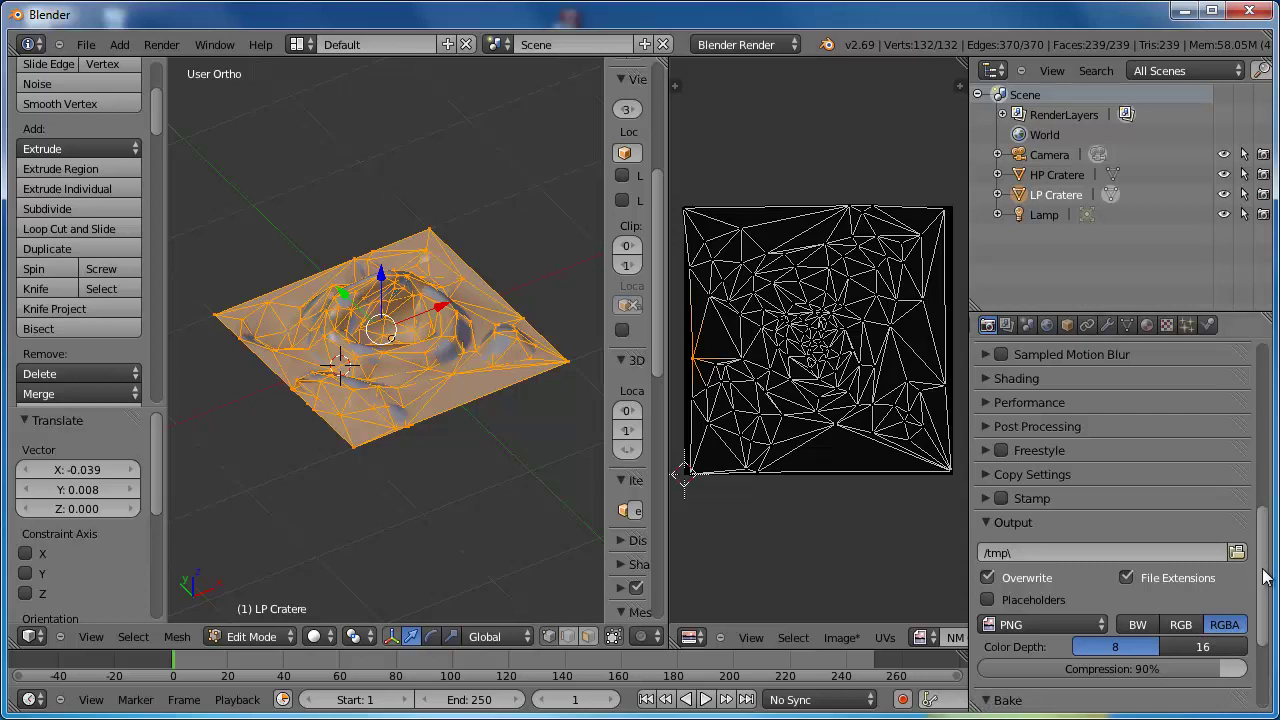
{"action": "left_click_drag", "start_coordinate": [1258, 588], "coordinate": [1260, 662]}
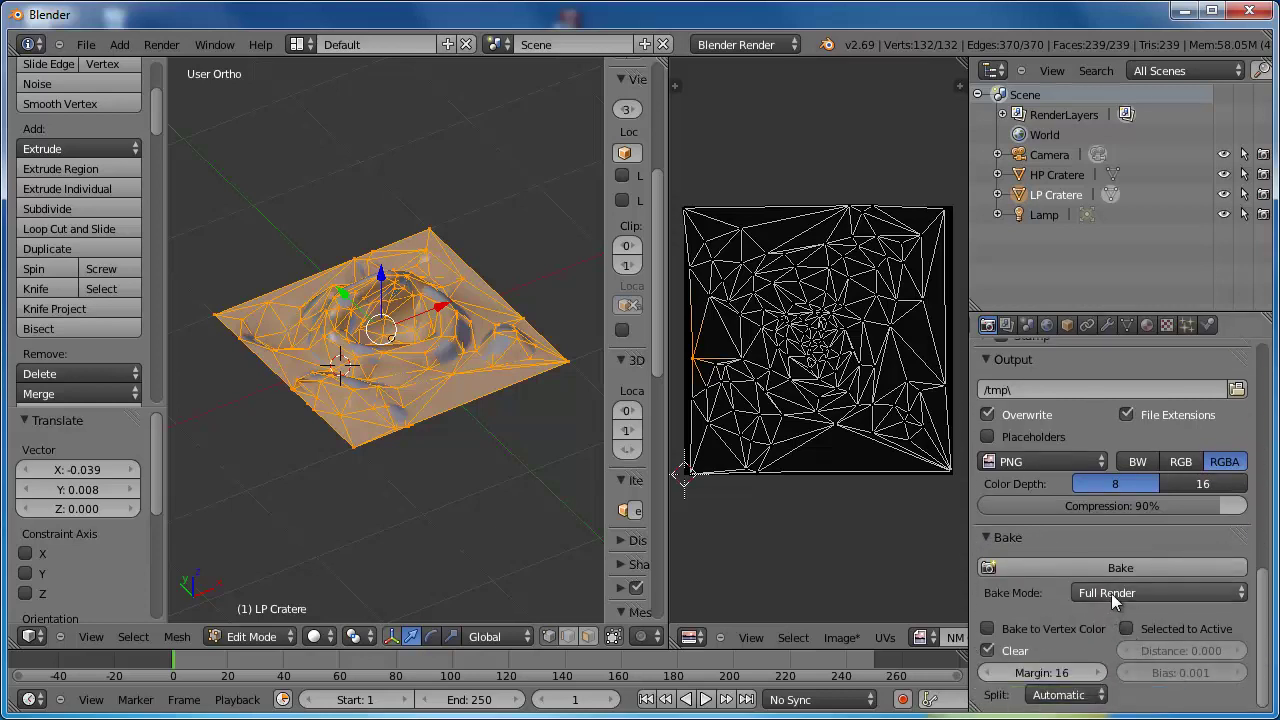
{"action": "left_click", "coordinate": [1126, 629]}
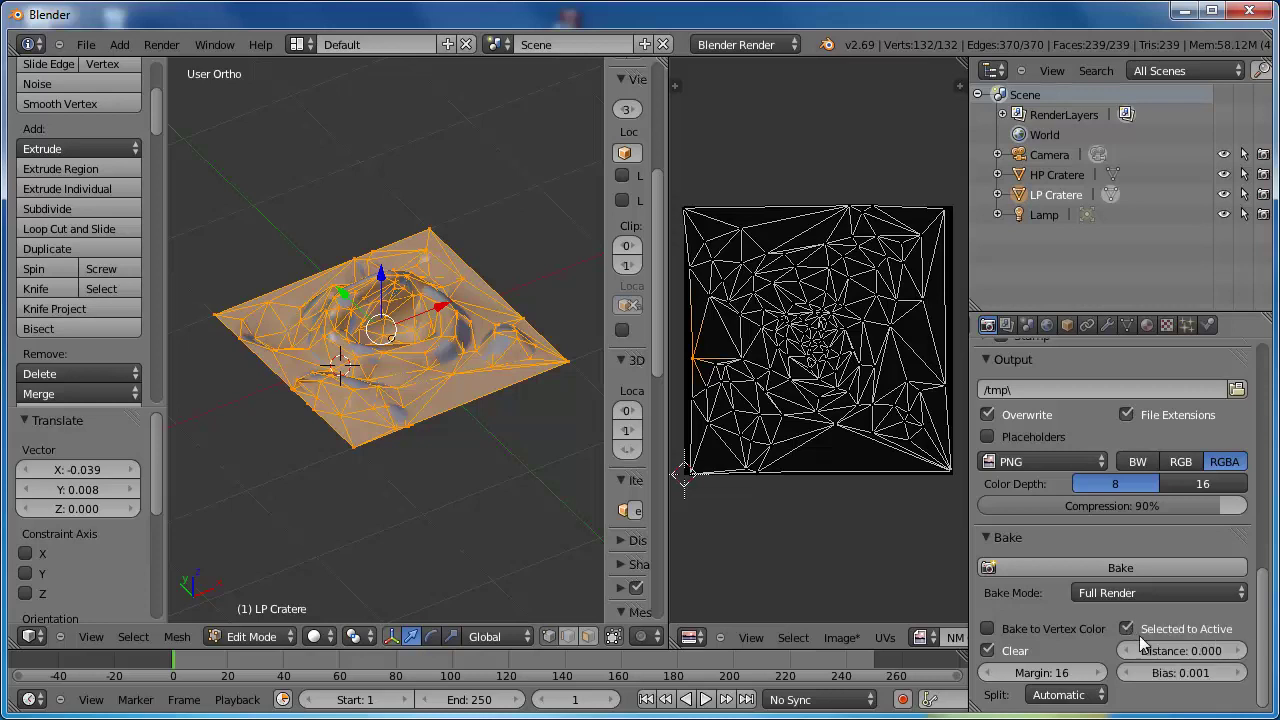
{"action": "left_click", "coordinate": [1135, 590]}
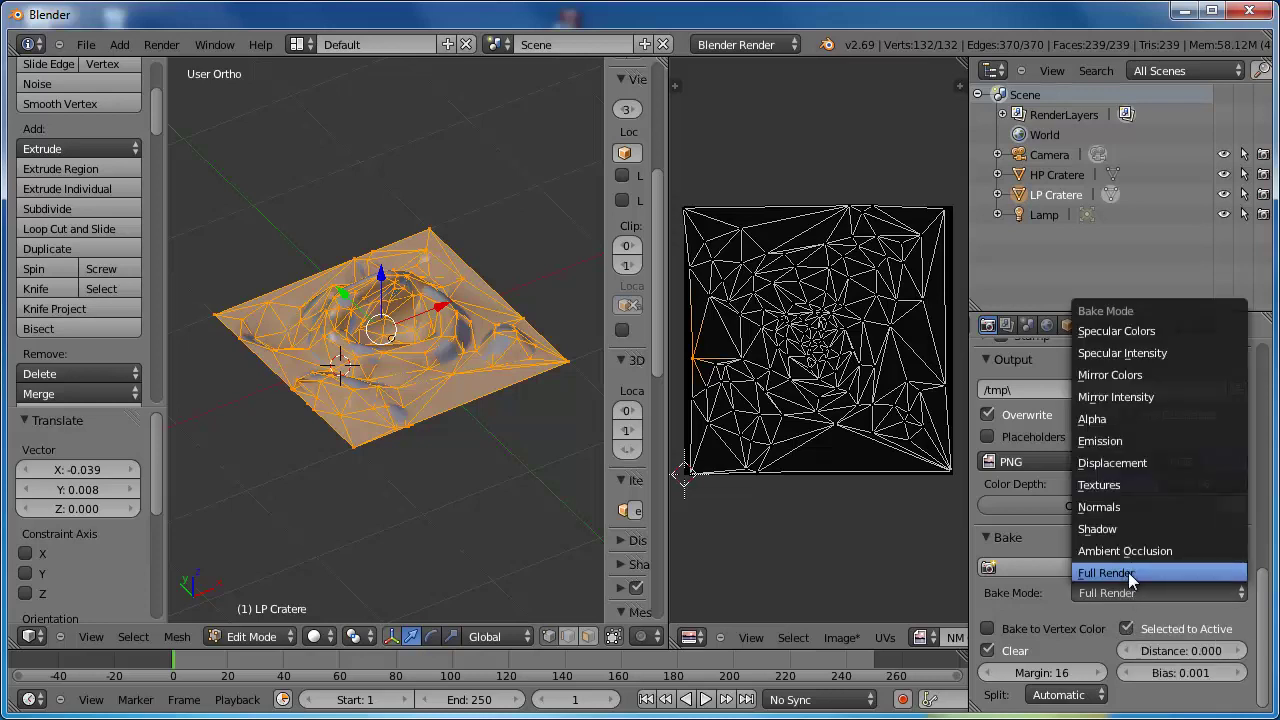
{"action": "left_click", "coordinate": [1132, 510]}
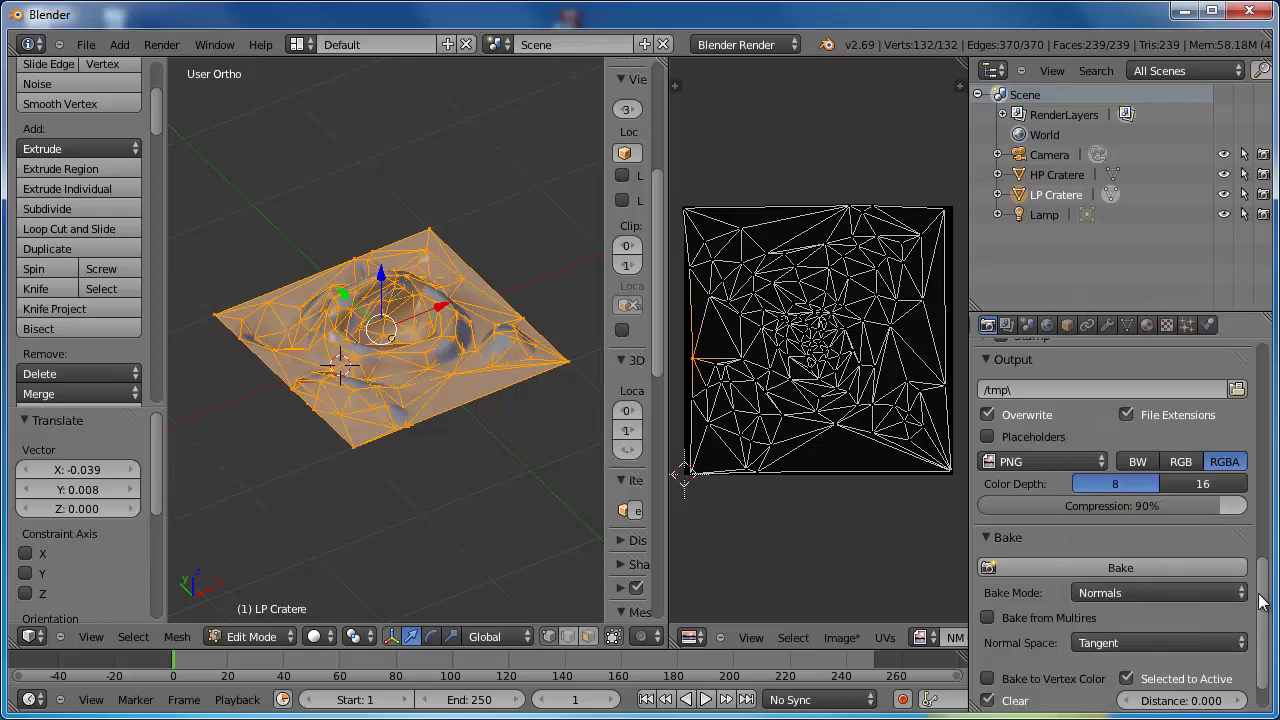
{"action": "scroll", "coordinate": [1264, 603], "scroll_direction": "down", "scroll_amount": 2}
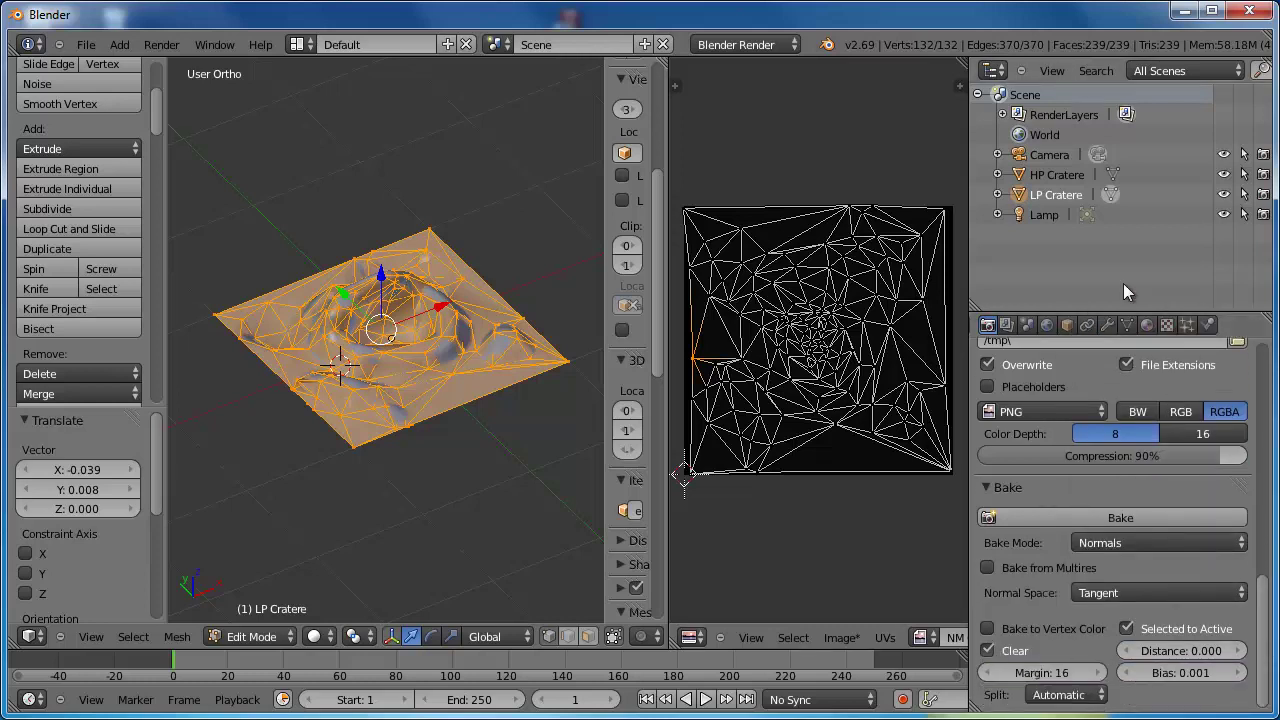
{"action": "left_click", "coordinate": [1050, 175]}
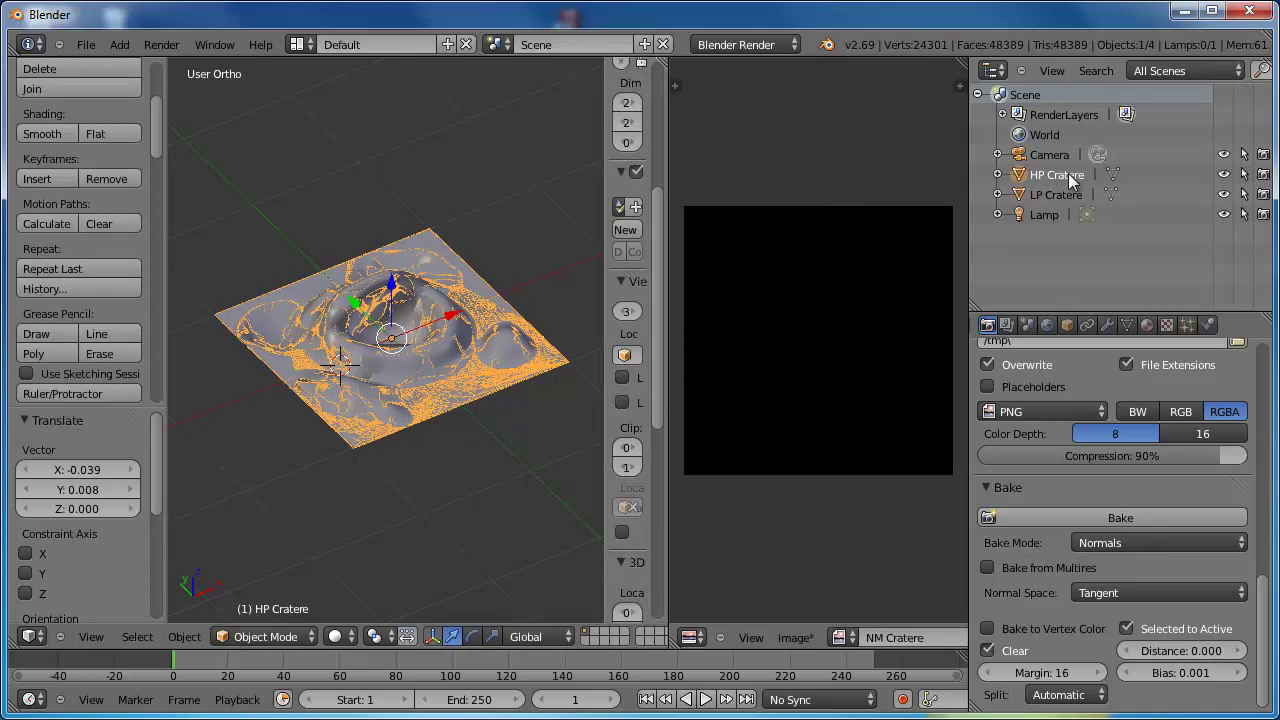
- Make LP Cratere the active target and bake the normal map into NM Cratere
{"action": "left_click", "coordinate": [1059, 194], "text": "ctrl"}
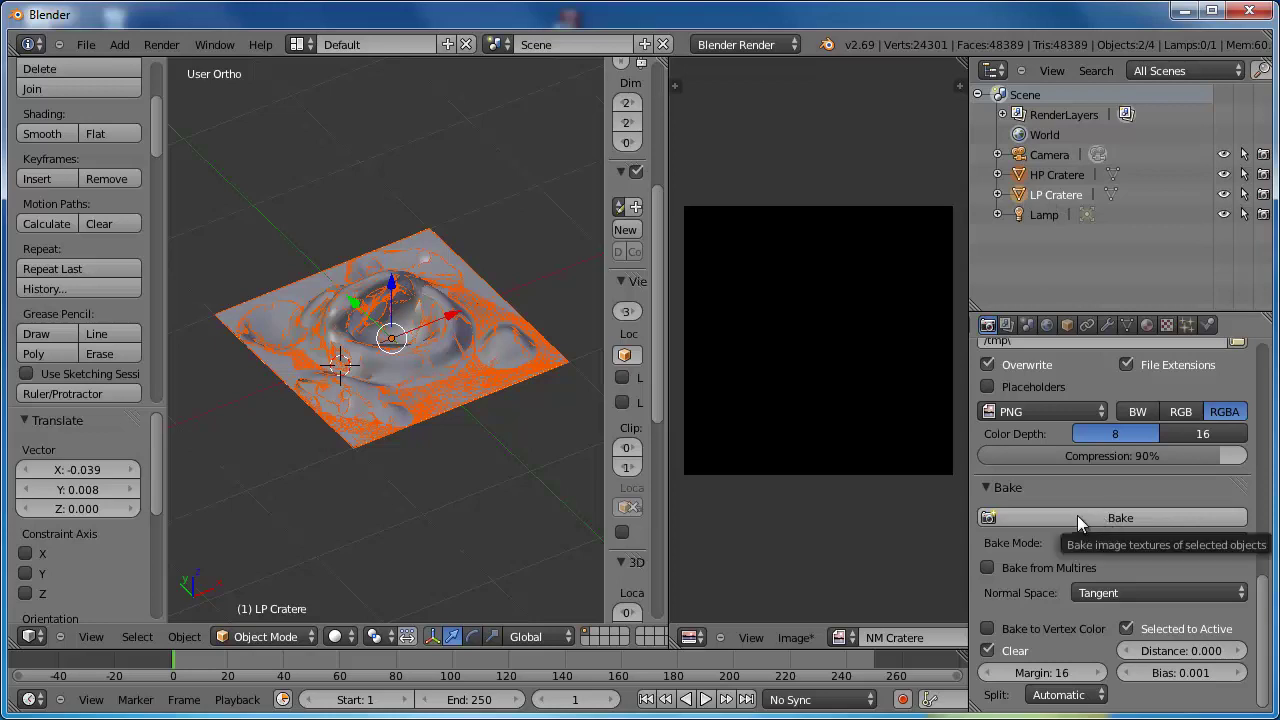
{"action": "left_click", "coordinate": [1111, 515]}
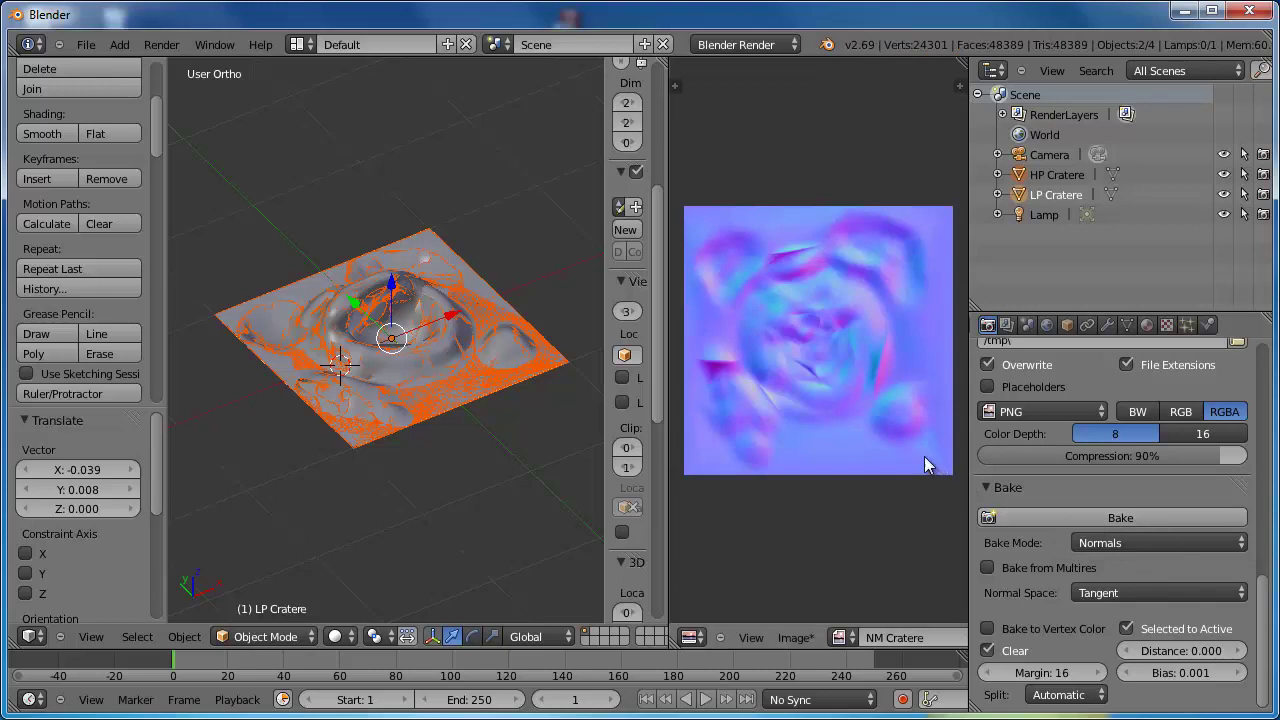
{"action": "scroll", "coordinate": [849, 374], "scroll_direction": "up", "scroll_amount": 2}
{"action": "scroll", "coordinate": [849, 374], "scroll_direction": "up", "scroll_amount": 2}
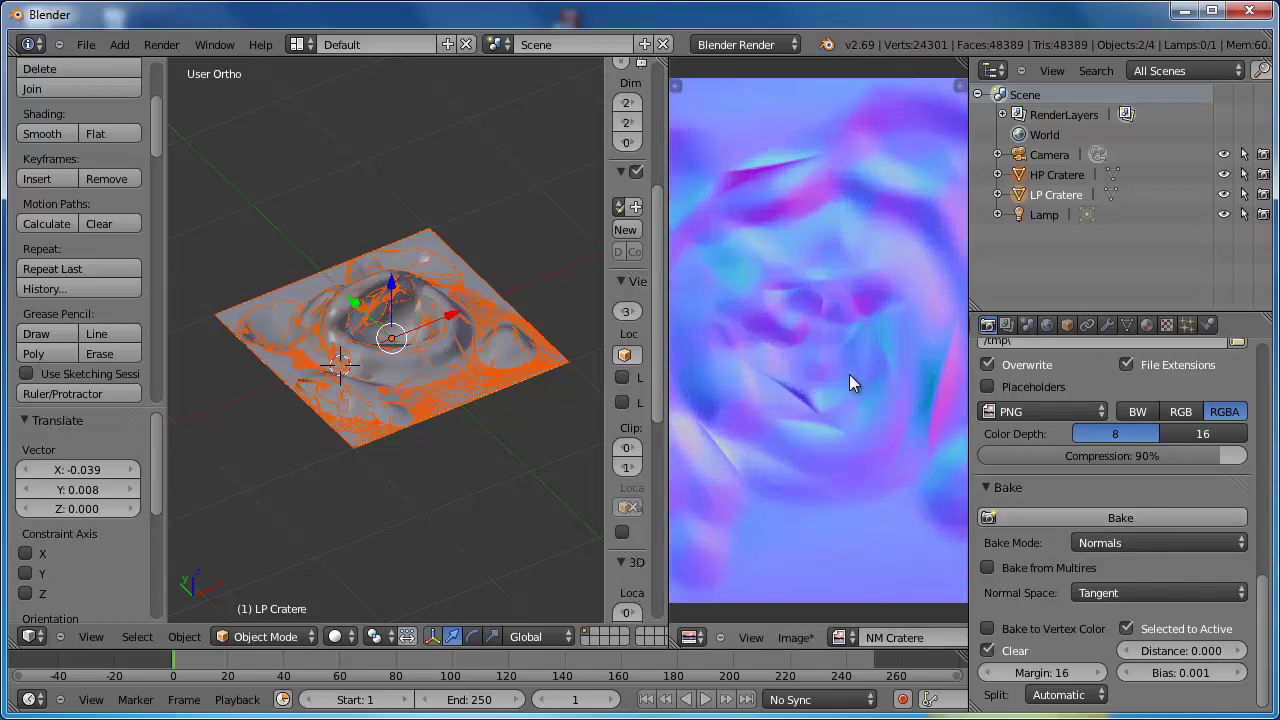
{"action": "scroll", "coordinate": [849, 374], "scroll_direction": "down", "scroll_amount": 2}
{"action": "scroll", "coordinate": [849, 374], "scroll_direction": "down", "scroll_amount": 1}
{"action": "scroll", "coordinate": [849, 374], "scroll_direction": "down", "scroll_amount": 1}
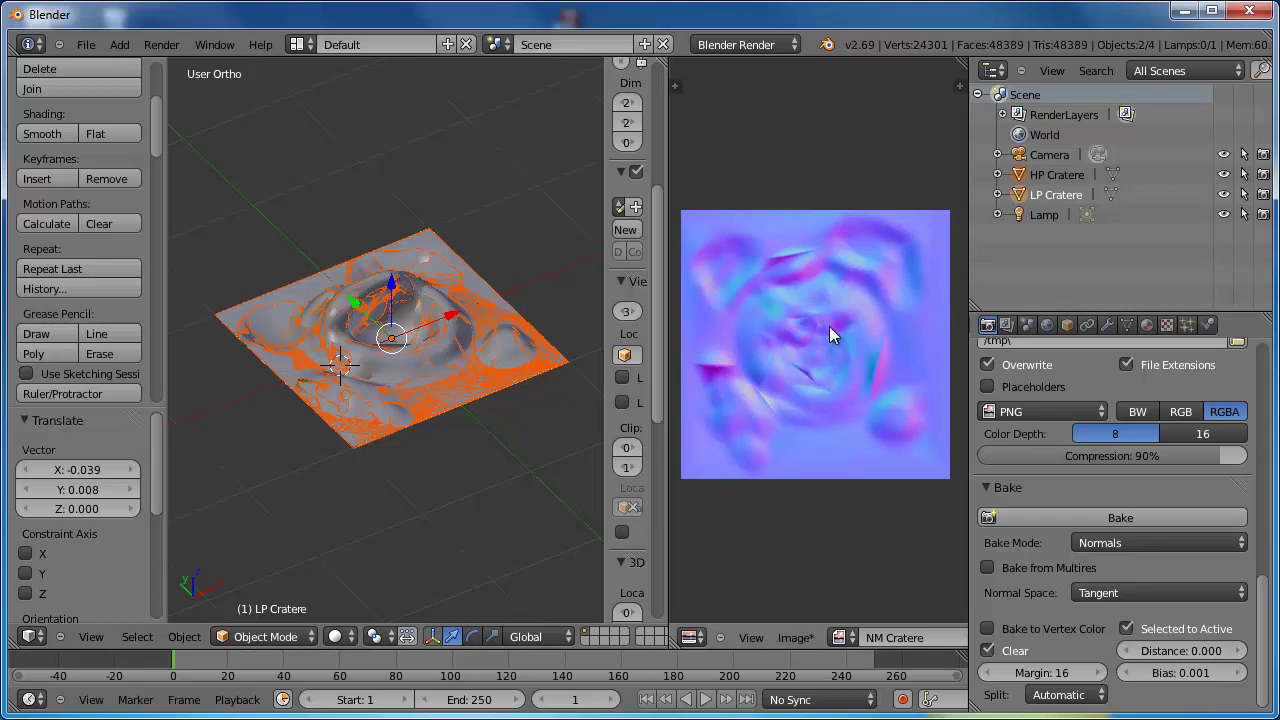
{"action": "scroll", "coordinate": [809, 346], "scroll_direction": "up", "scroll_amount": 2}
{"action": "scroll", "coordinate": [809, 346], "scroll_direction": "down", "scroll_amount": 2}
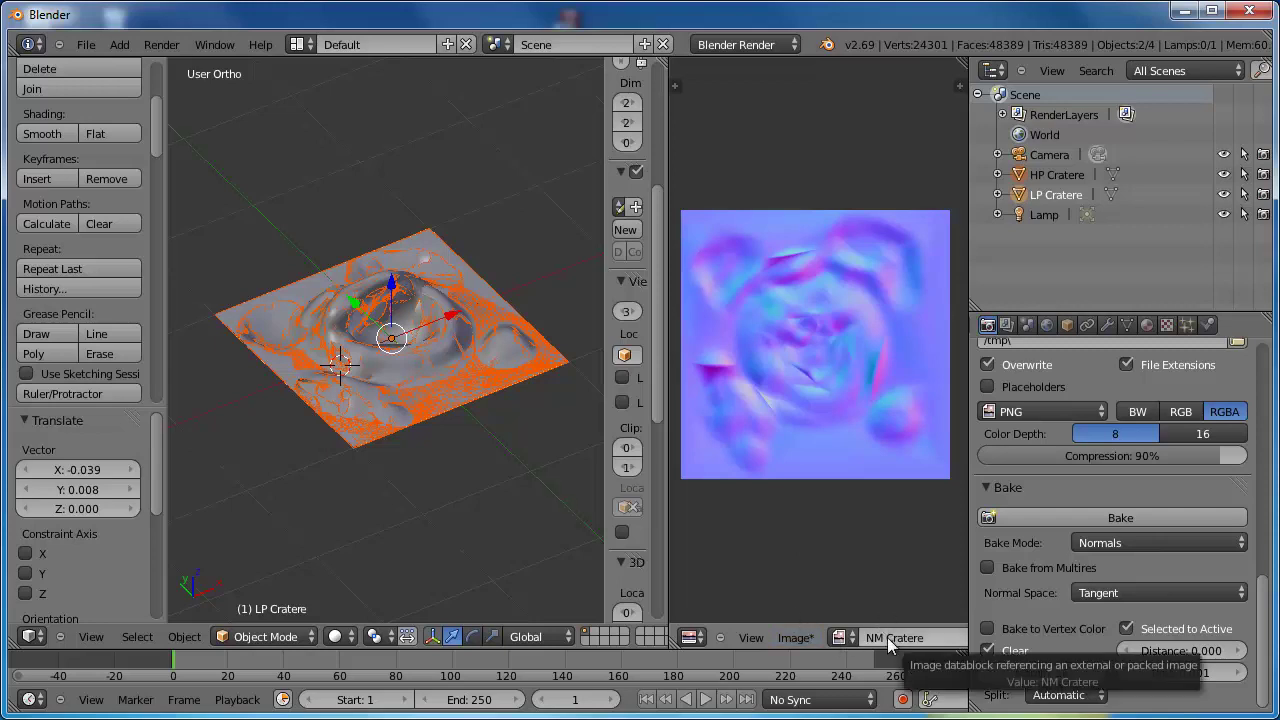
- Hide HP Cratere, orbit closer, and select LP Cratere to view its material settings
{"action": "left_click", "coordinate": [1040, 194]}
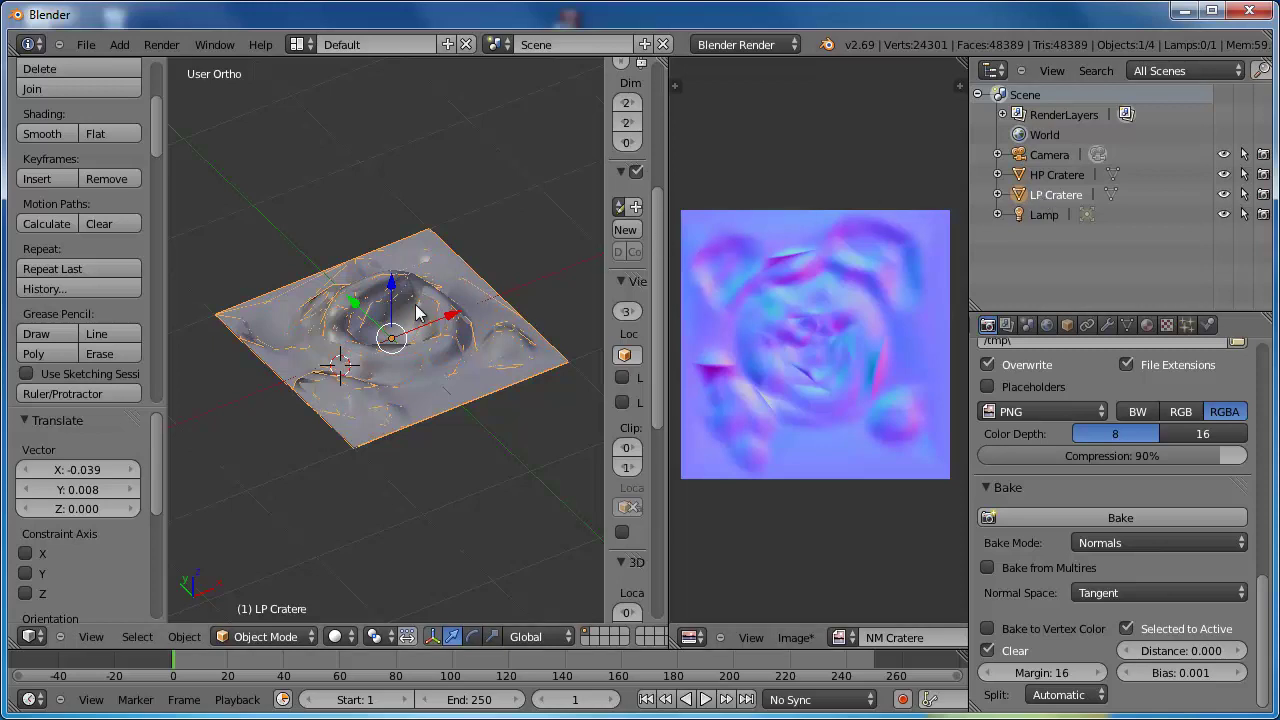
{"action": "left_click", "coordinate": [1052, 174]}
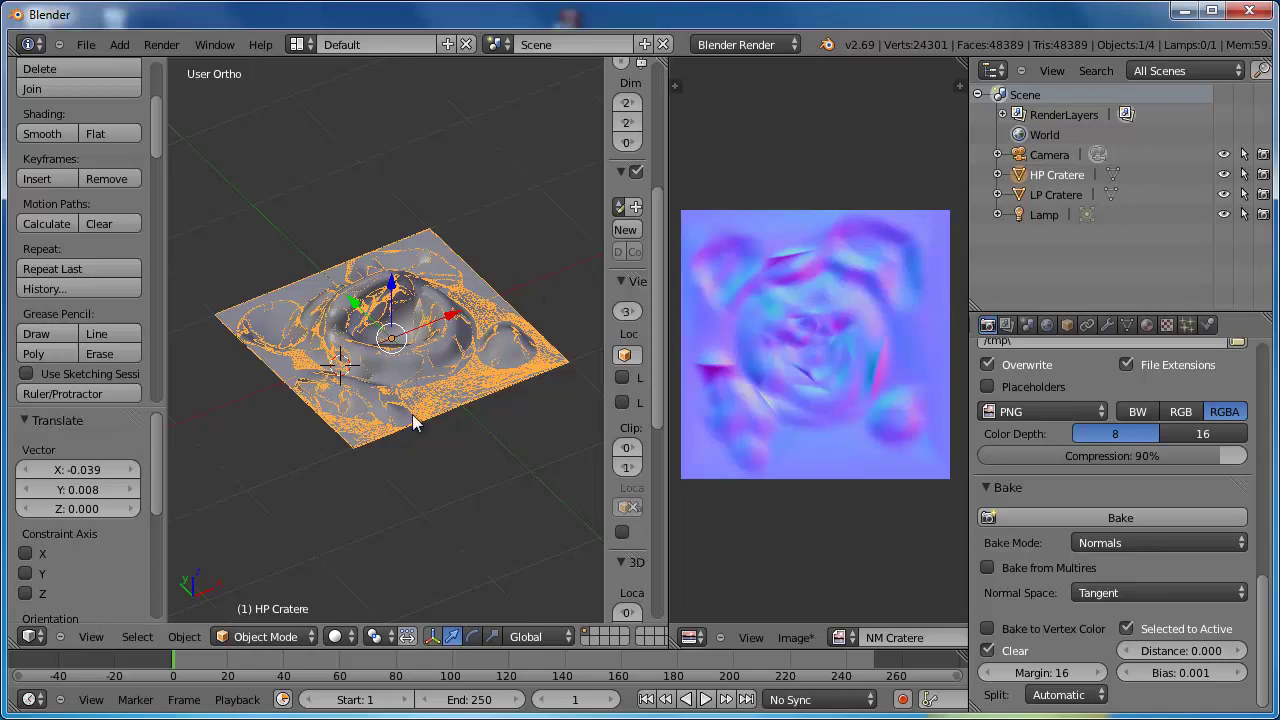
{"action": "key", "text": "h"}
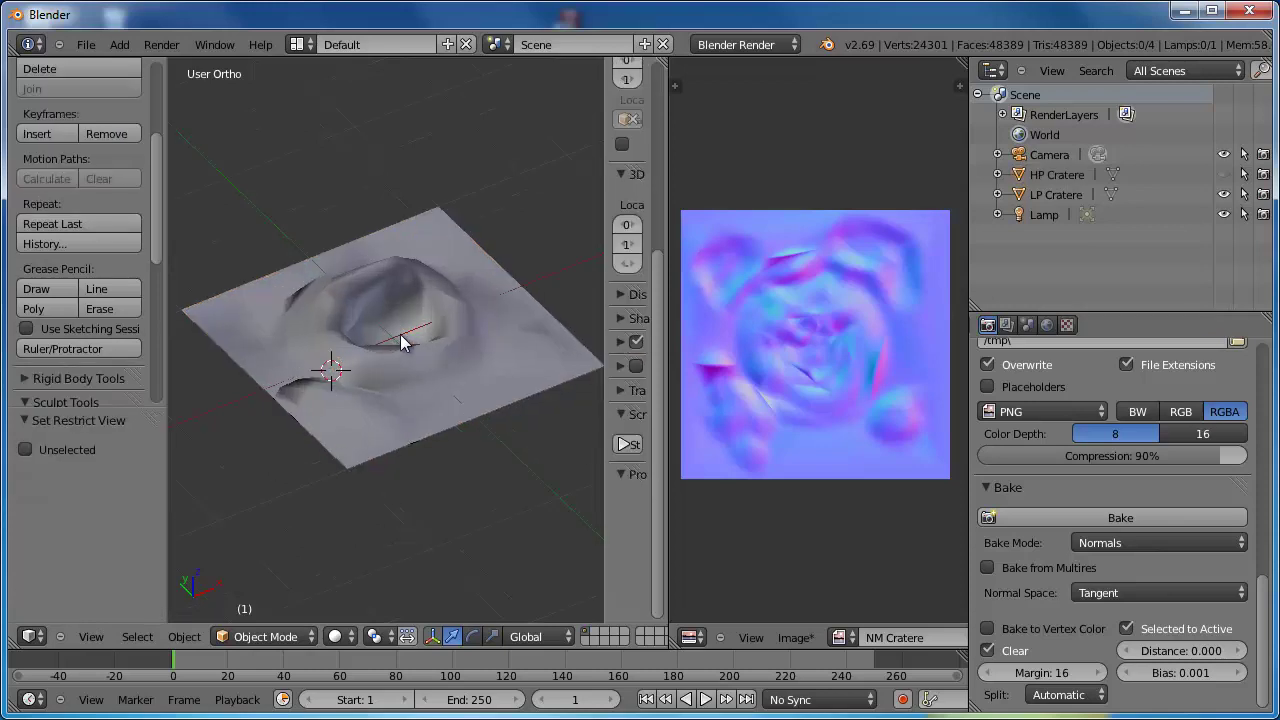
{"action": "mouse_move", "coordinate": [400, 343]}
{"action": "middle_mouse_down"}
{"action": "mouse_move", "coordinate": [397, 377]}
{"action": "mouse_move", "coordinate": [423, 323]}
{"action": "mouse_move", "coordinate": [483, 320]}
{"action": "mouse_move", "coordinate": [473, 423]}
{"action": "mouse_move", "coordinate": [419, 332]}
{"action": "mouse_move", "coordinate": [410, 360]}
{"action": "middle_mouse_up"}
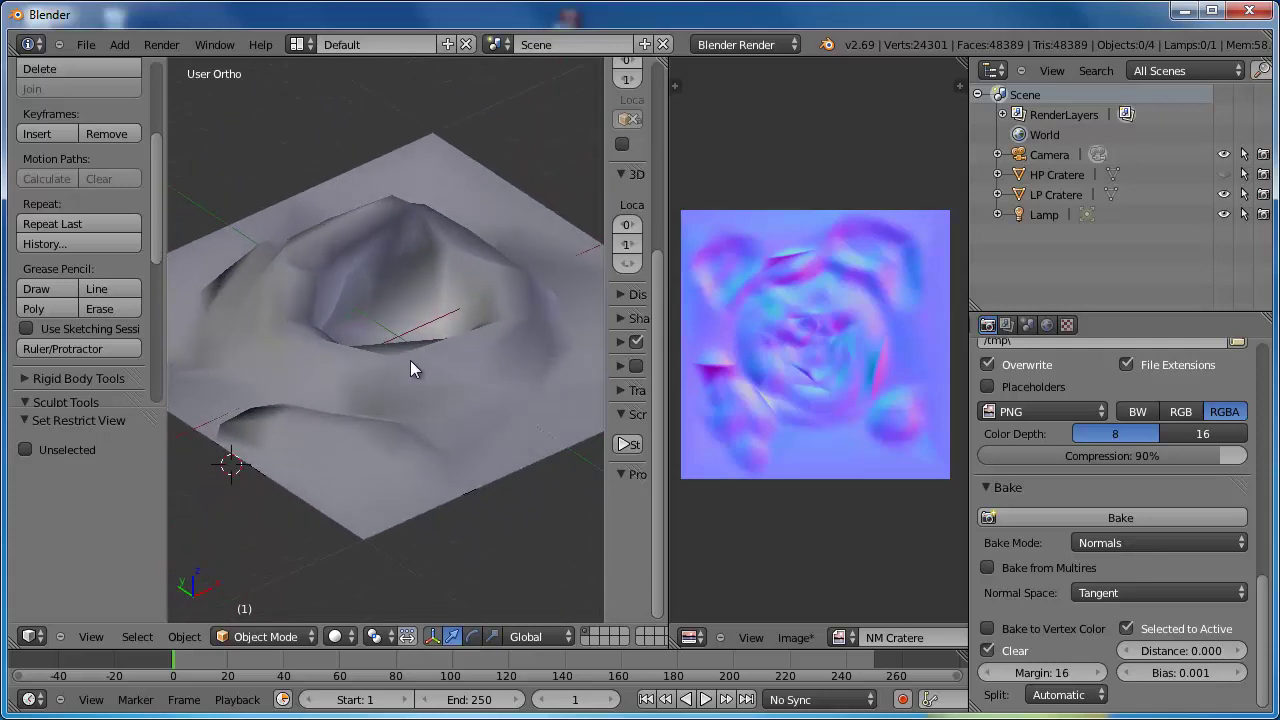
{"action": "left_click", "coordinate": [1047, 192]}
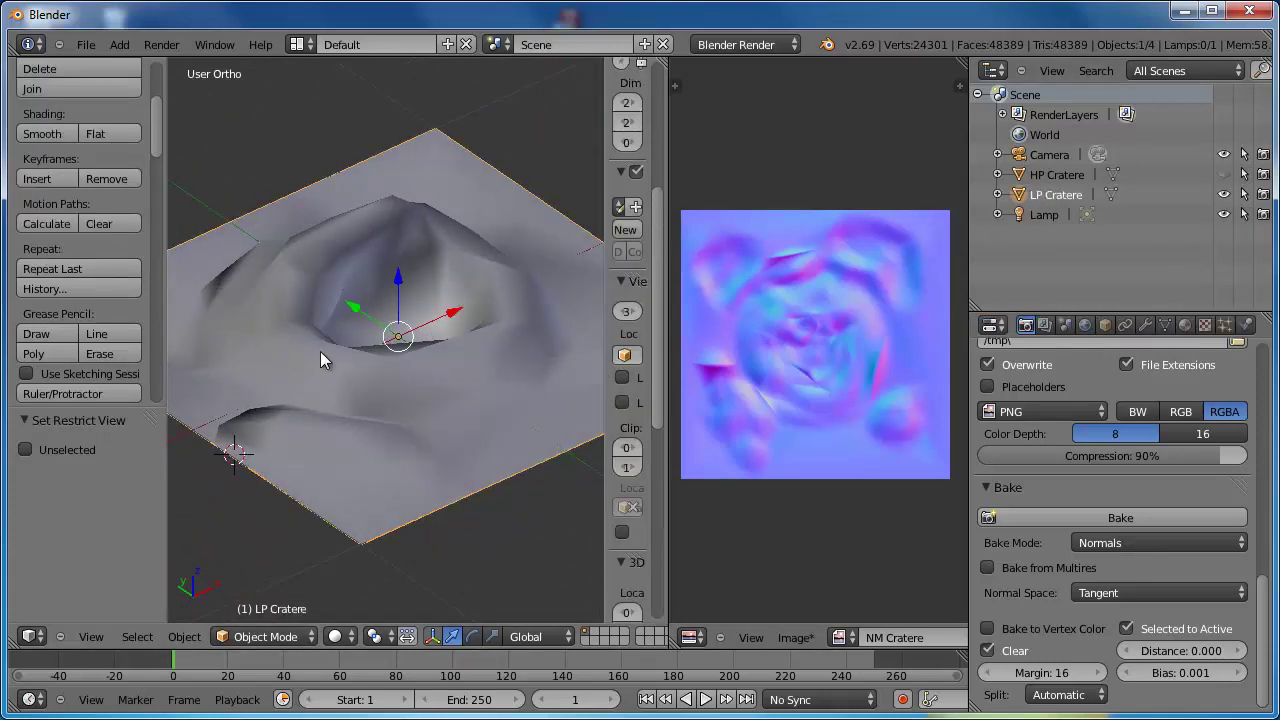
{"action": "left_click", "coordinate": [1185, 327]}
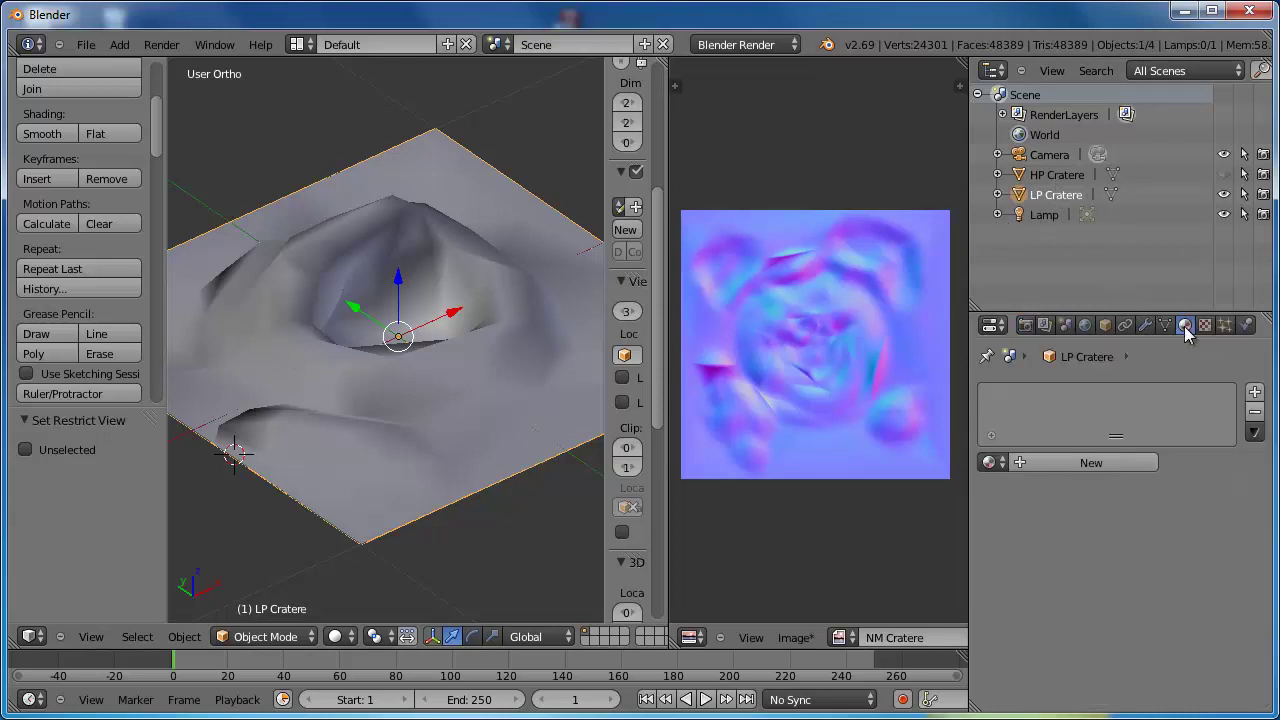
- Add Material.001 to LP Cratere with a new texture of type Image or Movie
{"action": "left_click", "coordinate": [1060, 463]}
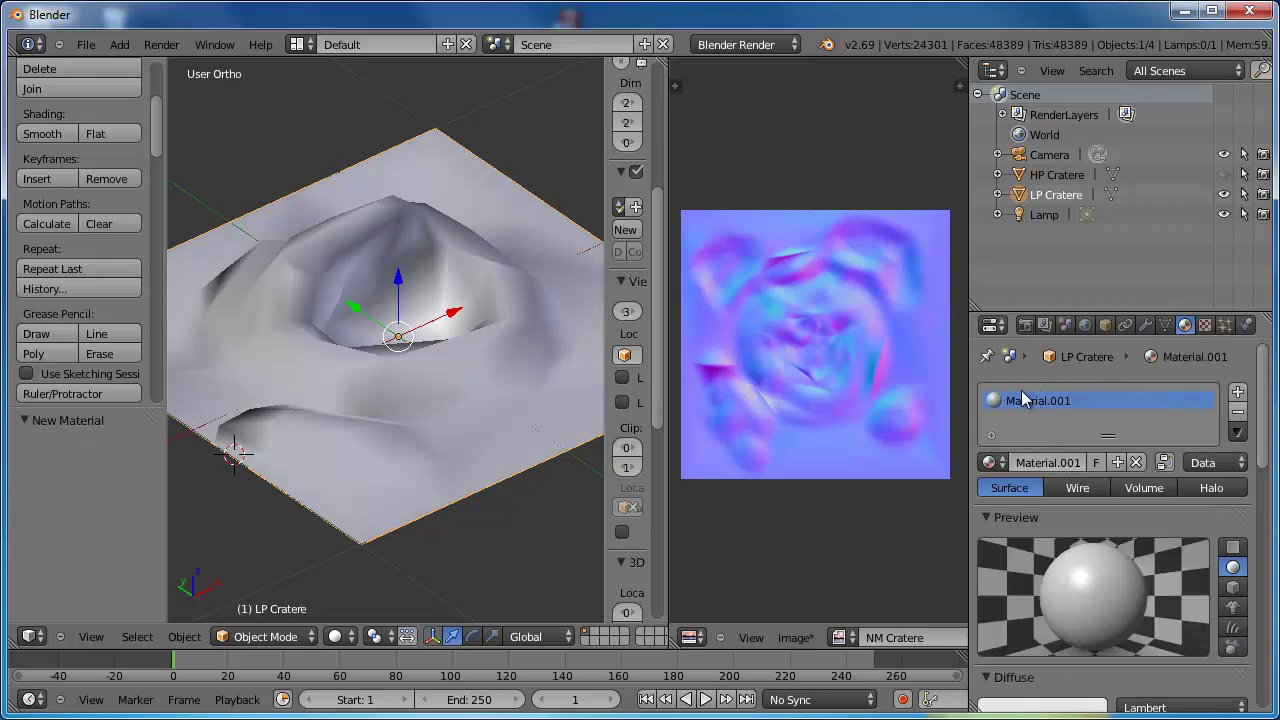
{"action": "left_click", "coordinate": [1208, 327]}
{"action": "left_click", "coordinate": [1071, 546]}
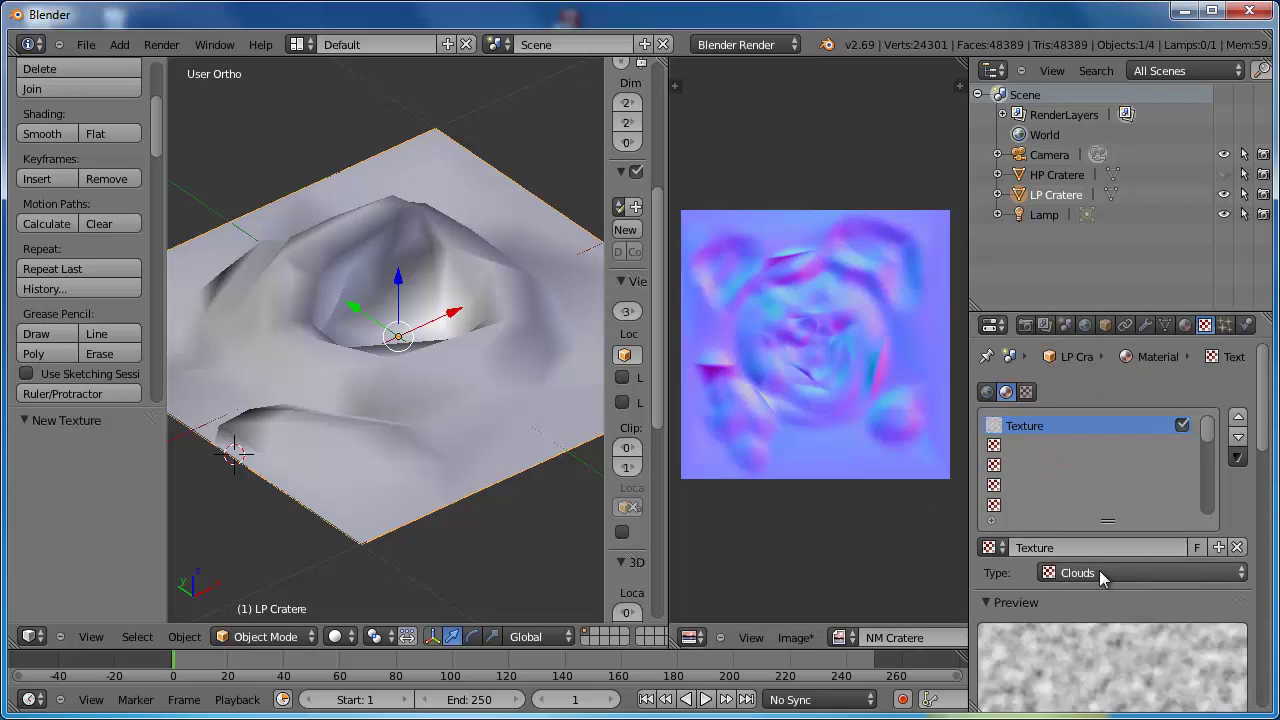
{"action": "left_click", "coordinate": [1100, 572]}
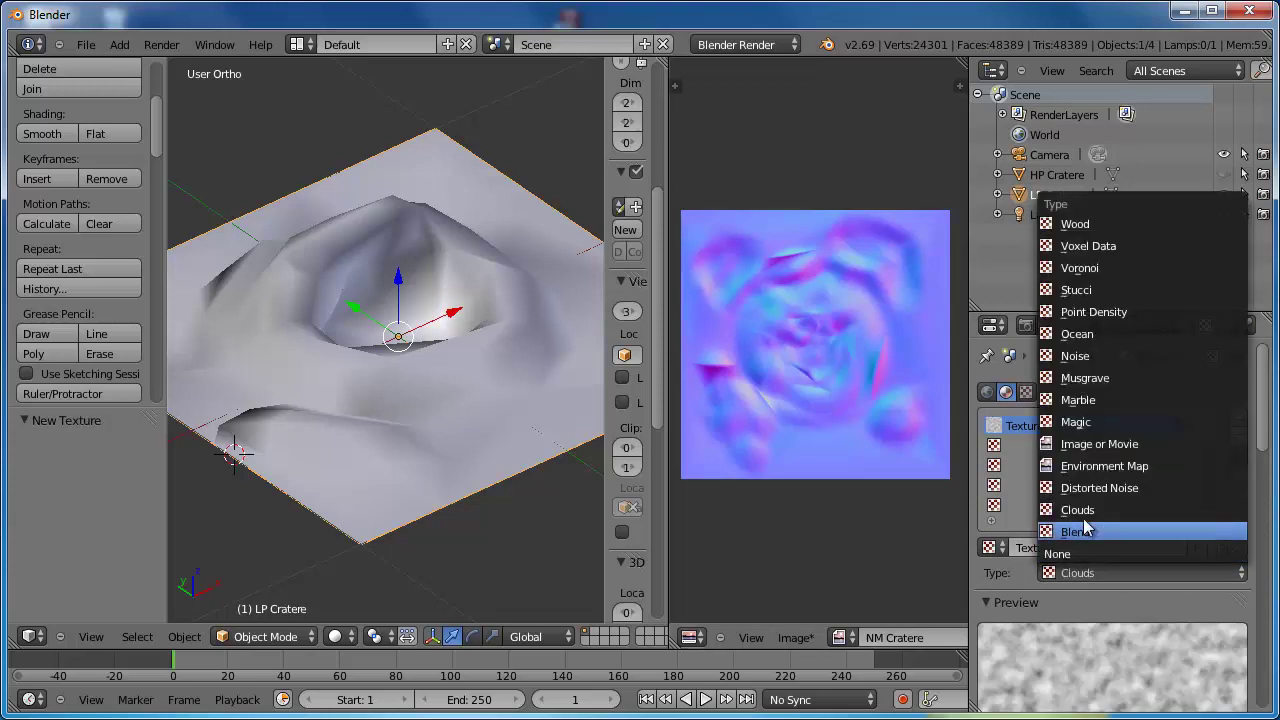
{"action": "left_click", "coordinate": [1097, 455]}
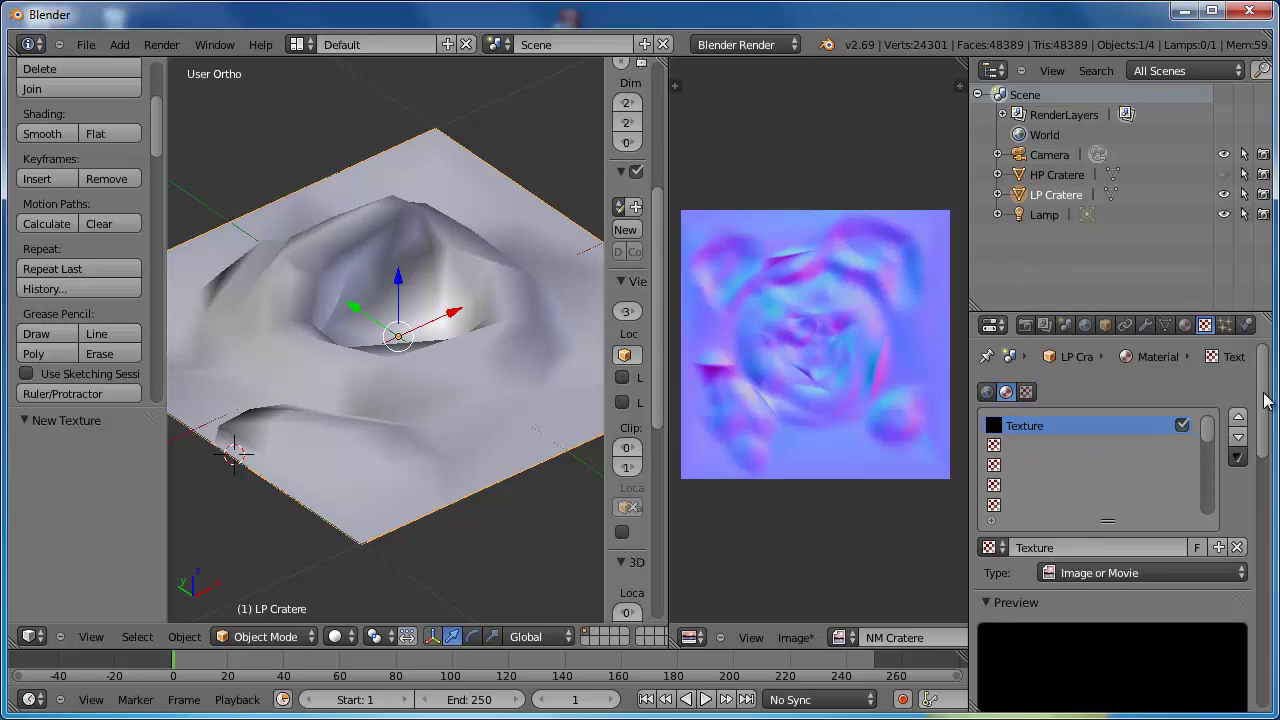
{"action": "scroll", "coordinate": [1250, 468], "scroll_direction": "down", "scroll_amount": 5}
{"action": "scroll", "coordinate": [1250, 475], "scroll_direction": "down", "scroll_amount": 5}
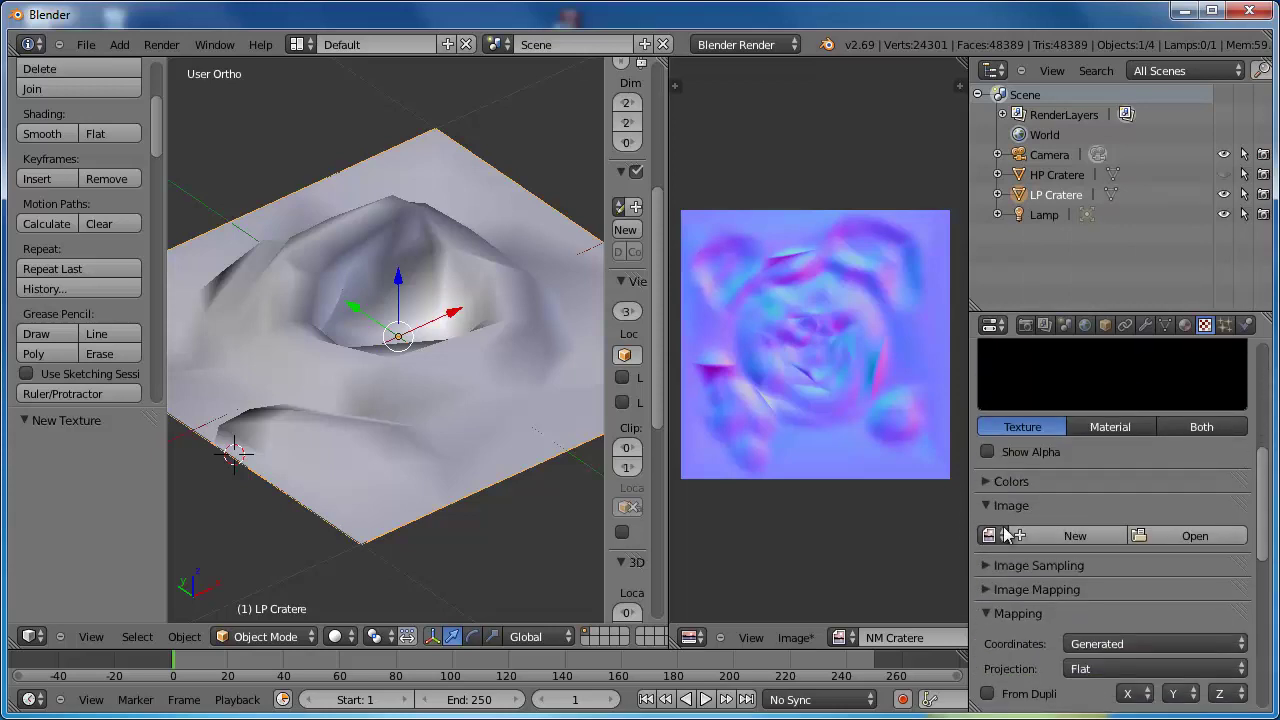
- Assign the NM Cratere image to the texture and map it by UV coordinates using UVMap
{"action": "left_click", "coordinate": [990, 535]}
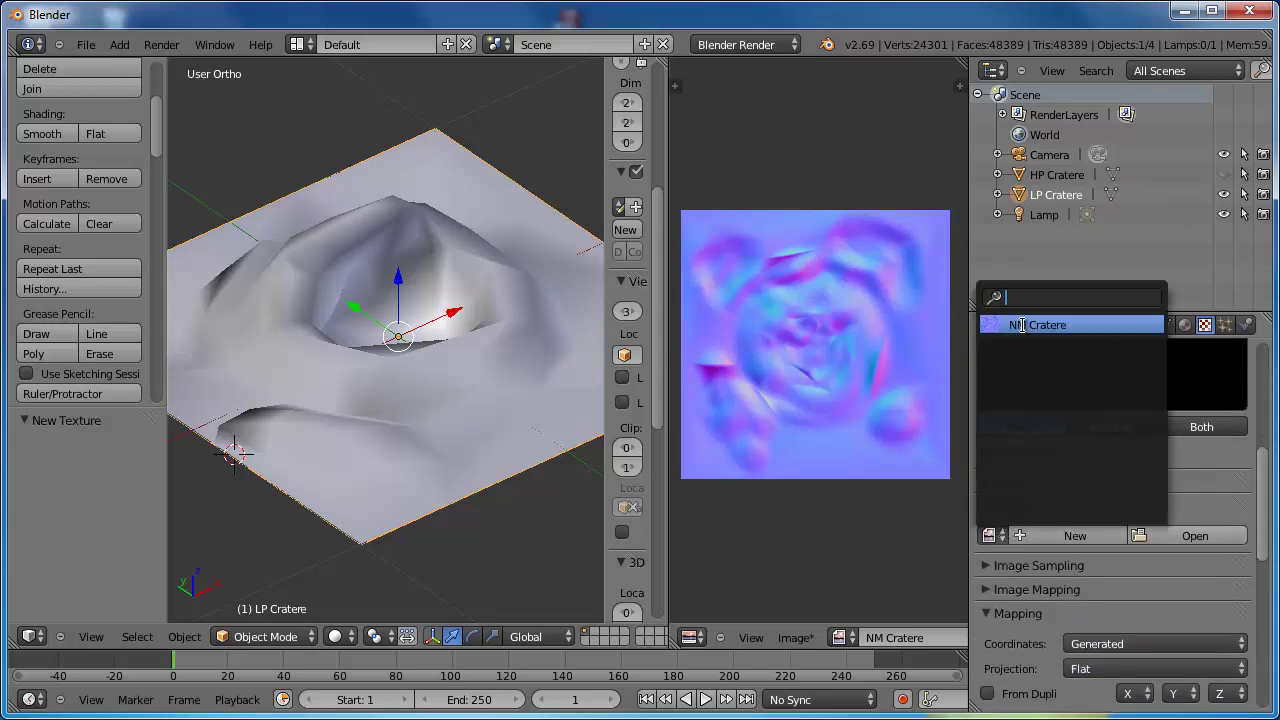
{"action": "left_click", "coordinate": [1020, 324]}
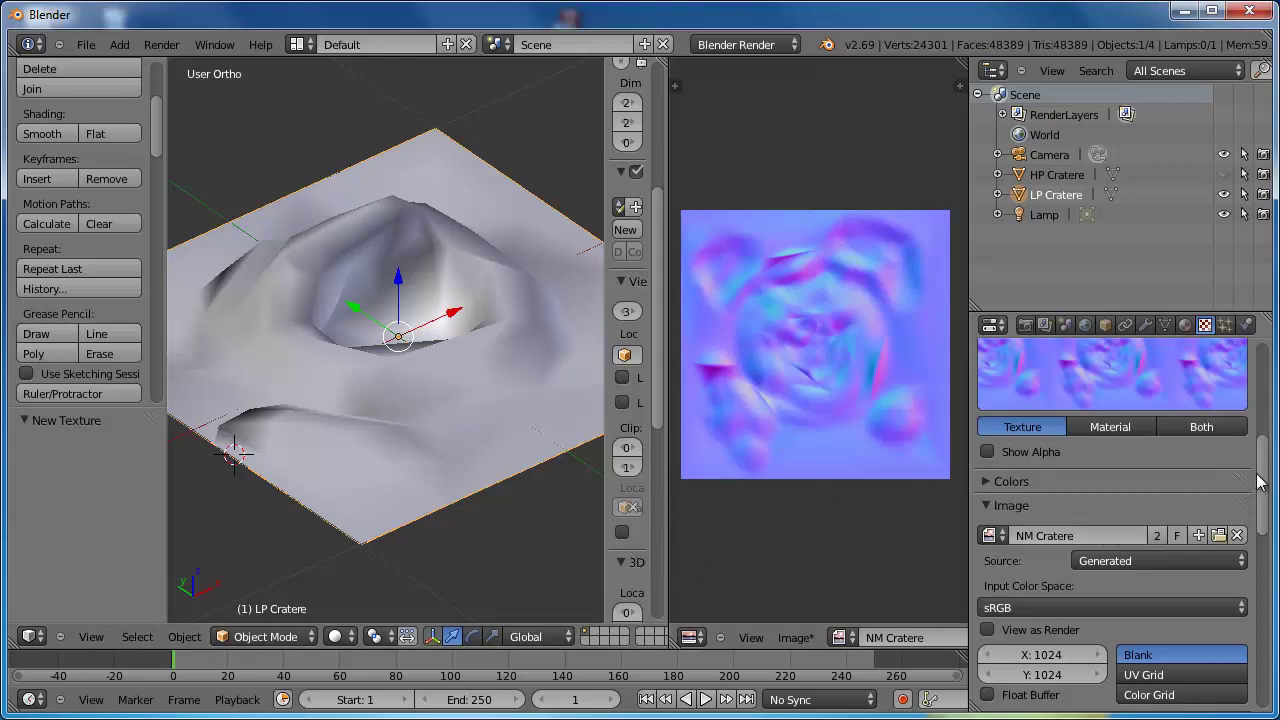
{"action": "left_click_drag", "start_coordinate": [1263, 482], "coordinate": [1262, 525]}
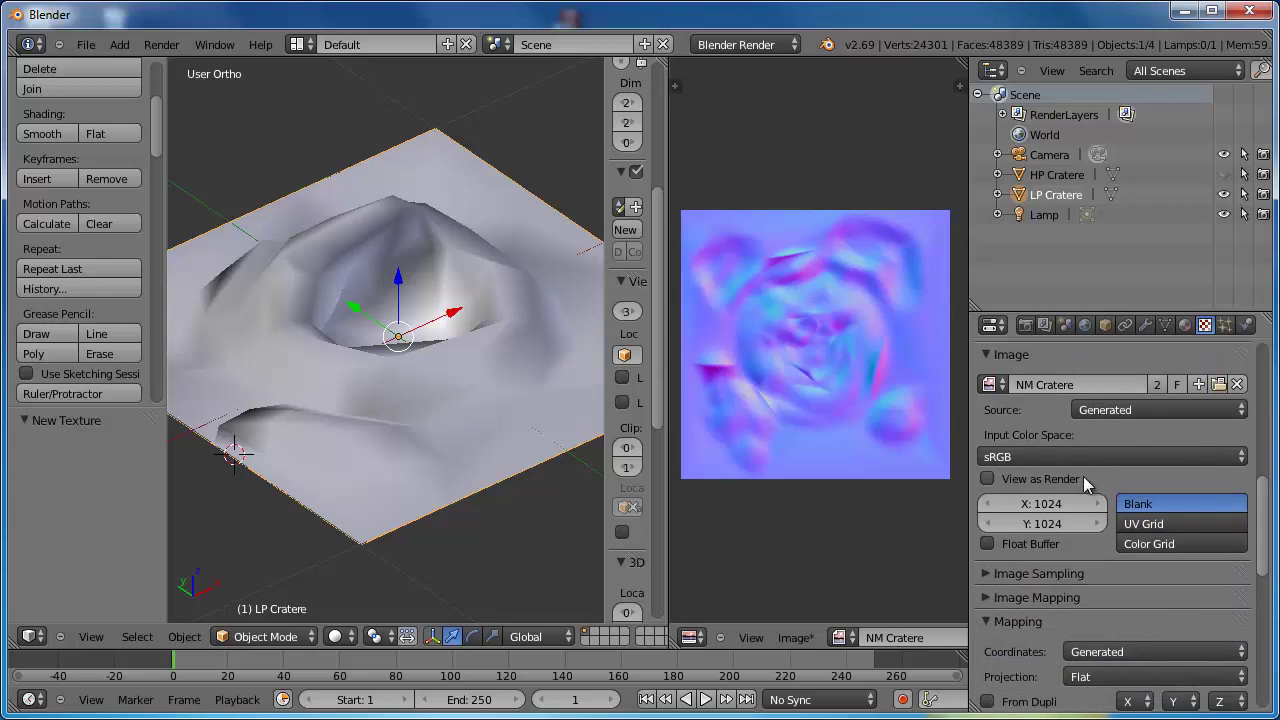
{"action": "left_click", "coordinate": [1113, 650]}
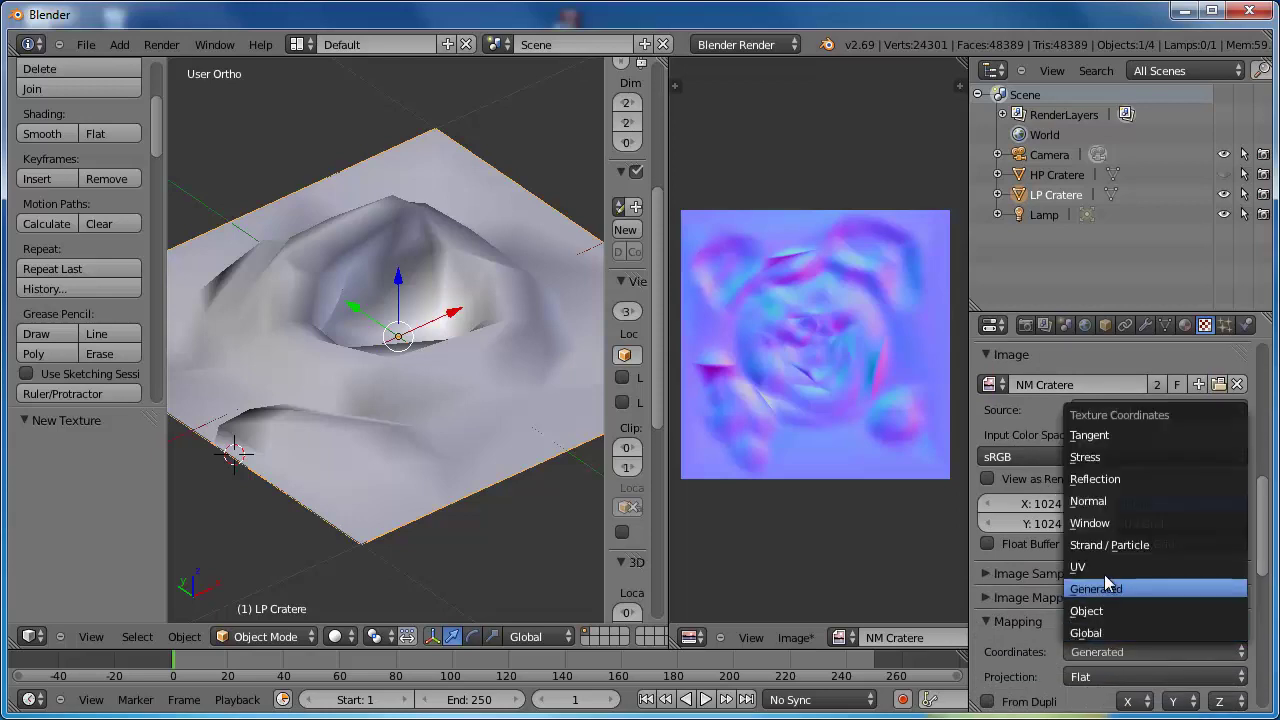
{"action": "left_click", "coordinate": [1110, 576]}
{"action": "left_click", "coordinate": [1110, 677]}
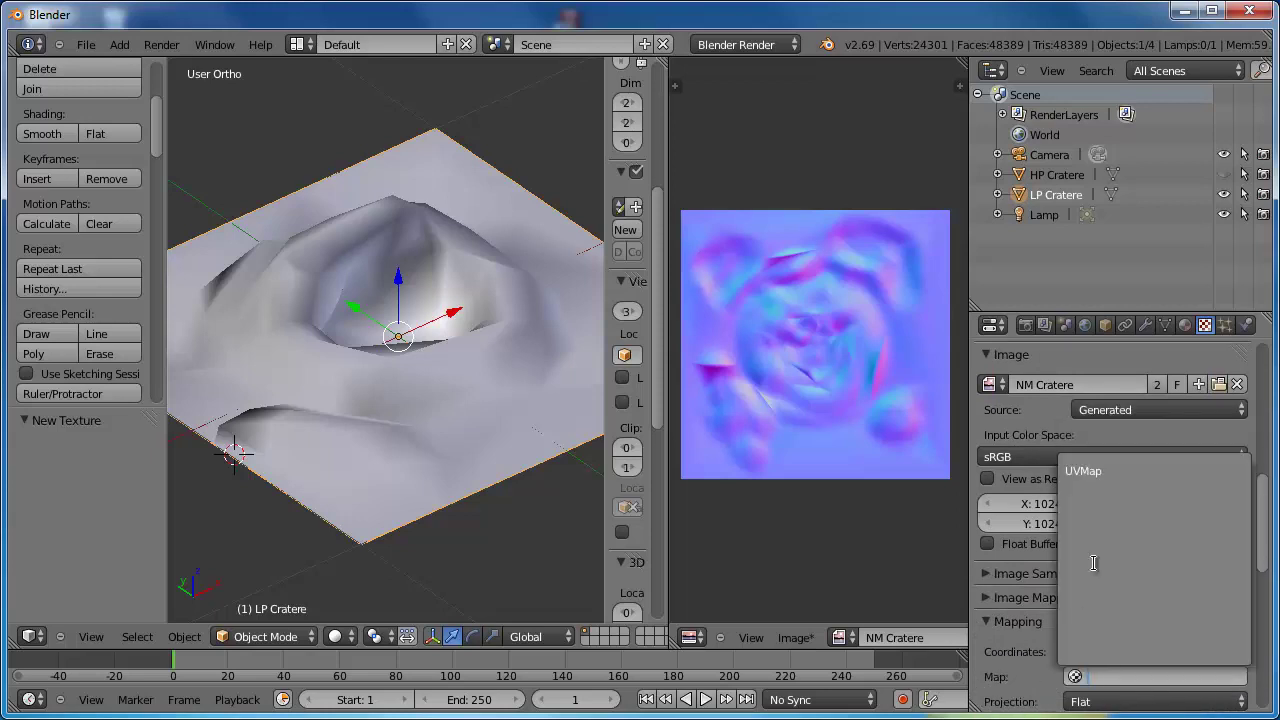
{"action": "left_click", "coordinate": [1128, 496]}
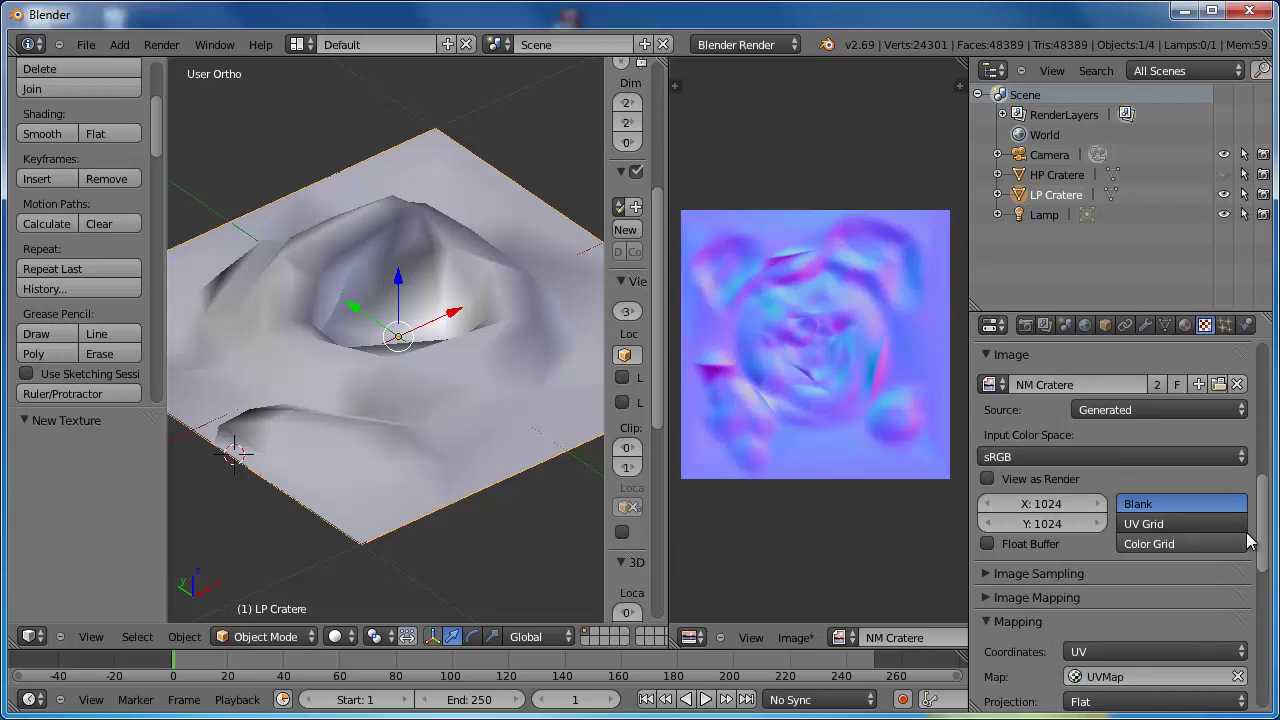
{"action": "left_click_drag", "start_coordinate": [1262, 526], "coordinate": [1249, 597]}
{"action": "scroll", "coordinate": [1249, 597], "scroll_direction": "down", "scroll_amount": 2}
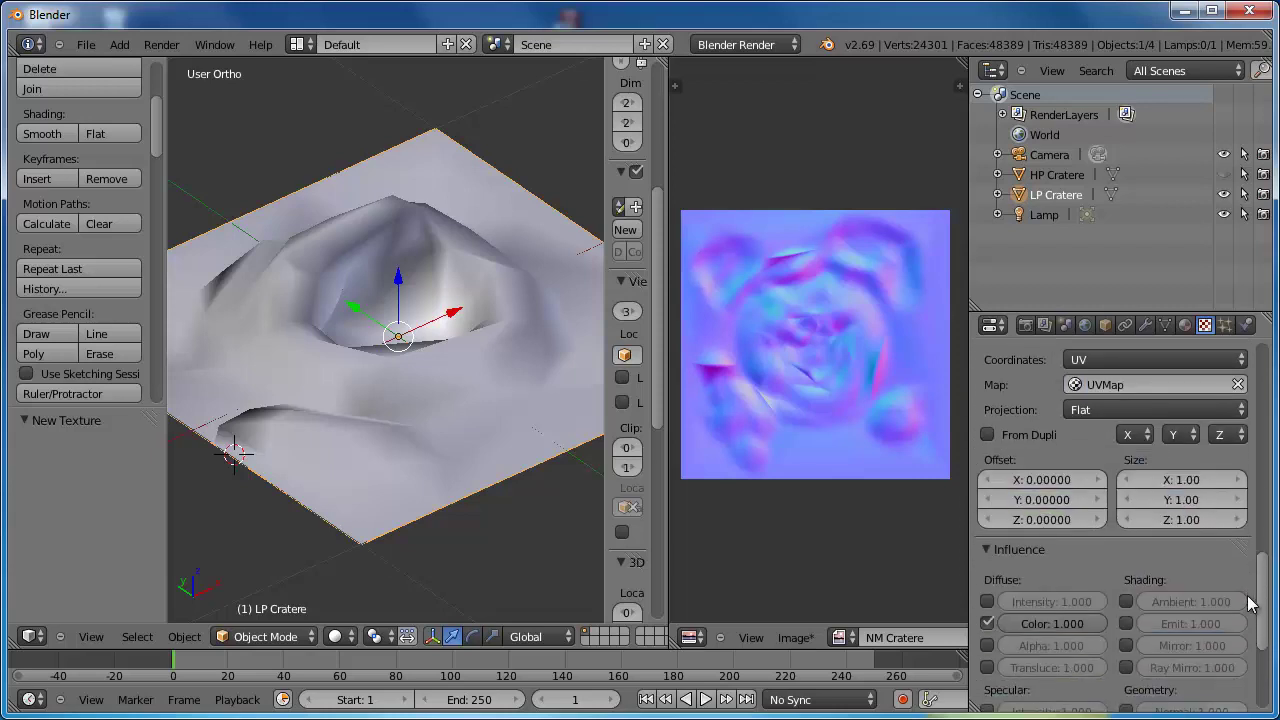
- Switch the texture influence from Diffuse Color to Geometry Normal
{"action": "scroll", "coordinate": [1249, 597], "scroll_direction": "down", "scroll_amount": 3}
{"action": "scroll", "coordinate": [1230, 580], "scroll_direction": "down", "scroll_amount": 3}
{"action": "scroll", "coordinate": [1100, 540], "scroll_direction": "down", "scroll_amount": 1}
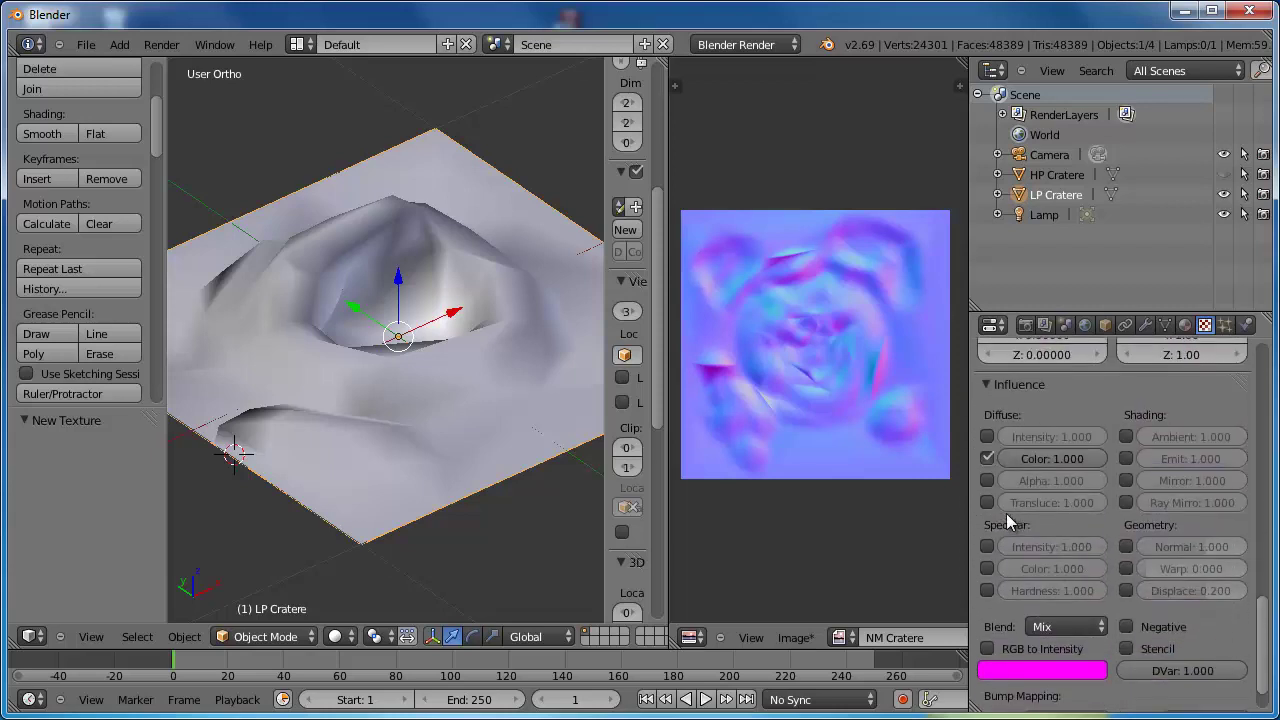
{"action": "left_click", "coordinate": [988, 459]}
{"action": "left_click", "coordinate": [1125, 549]}
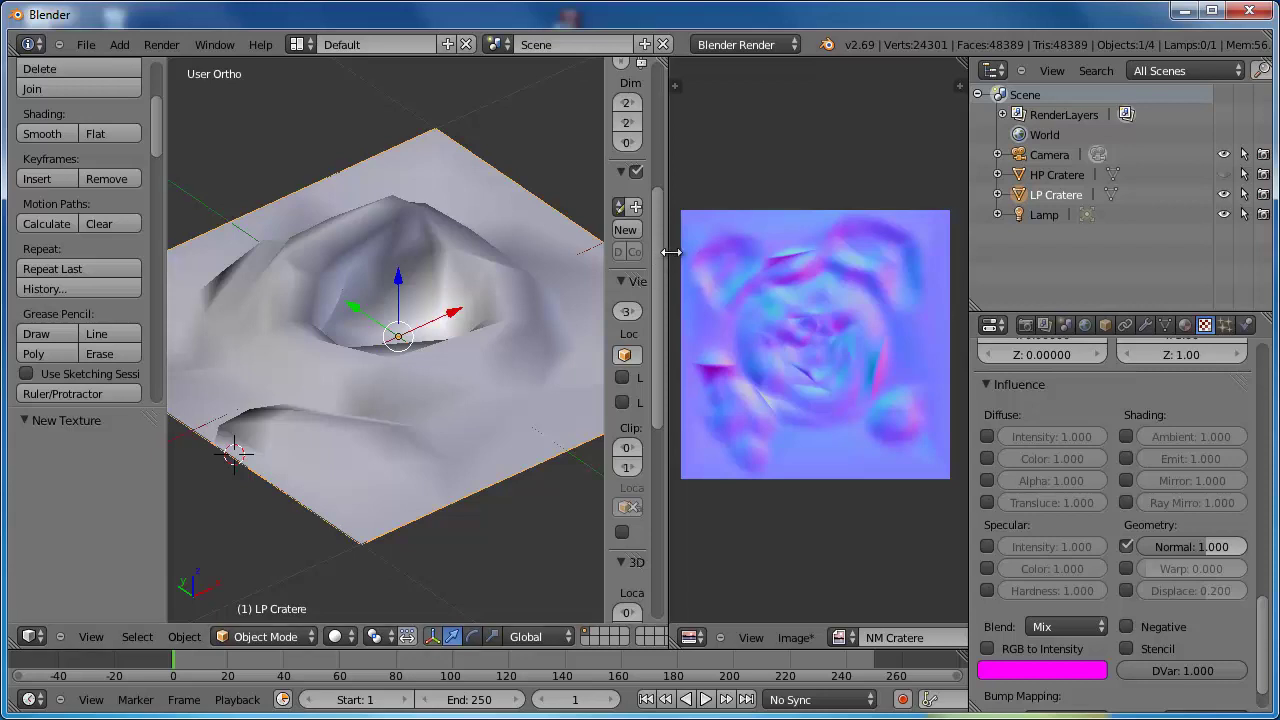
- Widen the 3D viewport and expand the Shading panel's material display settings
{"action": "mouse_move", "coordinate": [667, 258]}
{"action": "left_mouse_down"}
{"action": "mouse_move", "coordinate": [743, 258]}
{"action": "mouse_move", "coordinate": [557, 258]}
{"action": "mouse_move", "coordinate": [602, 258]}
{"action": "left_mouse_up"}
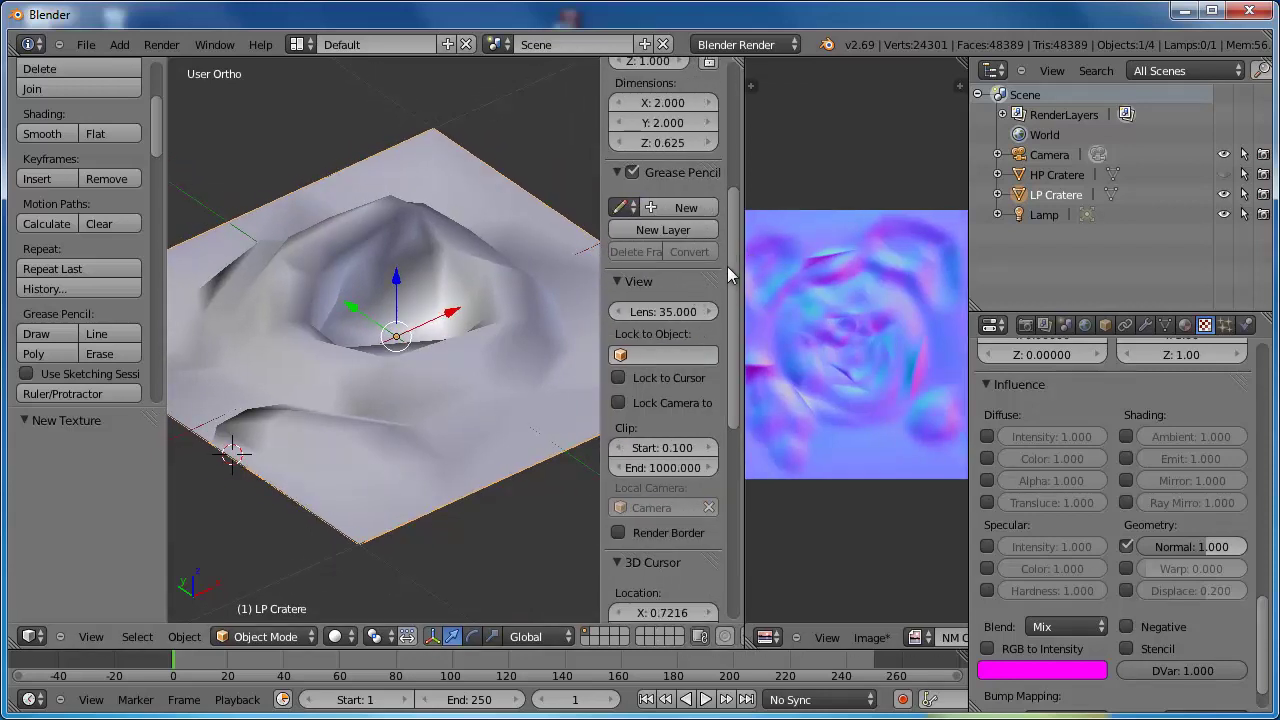
{"action": "scroll", "coordinate": [722, 422], "scroll_direction": "down", "scroll_amount": 10}
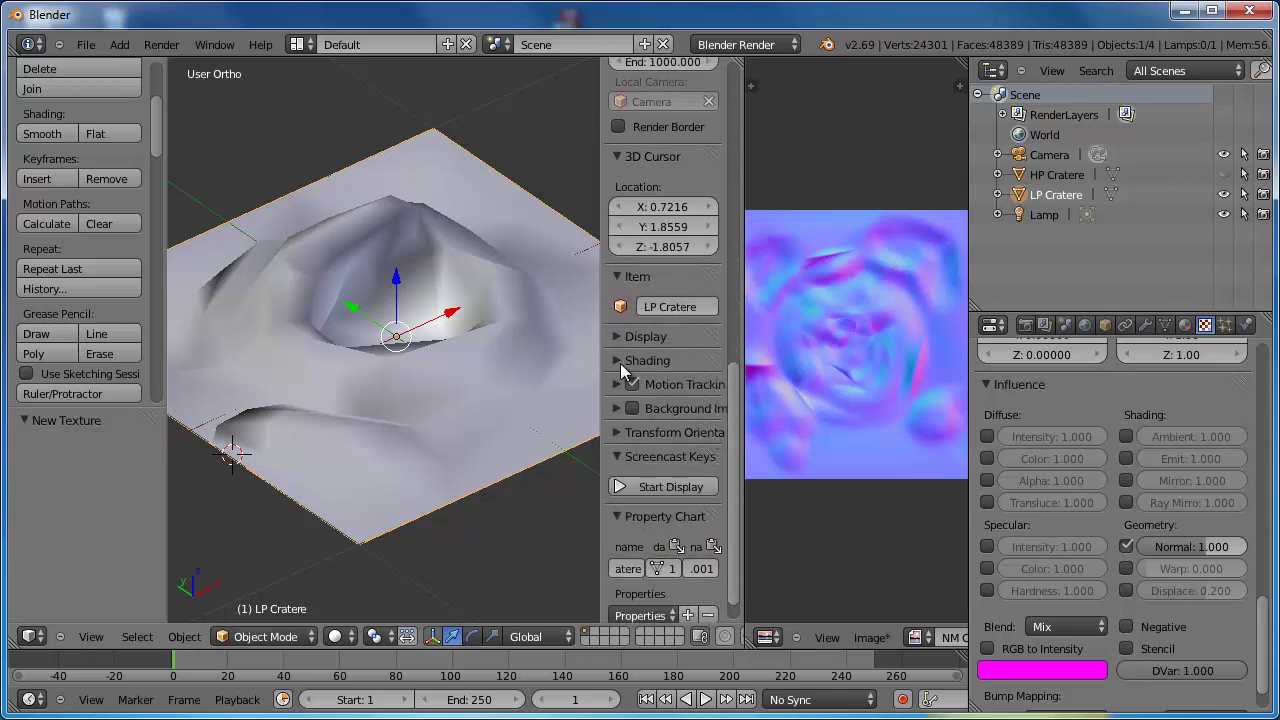
{"action": "left_click", "coordinate": [626, 362]}
{"action": "left_click", "coordinate": [634, 389]}
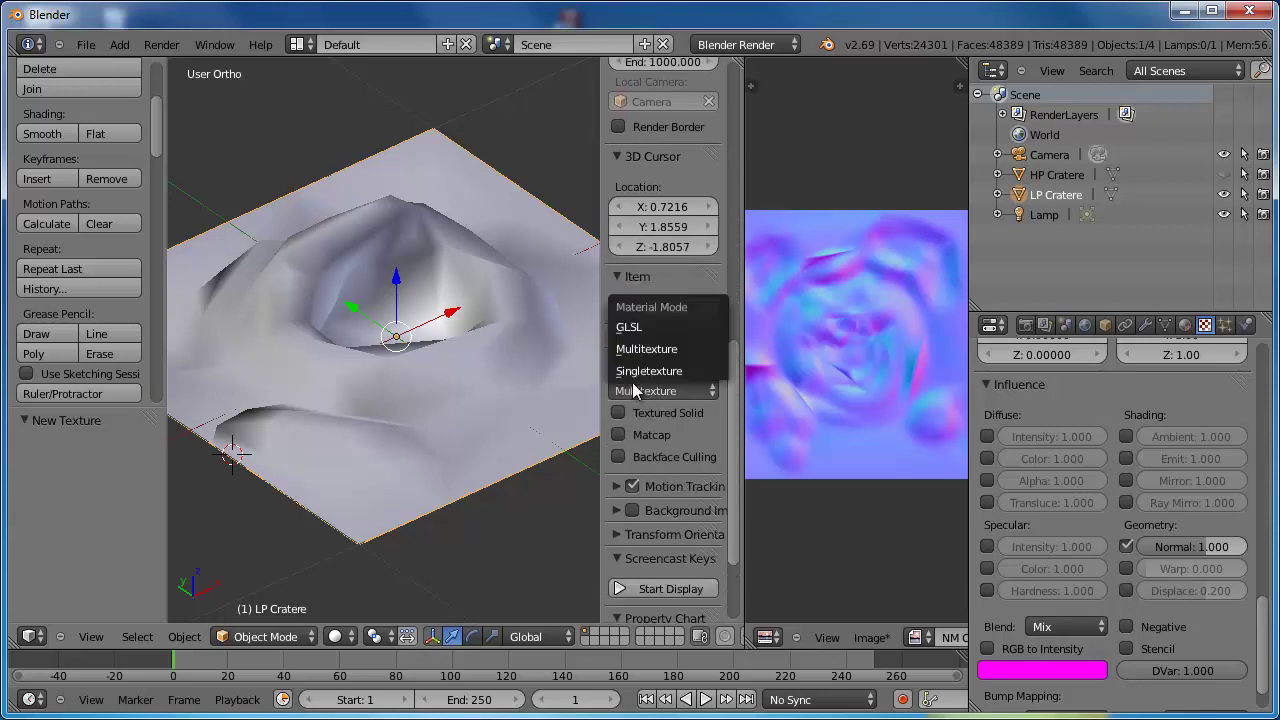
- Set Material Mode to GLSL, enable Textured Solid, and switch viewport shading to Texture
{"action": "left_click", "coordinate": [630, 327]}
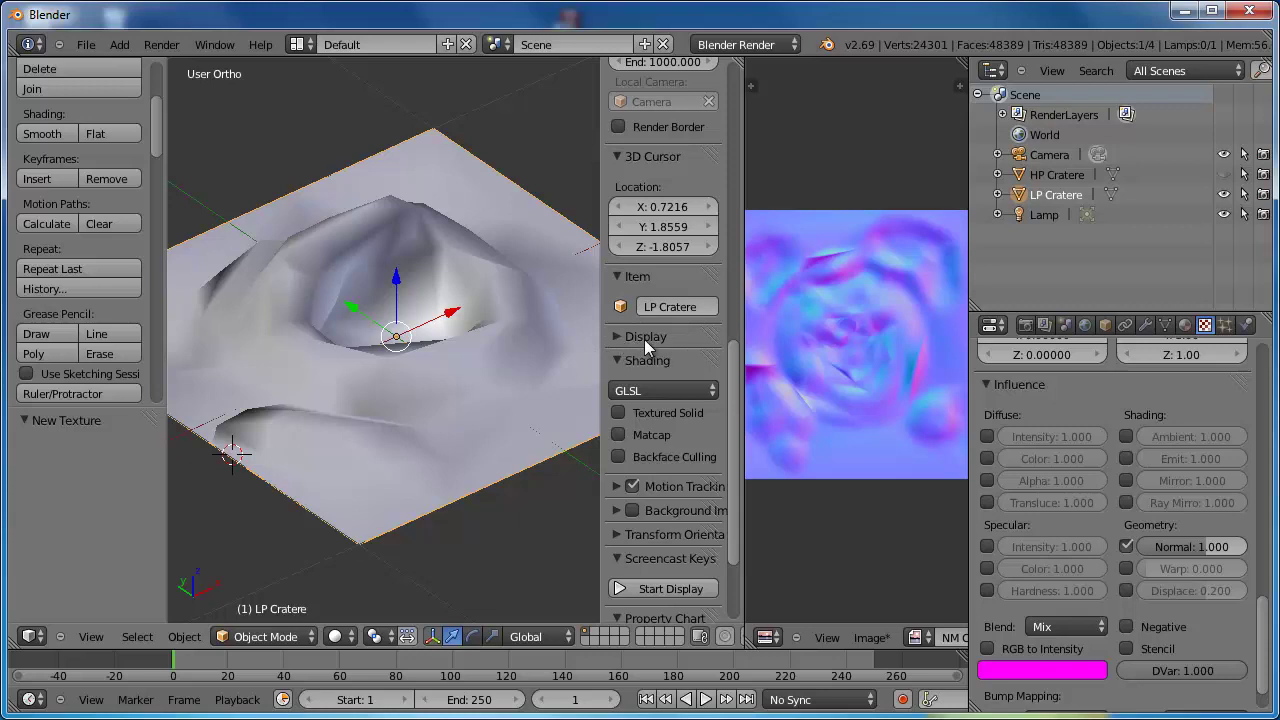
{"action": "left_click", "coordinate": [619, 413]}
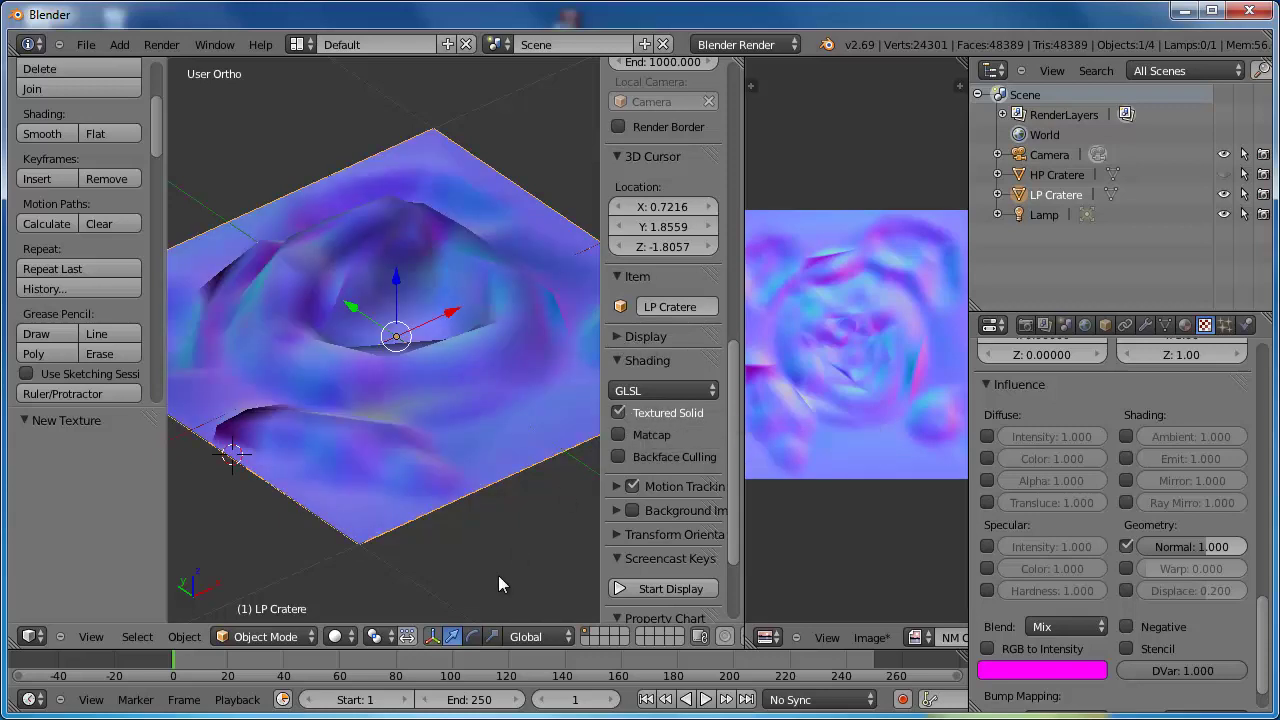
{"action": "left_click", "coordinate": [351, 642]}
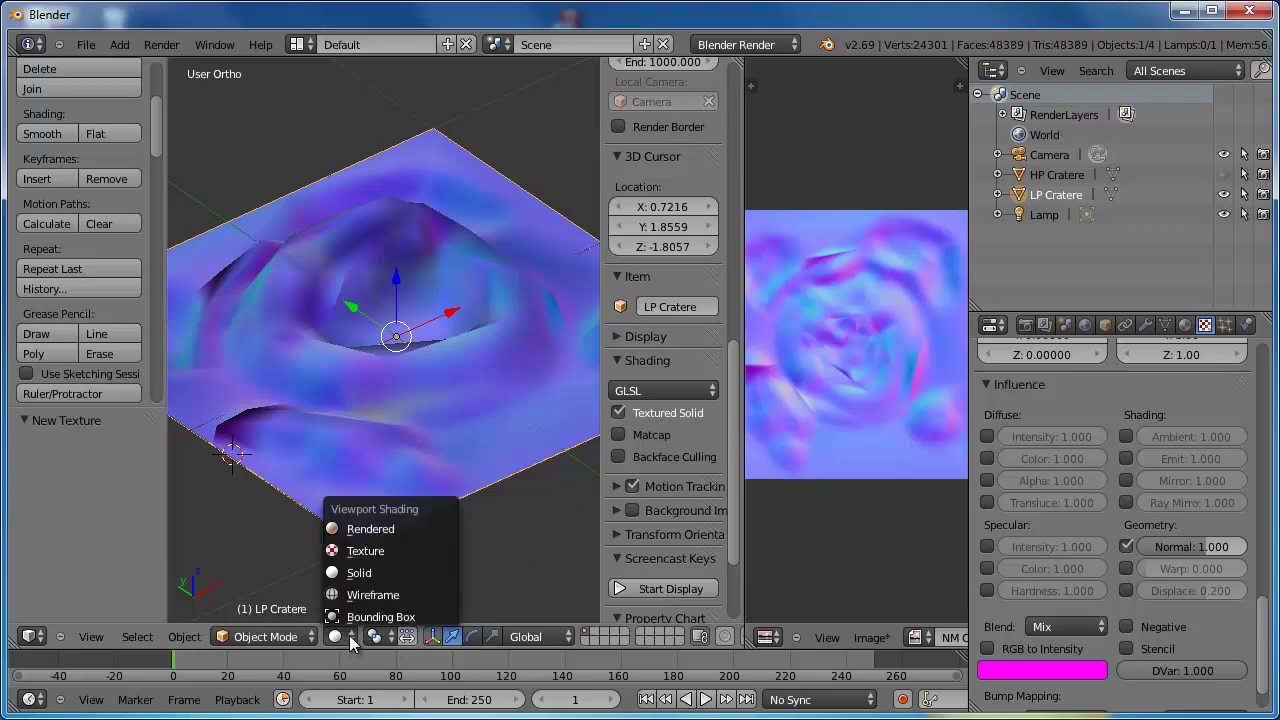
{"action": "left_click", "coordinate": [383, 551]}
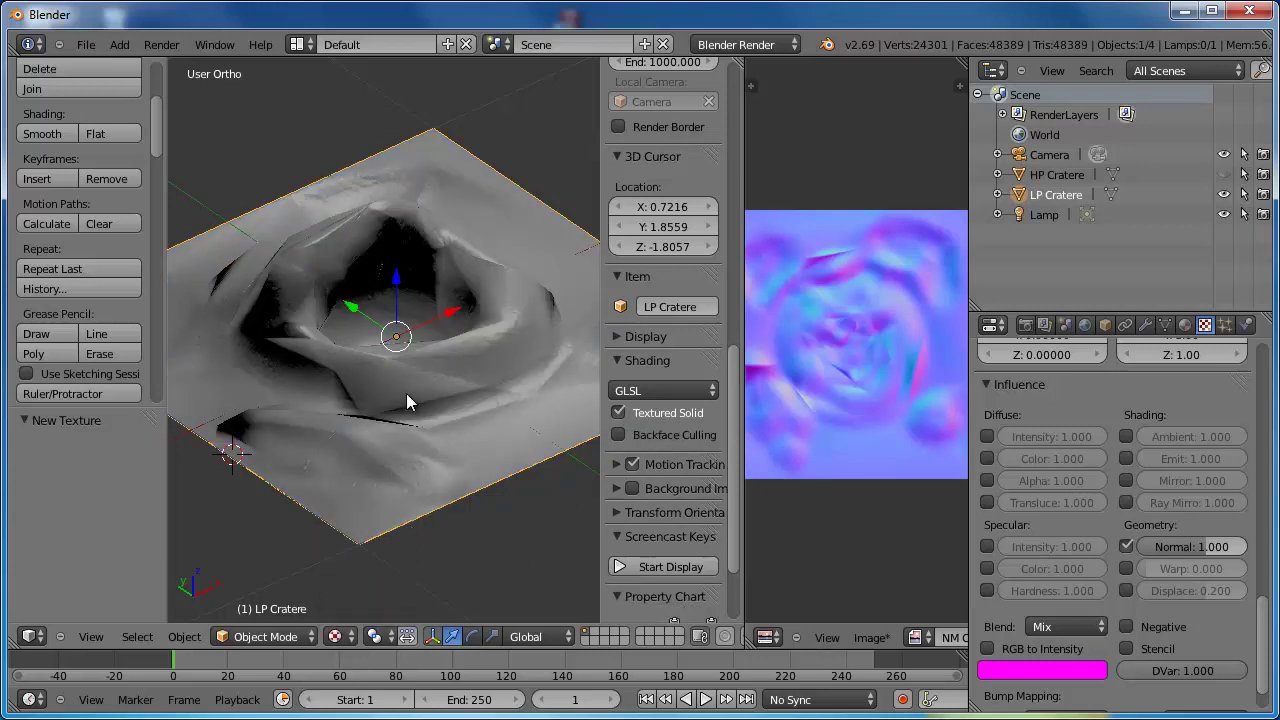
- Zoom and orbit around LP Cratere to inspect the normal-mapped crater close up
{"action": "scroll", "coordinate": [406, 393], "scroll_direction": "up", "scroll_amount": 3}
{"action": "mouse_move", "coordinate": [406, 393]}
{"action": "middle_mouse_down"}
{"action": "mouse_move", "coordinate": [495, 348]}
{"action": "mouse_move", "coordinate": [480, 401]}
{"action": "middle_mouse_up"}
{"action": "mouse_move", "coordinate": [365, 388]}
{"action": "middle_mouse_down"}
{"action": "mouse_move", "coordinate": [339, 349]}
{"action": "mouse_move", "coordinate": [310, 376]}
{"action": "mouse_move", "coordinate": [430, 574]}
{"action": "middle_mouse_up"}
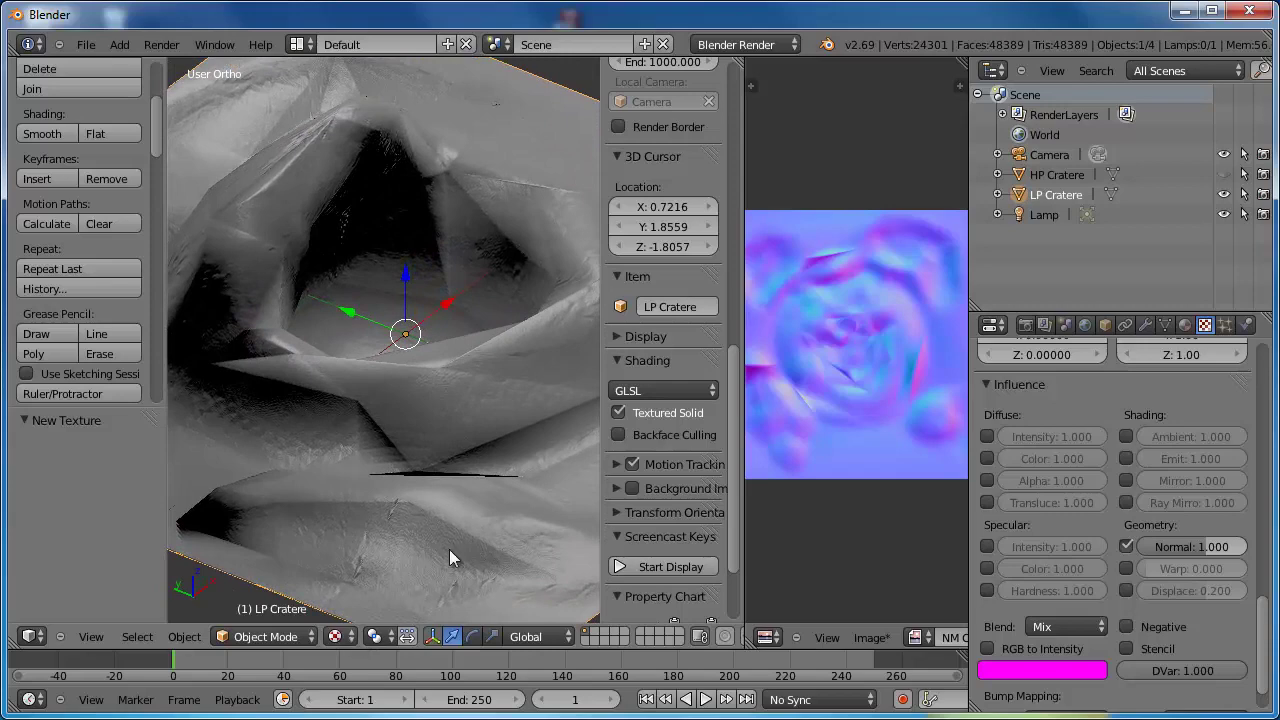
{"action": "mouse_move", "coordinate": [446, 365]}
{"action": "middle_mouse_down"}
{"action": "mouse_move", "coordinate": [443, 420]}
{"action": "mouse_move", "coordinate": [480, 414]}
{"action": "middle_mouse_up"}
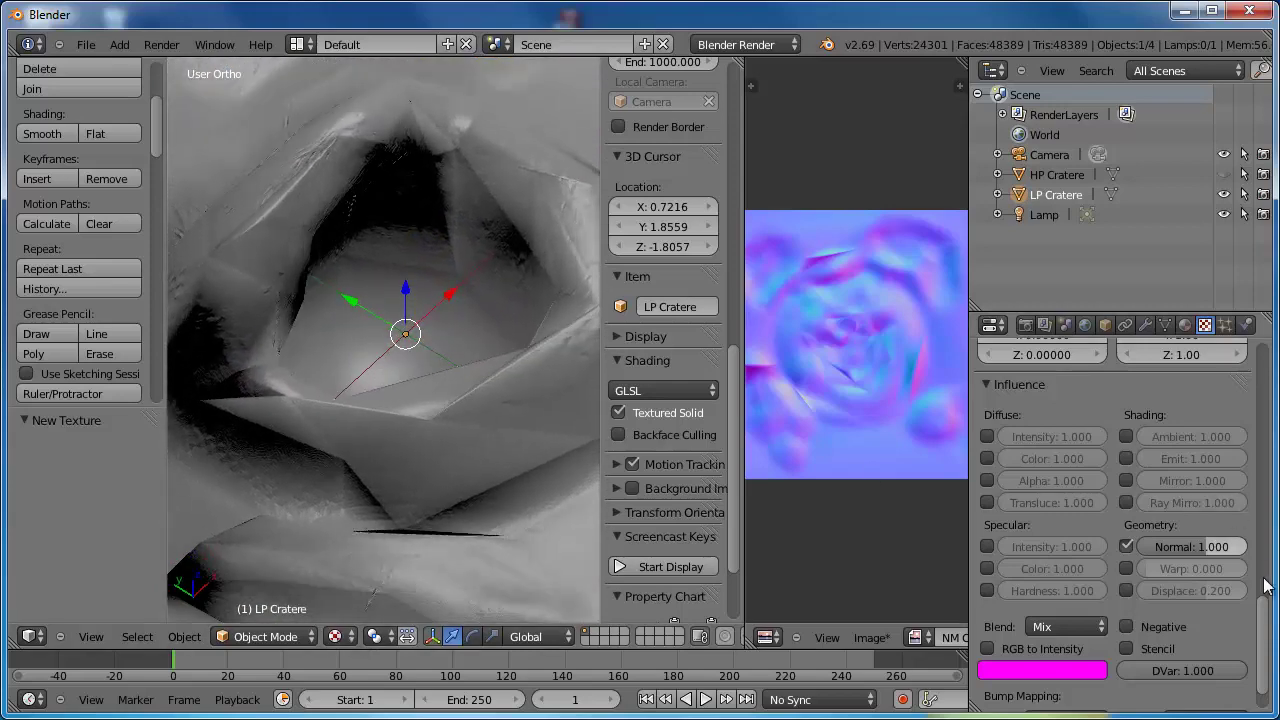
{"action": "left_click_drag", "start_coordinate": [1263, 614], "coordinate": [1237, 460]}
- Enable Normal Map (Tangent) sampling for NM Cratere and orbit to check the relief
{"action": "scroll", "coordinate": [1236, 460], "scroll_direction": "down", "scroll_amount": 1}
{"action": "scroll", "coordinate": [1230, 480], "scroll_direction": "down", "scroll_amount": 3}
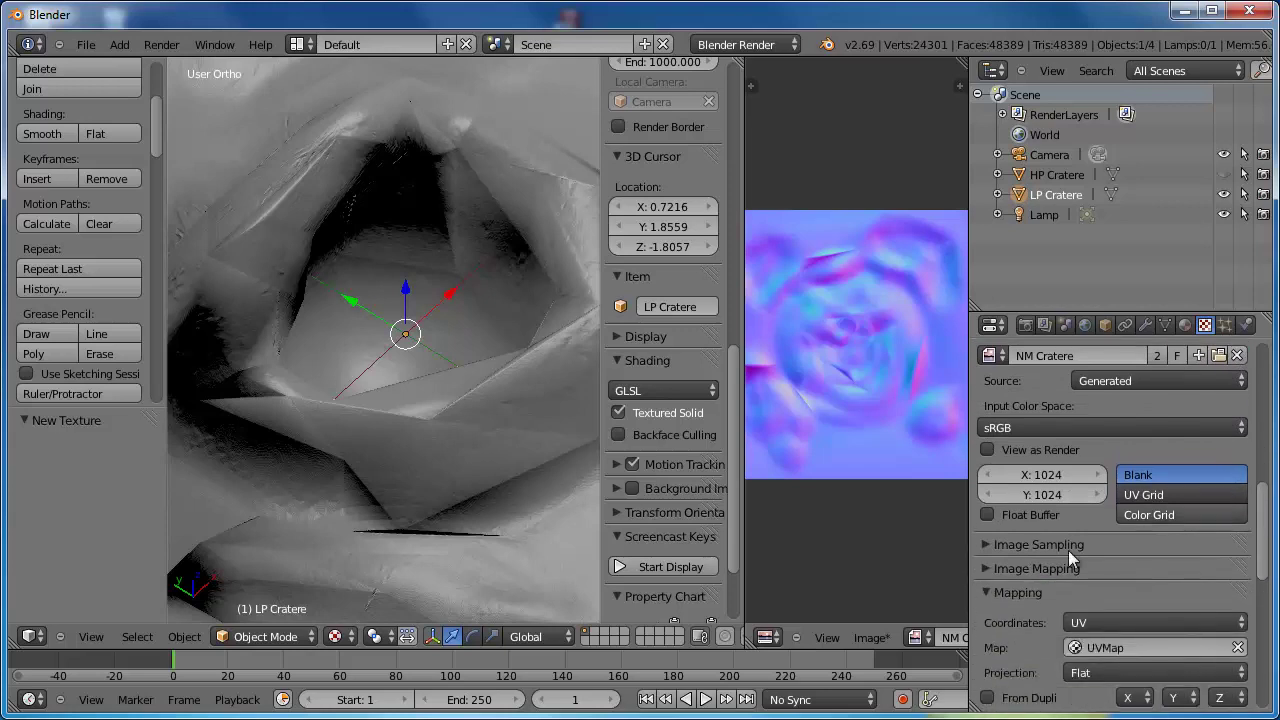
{"action": "left_click", "coordinate": [989, 568]}
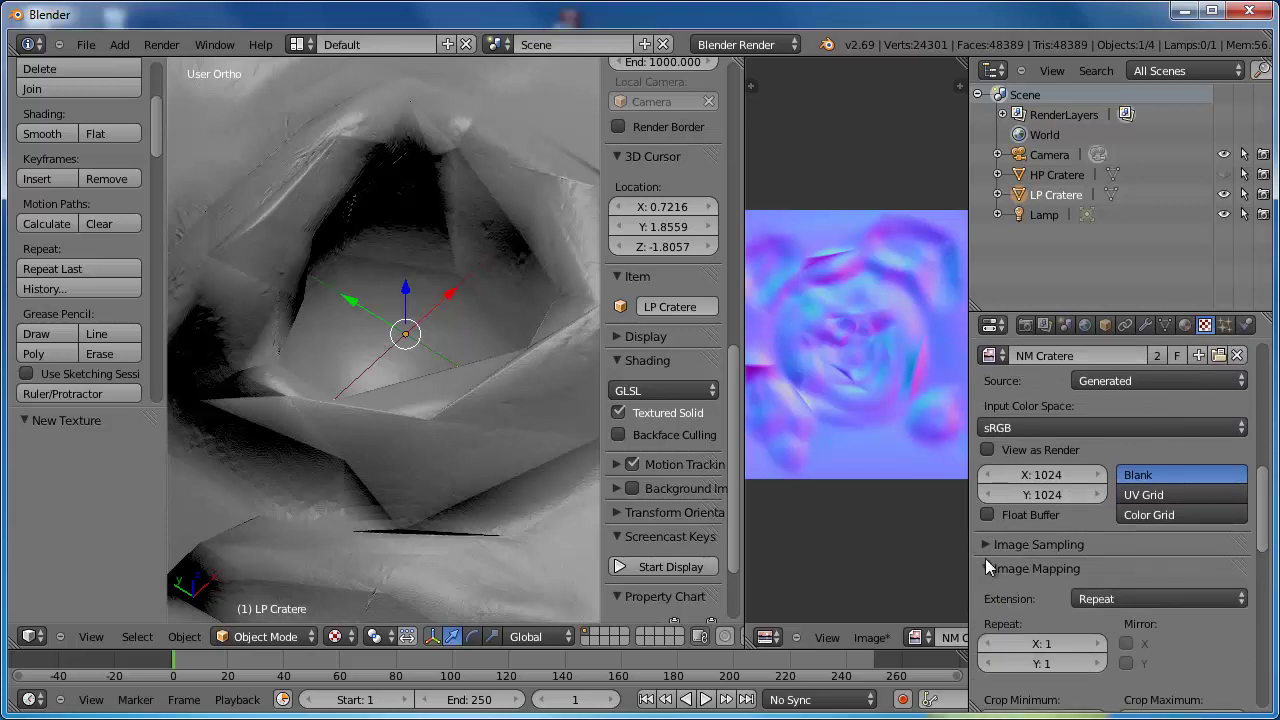
{"action": "left_click", "coordinate": [987, 548]}
{"action": "left_click", "coordinate": [1127, 575]}
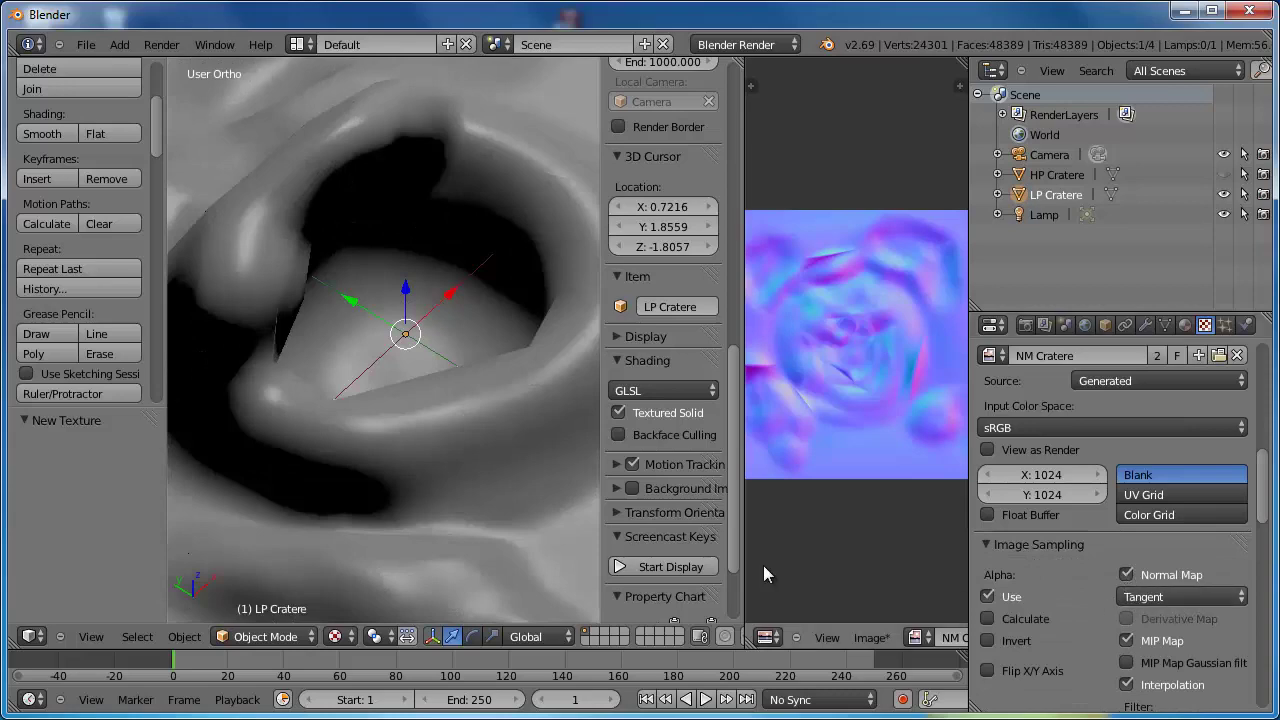
{"action": "mouse_move", "coordinate": [472, 454]}
{"action": "middle_mouse_down"}
{"action": "mouse_move", "coordinate": [452, 378]}
{"action": "mouse_move", "coordinate": [551, 357]}
{"action": "mouse_move", "coordinate": [194, 386]}
{"action": "mouse_move", "coordinate": [526, 457]}
{"action": "mouse_move", "coordinate": [437, 369]}
{"action": "mouse_move", "coordinate": [494, 329]}
{"action": "mouse_move", "coordinate": [495, 341]}
{"action": "mouse_move", "coordinate": [511, 313]}
{"action": "mouse_move", "coordinate": [529, 349]}
{"action": "mouse_move", "coordinate": [491, 457]}
{"action": "mouse_move", "coordinate": [400, 334]}
{"action": "mouse_move", "coordinate": [343, 386]}
{"action": "mouse_move", "coordinate": [376, 390]}
{"action": "middle_mouse_up"}
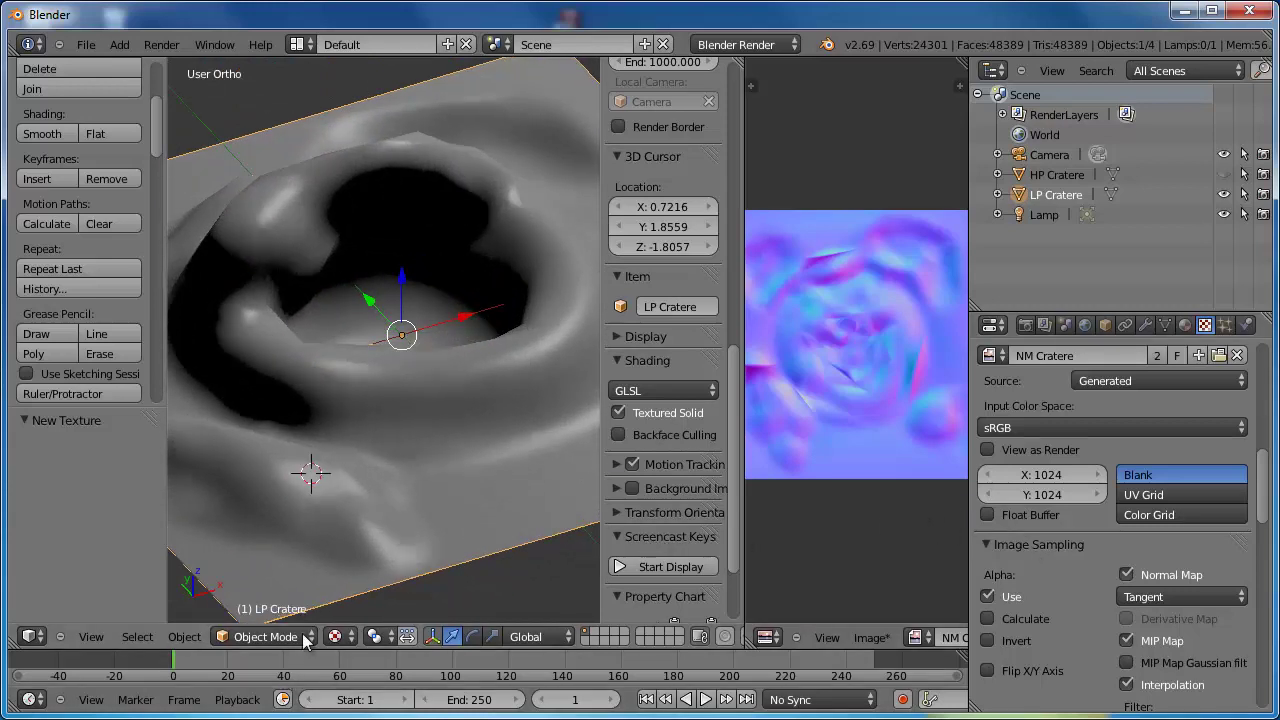
- Switch the viewport to Rendered shading and orbit to a low side view of LP Cratere
{"action": "left_click", "coordinate": [344, 636]}
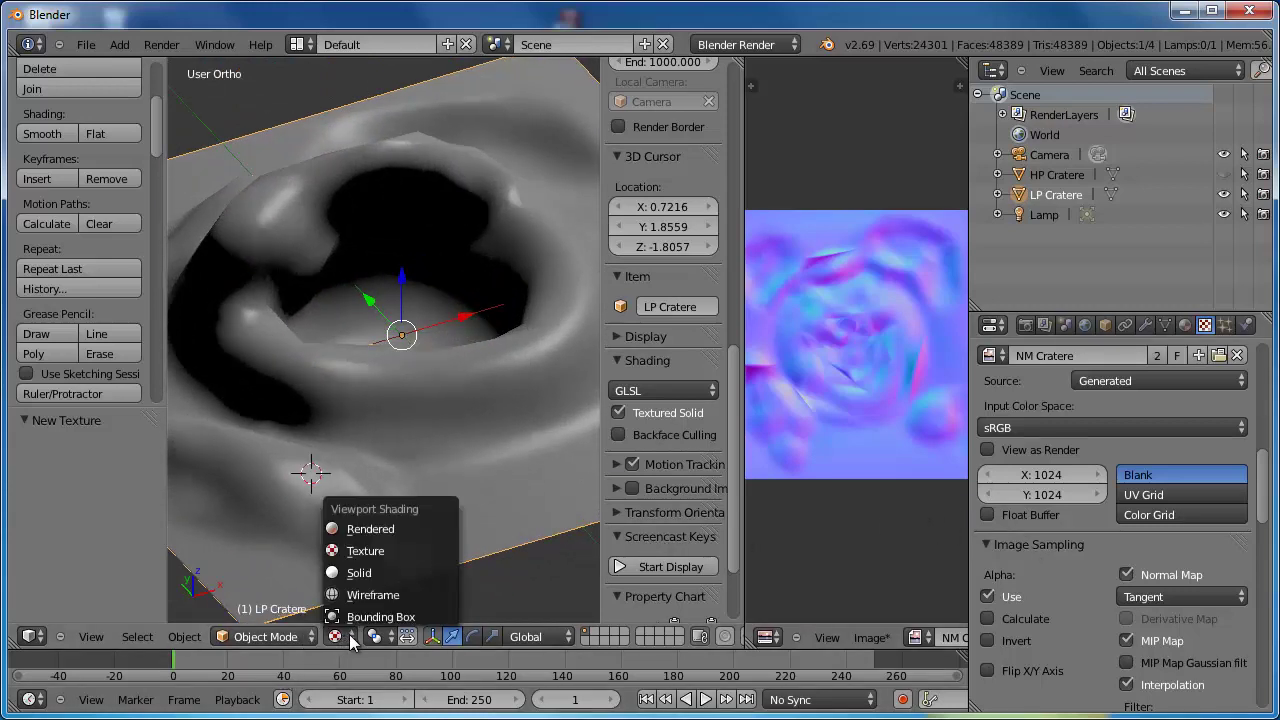
{"action": "left_click", "coordinate": [367, 573]}
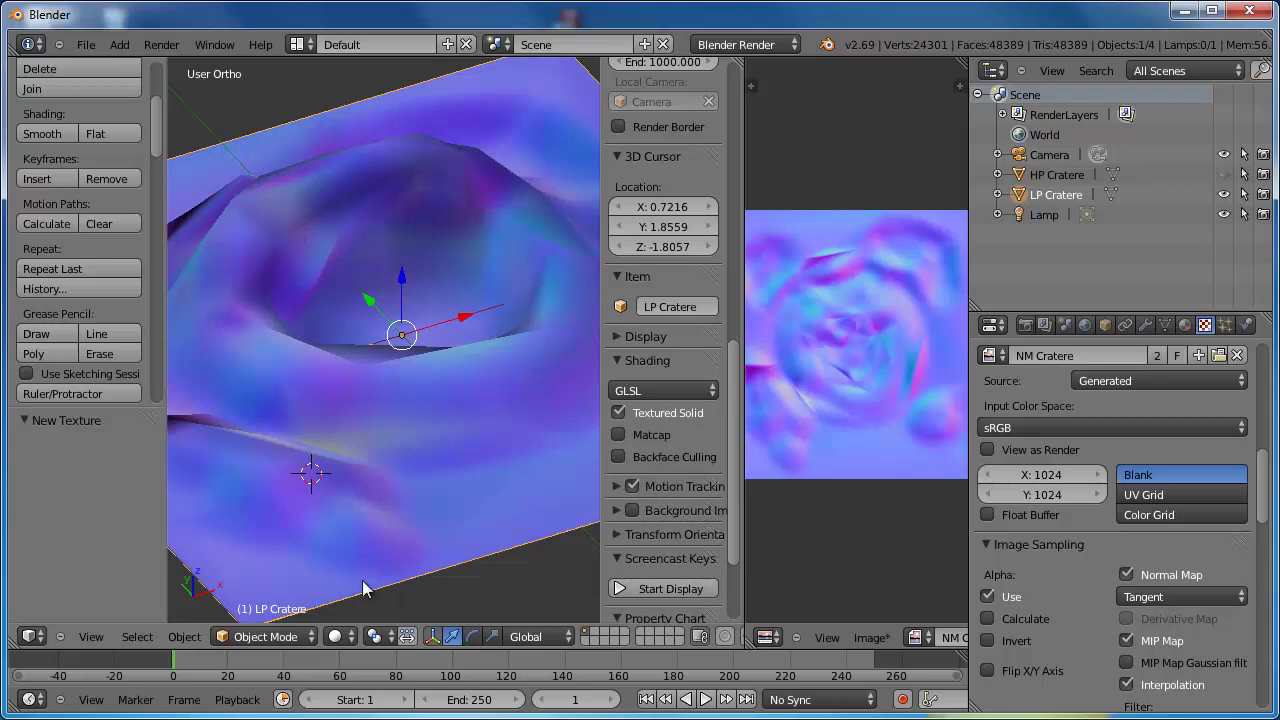
{"action": "left_click", "coordinate": [344, 636]}
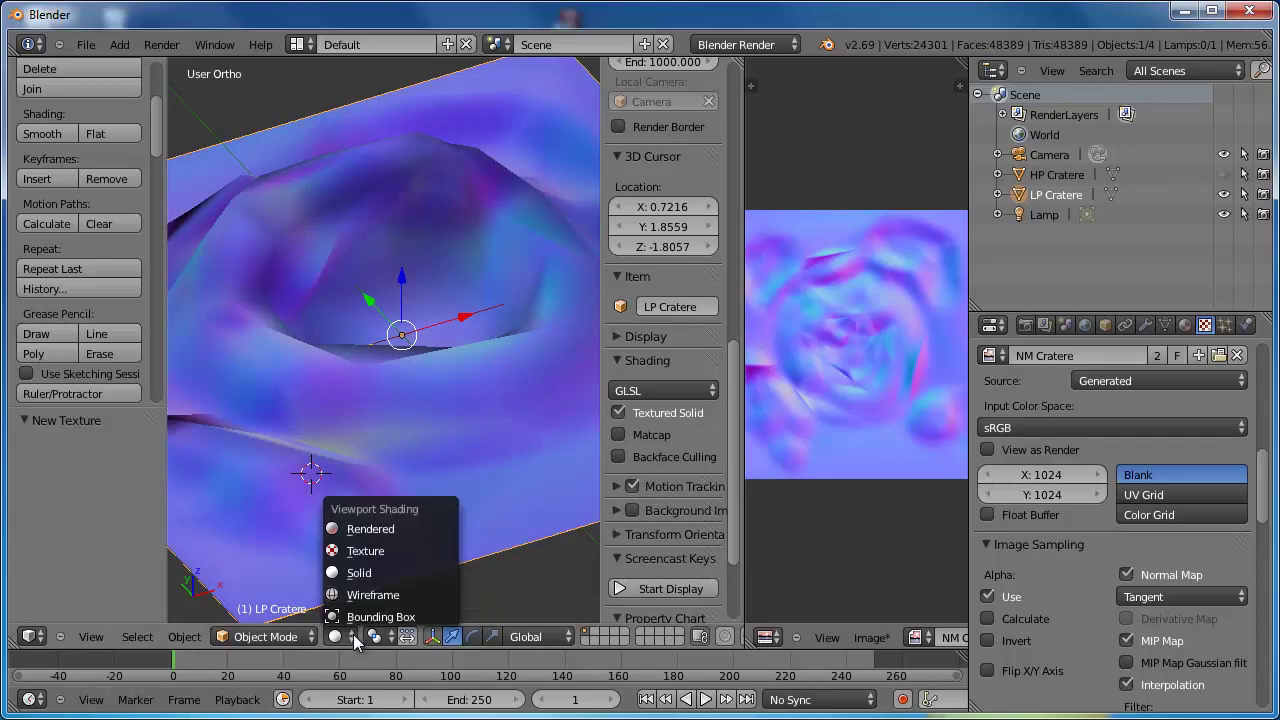
{"action": "left_click", "coordinate": [378, 530]}
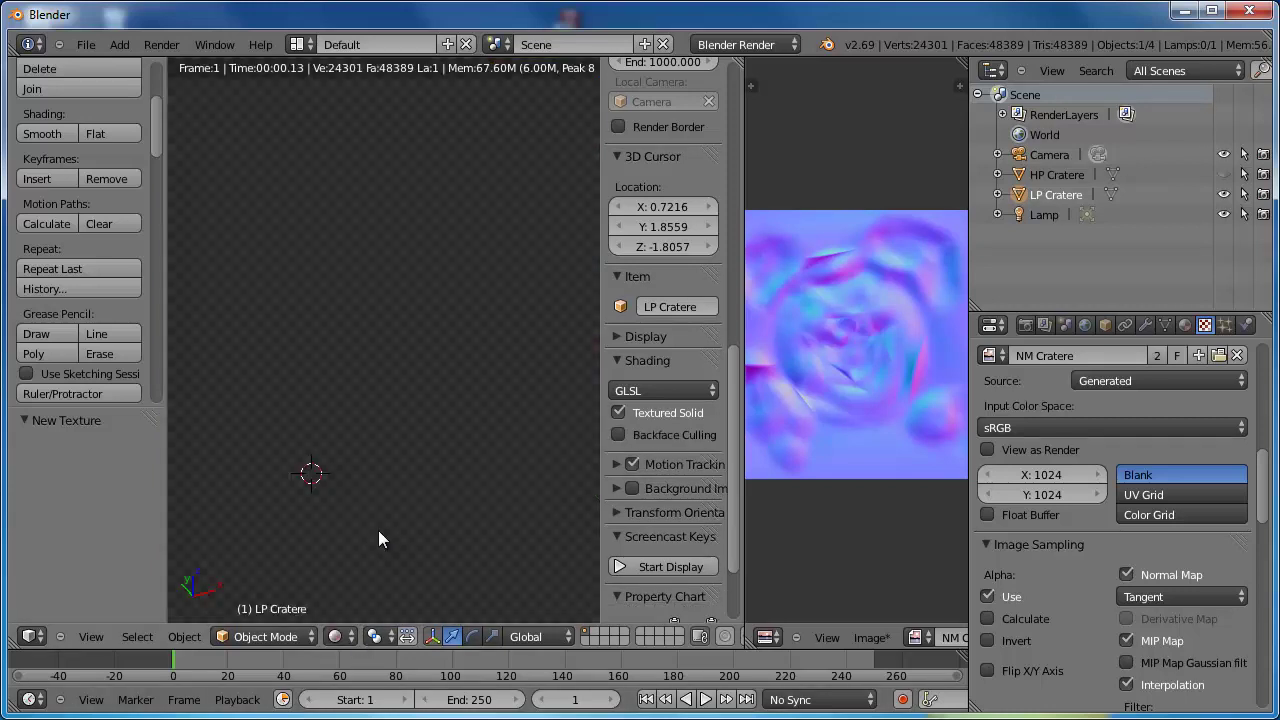
{"action": "mouse_move", "coordinate": [388, 563]}
{"action": "middle_mouse_down"}
{"action": "mouse_move", "coordinate": [454, 413]}
{"action": "mouse_move", "coordinate": [454, 430]}
{"action": "middle_mouse_up"}
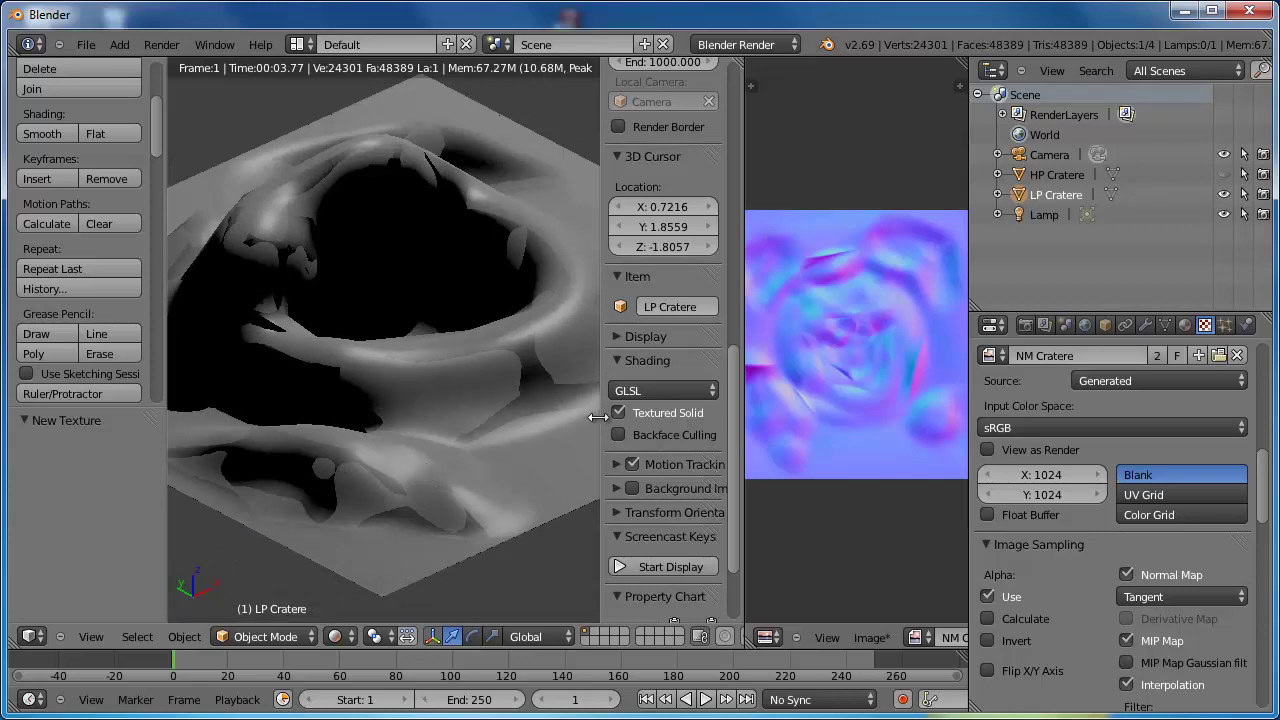
- Put LP Cratere into Edit Mode with Solid viewport shading
{"action": "scroll", "coordinate": [734, 437], "scroll_direction": "down", "scroll_amount": 3}
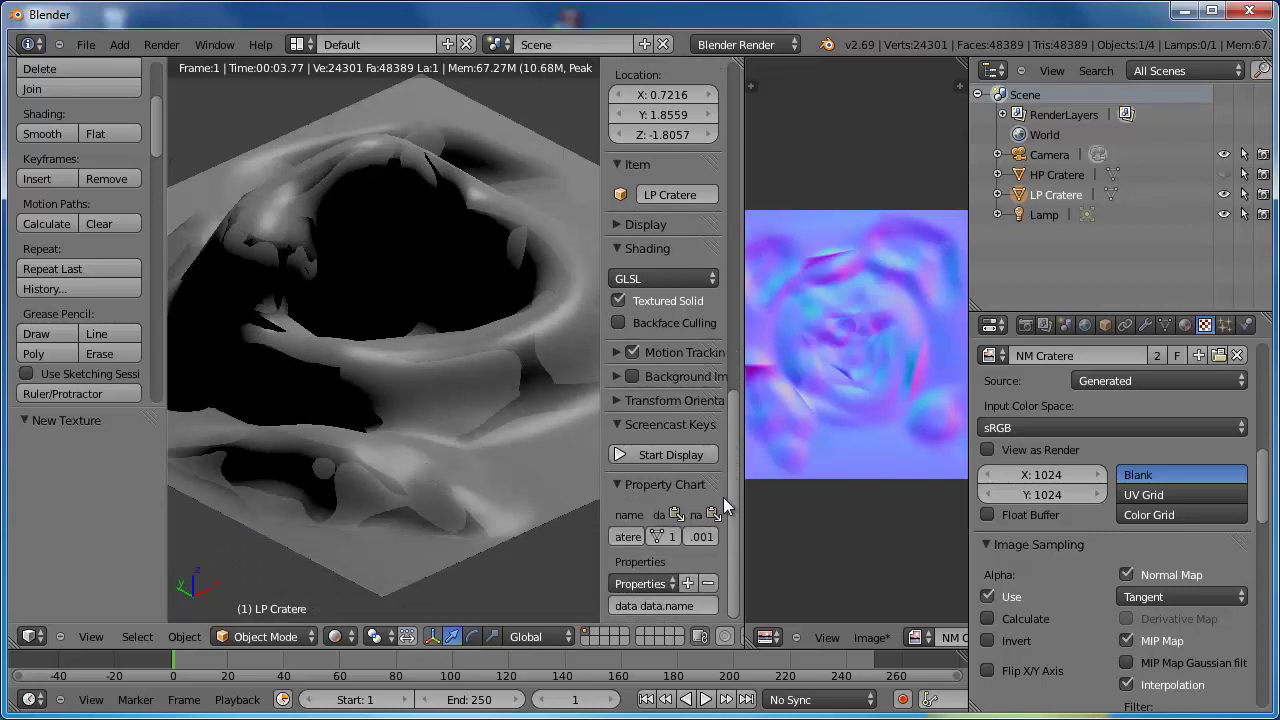
{"action": "left_click", "coordinate": [290, 636]}
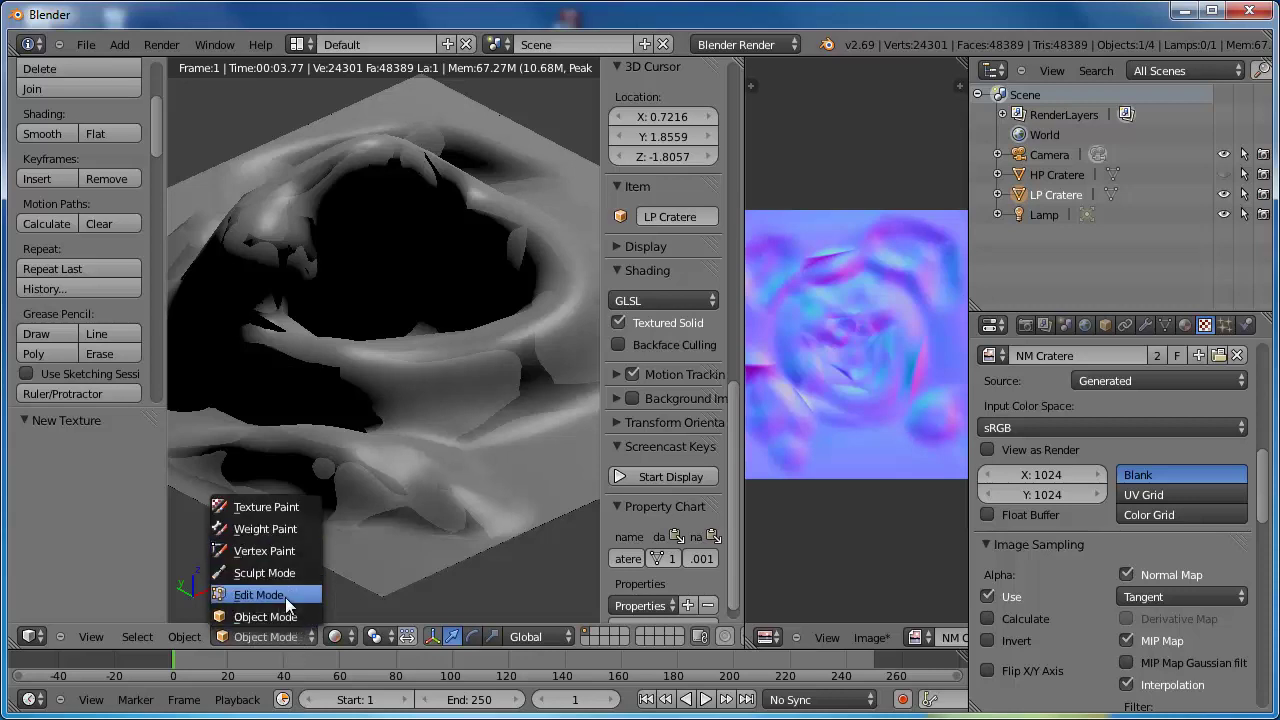
{"action": "left_click", "coordinate": [285, 595]}
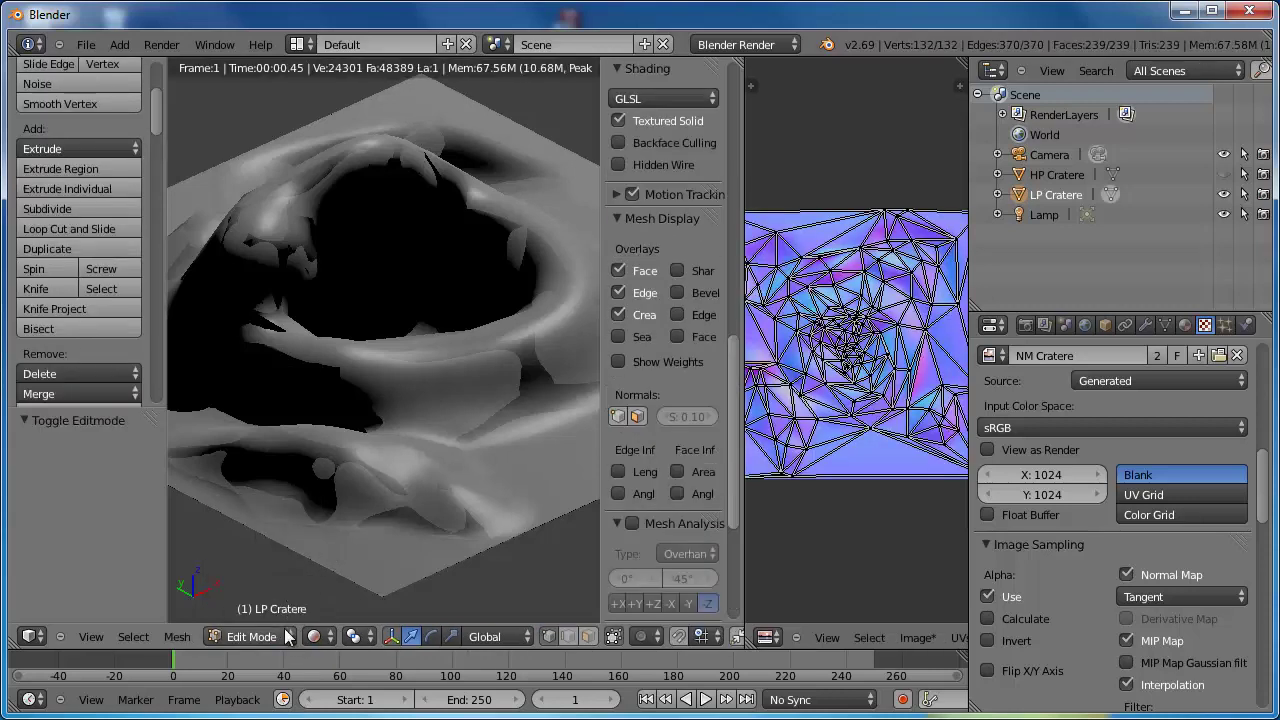
{"action": "left_click", "coordinate": [318, 637]}
{"action": "left_click", "coordinate": [340, 573]}
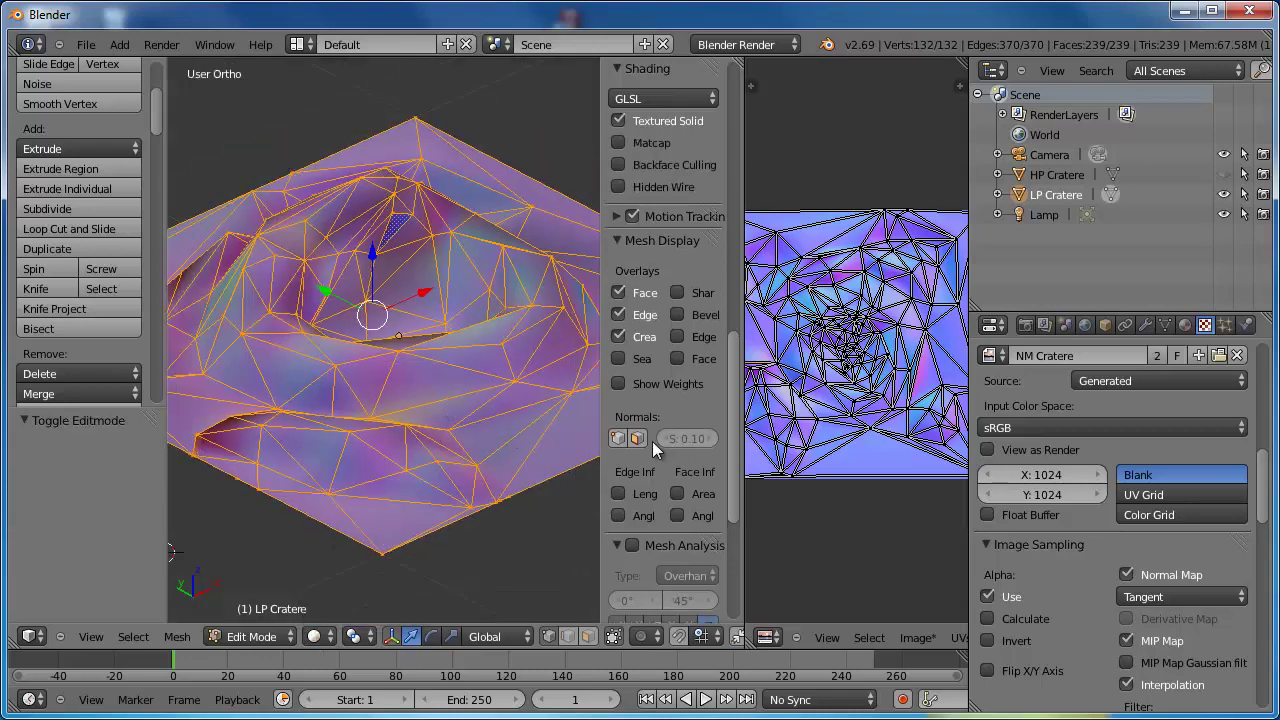
- Display the face normals at size 0.81 and orbit around the mesh to inspect them
{"action": "left_click", "coordinate": [640, 437]}
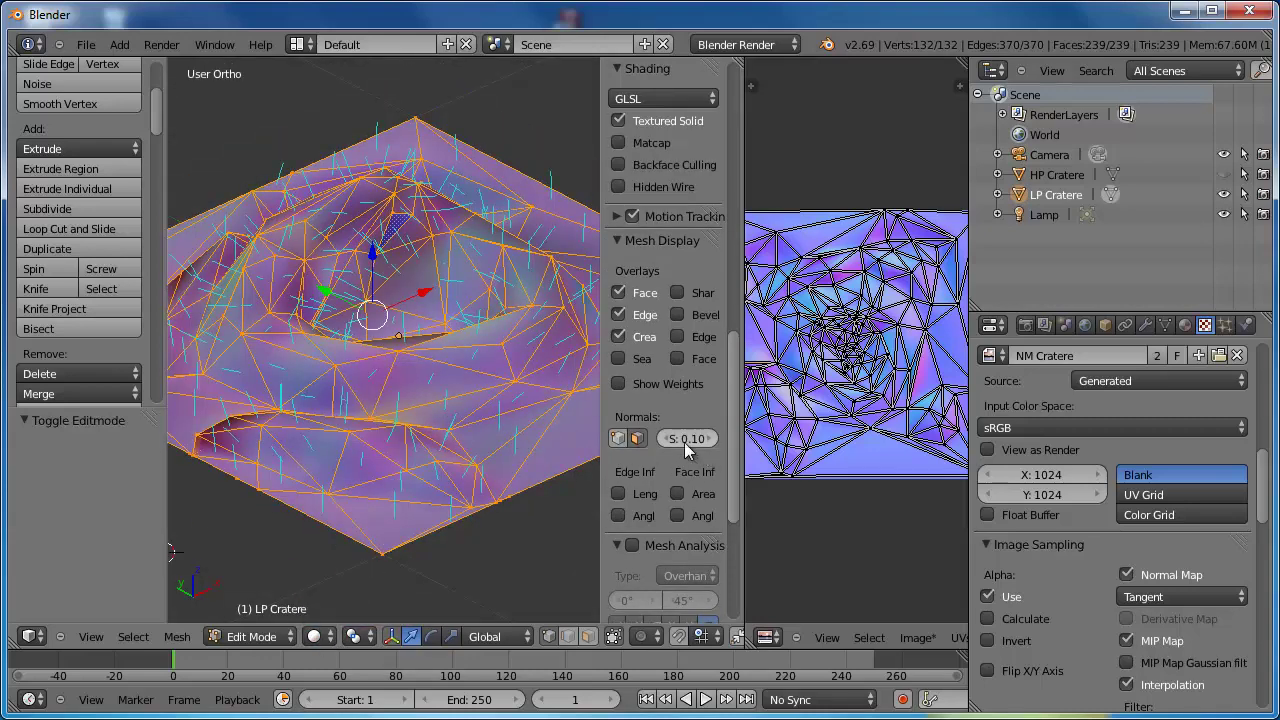
{"action": "mouse_move", "coordinate": [684, 442]}
{"action": "left_mouse_down"}
{"action": "mouse_move", "coordinate": [697, 446]}
{"action": "mouse_move", "coordinate": [640, 438]}
{"action": "left_mouse_up"}
{"action": "mouse_move", "coordinate": [529, 234]}
{"action": "middle_mouse_down"}
{"action": "mouse_move", "coordinate": [549, 266]}
{"action": "mouse_move", "coordinate": [187, 250]}
{"action": "mouse_move", "coordinate": [186, 366]}
{"action": "mouse_move", "coordinate": [190, 322]}
{"action": "middle_mouse_up"}
{"action": "left_click_drag", "start_coordinate": [676, 440], "coordinate": [687, 440]}
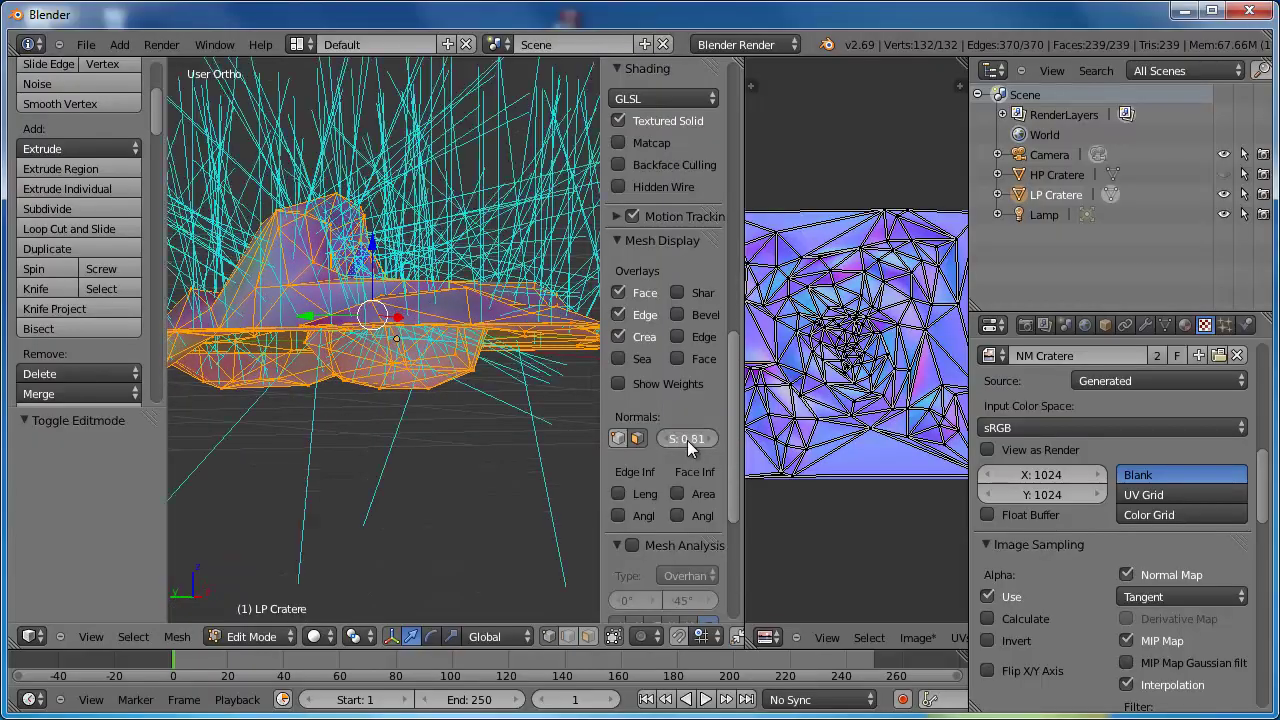
{"action": "mouse_move", "coordinate": [352, 394]}
{"action": "middle_mouse_down"}
{"action": "mouse_move", "coordinate": [343, 270]}
{"action": "mouse_move", "coordinate": [421, 342]}
{"action": "mouse_move", "coordinate": [437, 420]}
{"action": "mouse_move", "coordinate": [409, 290]}
{"action": "mouse_move", "coordinate": [474, 294]}
{"action": "mouse_move", "coordinate": [539, 364]}
{"action": "mouse_move", "coordinate": [380, 446]}
{"action": "mouse_move", "coordinate": [371, 486]}
{"action": "mouse_move", "coordinate": [349, 434]}
{"action": "mouse_move", "coordinate": [351, 354]}
{"action": "mouse_move", "coordinate": [380, 294]}
{"action": "mouse_move", "coordinate": [389, 386]}
{"action": "mouse_move", "coordinate": [345, 428]}
{"action": "mouse_move", "coordinate": [296, 438]}
{"action": "mouse_move", "coordinate": [370, 250]}
{"action": "mouse_move", "coordinate": [379, 287]}
{"action": "mouse_move", "coordinate": [503, 341]}
{"action": "mouse_move", "coordinate": [491, 283]}
{"action": "mouse_move", "coordinate": [405, 280]}
{"action": "mouse_move", "coordinate": [473, 340]}
{"action": "mouse_move", "coordinate": [452, 423]}
{"action": "mouse_move", "coordinate": [507, 421]}
{"action": "mouse_move", "coordinate": [530, 385]}
{"action": "mouse_move", "coordinate": [471, 345]}
{"action": "mouse_move", "coordinate": [480, 320]}
{"action": "mouse_move", "coordinate": [466, 331]}
{"action": "mouse_move", "coordinate": [453, 321]}
{"action": "mouse_move", "coordinate": [465, 254]}
{"action": "mouse_move", "coordinate": [443, 374]}
{"action": "mouse_move", "coordinate": [403, 383]}
{"action": "mouse_move", "coordinate": [312, 355]}
{"action": "mouse_move", "coordinate": [328, 355]}
{"action": "middle_mouse_up"}
{"action": "middle_click_drag", "start_coordinate": [267, 326], "coordinate": [354, 340]}
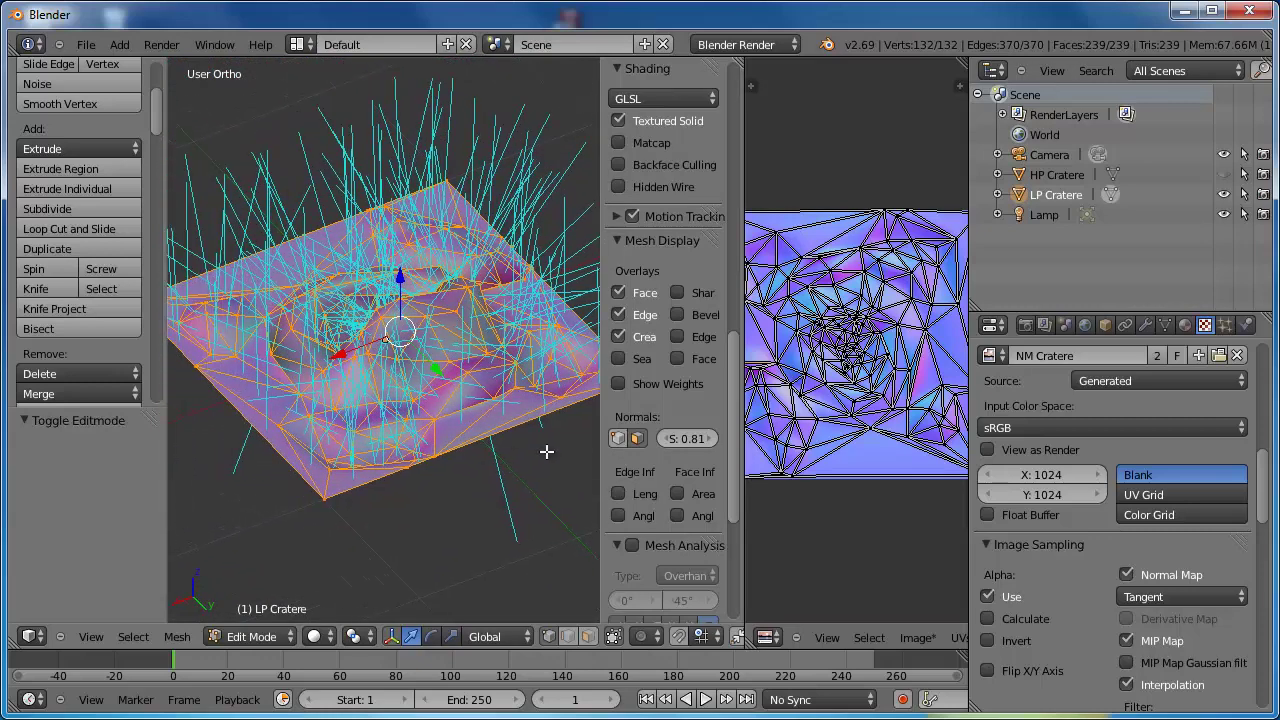
- Hide the face normals and switch the viewport to Texture shading from a lower view
{"action": "left_click", "coordinate": [636, 440]}
{"action": "mouse_move", "coordinate": [377, 382]}
{"action": "middle_mouse_down"}
{"action": "mouse_move", "coordinate": [372, 347]}
{"action": "mouse_move", "coordinate": [317, 468]}
{"action": "middle_mouse_up"}
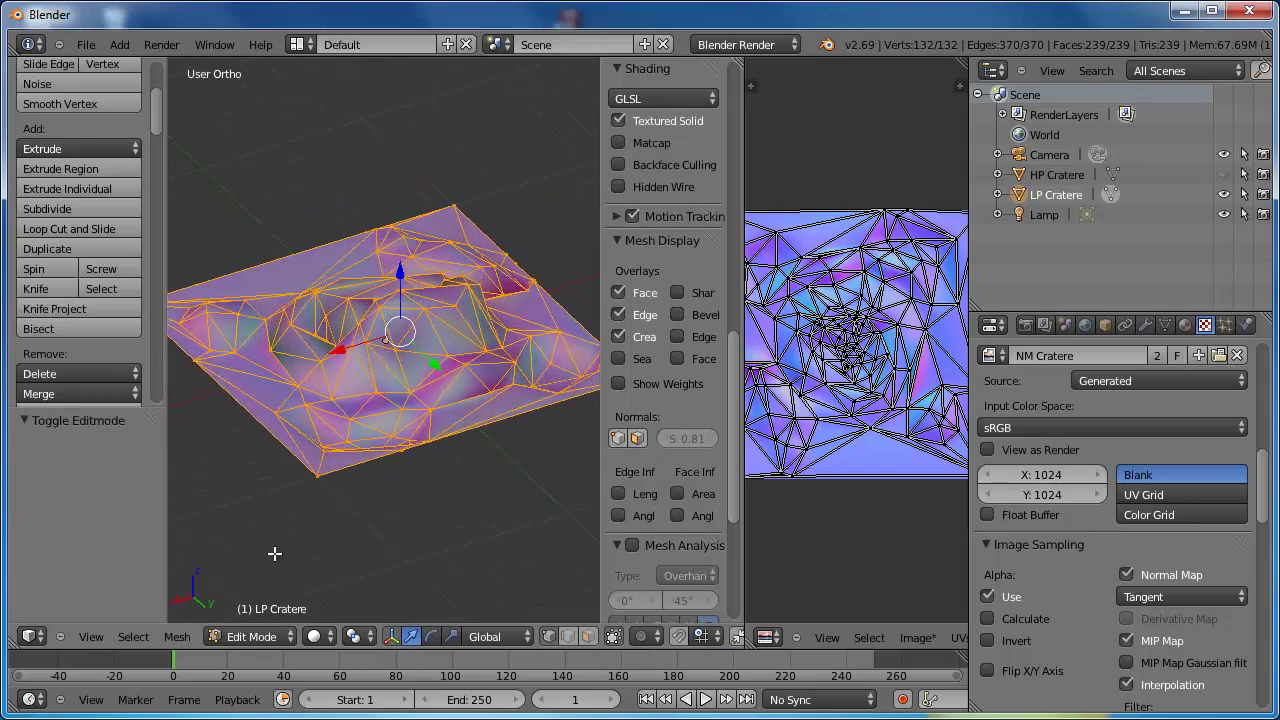
{"action": "left_click", "coordinate": [338, 643]}
{"action": "left_click", "coordinate": [345, 556]}
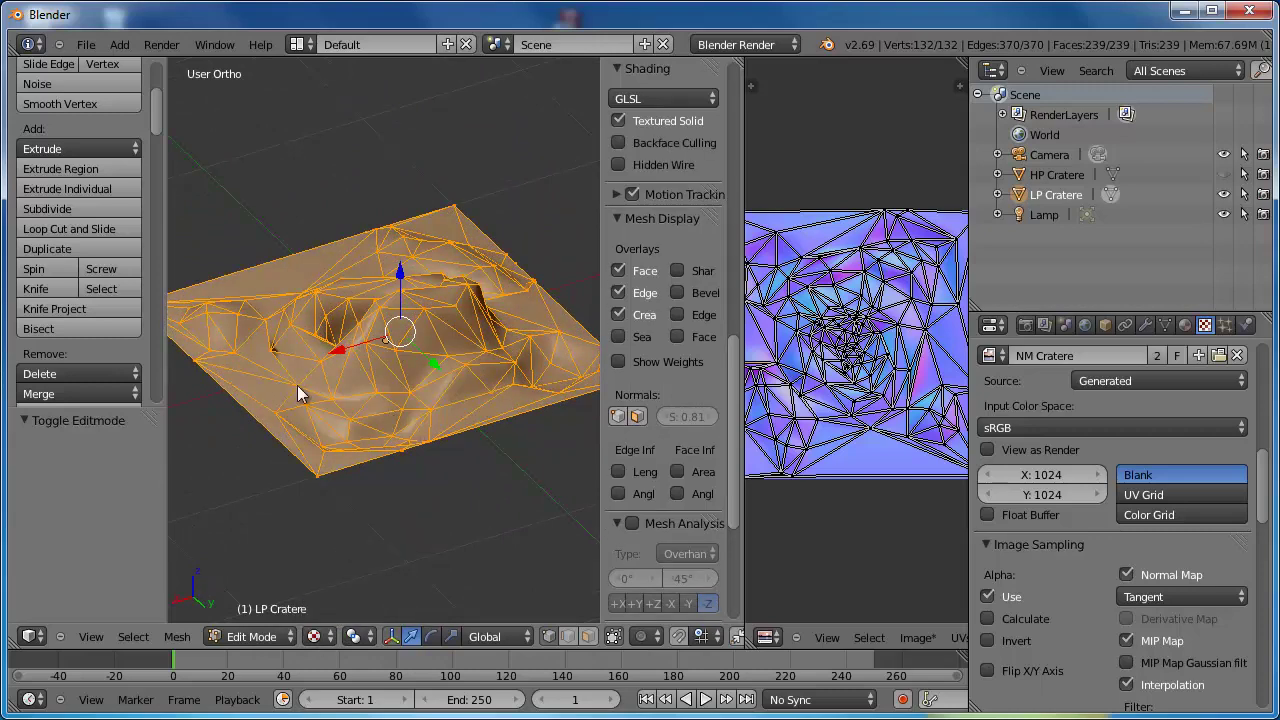
- Return LP Cratere to Object Mode, look it over from several angles, and open the File menu
{"action": "key", "text": "Tab"}
{"action": "middle_click_drag", "start_coordinate": [300, 392], "coordinate": [5, 344]}
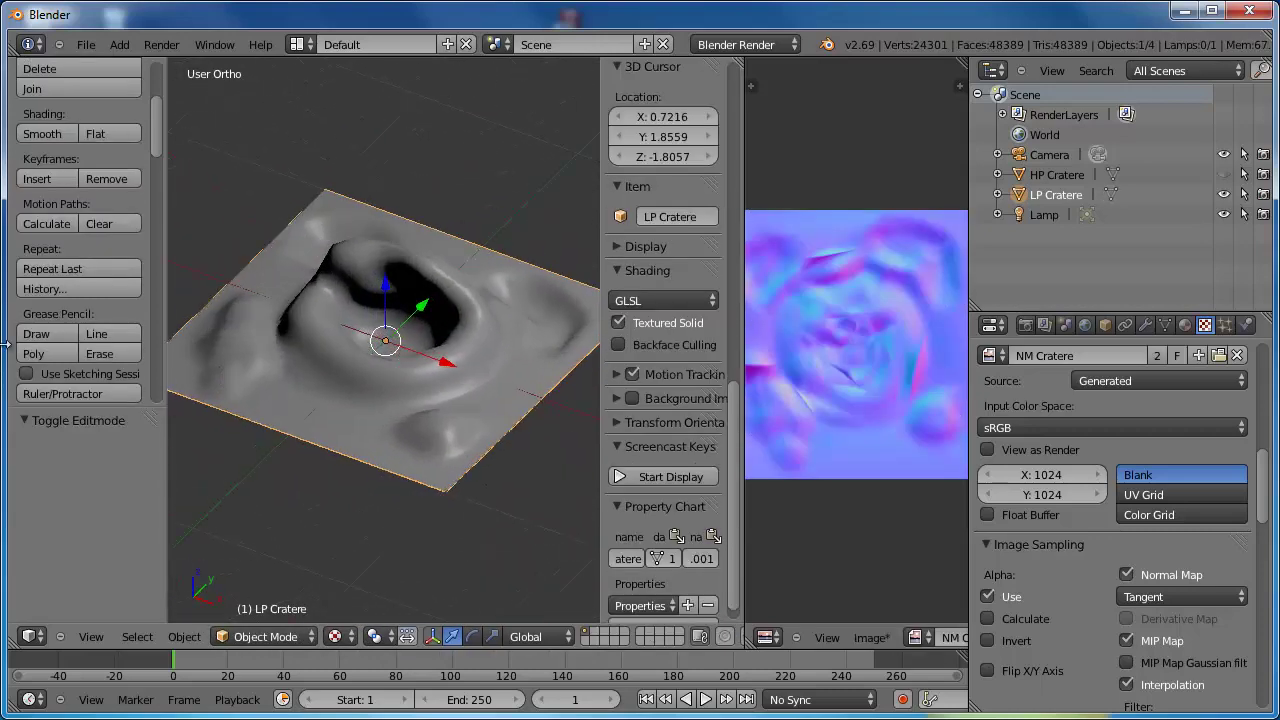
{"action": "mouse_move", "coordinate": [257, 354]}
{"action": "middle_mouse_down"}
{"action": "mouse_move", "coordinate": [340, 393]}
{"action": "mouse_move", "coordinate": [353, 296]}
{"action": "mouse_move", "coordinate": [333, 371]}
{"action": "mouse_move", "coordinate": [357, 368]}
{"action": "mouse_move", "coordinate": [347, 346]}
{"action": "mouse_move", "coordinate": [343, 400]}
{"action": "middle_mouse_up"}
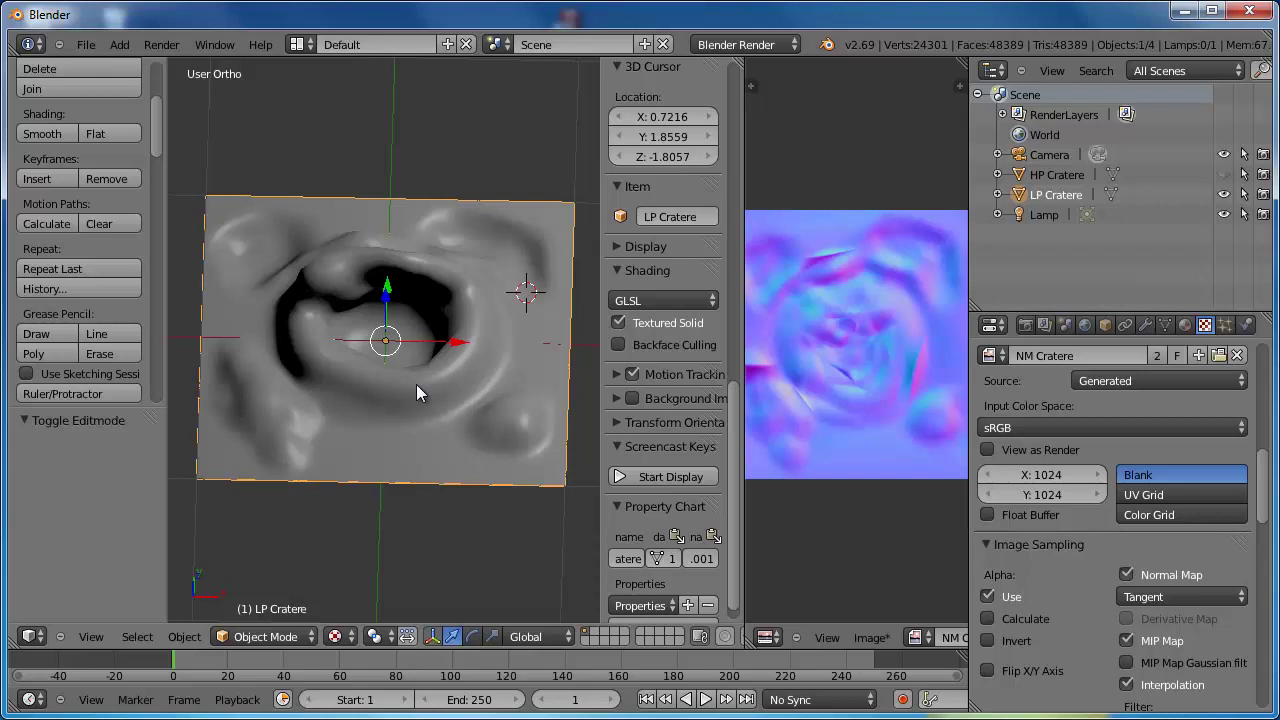
{"action": "scroll", "coordinate": [302, 318], "scroll_direction": "up", "scroll_amount": 1}
{"action": "scroll", "coordinate": [302, 318], "scroll_direction": "down", "scroll_amount": 2}
{"action": "middle_click_drag", "start_coordinate": [306, 317], "coordinate": [330, 272]}
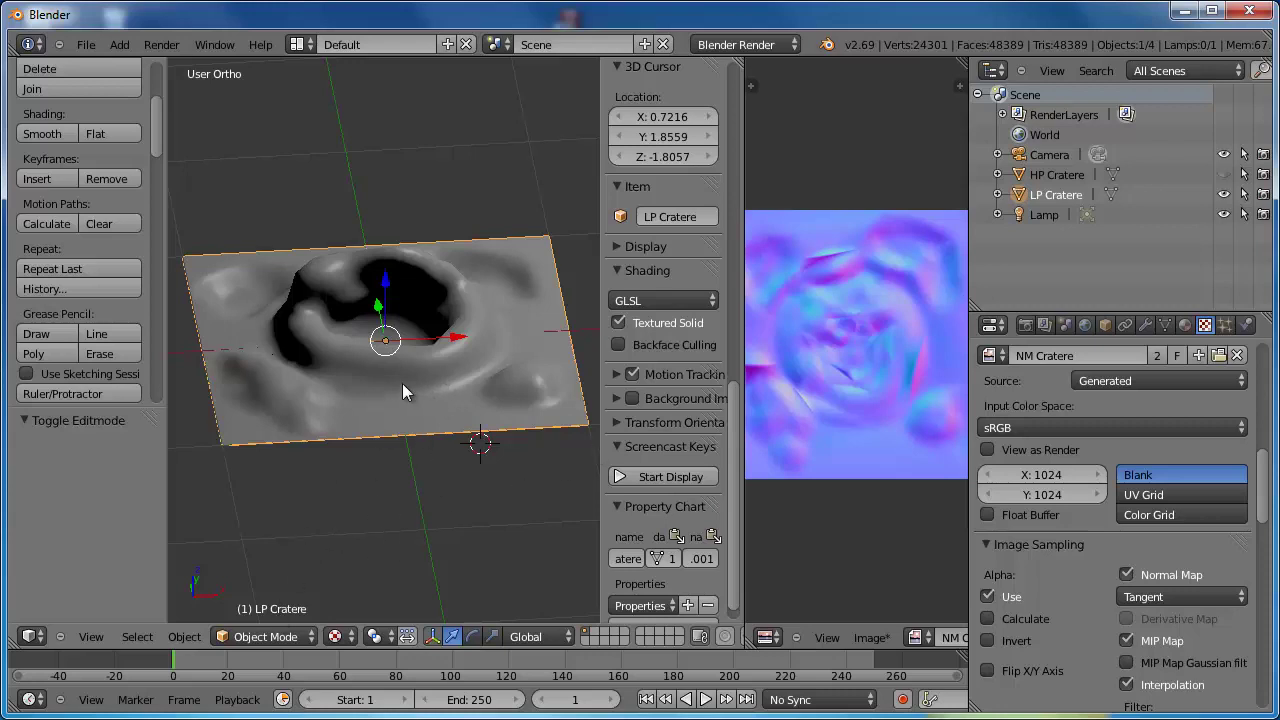
{"action": "left_click", "coordinate": [87, 45]}
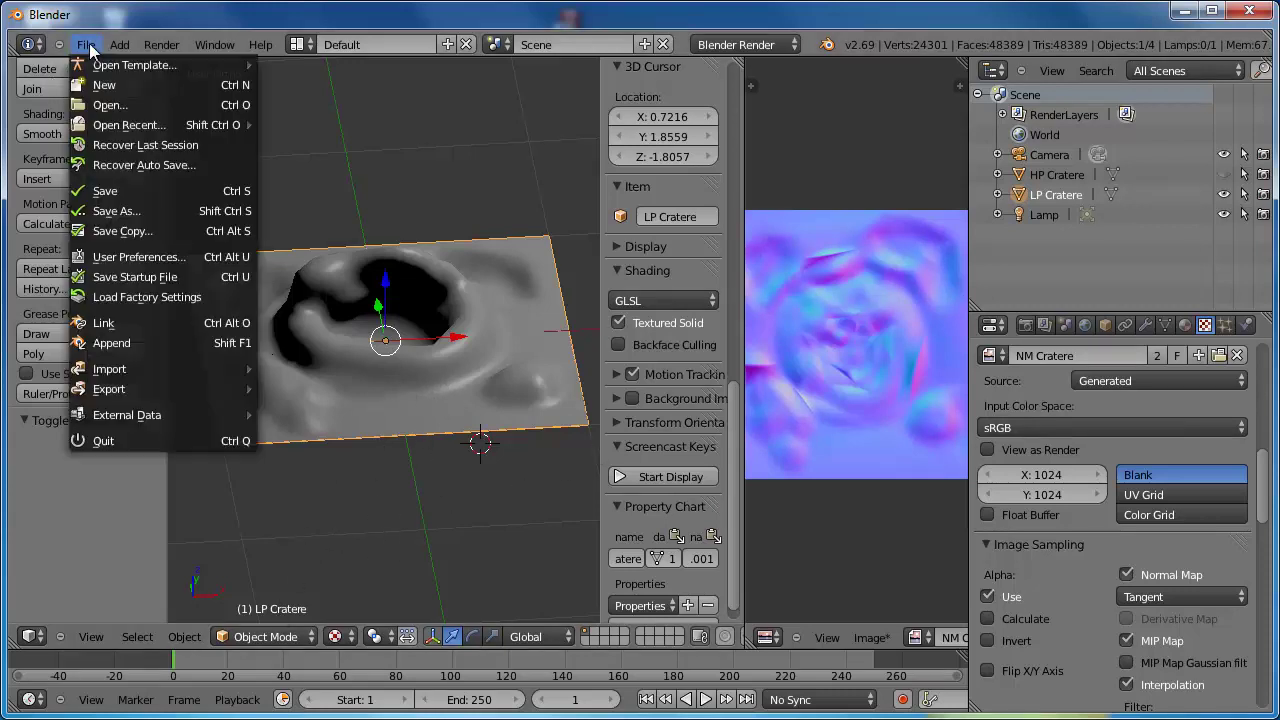
{"action": "mouse_move", "coordinate": [110, 389]}
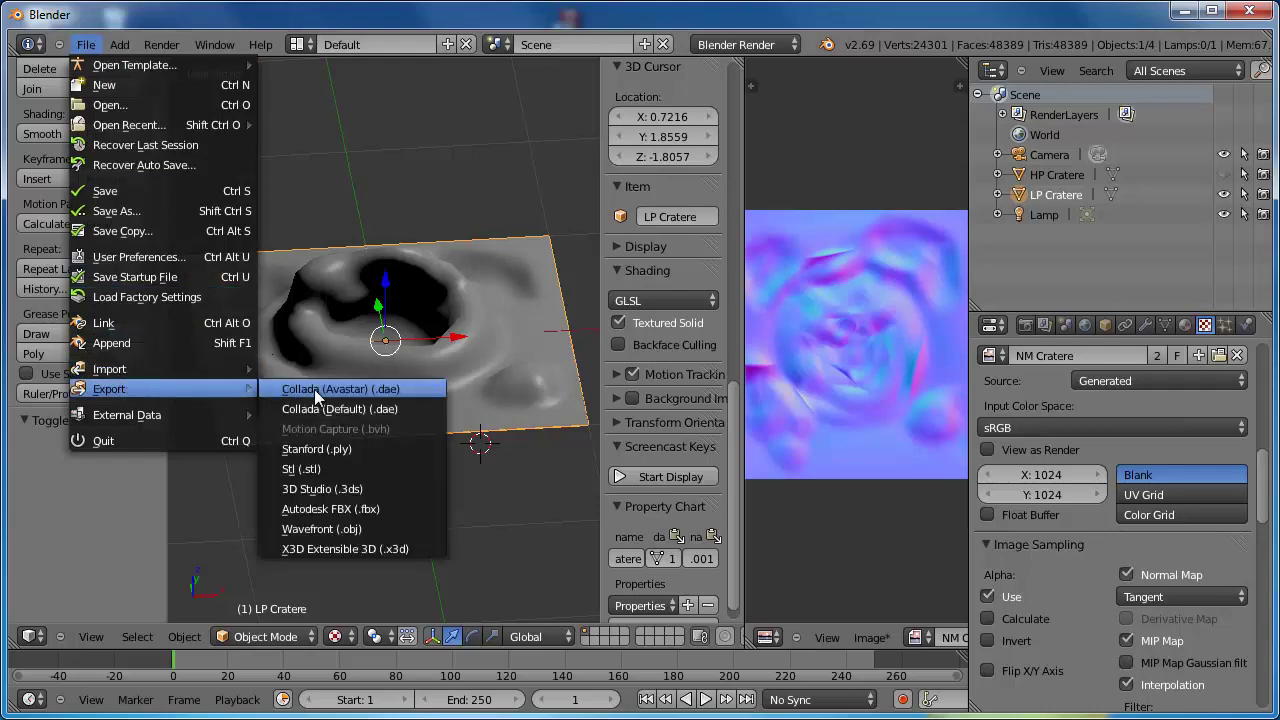
- Switch from the Avastar exporter to Collada (Default) with the SL+Open Sim Static preset
{"action": "left_click", "coordinate": [315, 389]}
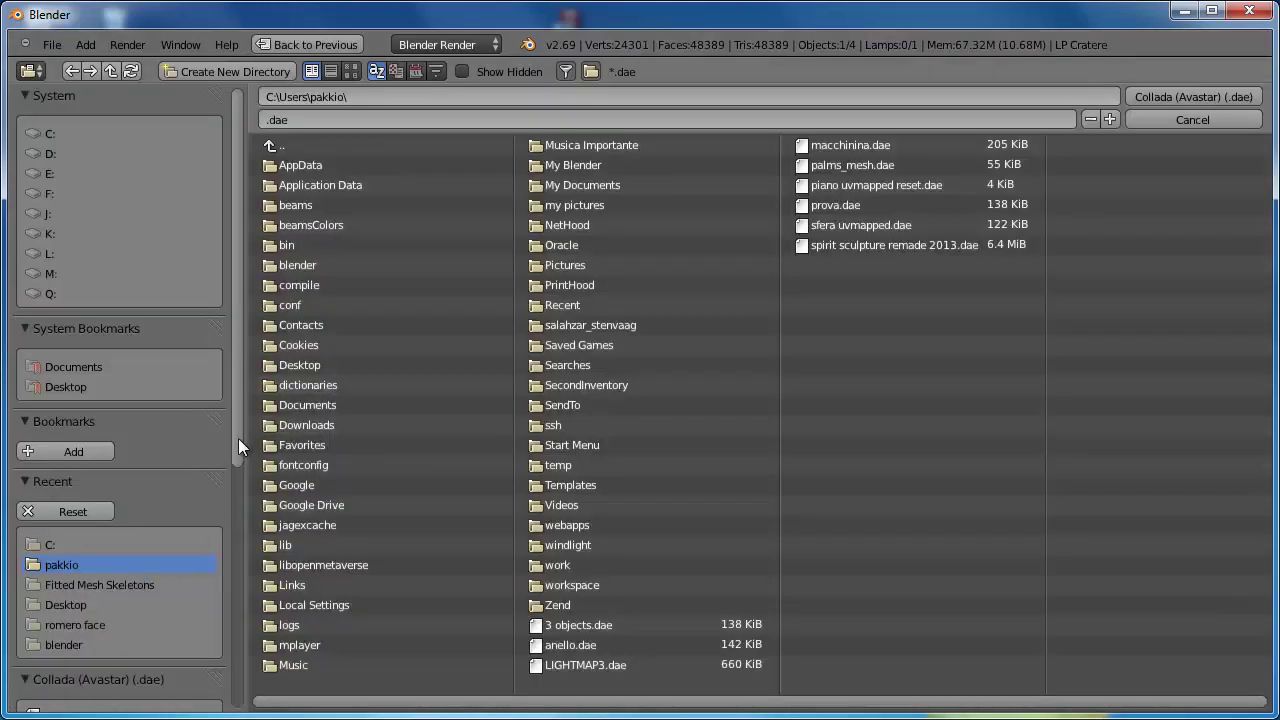
{"action": "left_click", "coordinate": [56, 544]}
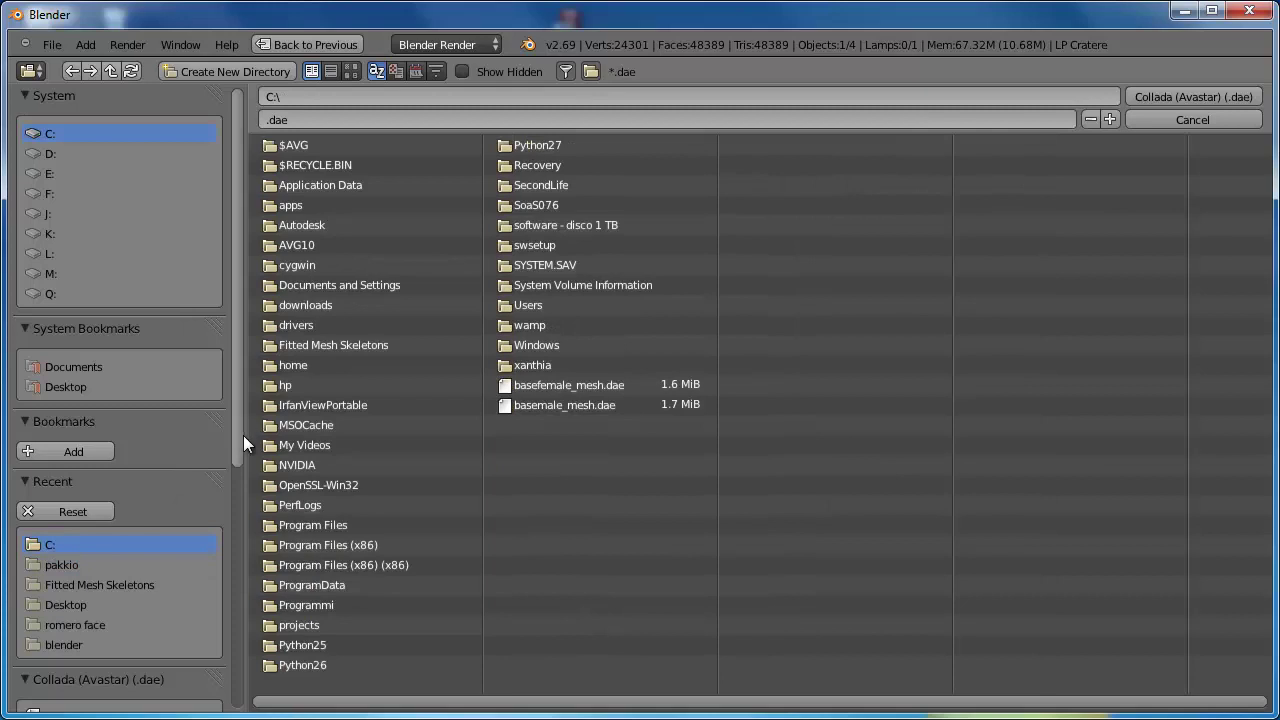
{"action": "left_click_drag", "start_coordinate": [243, 435], "coordinate": [248, 675]}
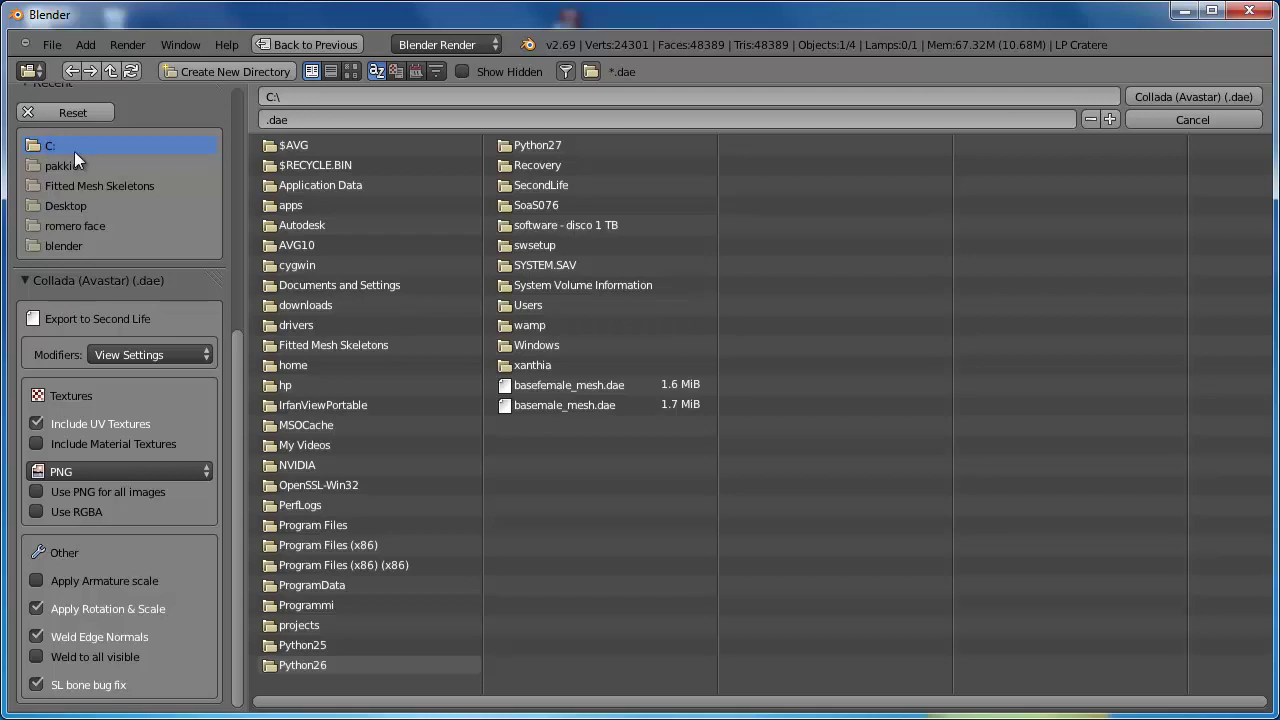
{"action": "left_click", "coordinate": [43, 48]}
{"action": "mouse_move", "coordinate": [76, 389]}
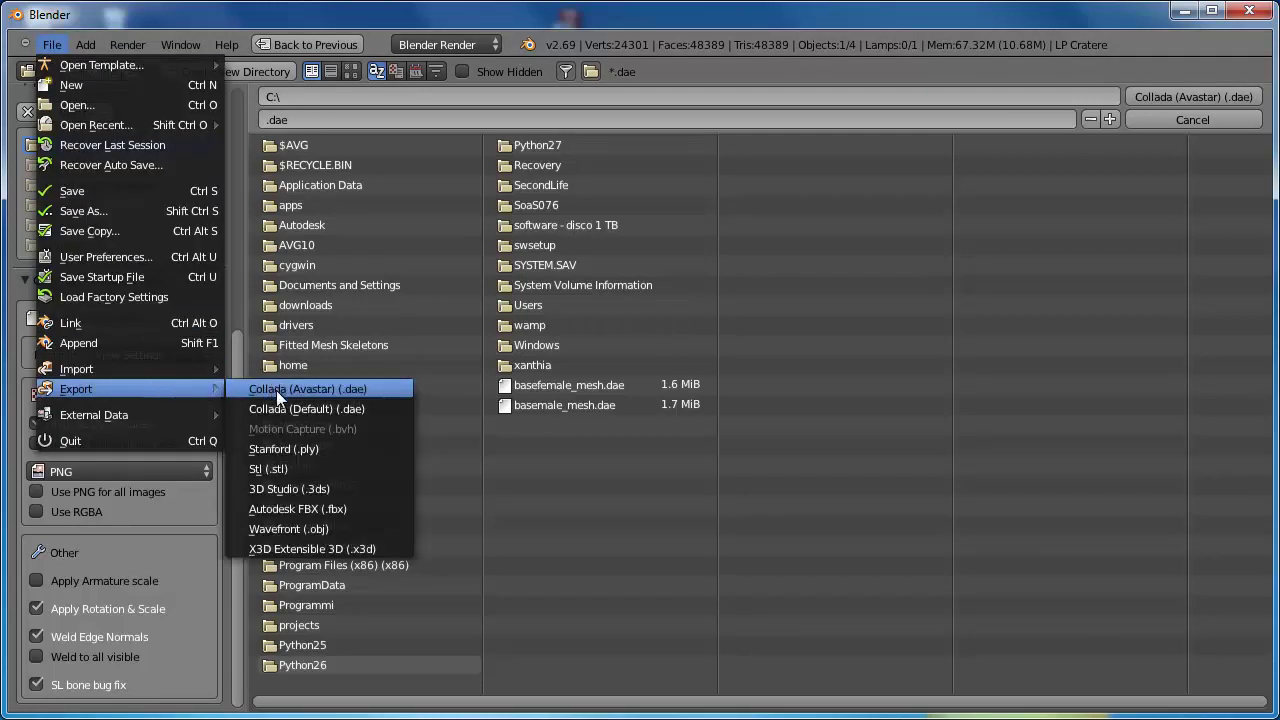
{"action": "left_click", "coordinate": [303, 409]}
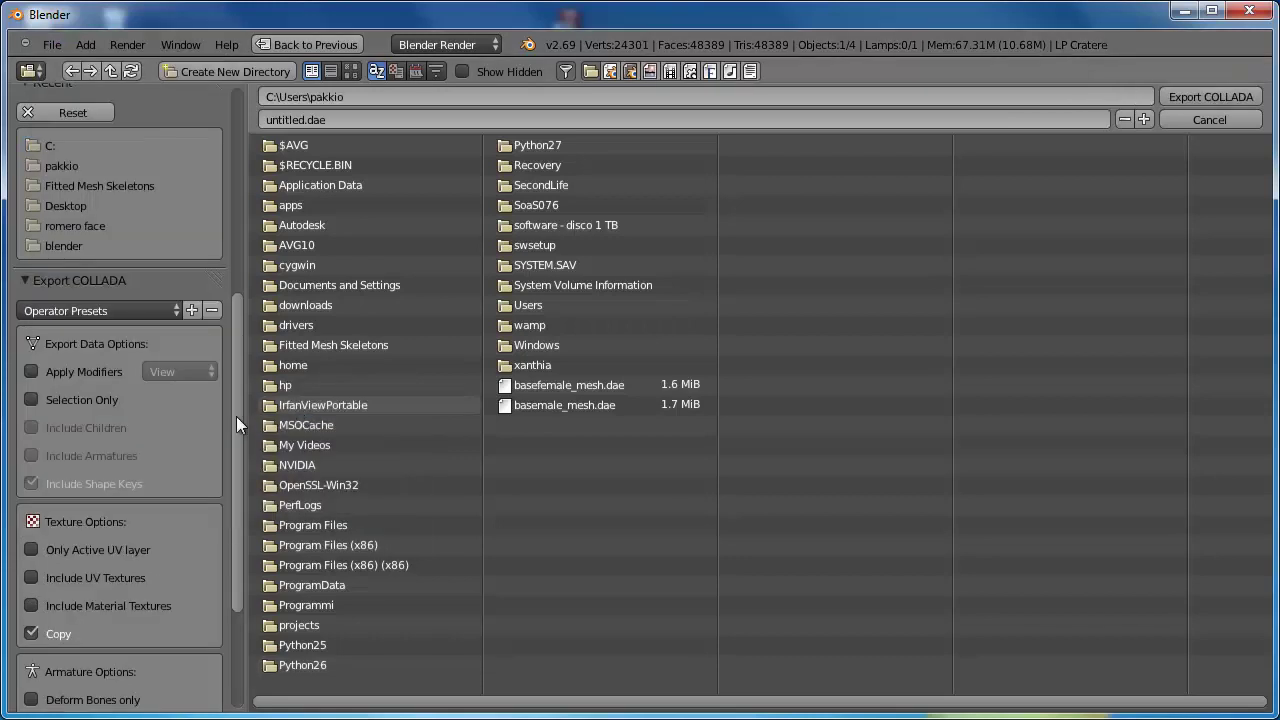
{"action": "left_click_drag", "start_coordinate": [237, 420], "coordinate": [235, 467]}
{"action": "scroll", "coordinate": [166, 365], "scroll_direction": "down", "scroll_amount": 1}
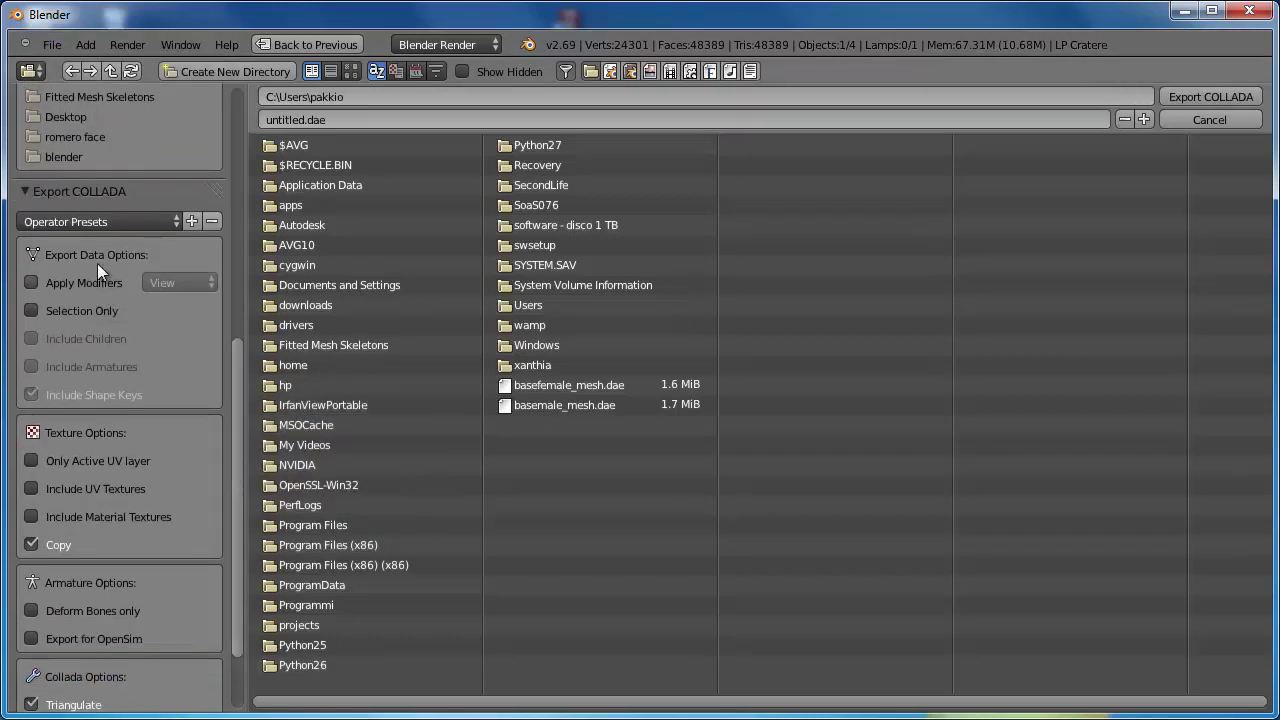
{"action": "left_click", "coordinate": [94, 221]}
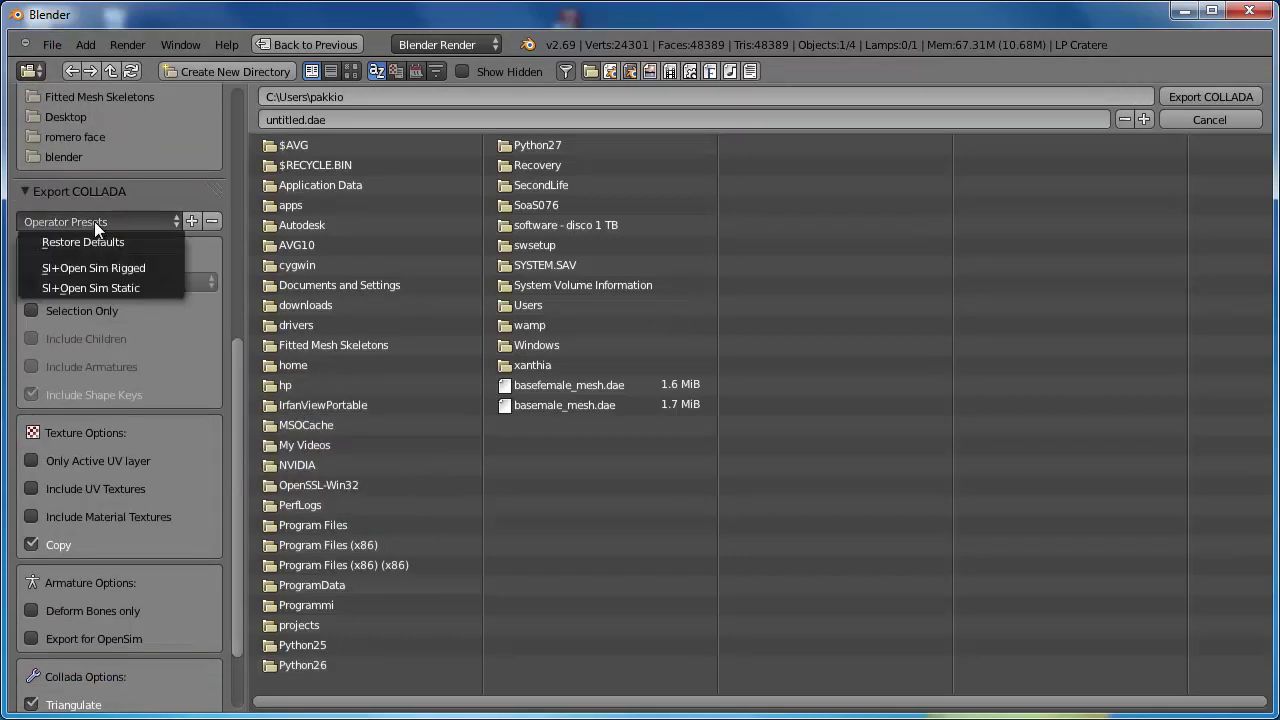
{"action": "left_click", "coordinate": [105, 286]}
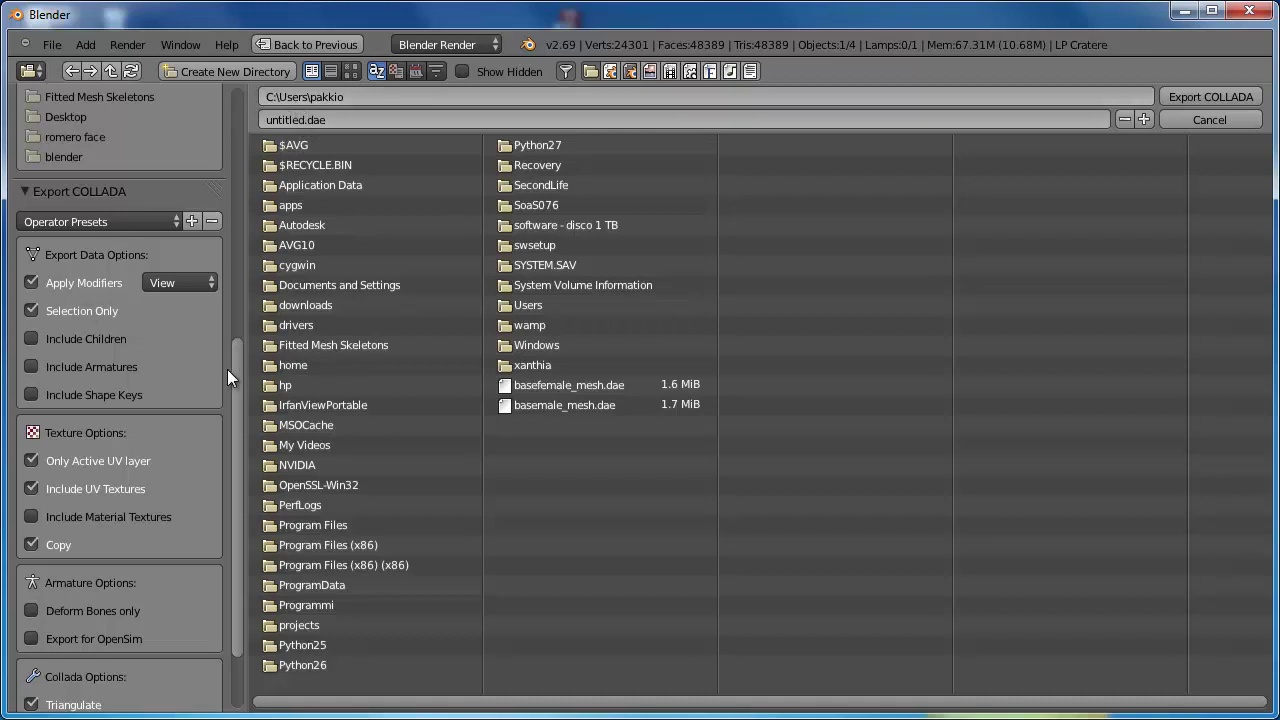
- Target the C: drive and name the export file LP Cratere
{"action": "left_click_drag", "start_coordinate": [235, 360], "coordinate": [257, 94]}
{"action": "left_click", "coordinate": [78, 130]}
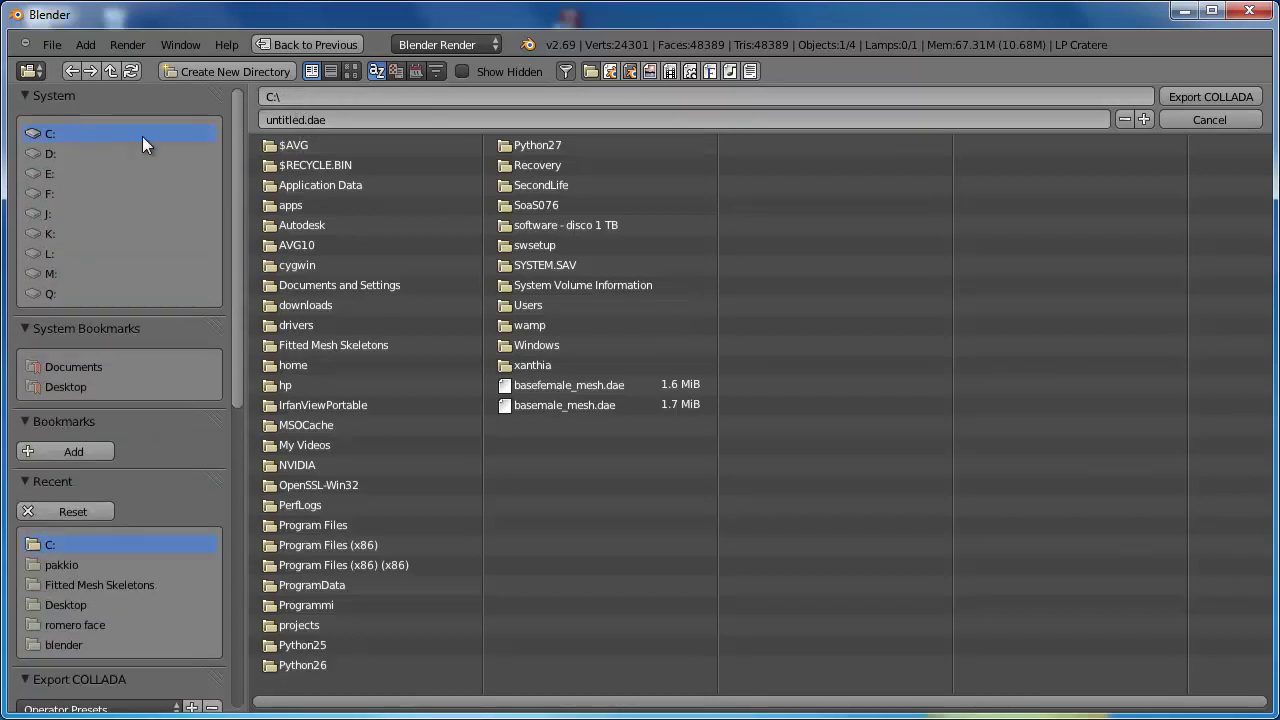
{"action": "left_click", "coordinate": [282, 123]}
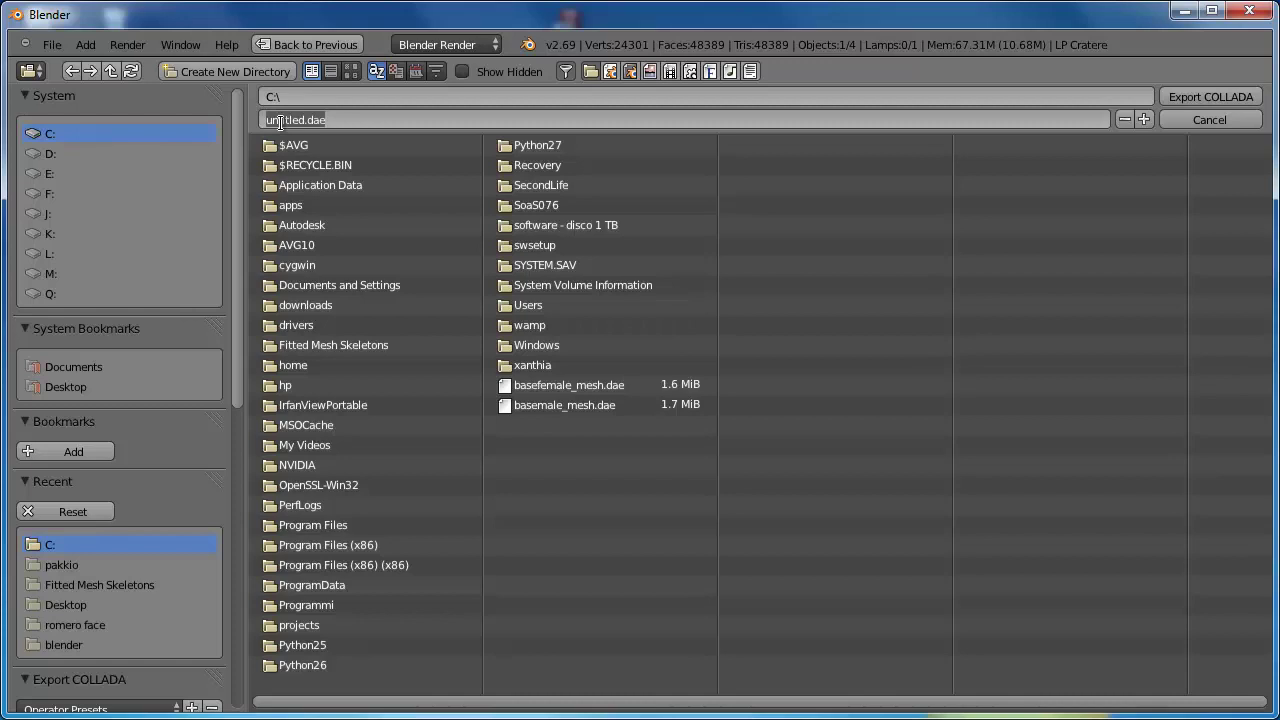
{"action": "key", "text": "BackSpace"}
{"action": "type", "text": "LP Cratere"}
{"action": "key", "text": "Return"}
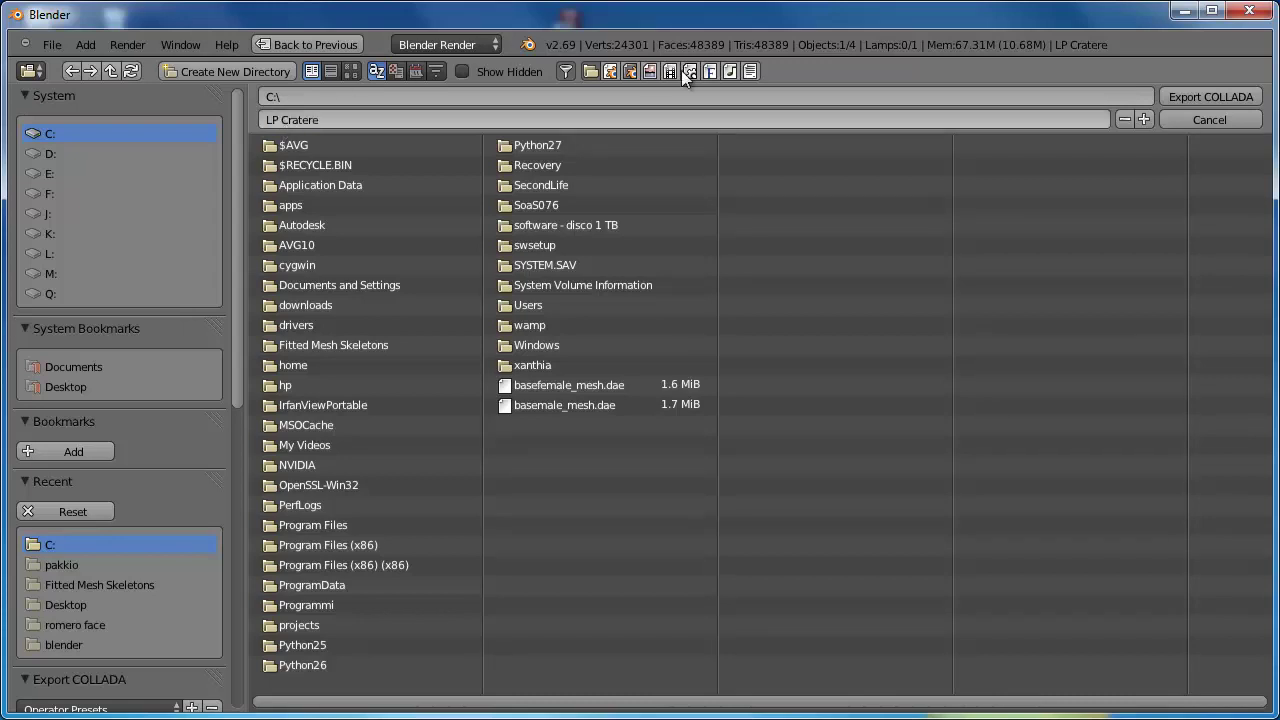
- Export LP Cratere as COLLADA to C:\, check the Info log, and go back to the Layout view
{"action": "left_click", "coordinate": [1176, 97]}
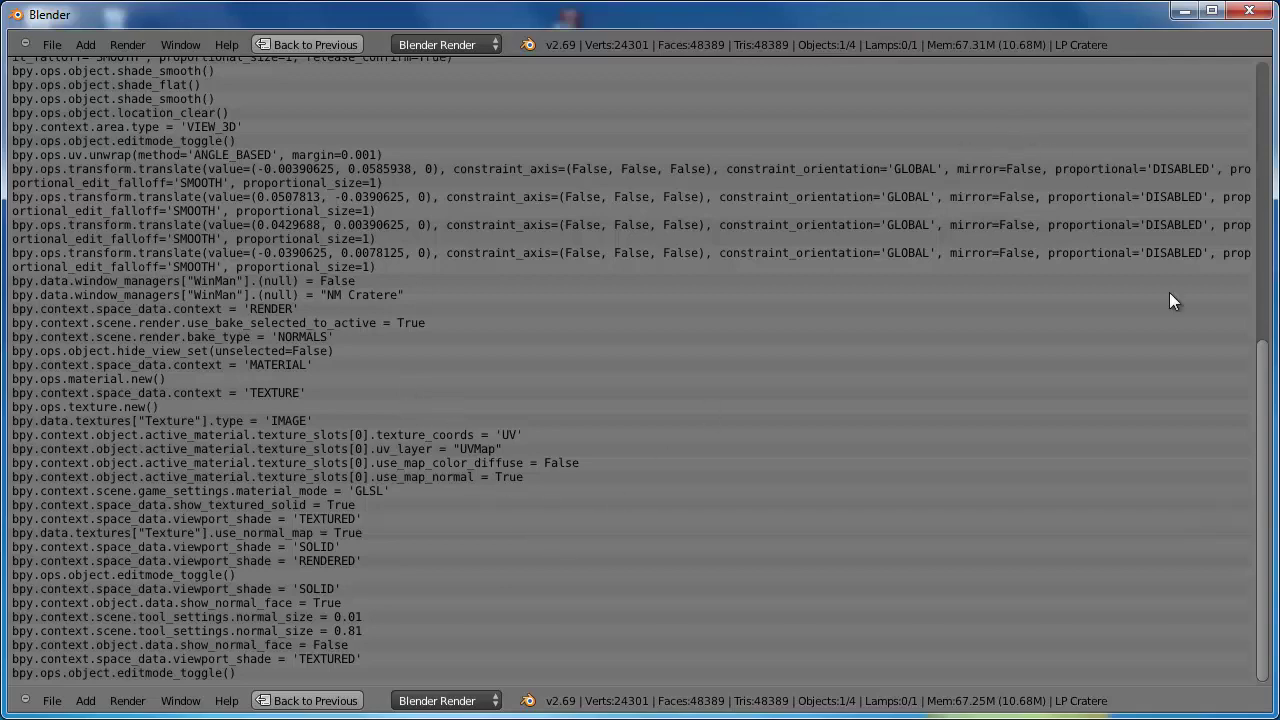
{"action": "left_click_drag", "start_coordinate": [1266, 381], "coordinate": [937, 97]}
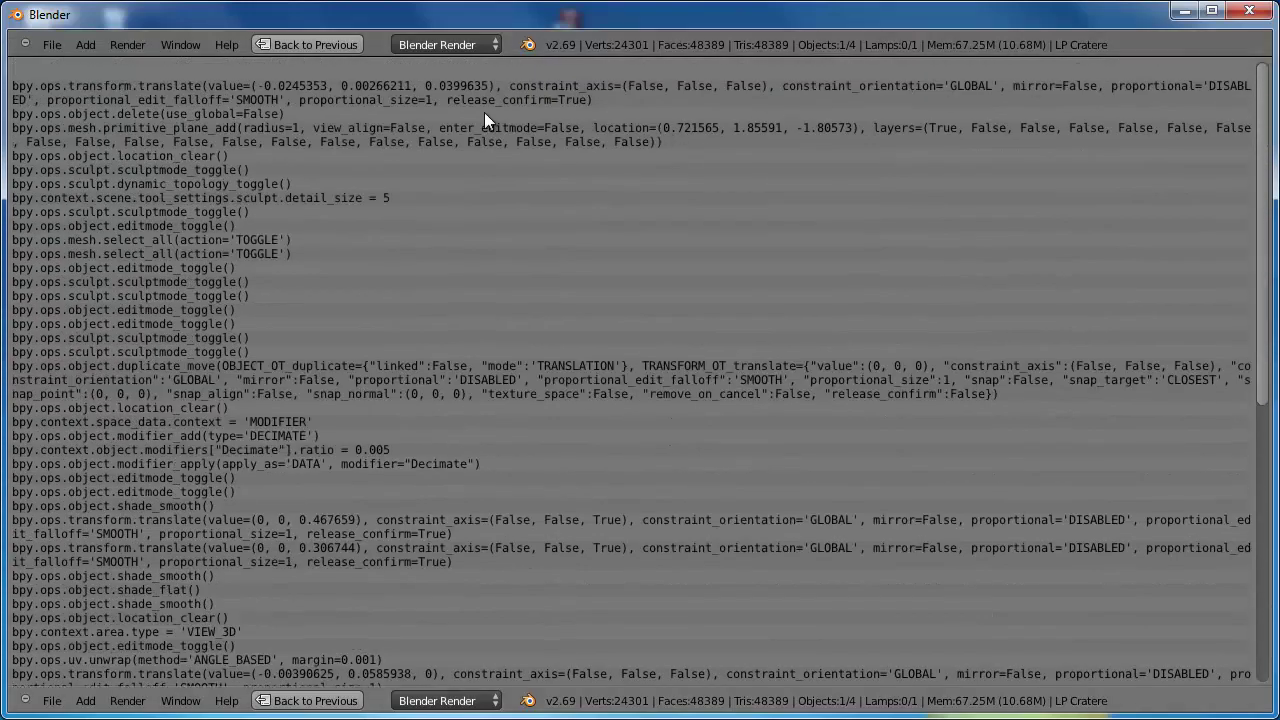
{"action": "left_click", "coordinate": [338, 44]}
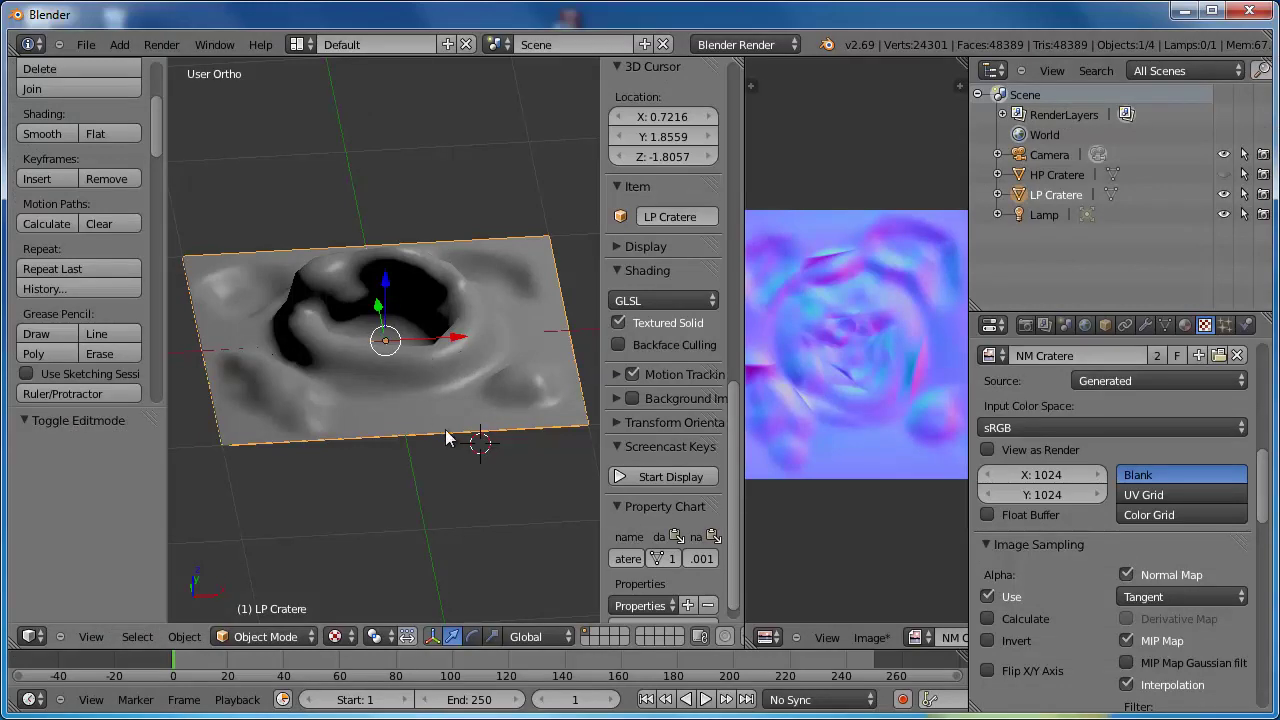
- Save the baked normal map image as C:\NM Cratere1.png
{"action": "left_click", "coordinate": [869, 639]}
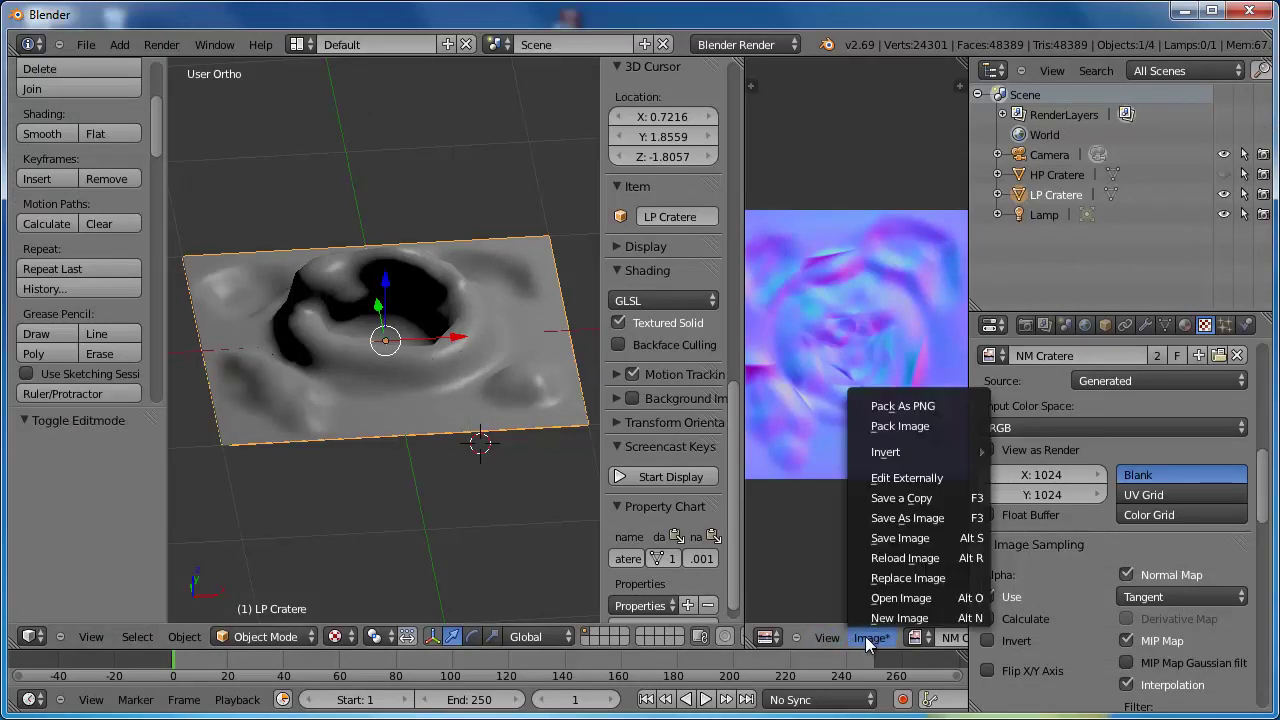
{"action": "left_click", "coordinate": [908, 518]}
{"action": "left_click", "coordinate": [52, 133]}
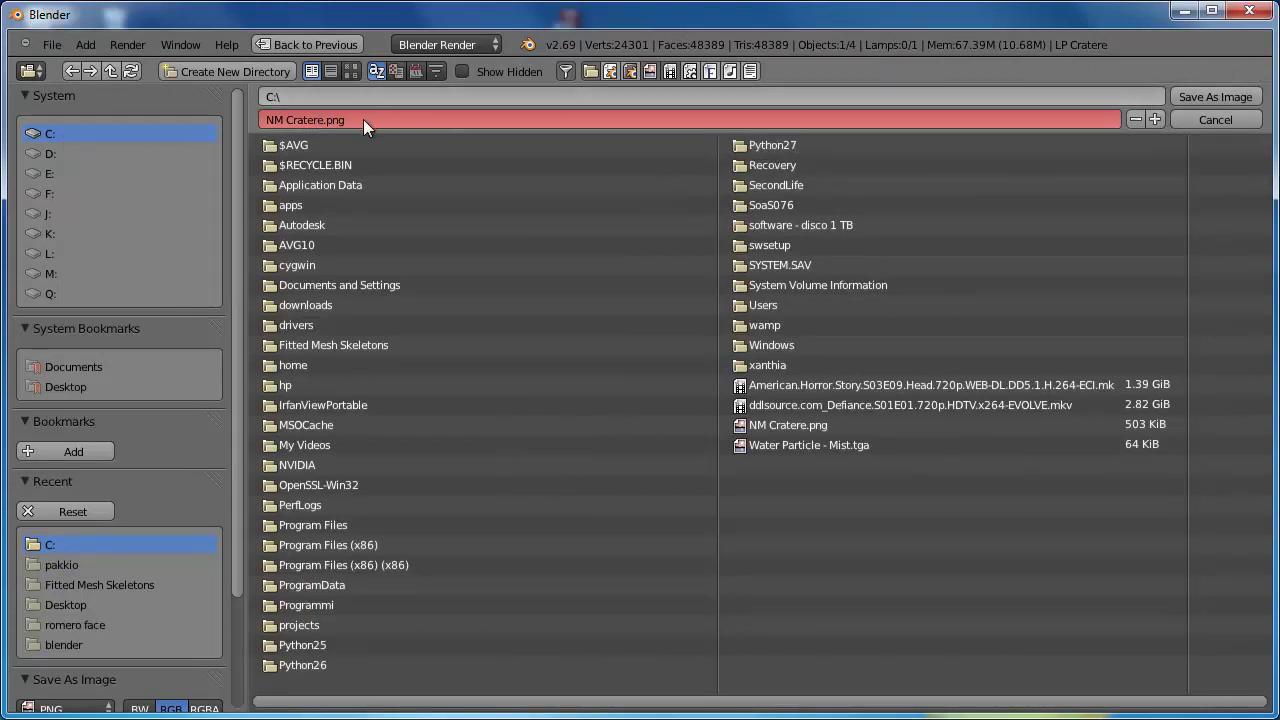
{"action": "left_click", "coordinate": [327, 121]}
{"action": "left_click", "coordinate": [327, 121]}
{"action": "type", "text": "1"}
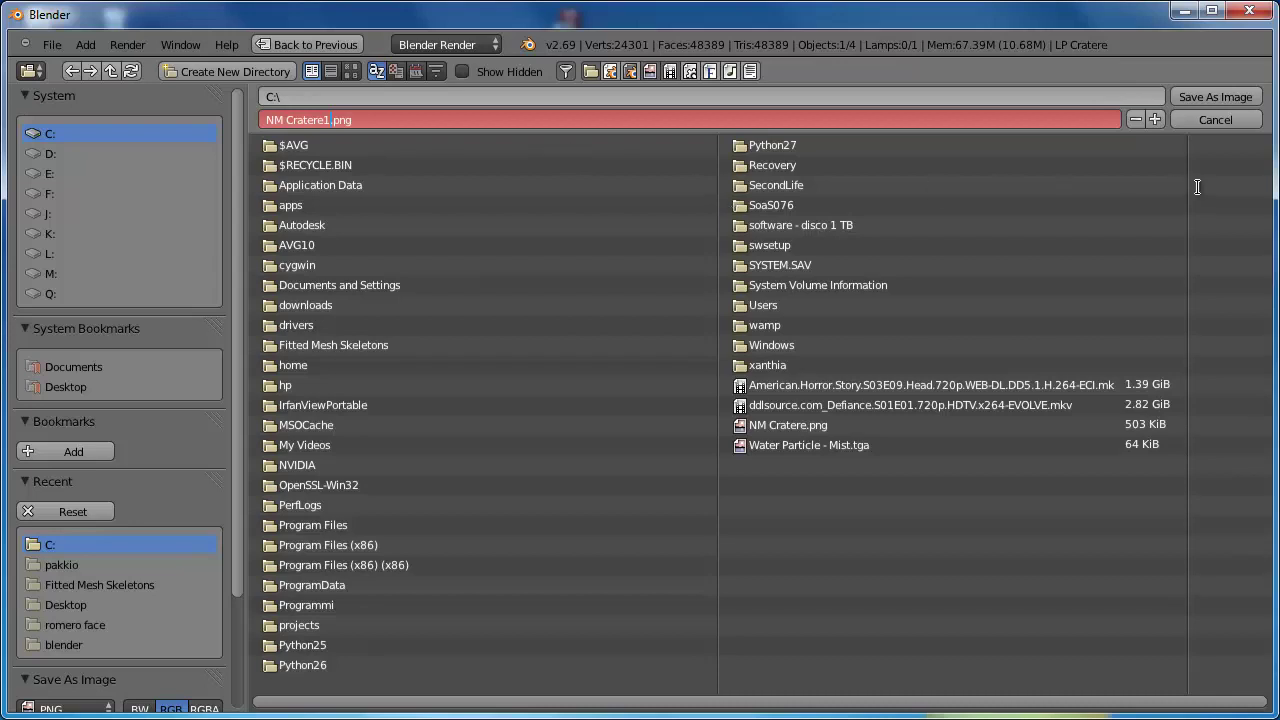
{"action": "left_click", "coordinate": [1213, 104]}
{"action": "left_click", "coordinate": [1213, 101]}
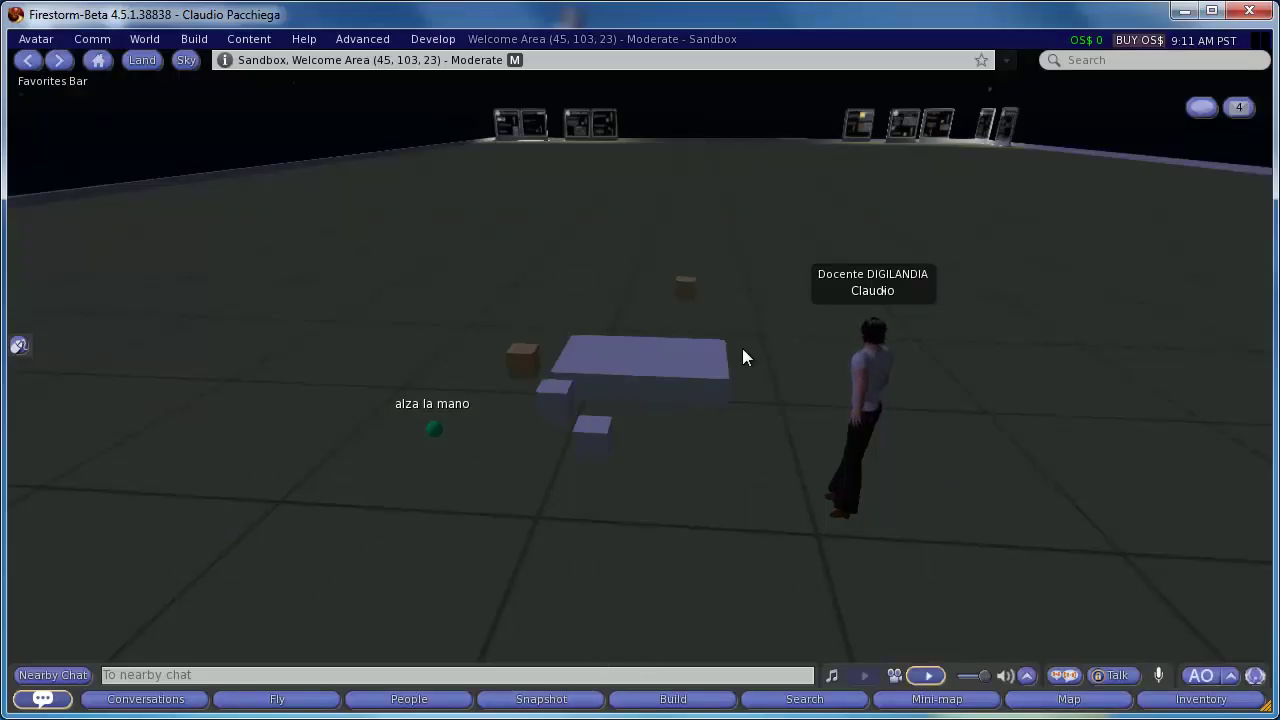
- Set the Firestorm sky to midday, turn the avatar around, and bring up the Upload choices
{"action": "key", "text": "Escape"}
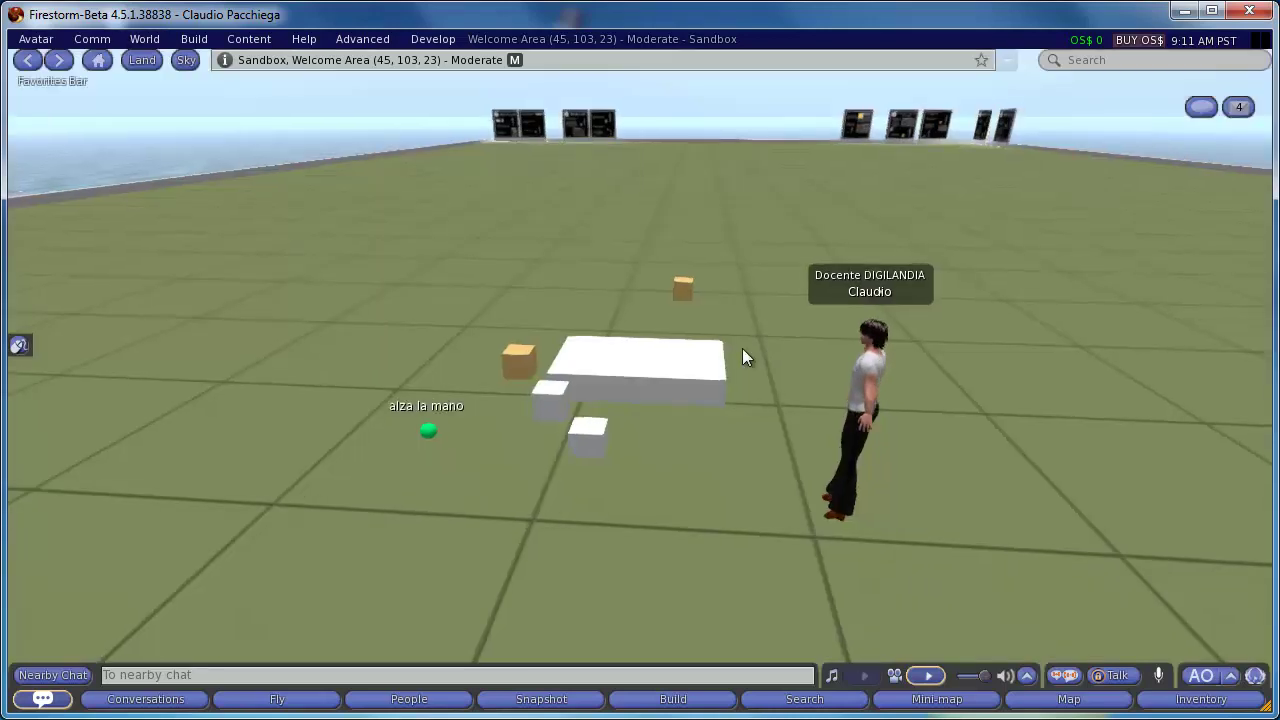
{"action": "key", "text": "Right"}
{"action": "key", "text": "Left"}
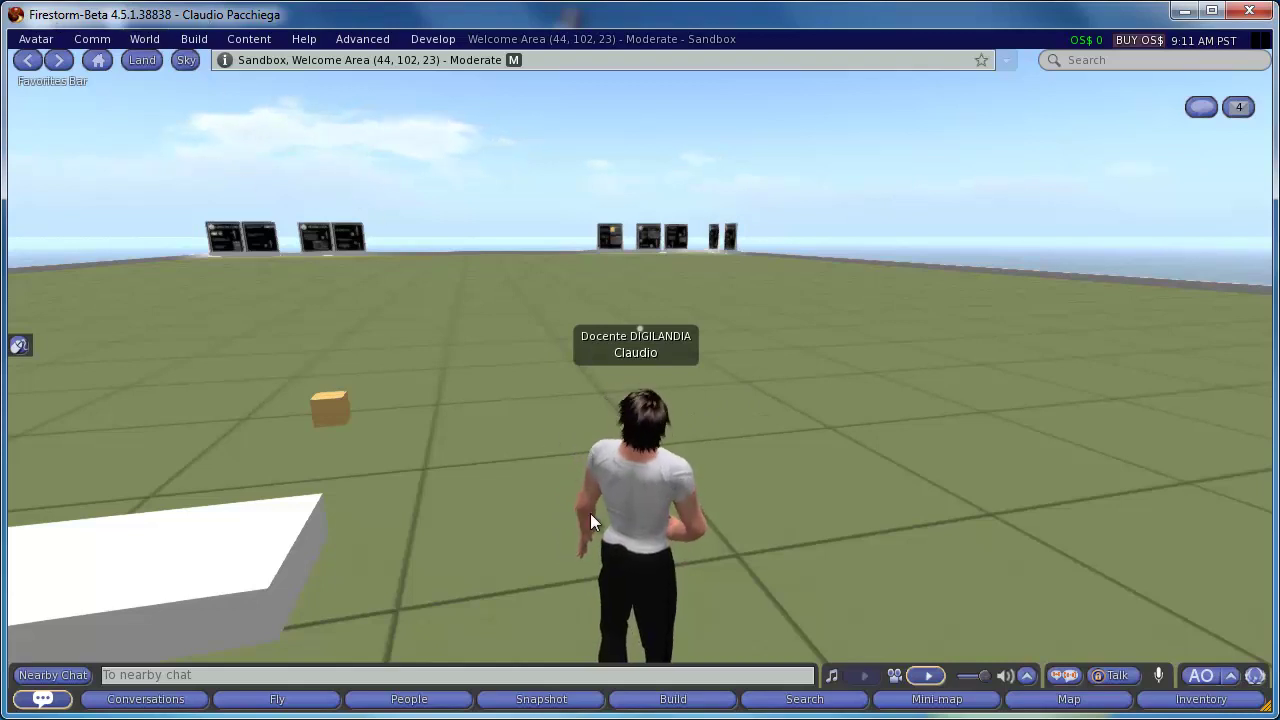
{"action": "left_click", "coordinate": [36, 39]}
{"action": "mouse_move", "coordinate": [45, 312]}
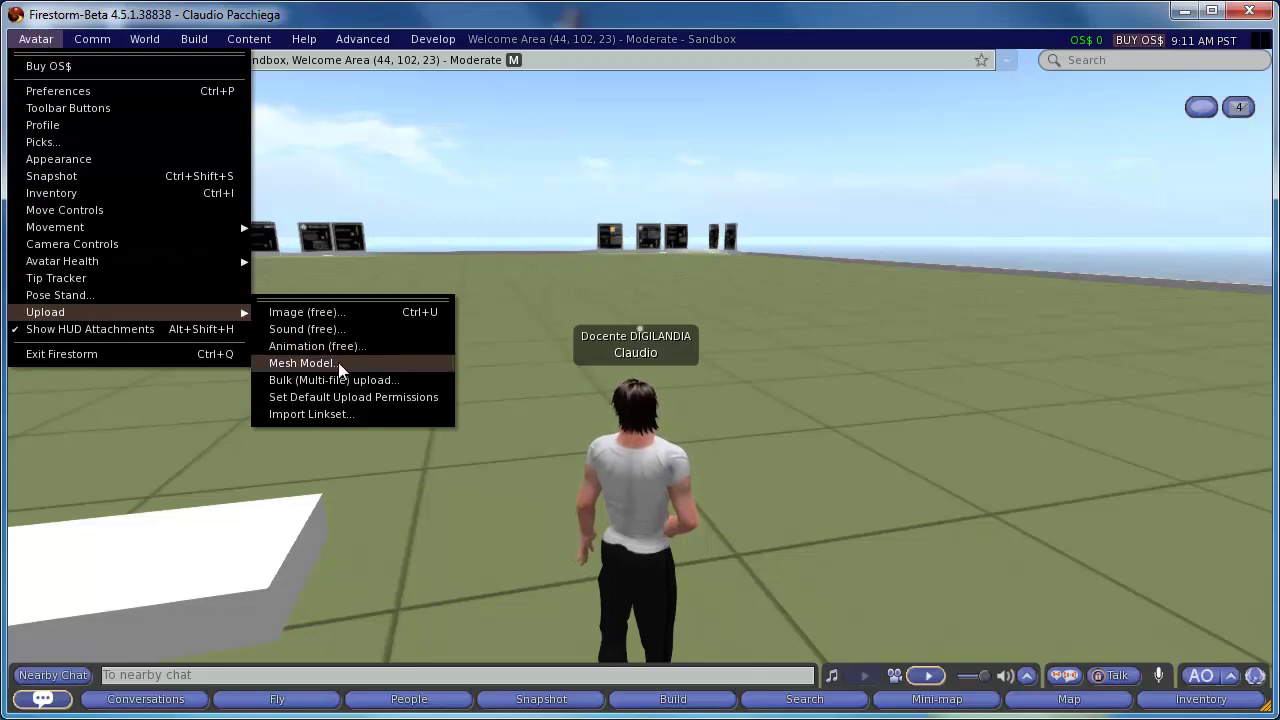
- Upload LP Cratere.dae as mesh model 'LP crater' after calculating its weights and fee
{"action": "left_click", "coordinate": [338, 362]}
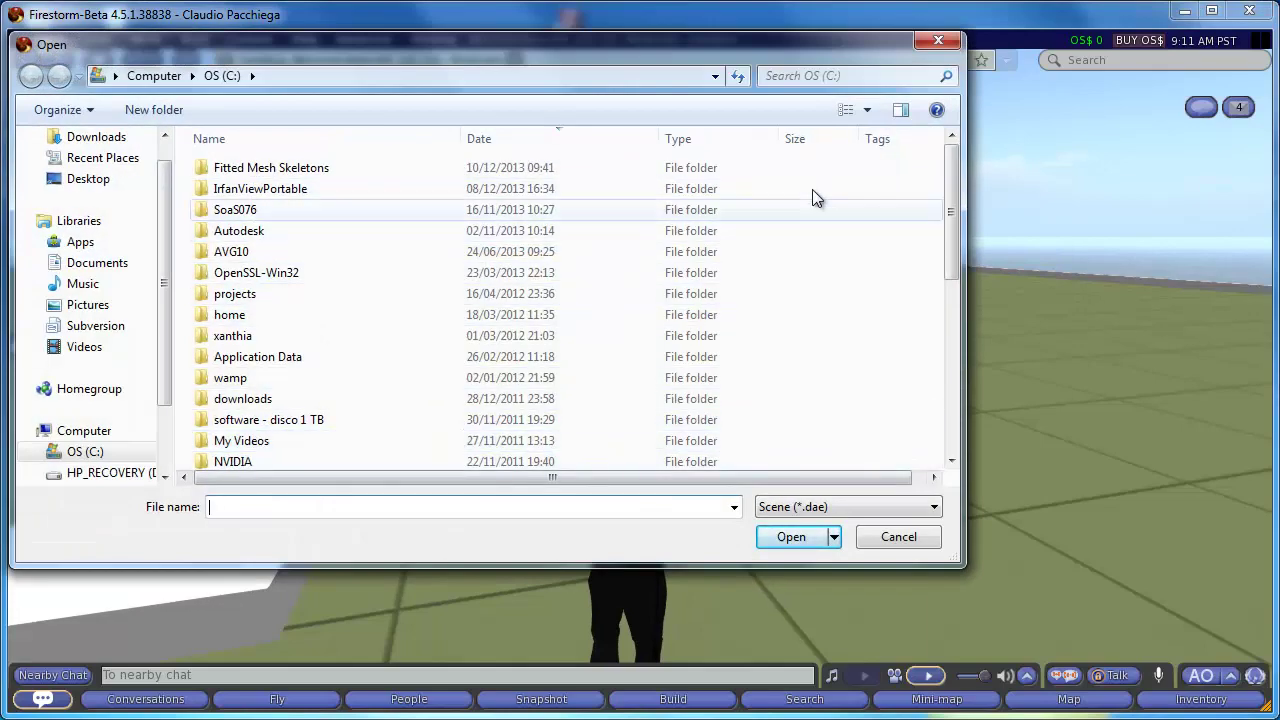
{"action": "left_click_drag", "start_coordinate": [945, 215], "coordinate": [931, 386]}
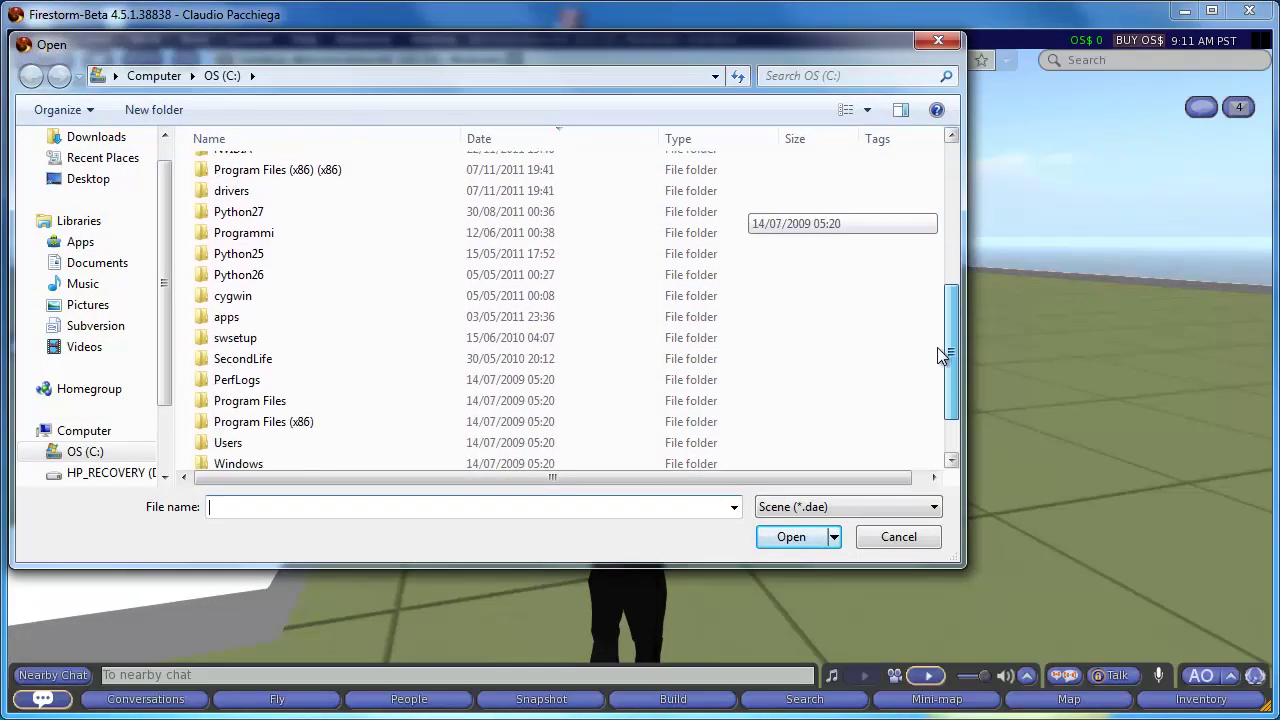
{"action": "left_click", "coordinate": [300, 416]}
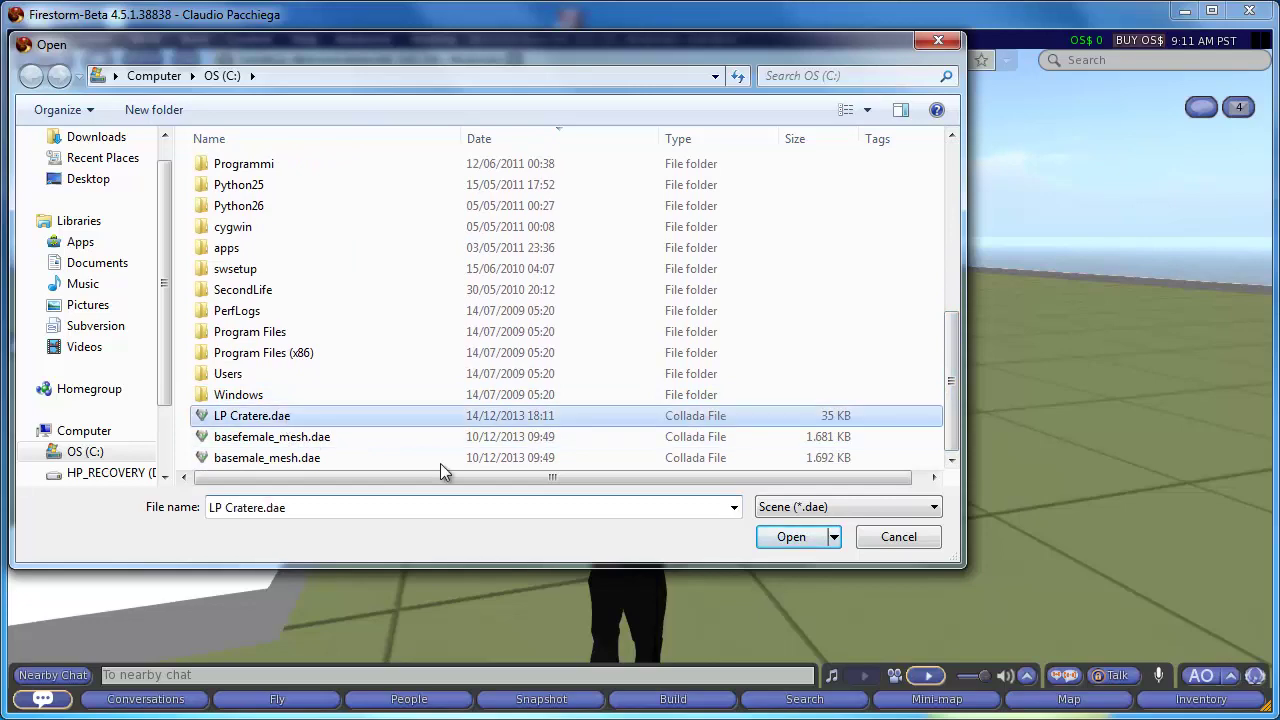
{"action": "left_click", "coordinate": [804, 534]}
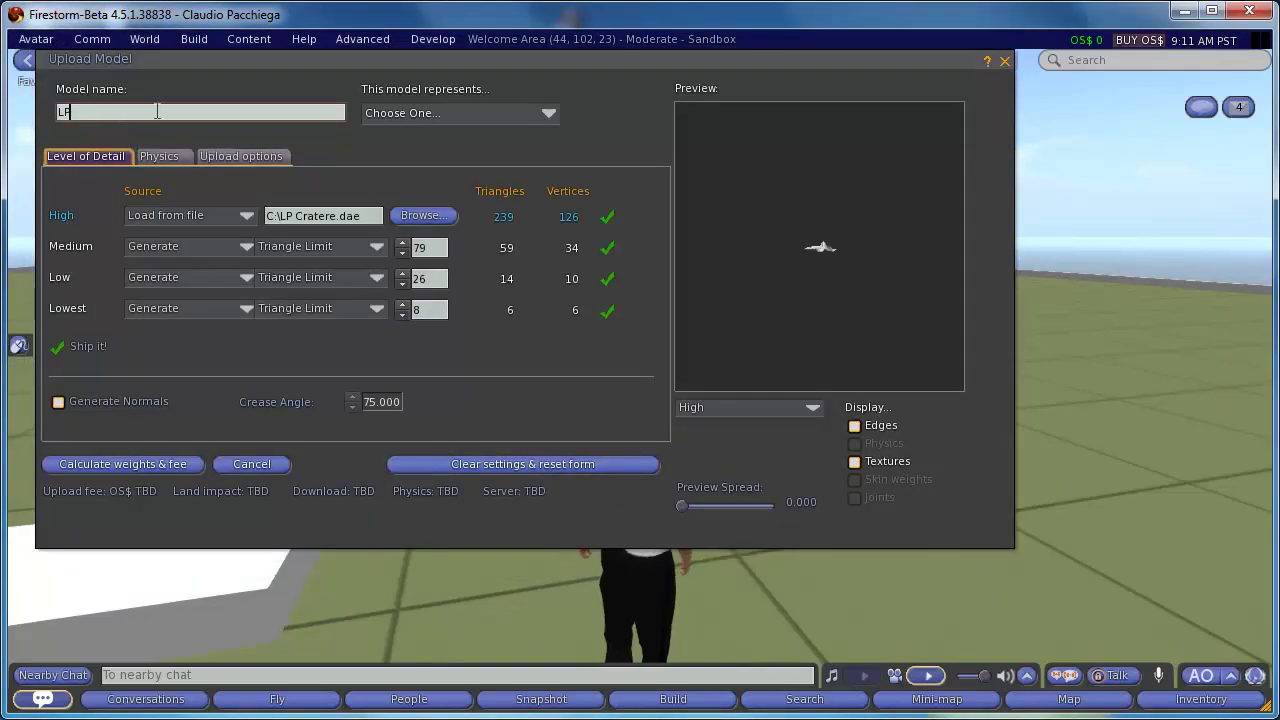
{"action": "type", "text": " crater"}
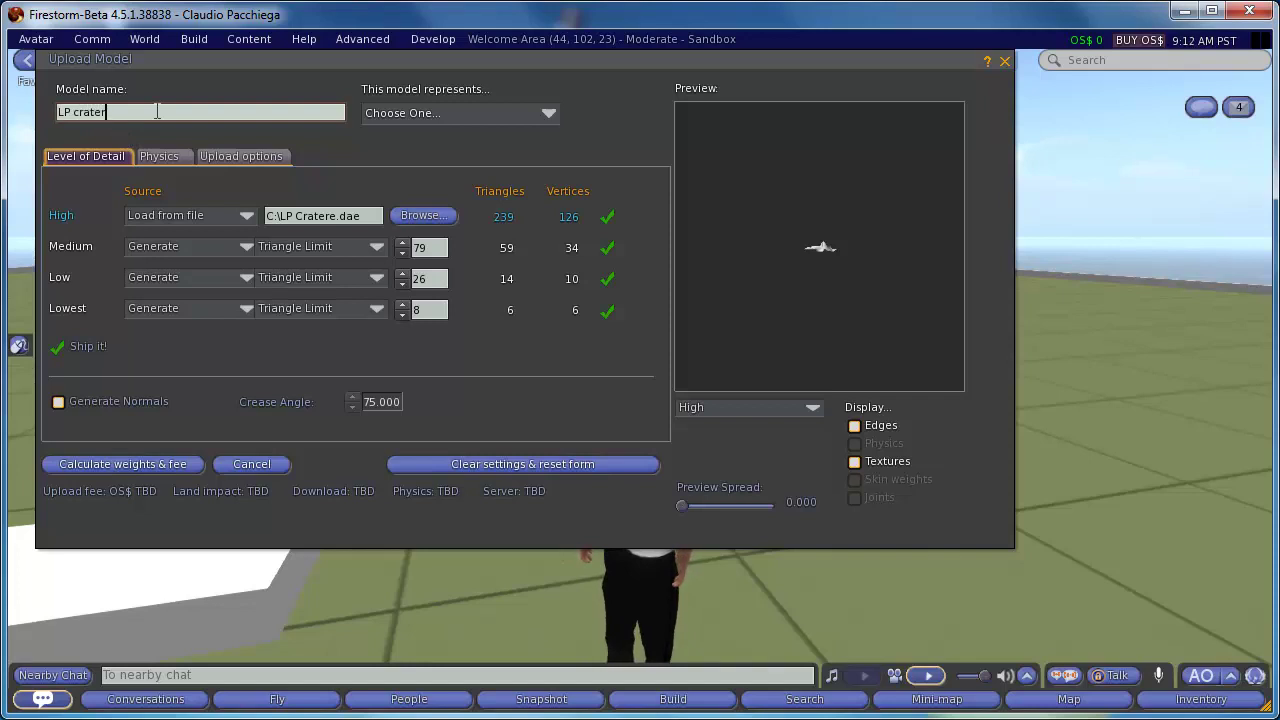
{"action": "key", "text": "Tab"}
{"action": "left_click", "coordinate": [164, 460]}
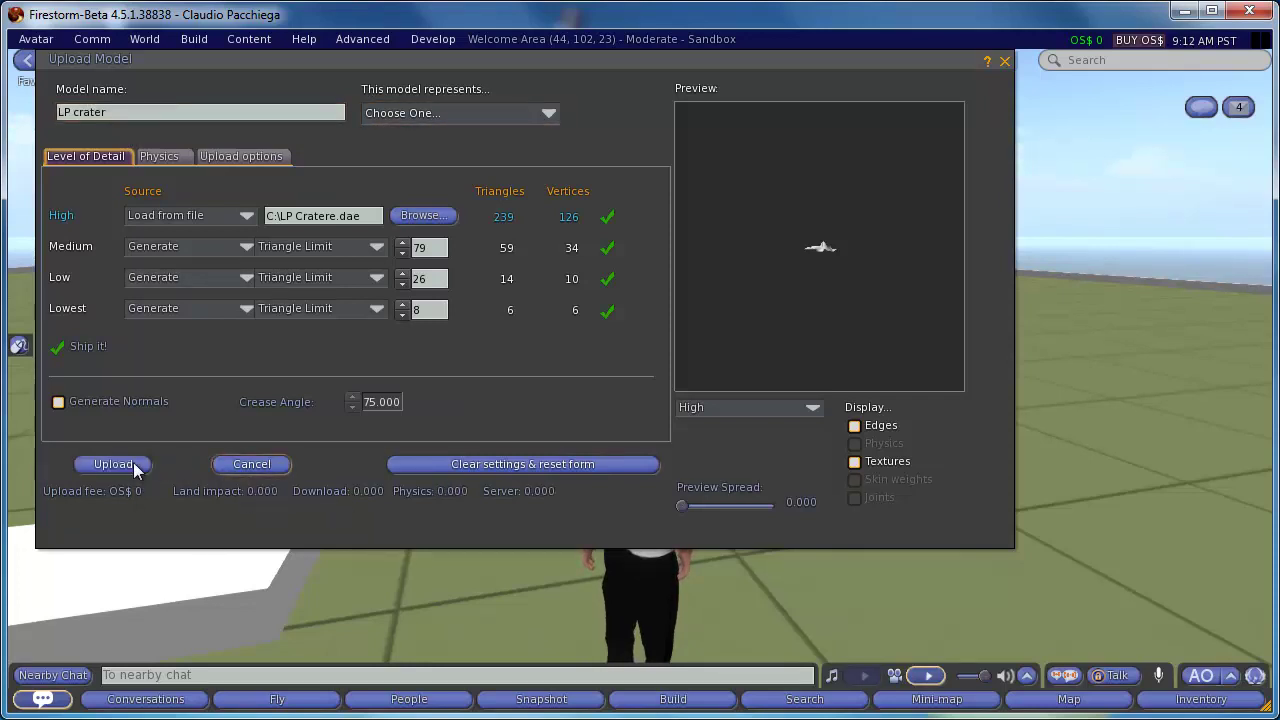
{"action": "left_click", "coordinate": [121, 462]}
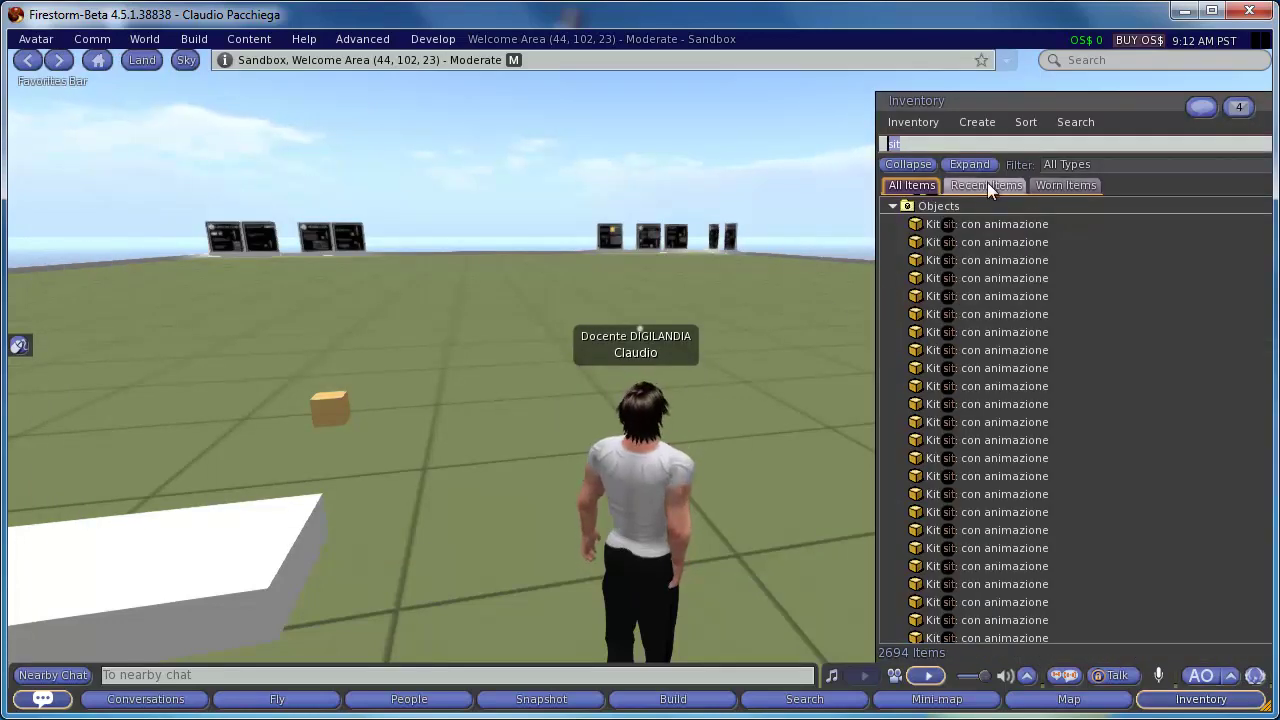
- Rez LP crater from Inventory's Recent Items Objects folder beside the avatar and zoom in on it
{"action": "left_click", "coordinate": [985, 185]}
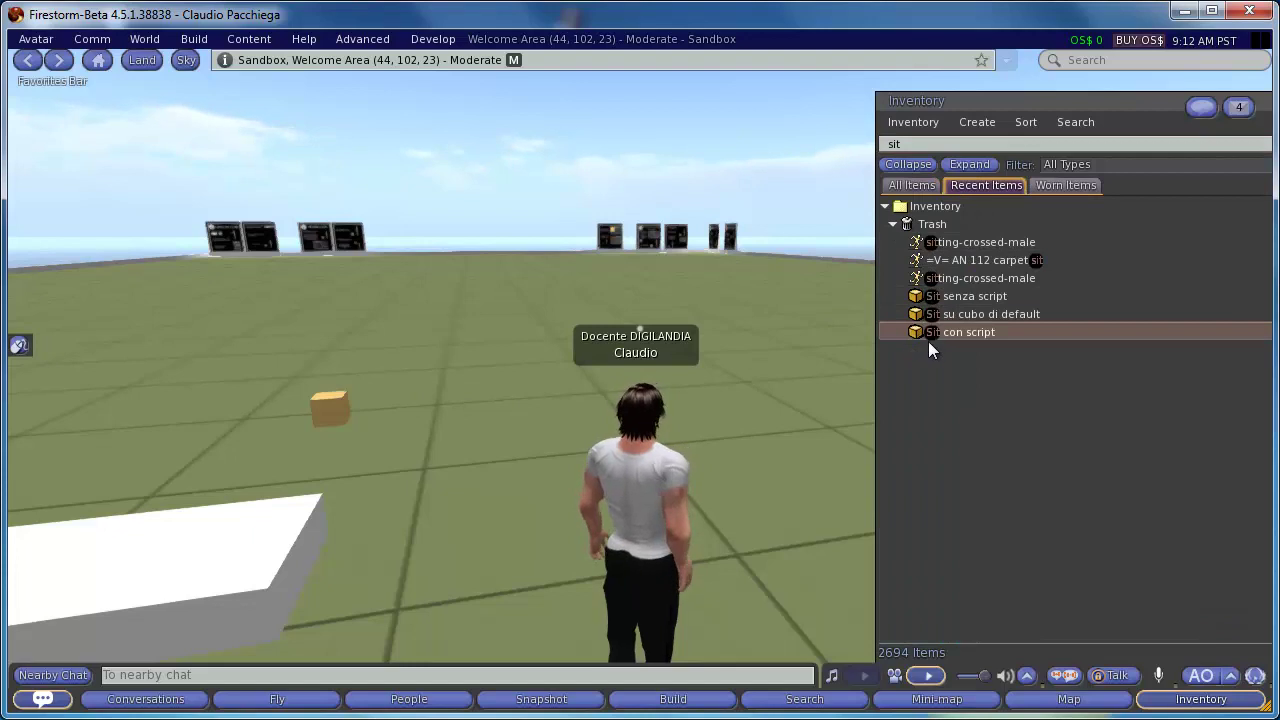
{"action": "left_click", "coordinate": [907, 142]}
{"action": "key", "text": "BackSpace"}
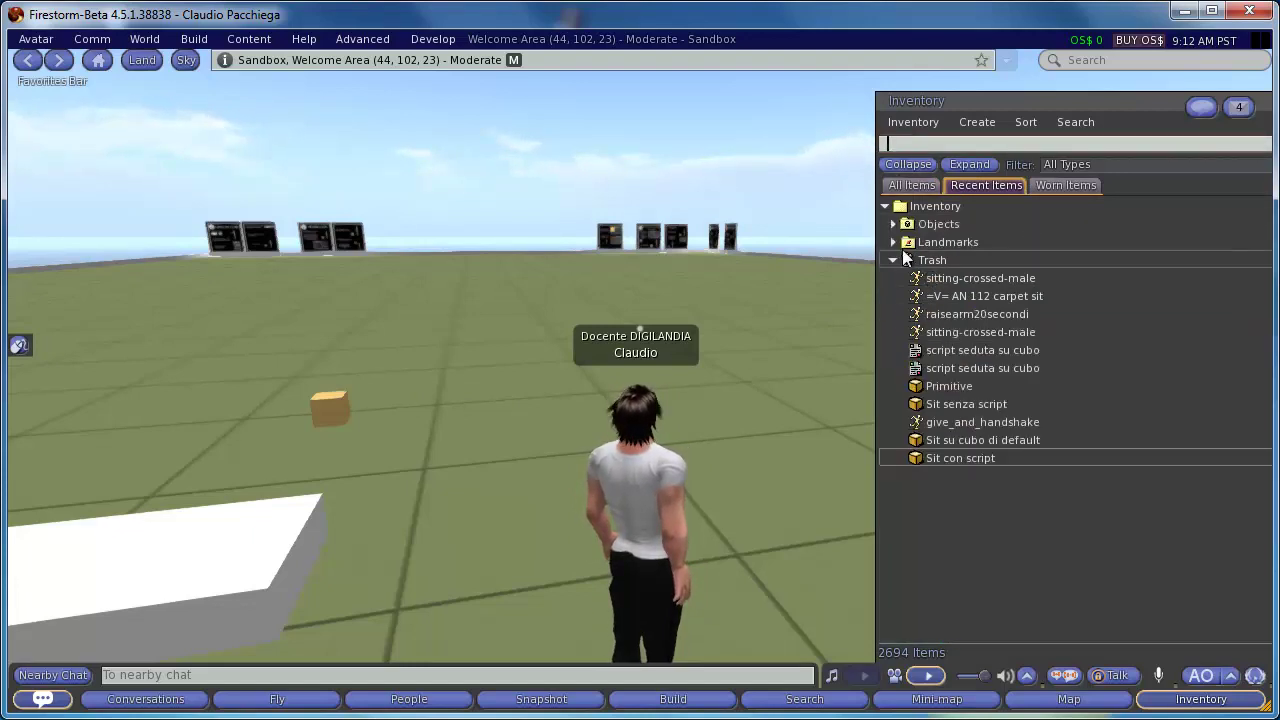
{"action": "left_click", "coordinate": [894, 225]}
{"action": "left_click", "coordinate": [933, 243]}
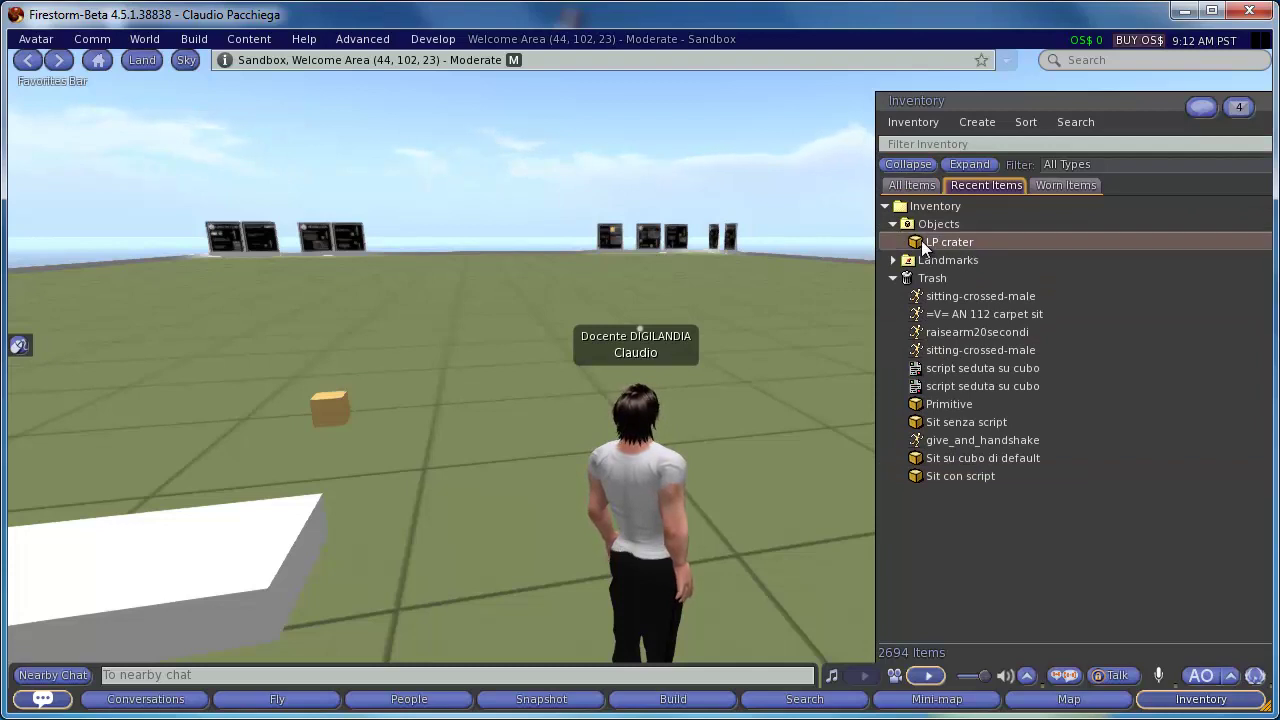
{"action": "left_click_drag", "start_coordinate": [924, 250], "coordinate": [768, 527]}
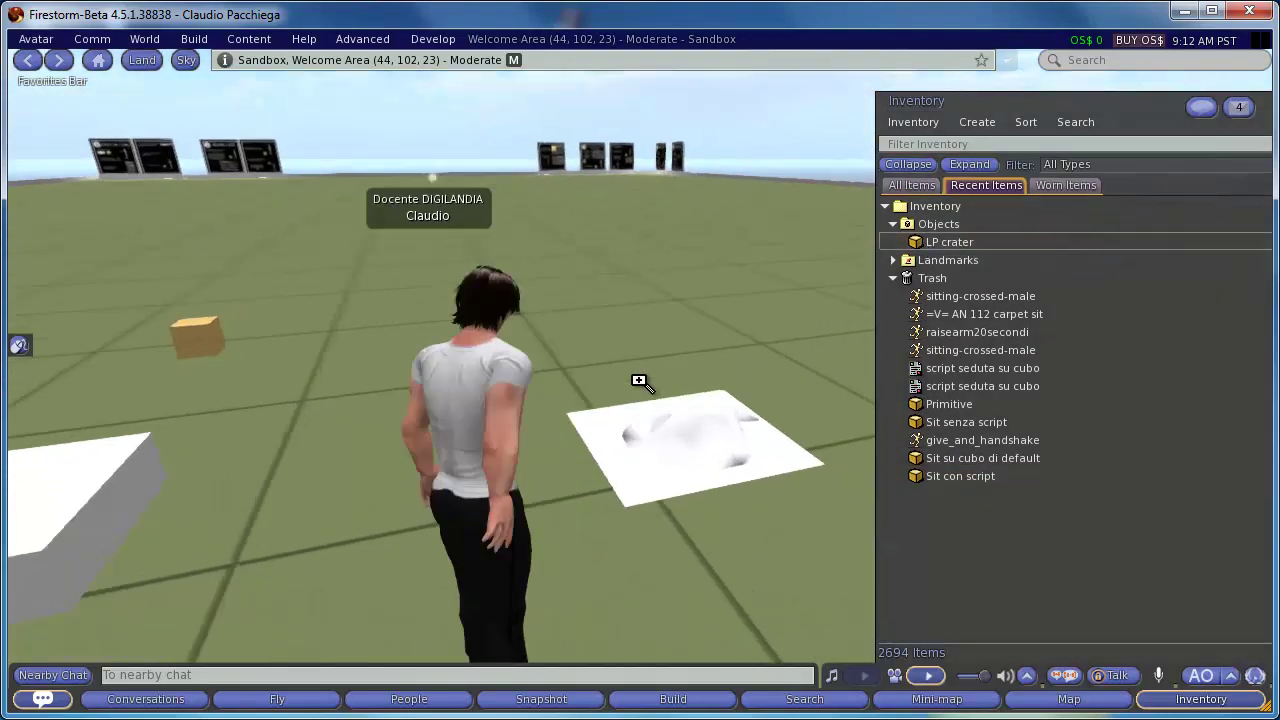
{"action": "left_click", "coordinate": [805, 533], "text": "alt"}
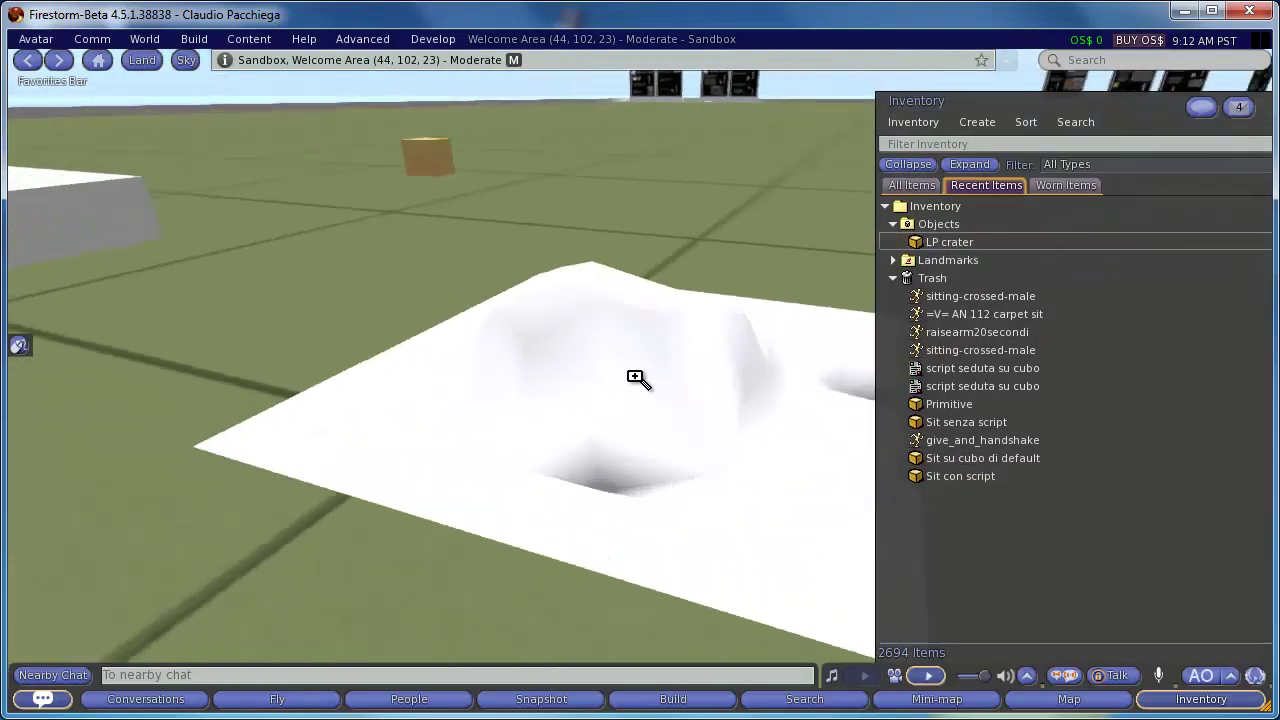
{"action": "left_click_drag", "start_coordinate": [630, 384], "coordinate": [640, 391], "text": "alt"}
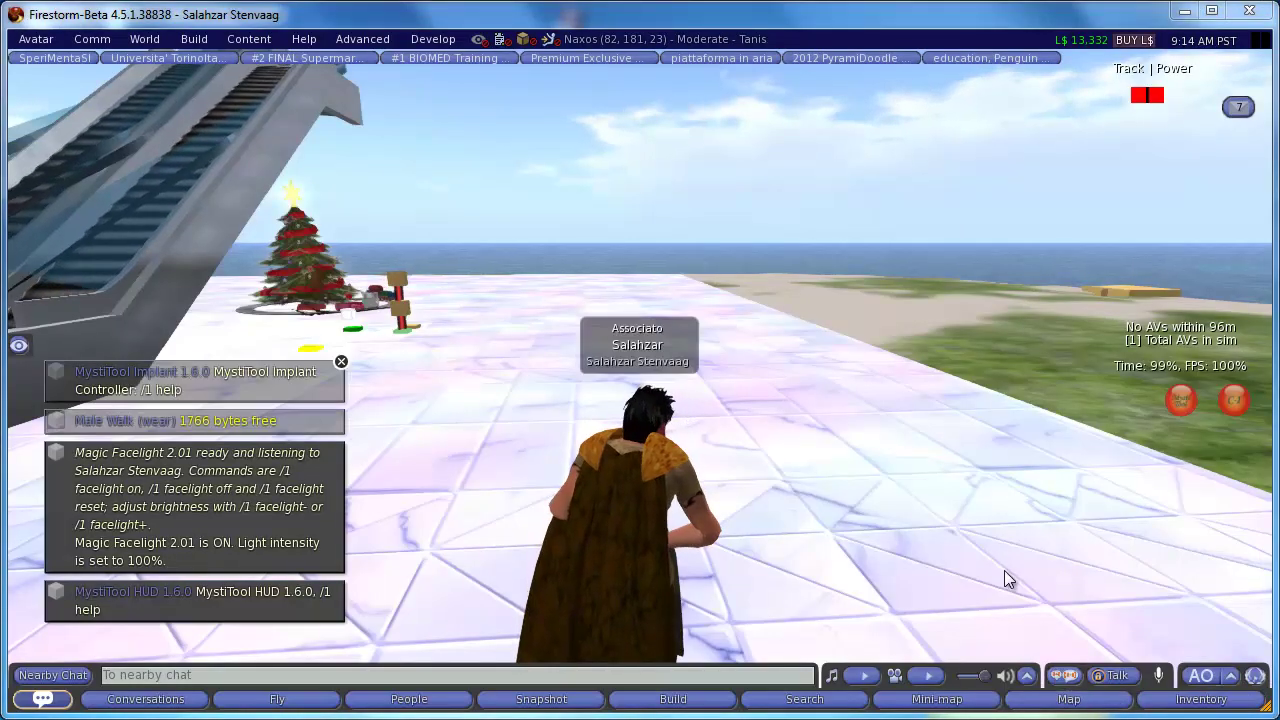
- Reset the camera behind the avatar and load LP Cratere.dae into the mesh upload dialog
{"action": "left_click", "coordinate": [643, 386], "text": "alt"}
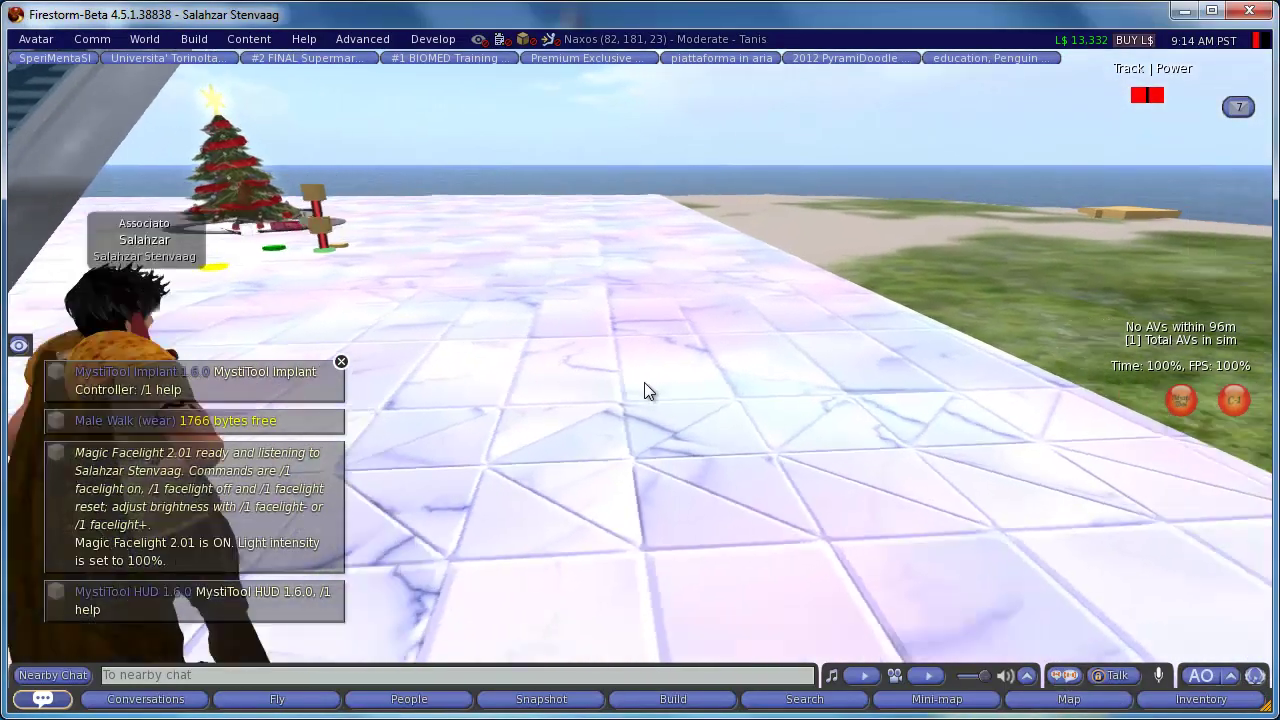
{"action": "key", "text": "Escape"}
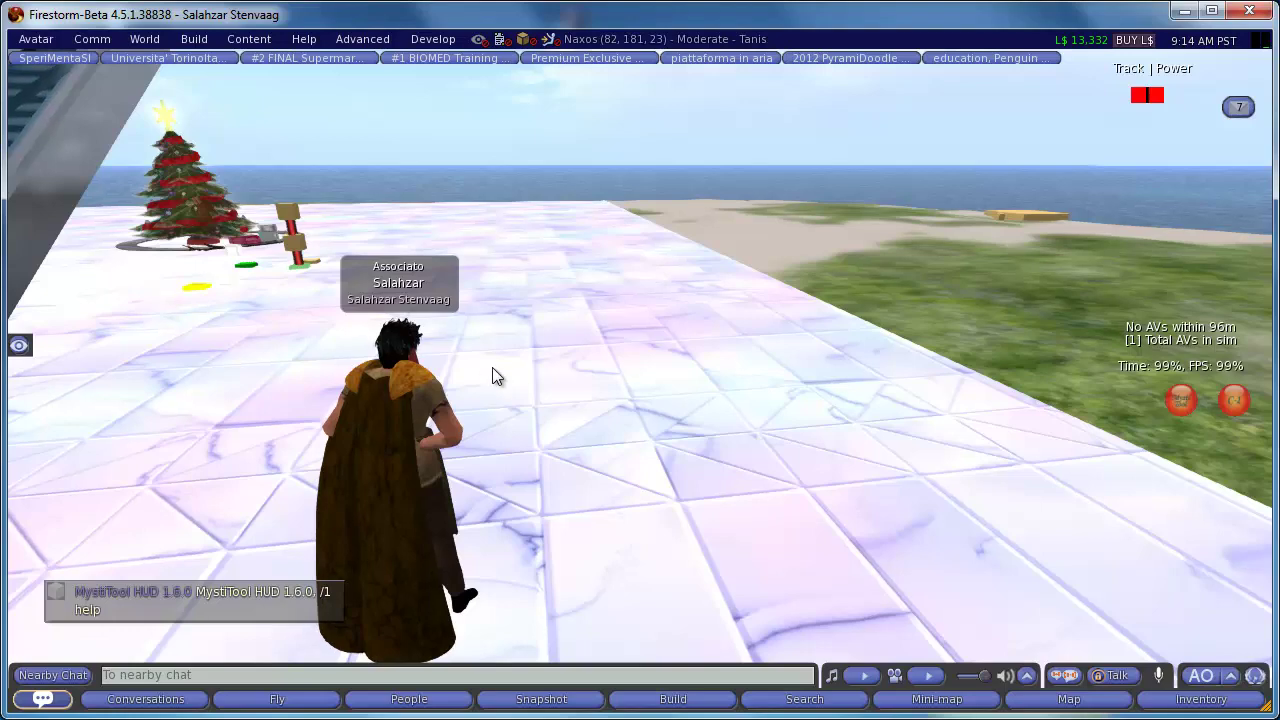
{"action": "left_click", "coordinate": [36, 39]}
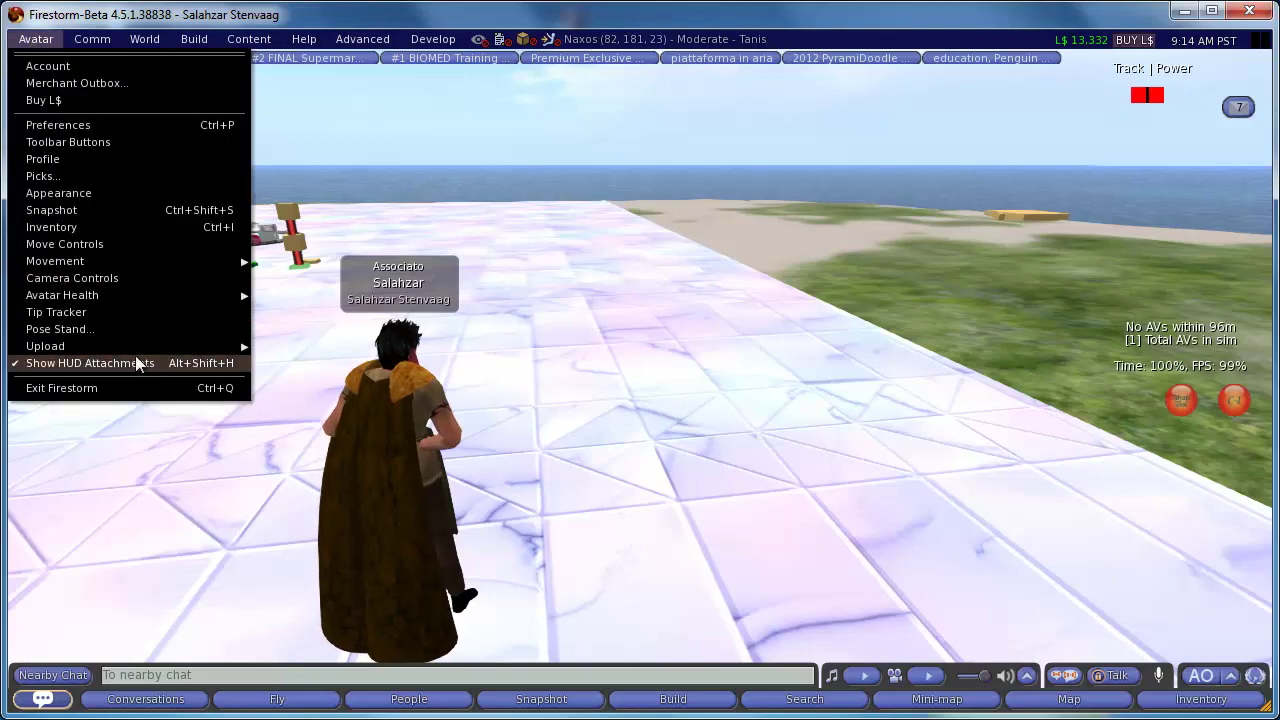
{"action": "mouse_move", "coordinate": [45, 346]}
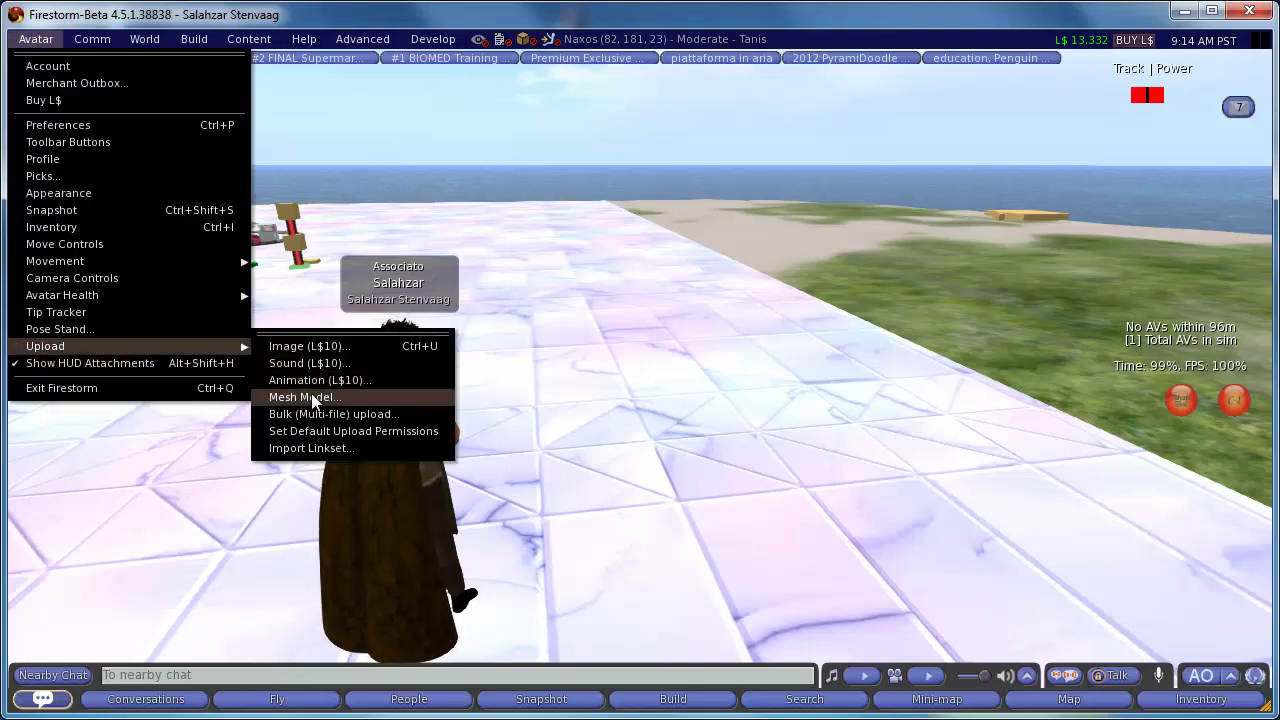
{"action": "left_click", "coordinate": [311, 397]}
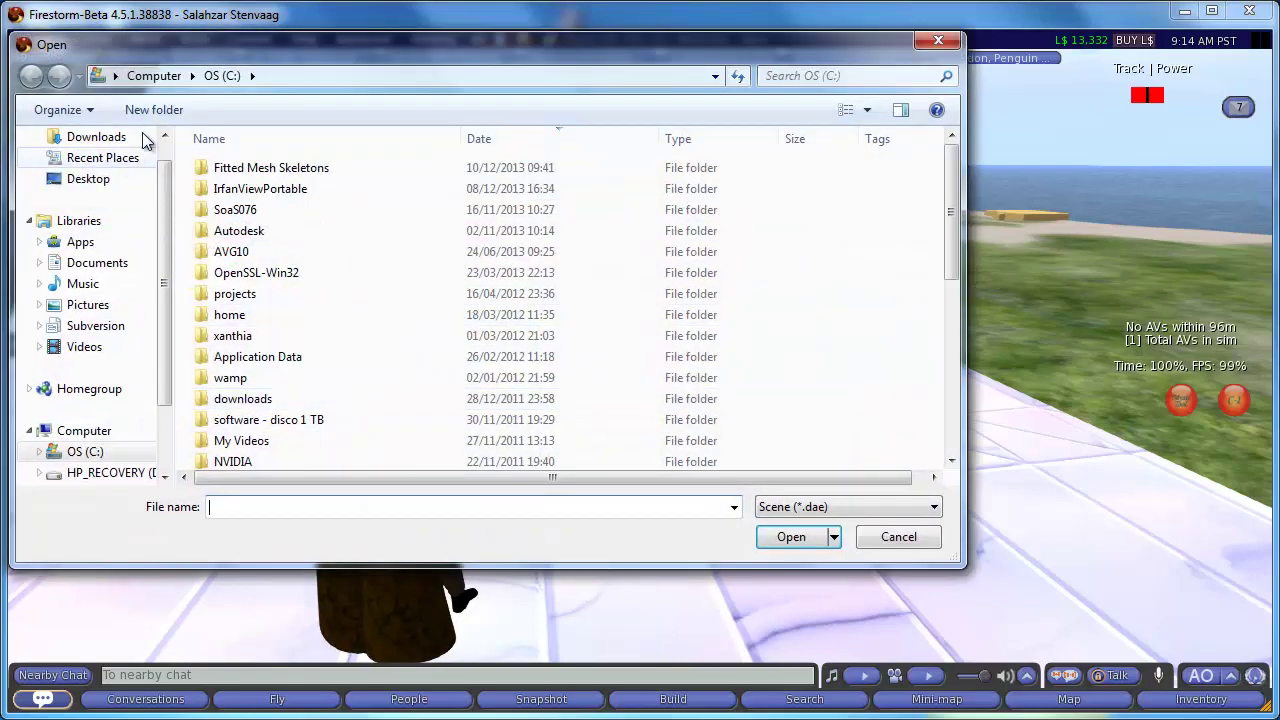
{"action": "left_click_drag", "start_coordinate": [950, 209], "coordinate": [950, 385]}
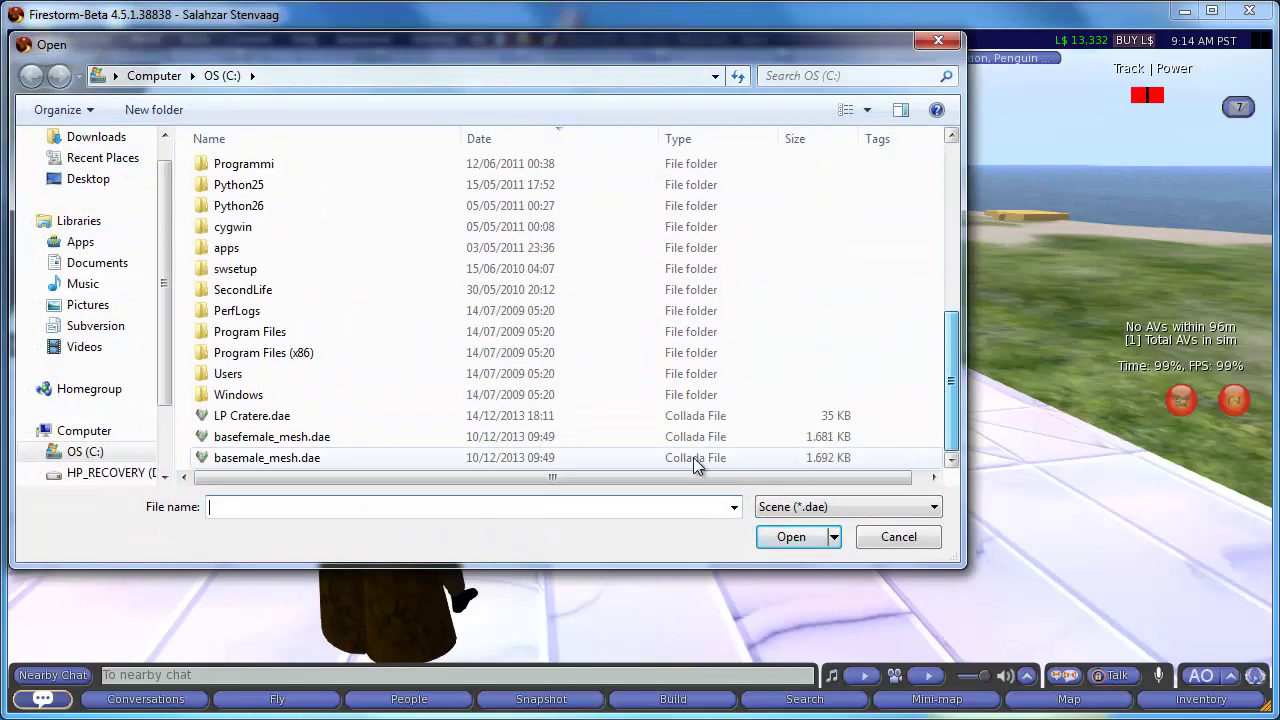
{"action": "left_click", "coordinate": [285, 416]}
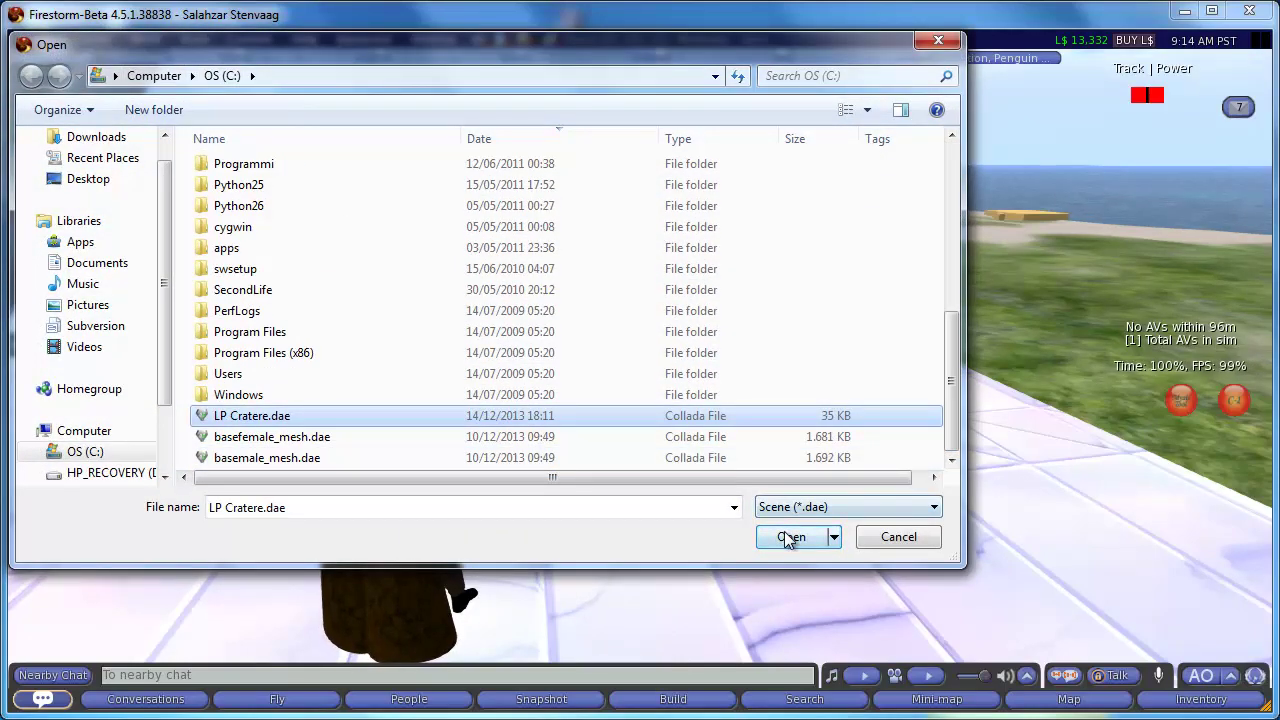
{"action": "left_click", "coordinate": [790, 538]}
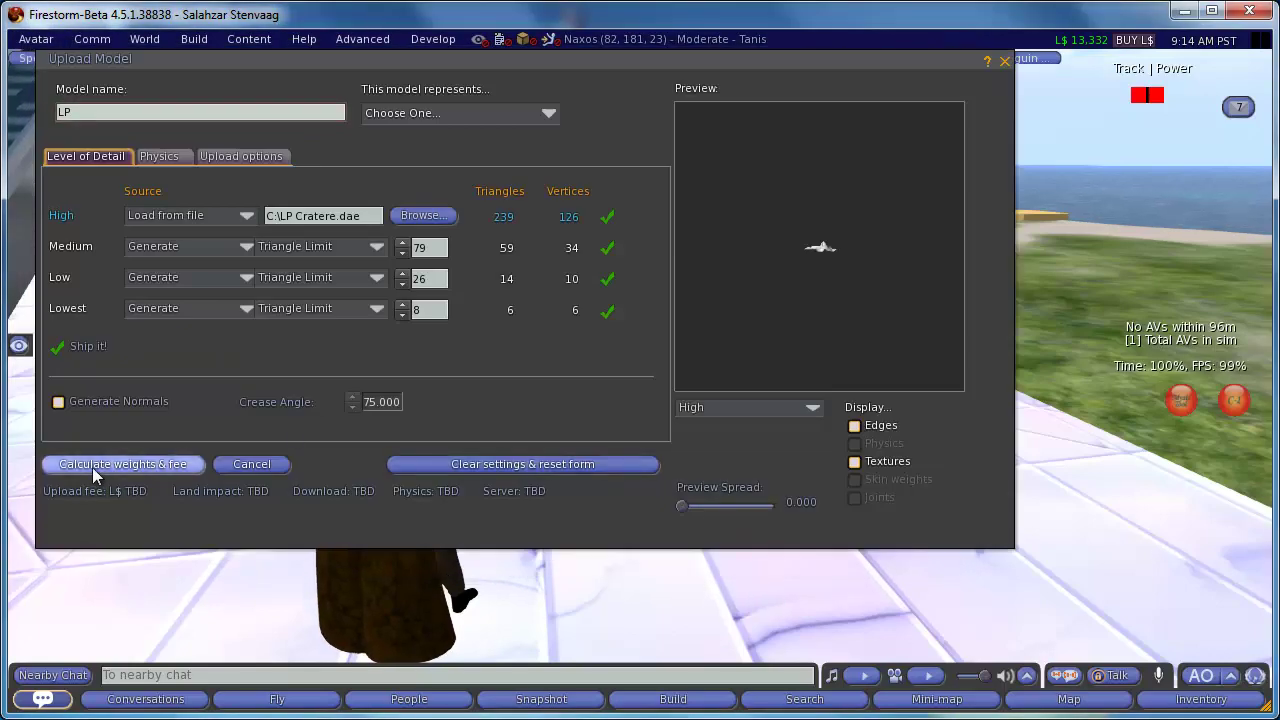
- Name the model LP Cratere, enable generated normals, calculate the fee, and upload for L$11
{"action": "double_click", "coordinate": [121, 112]}
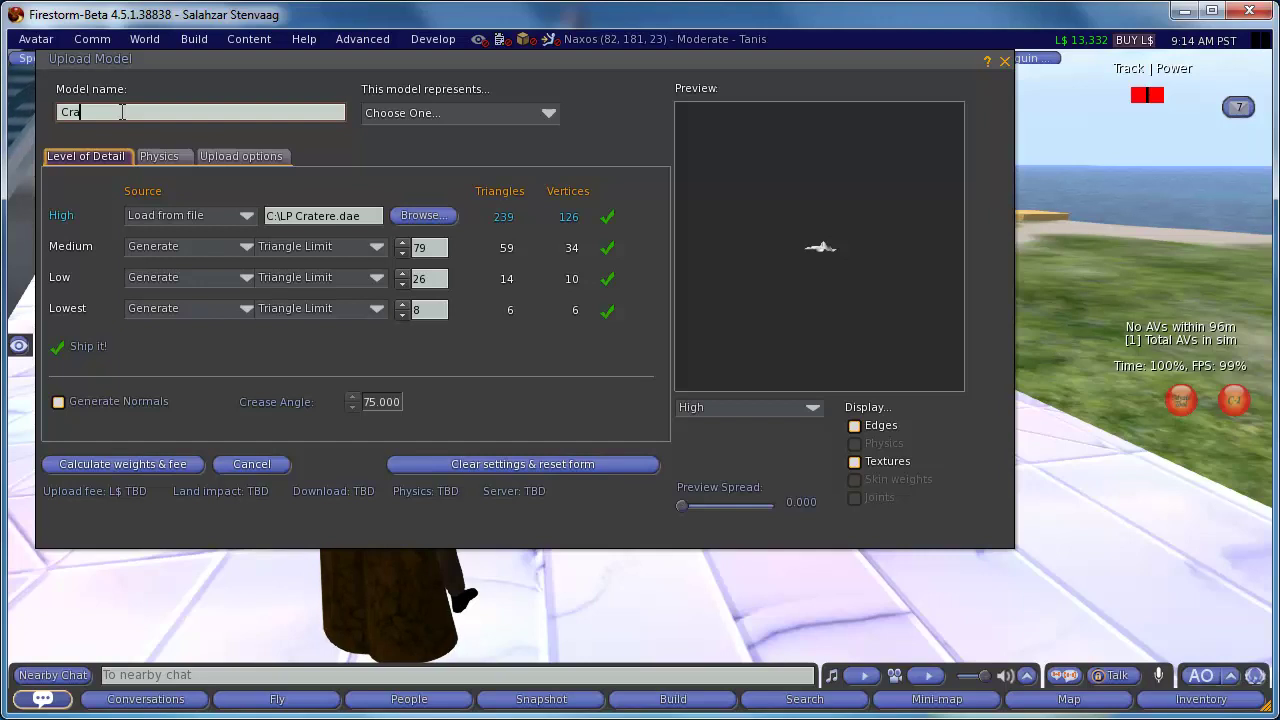
{"action": "type", "text": "LP C"}
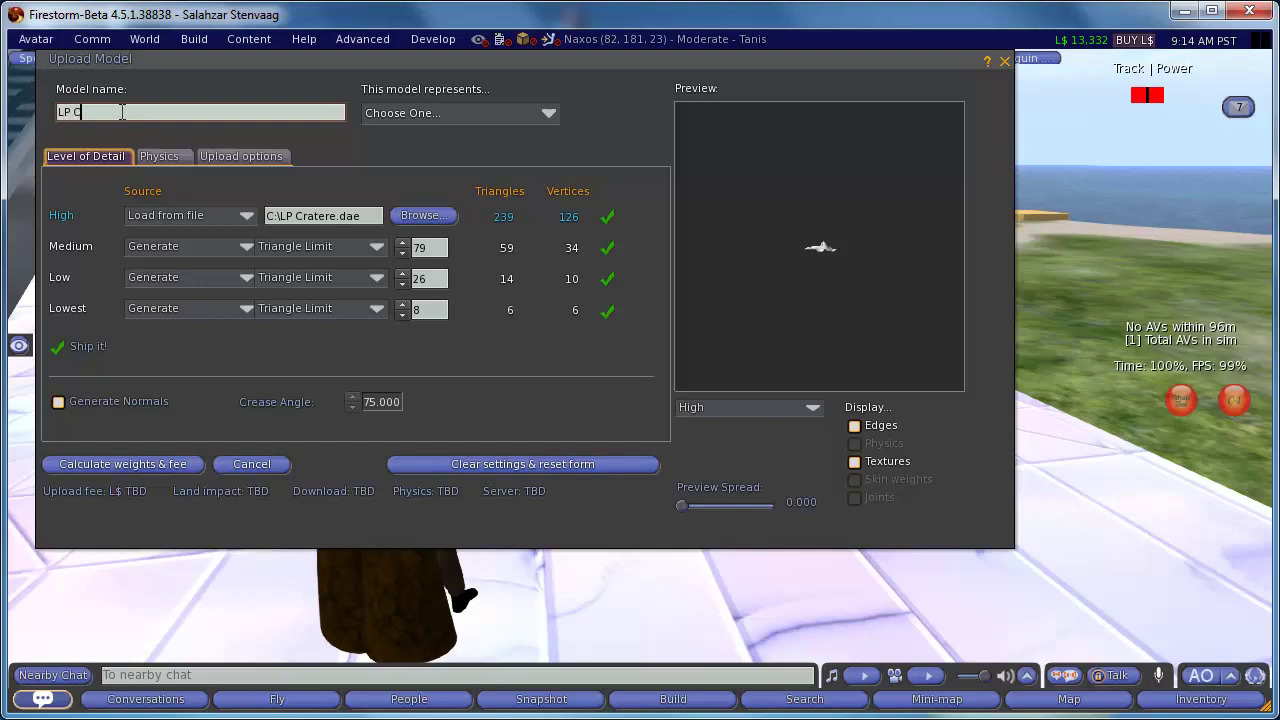
{"action": "type", "text": "ratere"}
{"action": "key", "text": "Tab"}
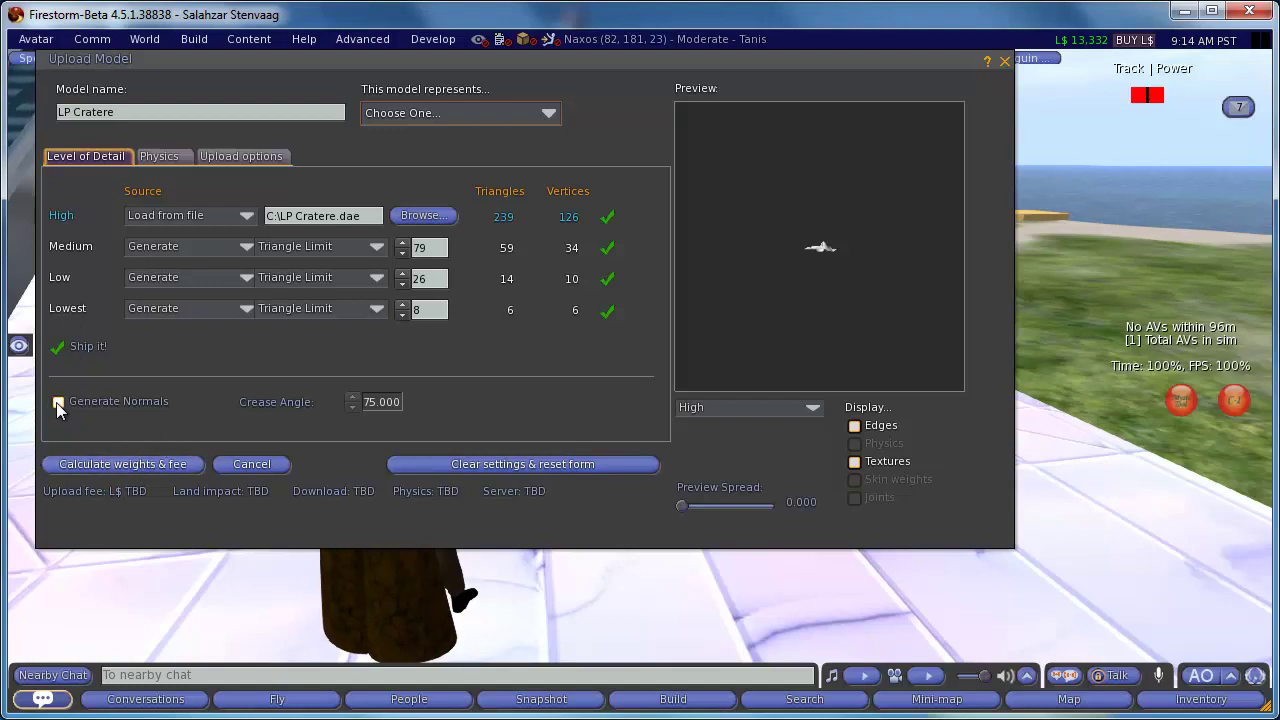
{"action": "left_click", "coordinate": [58, 402]}
{"action": "scroll", "coordinate": [759, 253], "scroll_direction": "up", "scroll_amount": 5}
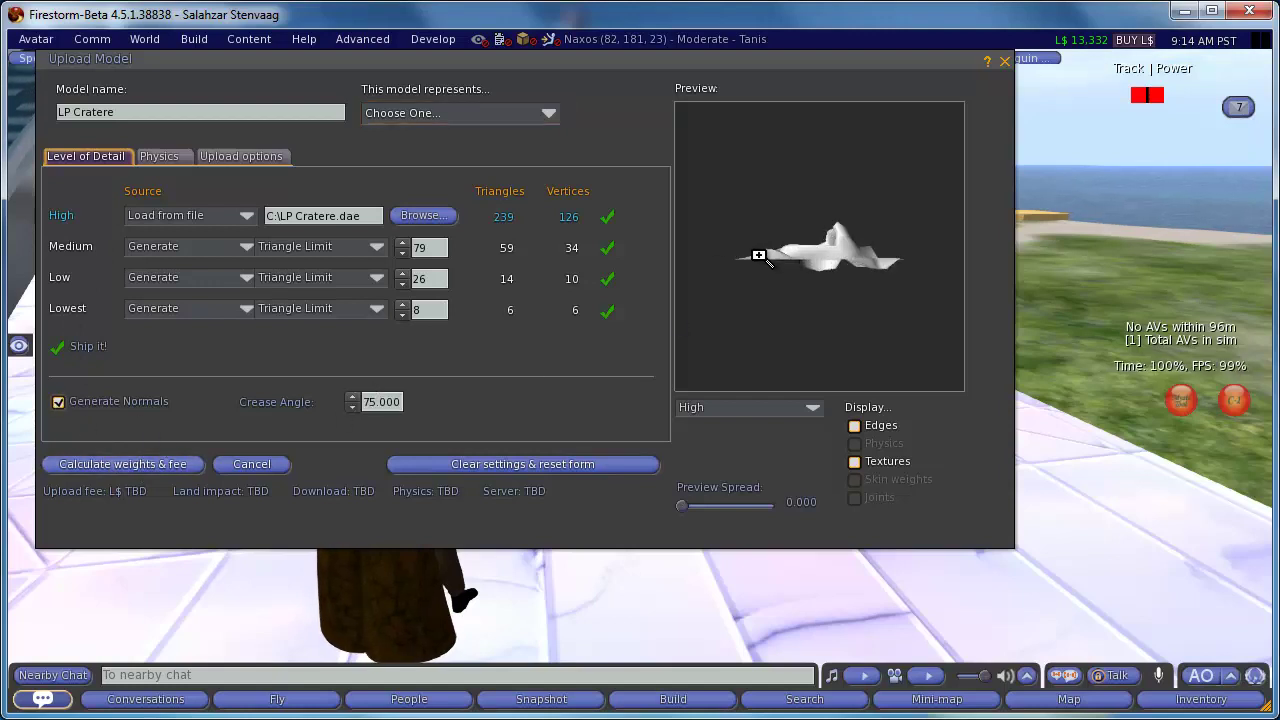
{"action": "scroll", "coordinate": [808, 262], "scroll_direction": "up", "scroll_amount": 2}
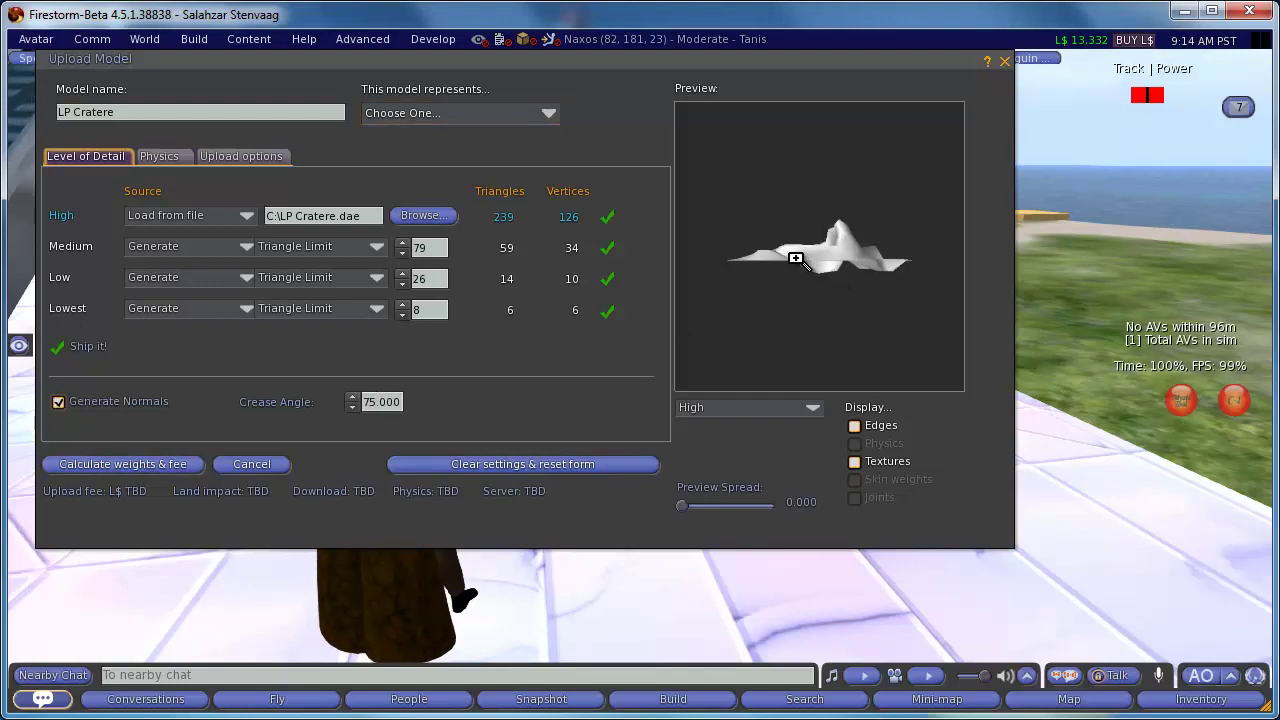
{"action": "mouse_move", "coordinate": [798, 257]}
{"action": "left_mouse_down"}
{"action": "mouse_move", "coordinate": [782, 221]}
{"action": "mouse_move", "coordinate": [787, 251]}
{"action": "left_mouse_up"}
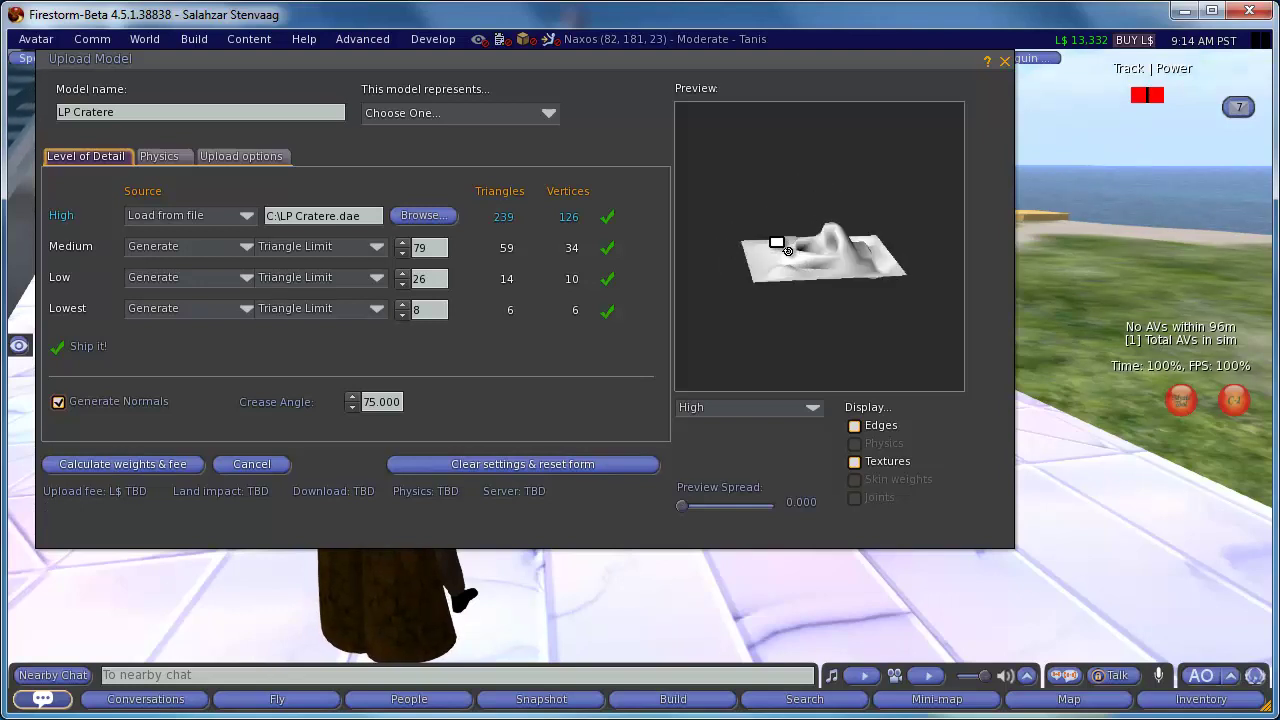
{"action": "left_click", "coordinate": [136, 464]}
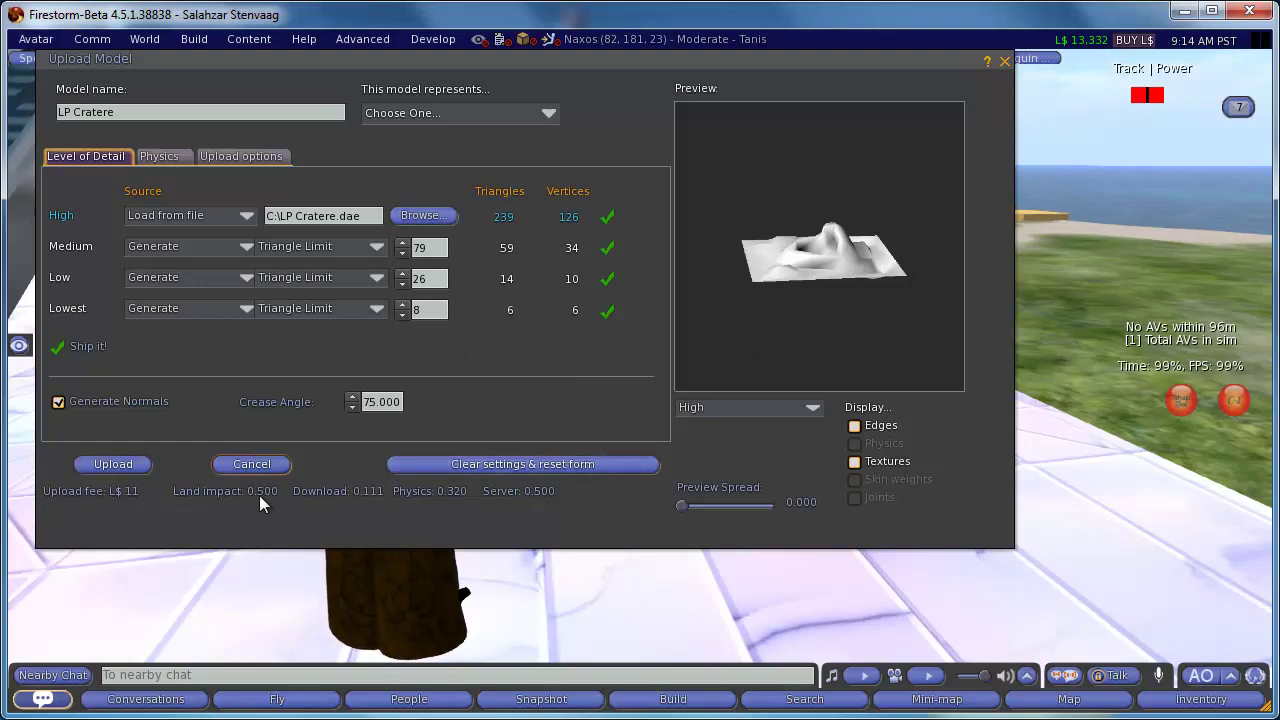
{"action": "left_click", "coordinate": [110, 466]}
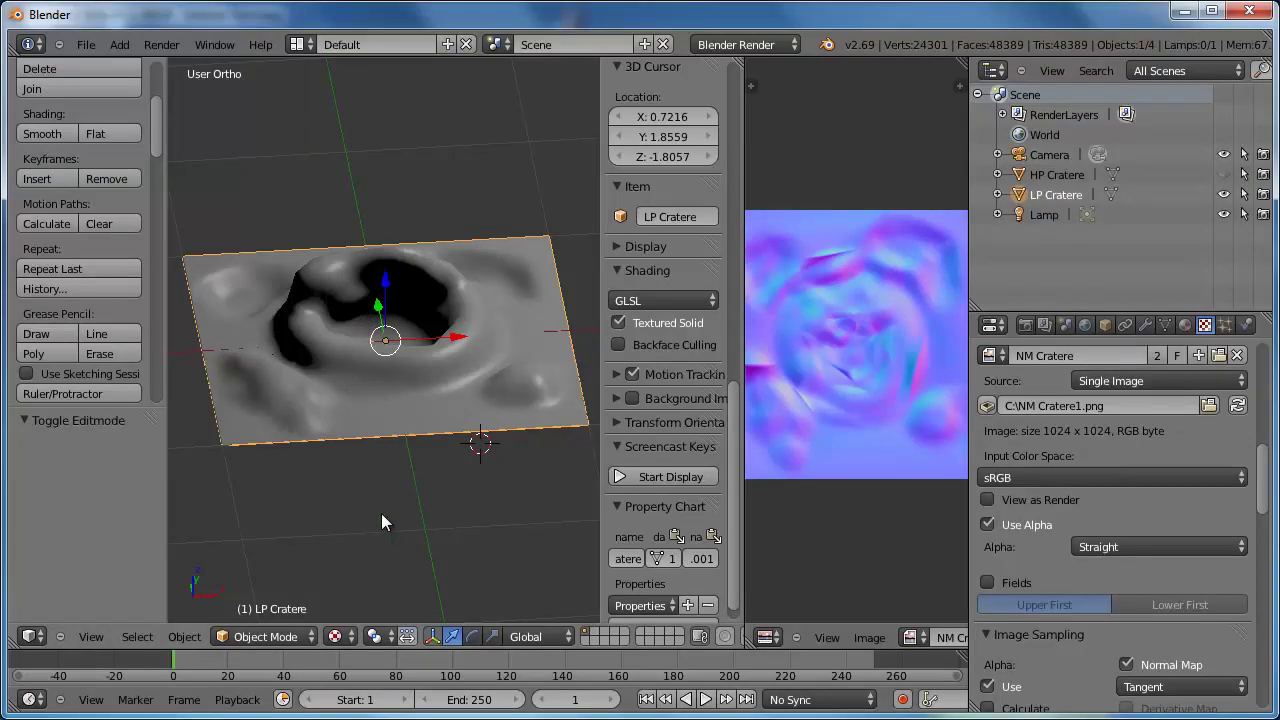
- Unhide and select HP Cratere, then export it with the SL+Open Sim Static preset as C:\HP Cratere.dae
{"action": "key", "text": "alt+h"}
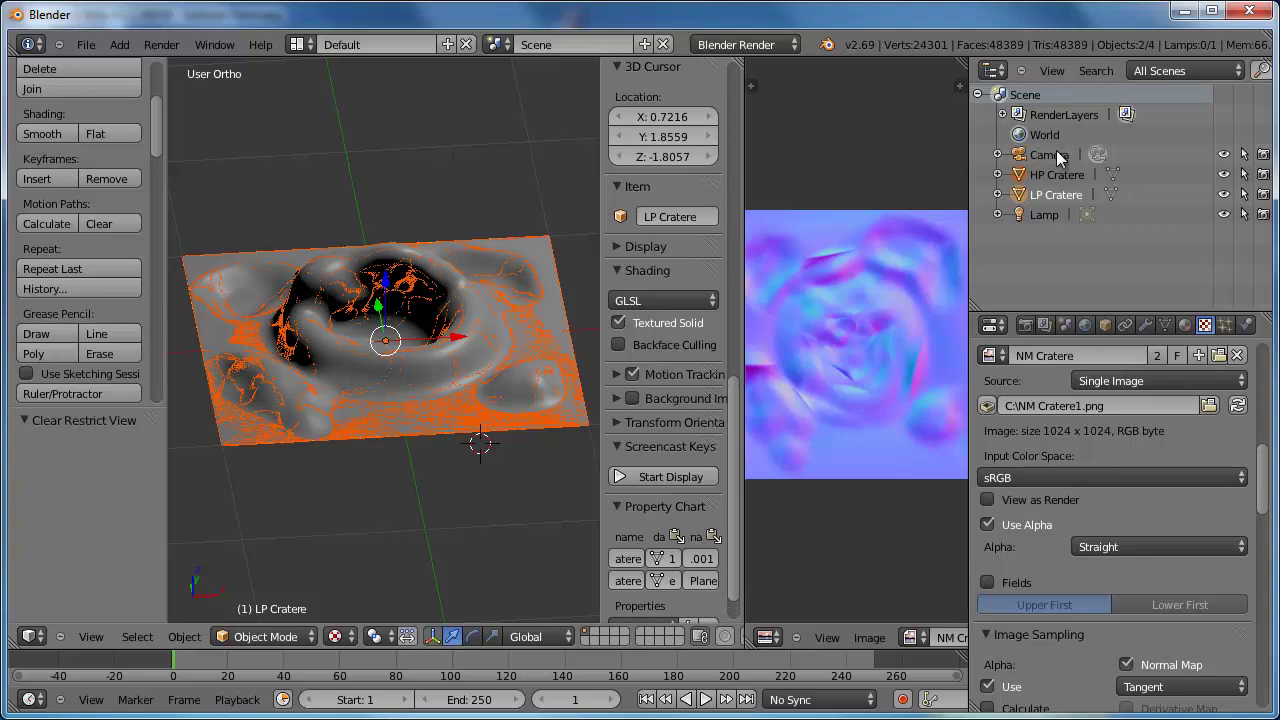
{"action": "left_click", "coordinate": [1056, 175]}
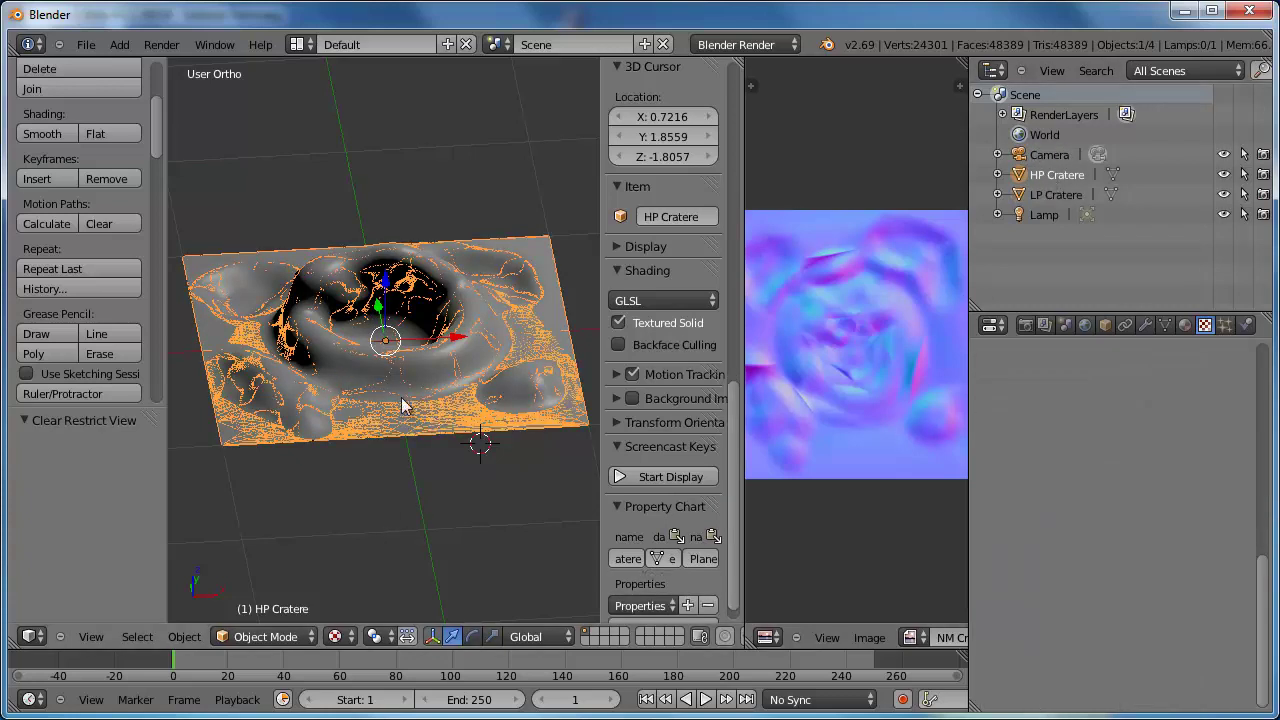
{"action": "left_click", "coordinate": [86, 46]}
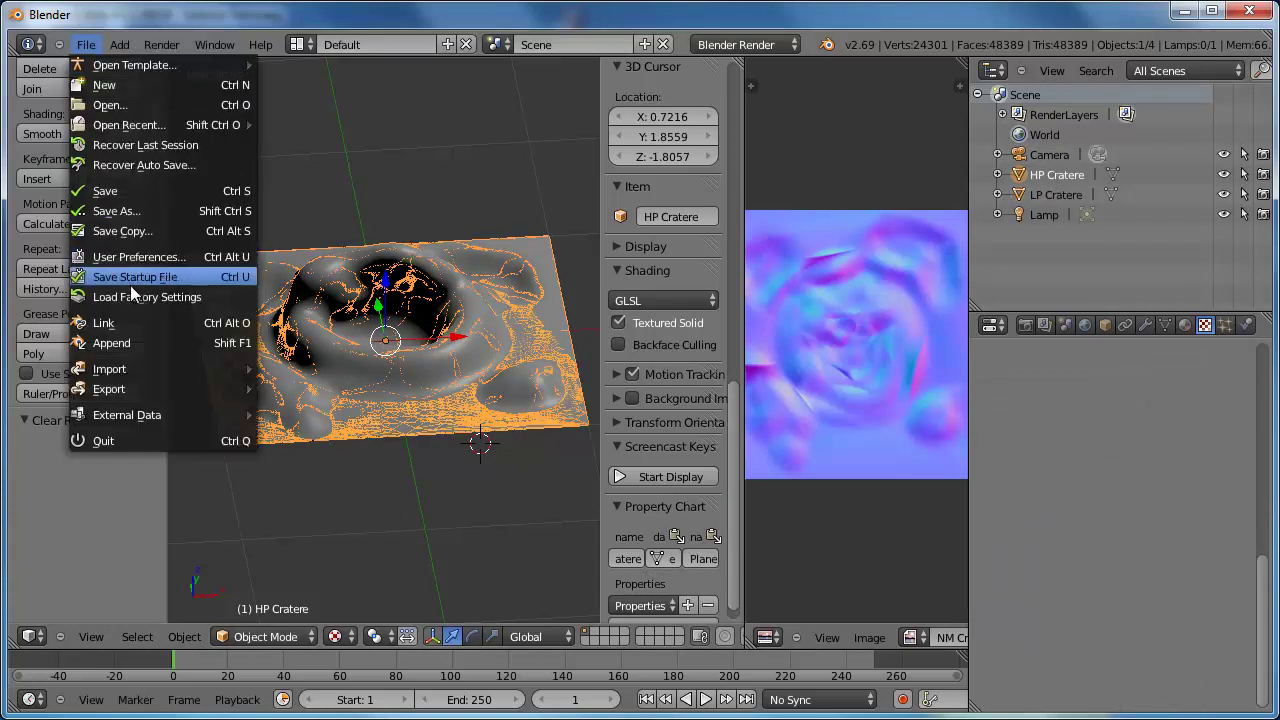
{"action": "mouse_move", "coordinate": [110, 389]}
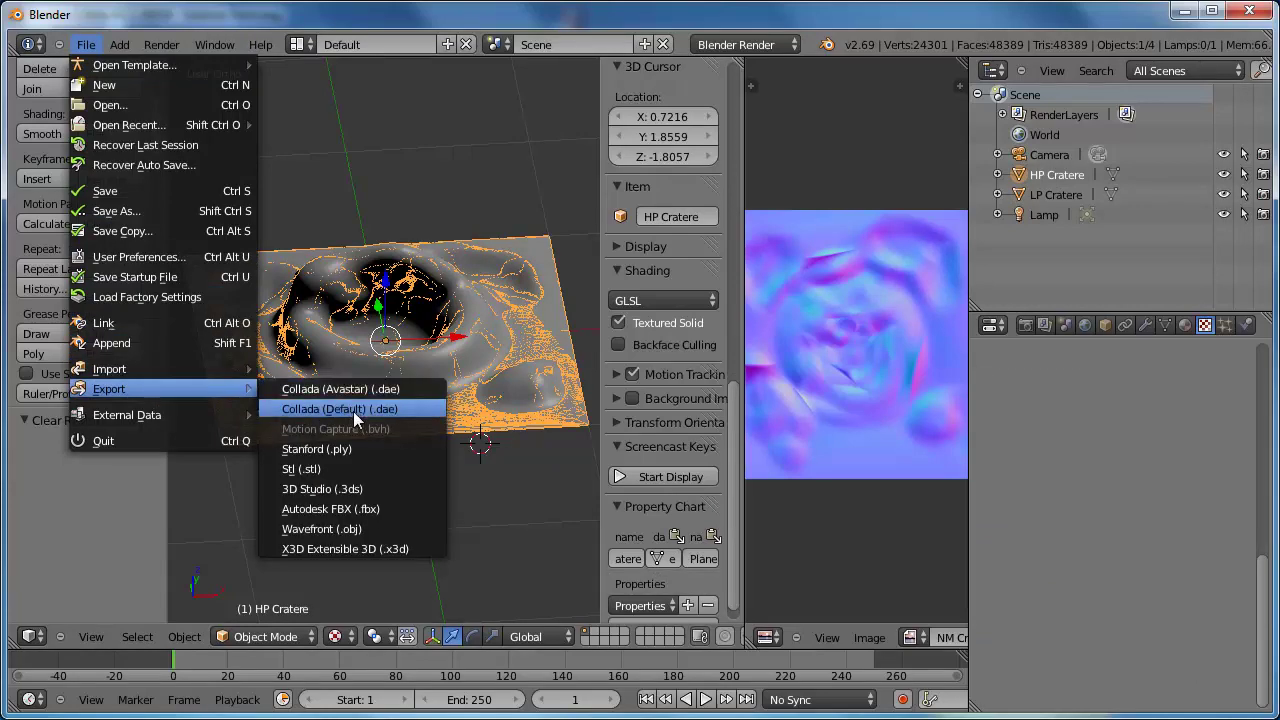
{"action": "left_click", "coordinate": [353, 411]}
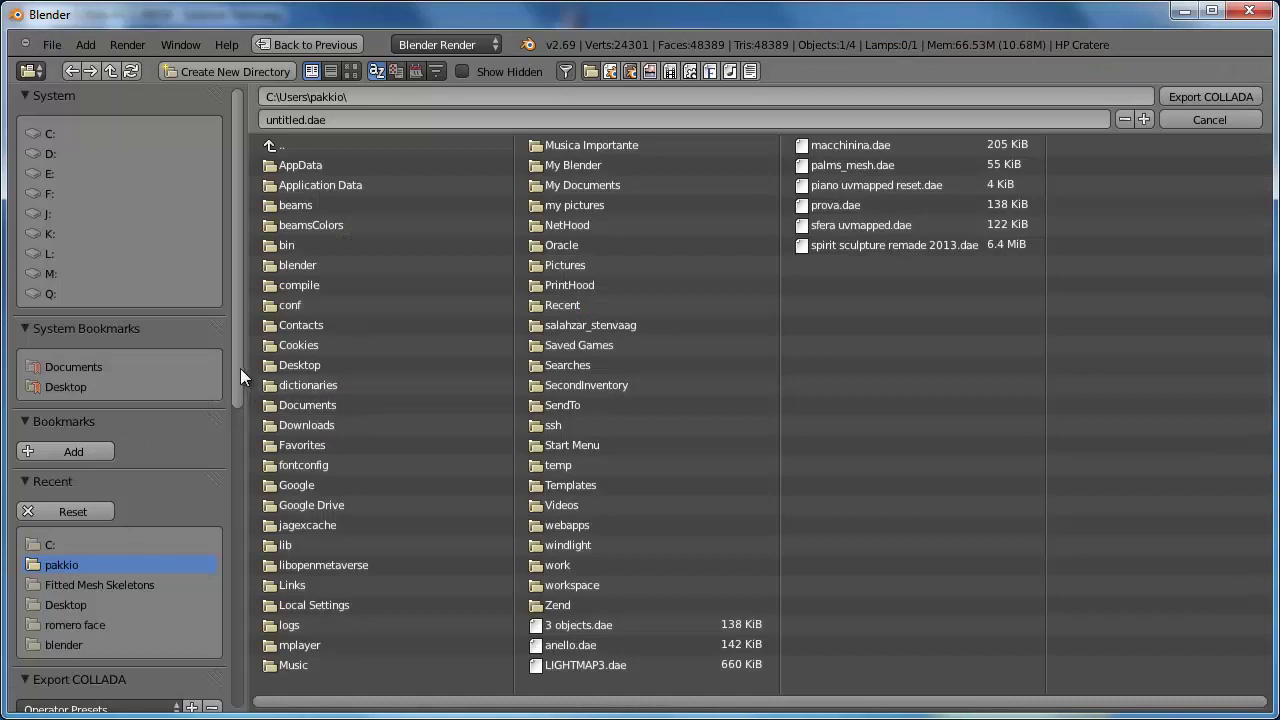
{"action": "left_click", "coordinate": [104, 541]}
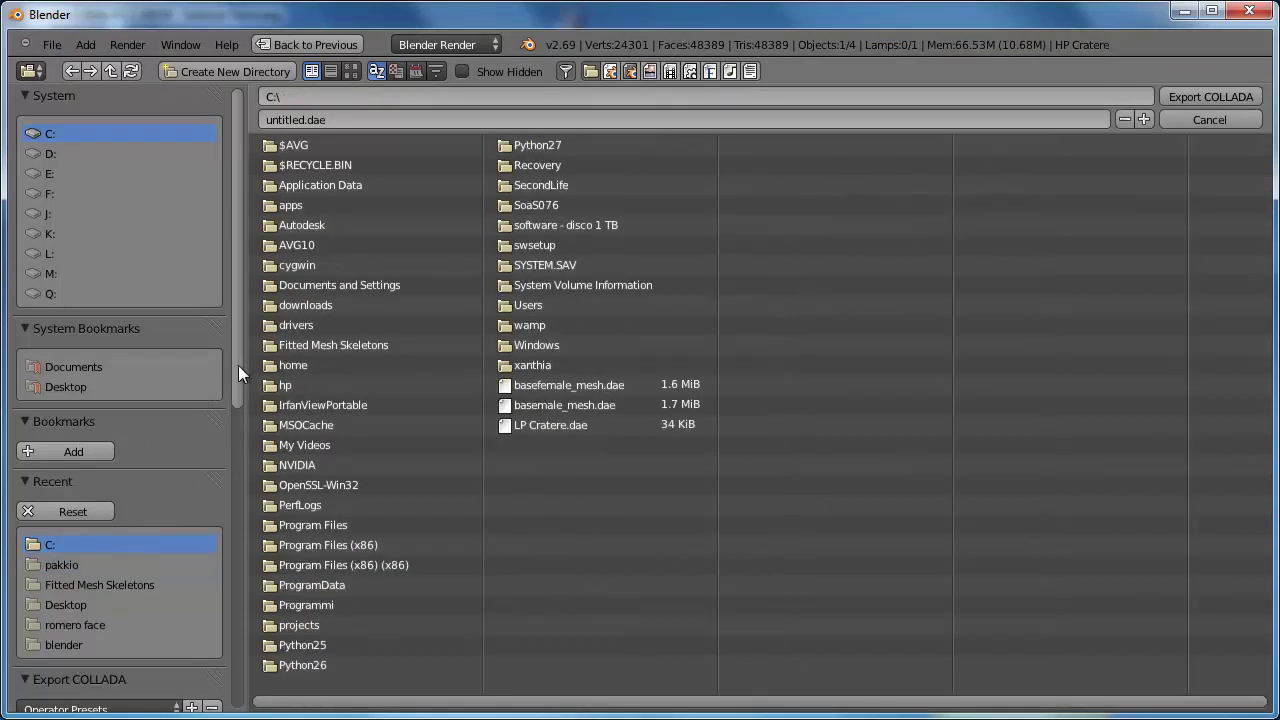
{"action": "left_click_drag", "start_coordinate": [238, 365], "coordinate": [236, 536]}
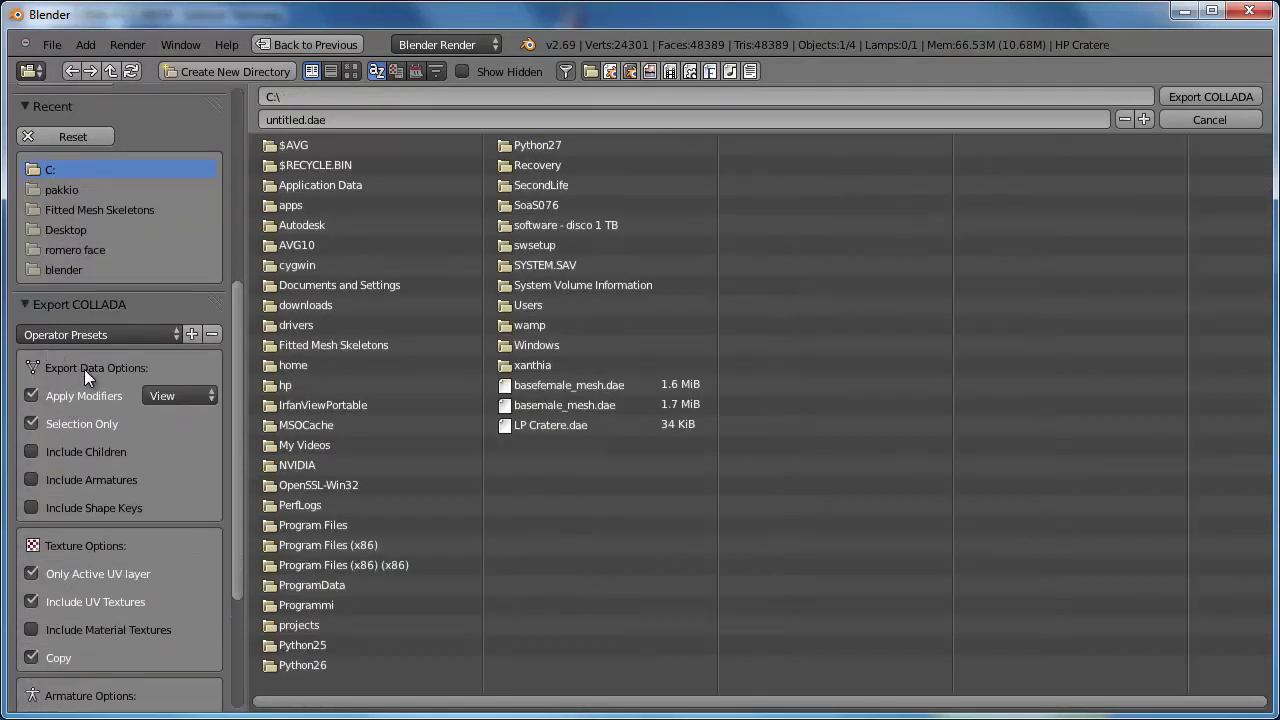
{"action": "left_click", "coordinate": [97, 338]}
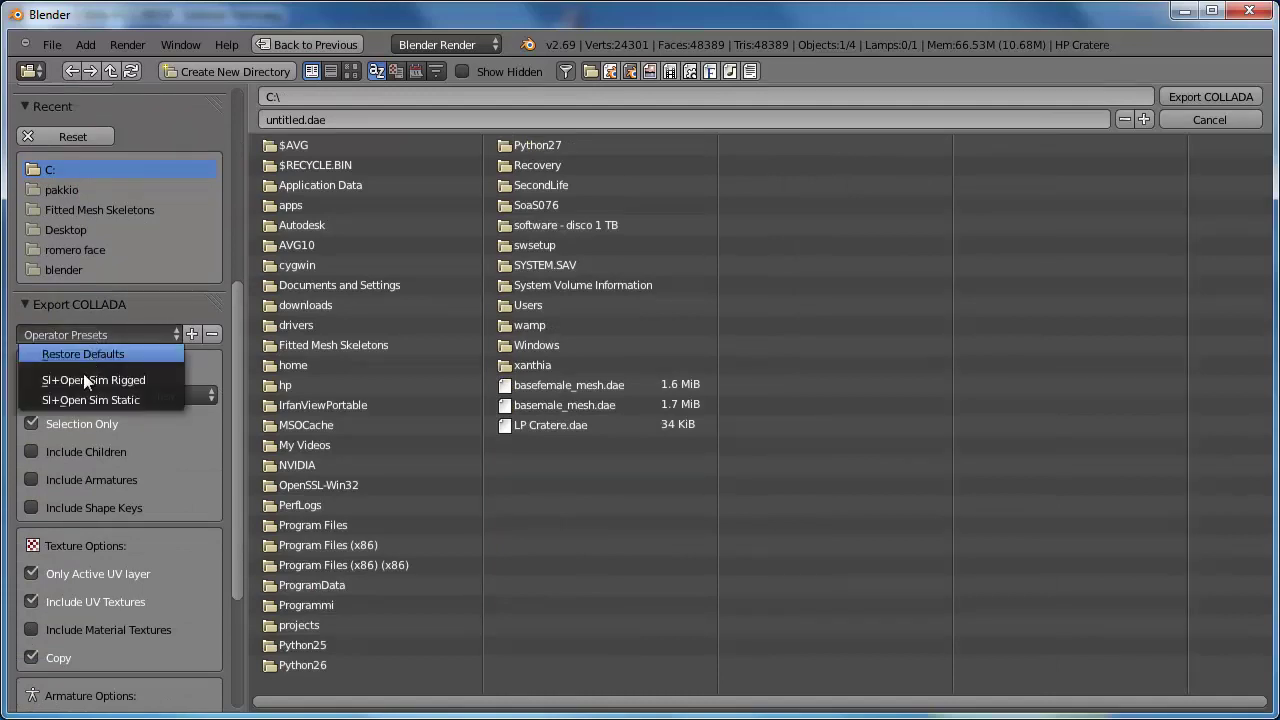
{"action": "left_click", "coordinate": [85, 399]}
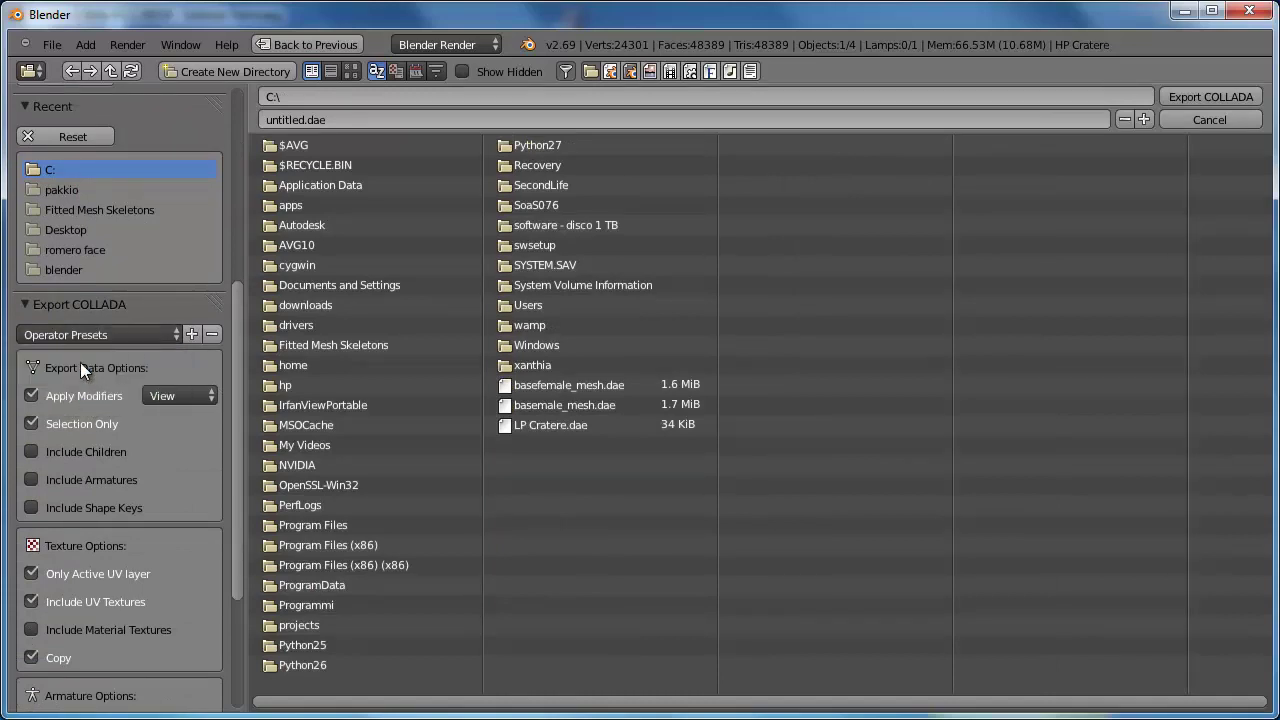
{"action": "left_click", "coordinate": [316, 120]}
{"action": "type", "text": "HP Cratere"}
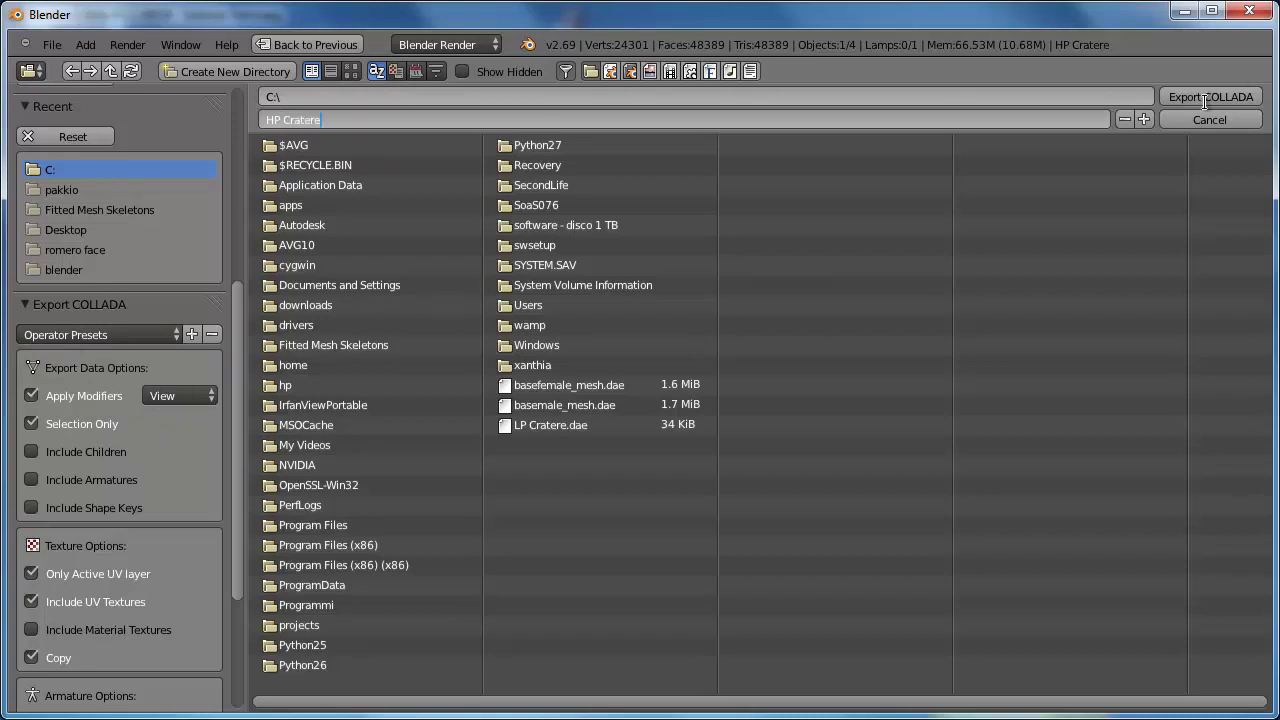
{"action": "key", "text": "Return"}
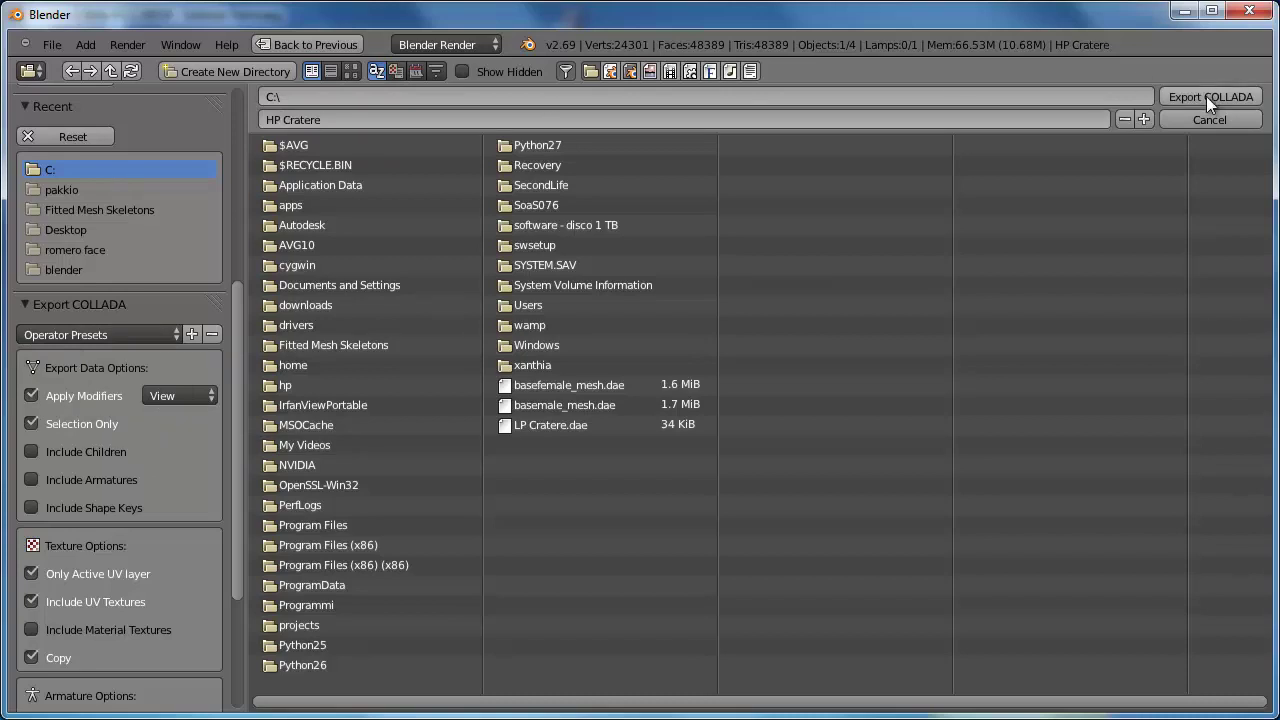
{"action": "left_click", "coordinate": [1206, 96]}
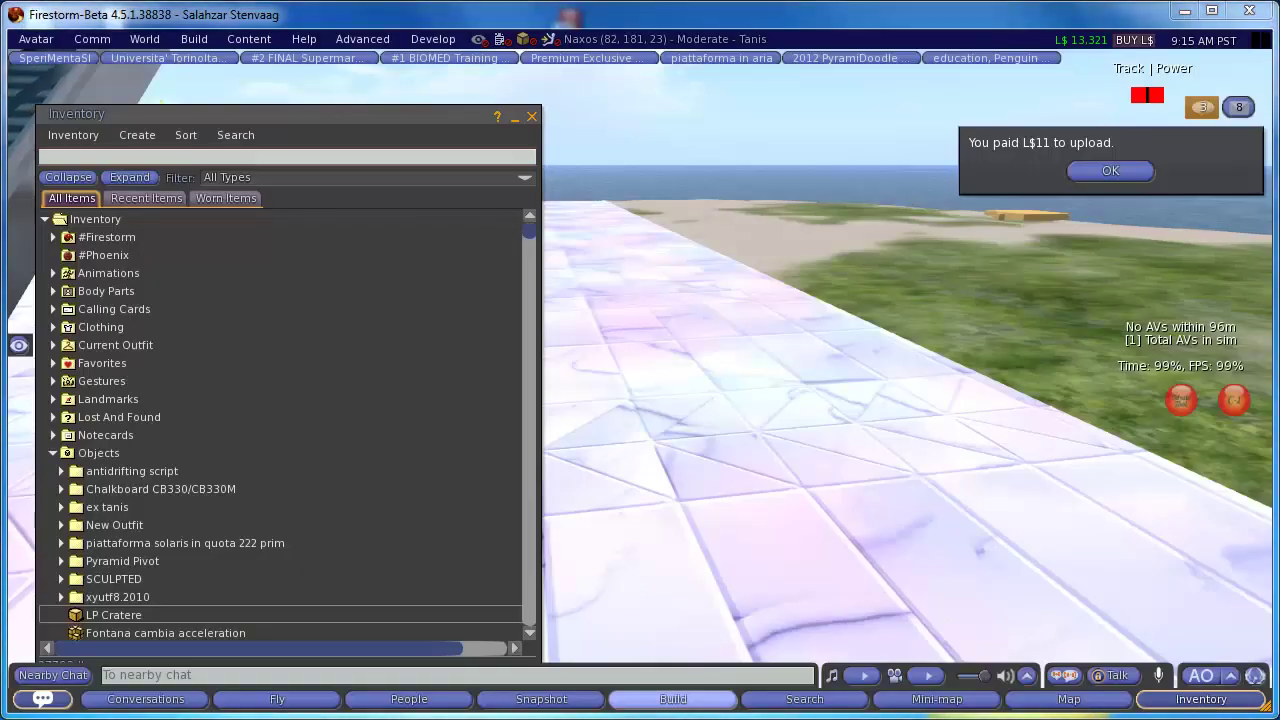
- Dismiss the payment notice and open HP Cratere.dae in Firestorm's mesh model uploader
{"action": "left_click", "coordinate": [1110, 170]}
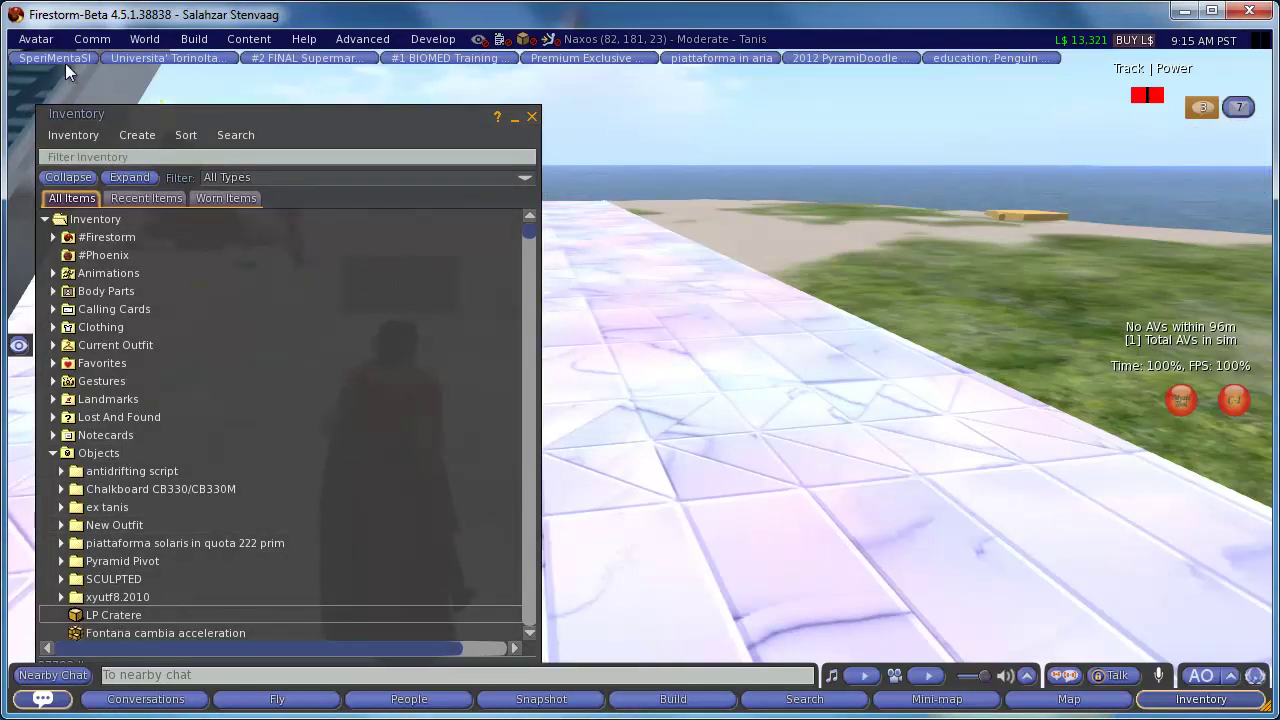
{"action": "left_click", "coordinate": [48, 40]}
{"action": "mouse_move", "coordinate": [46, 346]}
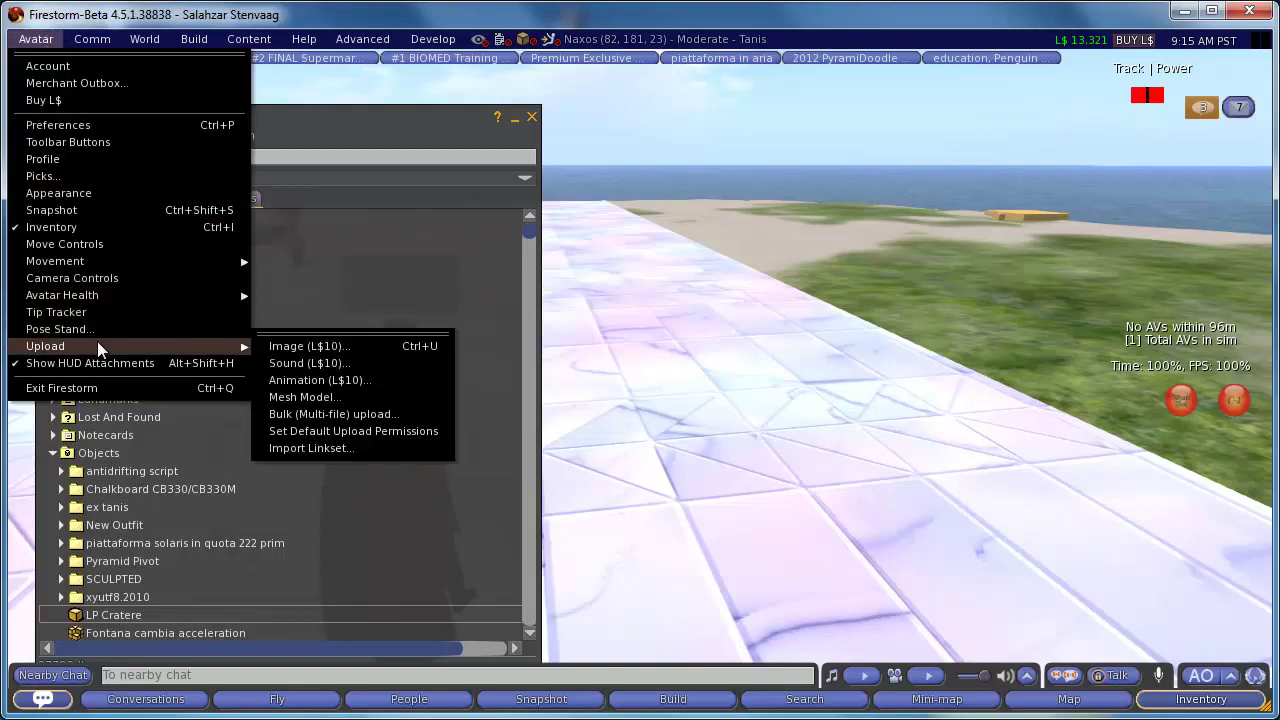
{"action": "left_click", "coordinate": [332, 400]}
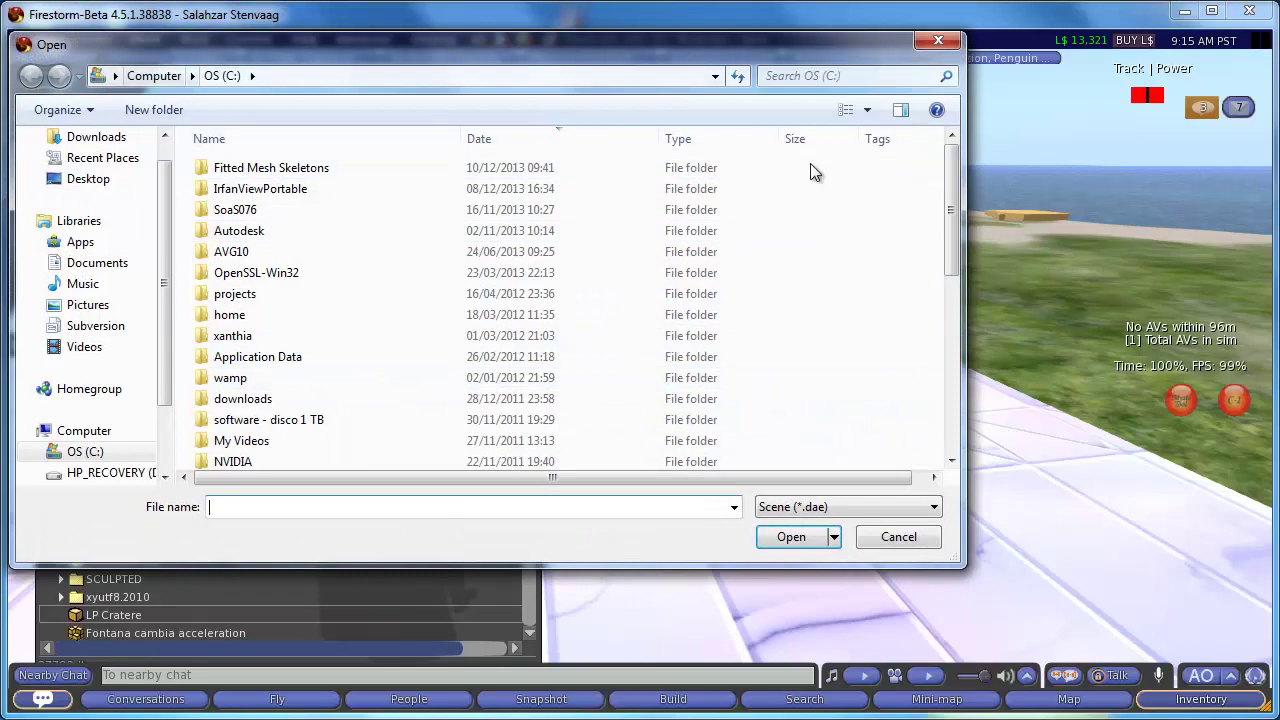
{"action": "left_click_drag", "start_coordinate": [951, 210], "coordinate": [946, 426]}
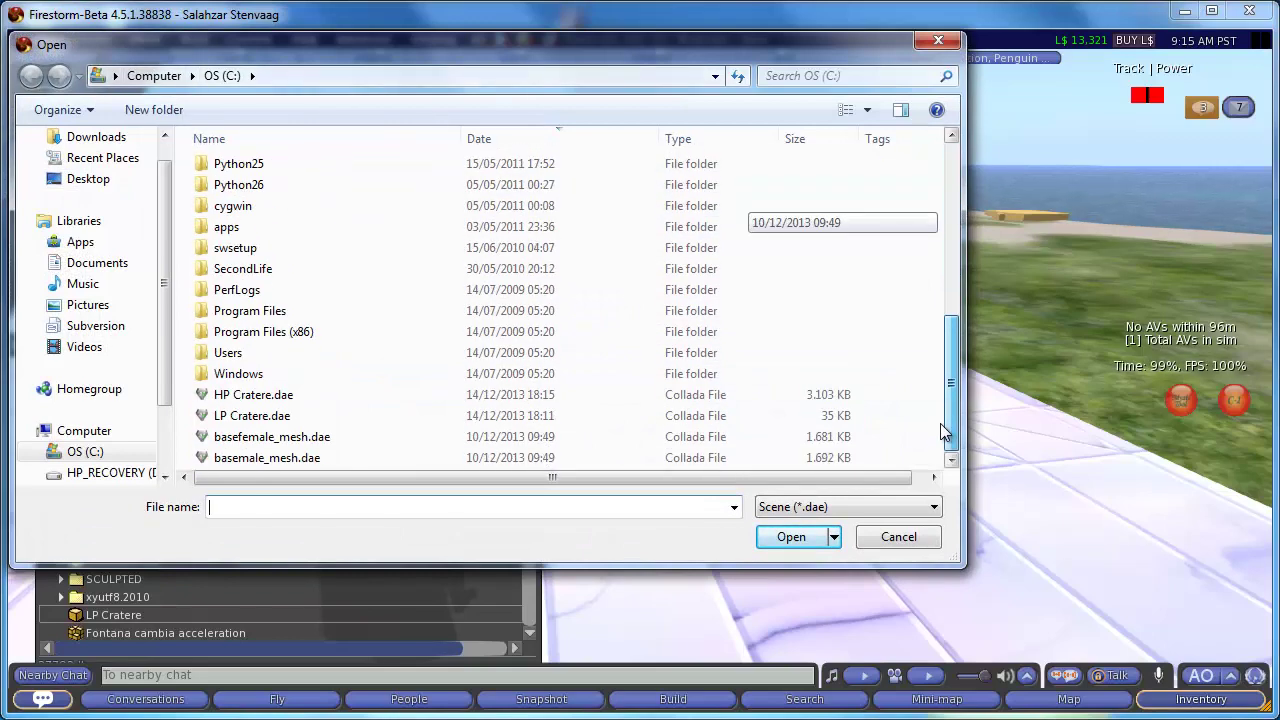
{"action": "left_click", "coordinate": [289, 397]}
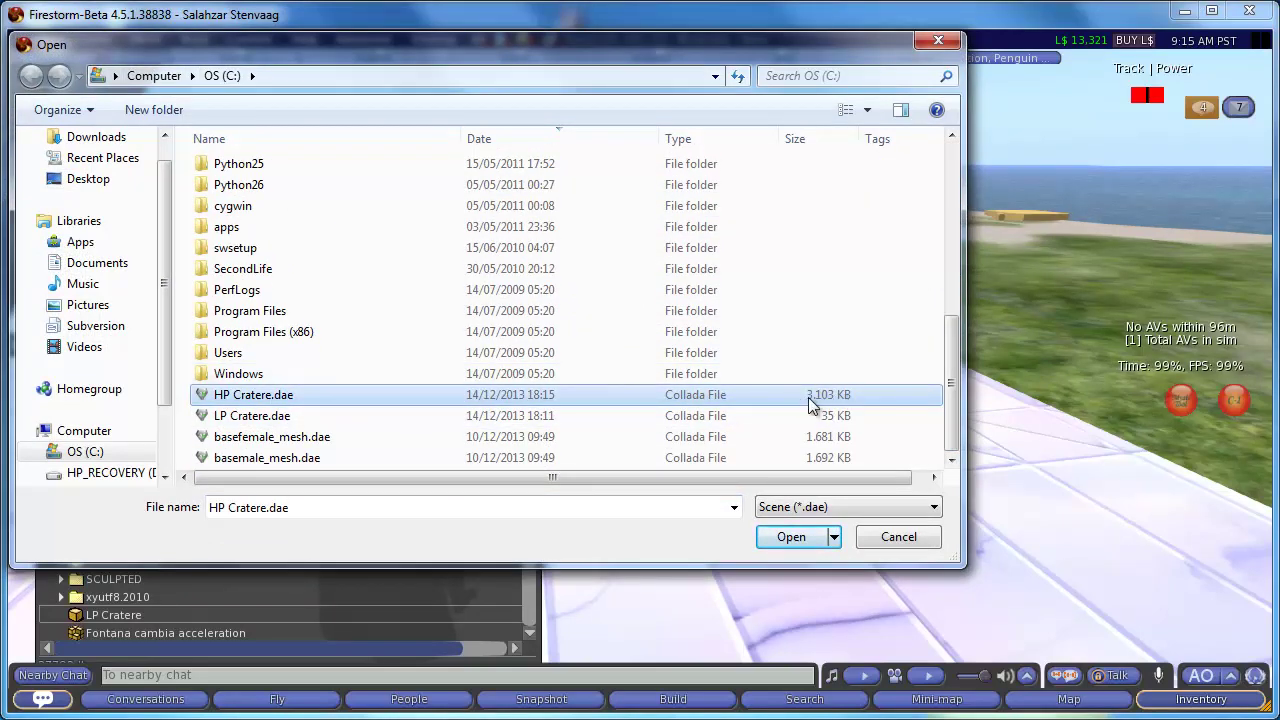
{"action": "left_click", "coordinate": [790, 536]}
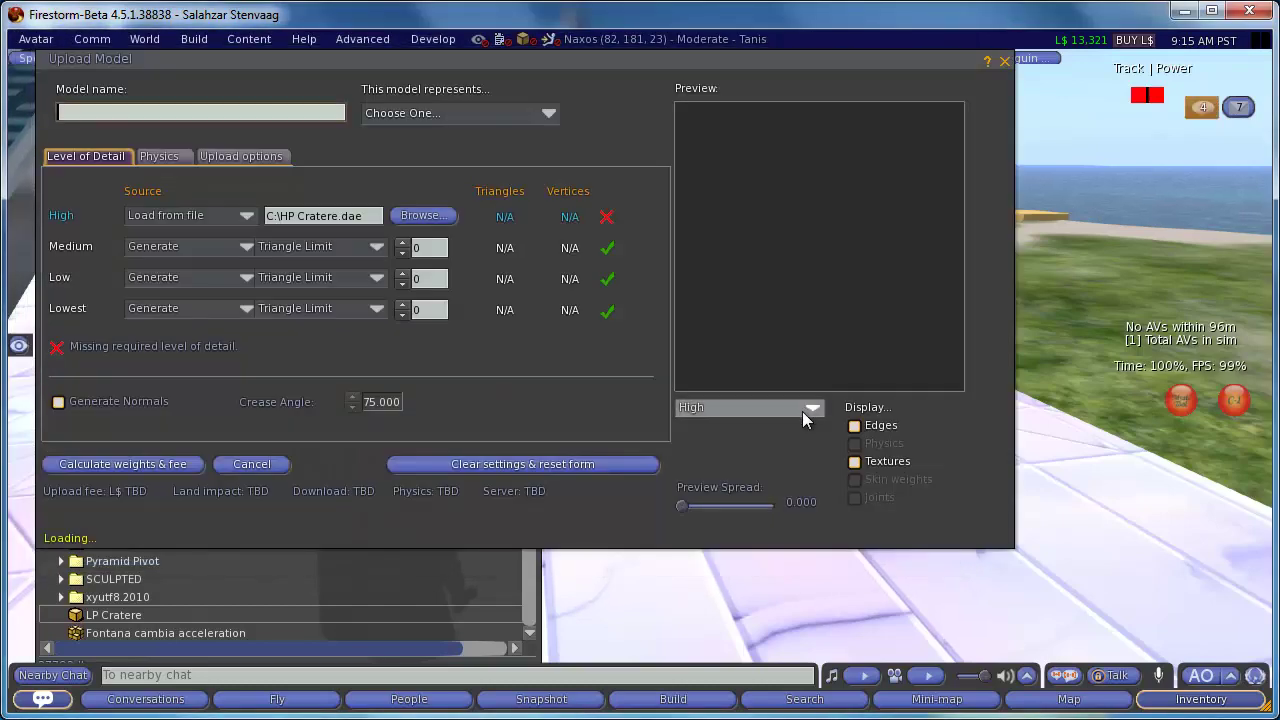
- Name the model HP Cratere, enable Generate Normals, and zoom and tilt the preview to view it from above
{"action": "type", "text": "HP"}
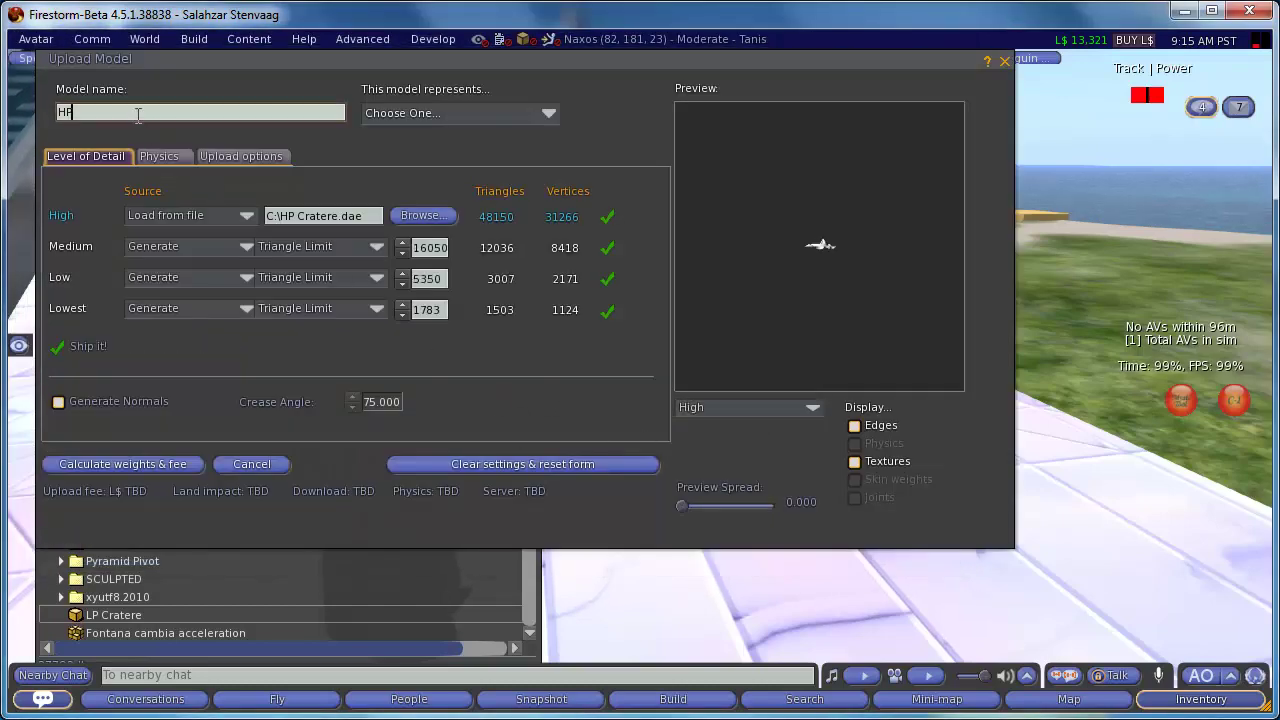
{"action": "type", "text": " Cratere"}
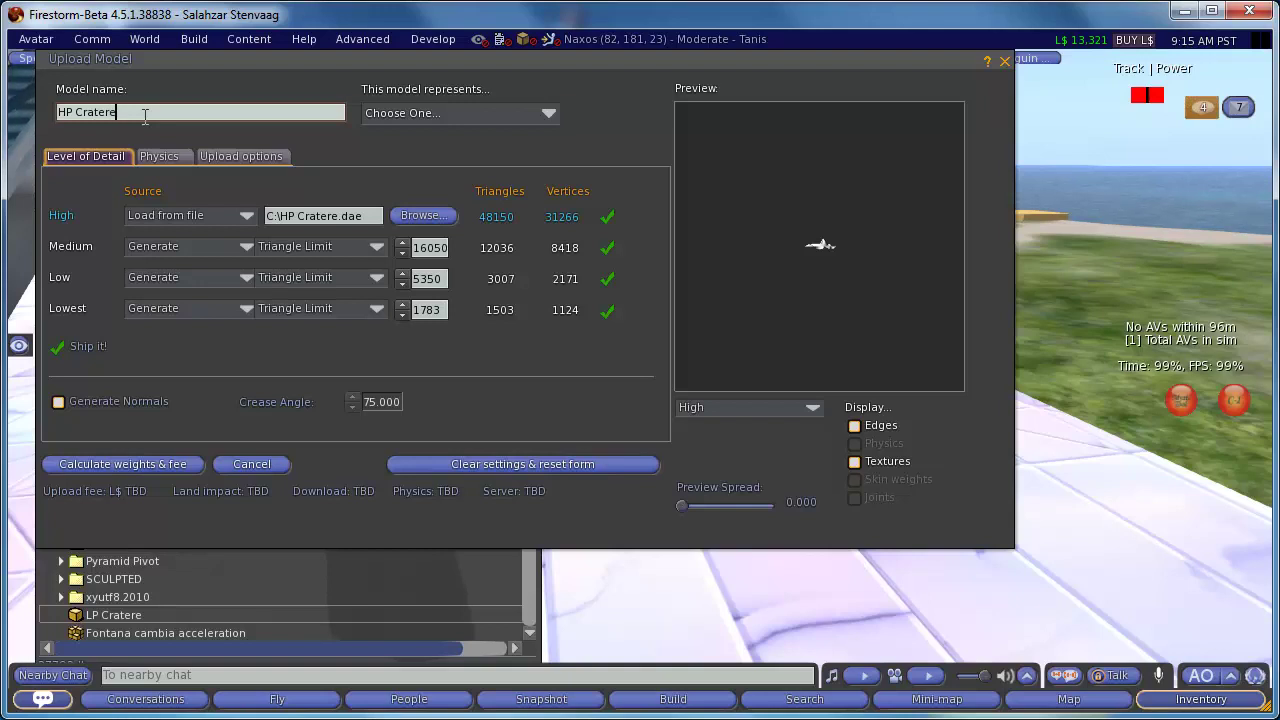
{"action": "key", "text": "Tab"}
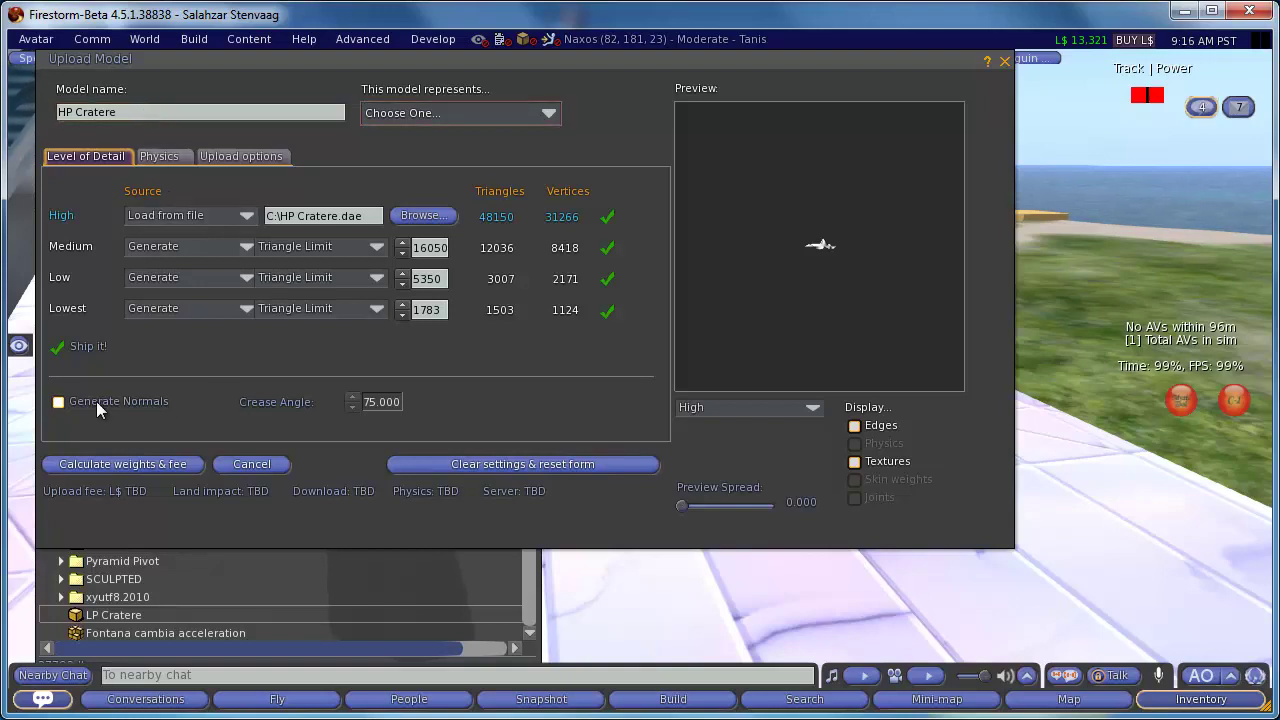
{"action": "left_click", "coordinate": [59, 401]}
{"action": "left_click", "coordinate": [154, 464]}
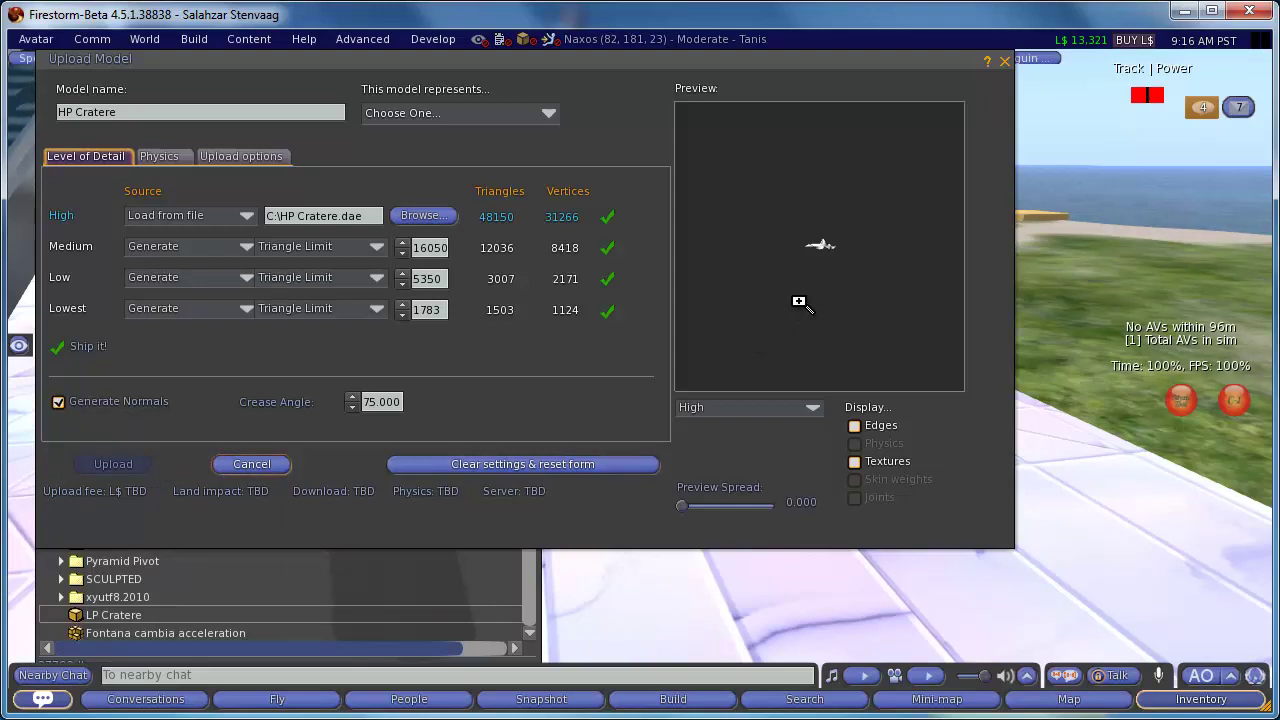
{"action": "scroll", "coordinate": [799, 301], "scroll_direction": "up", "scroll_amount": 2}
{"action": "scroll", "coordinate": [776, 331], "scroll_direction": "up", "scroll_amount": 3}
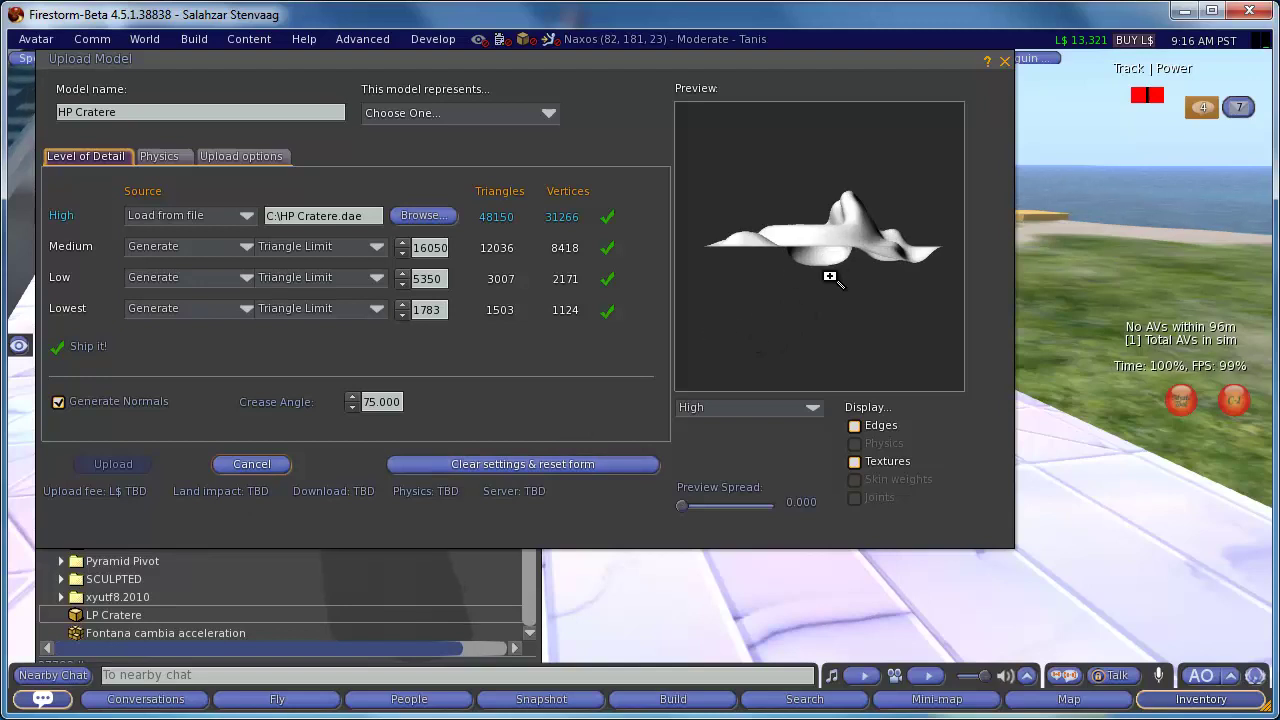
{"action": "left_click_drag", "start_coordinate": [800, 255], "coordinate": [796, 242]}
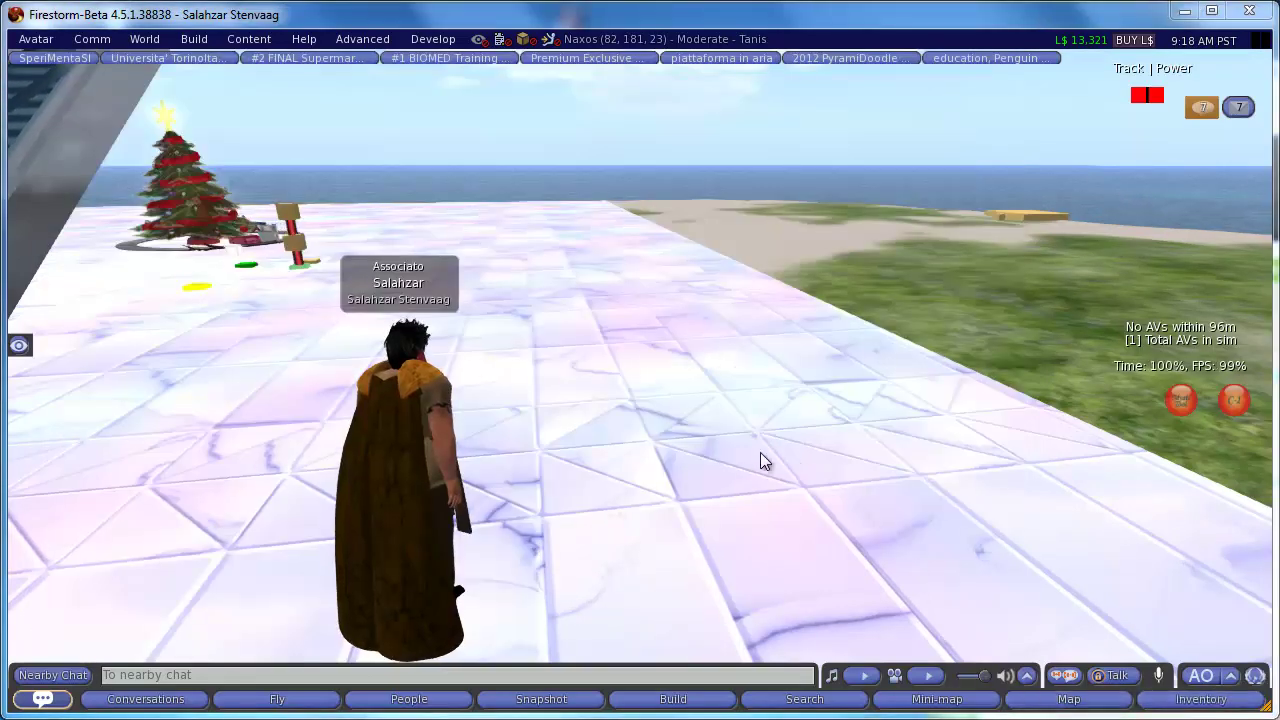
- Rez LP Cratere from the inventory's recent items onto the Naxos platform
{"action": "scroll", "coordinate": [640, 380], "scroll_direction": "up", "scroll_amount": 3}
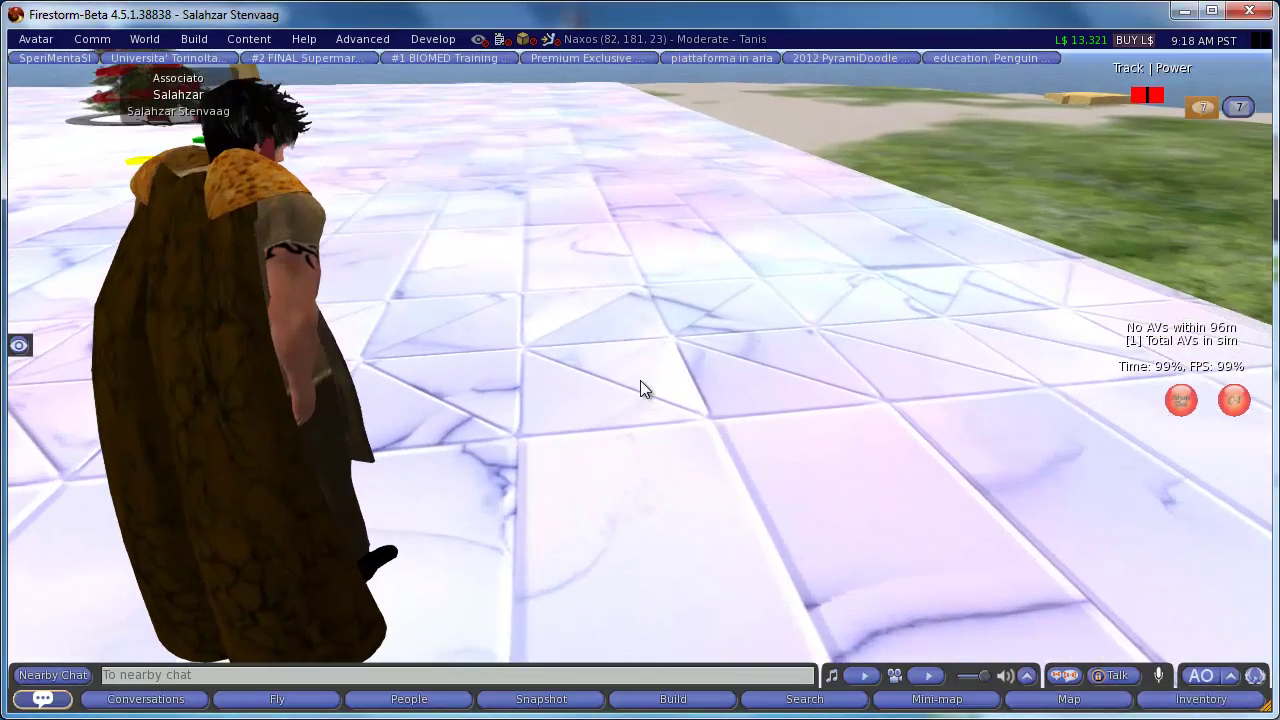
{"action": "scroll", "coordinate": [639, 381], "scroll_direction": "down", "scroll_amount": 3}
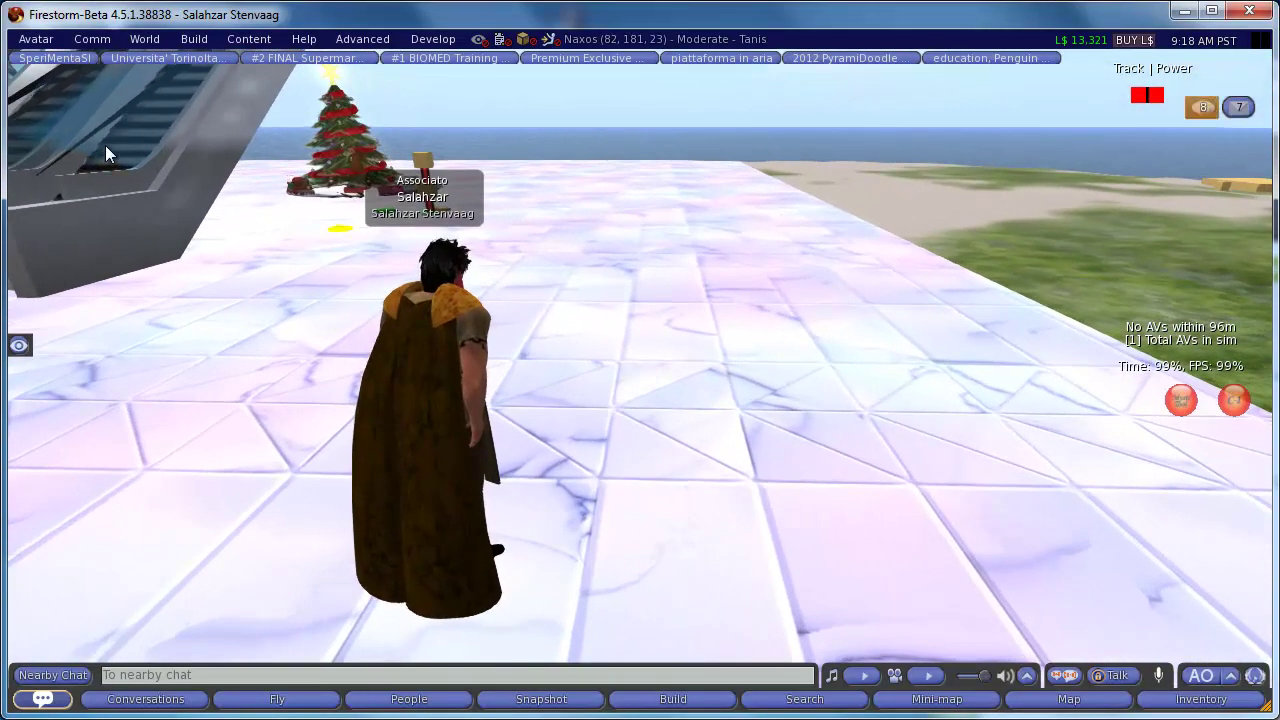
{"action": "key", "text": "ctrl+i"}
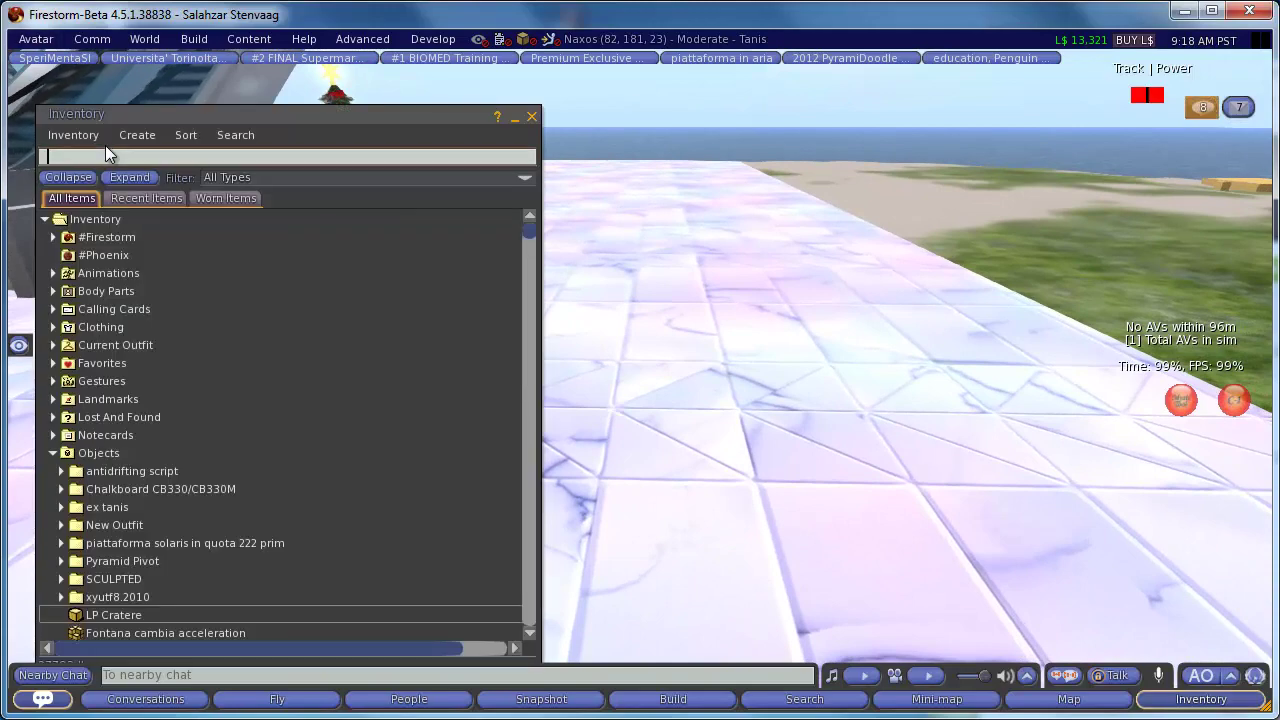
{"action": "left_click", "coordinate": [160, 199]}
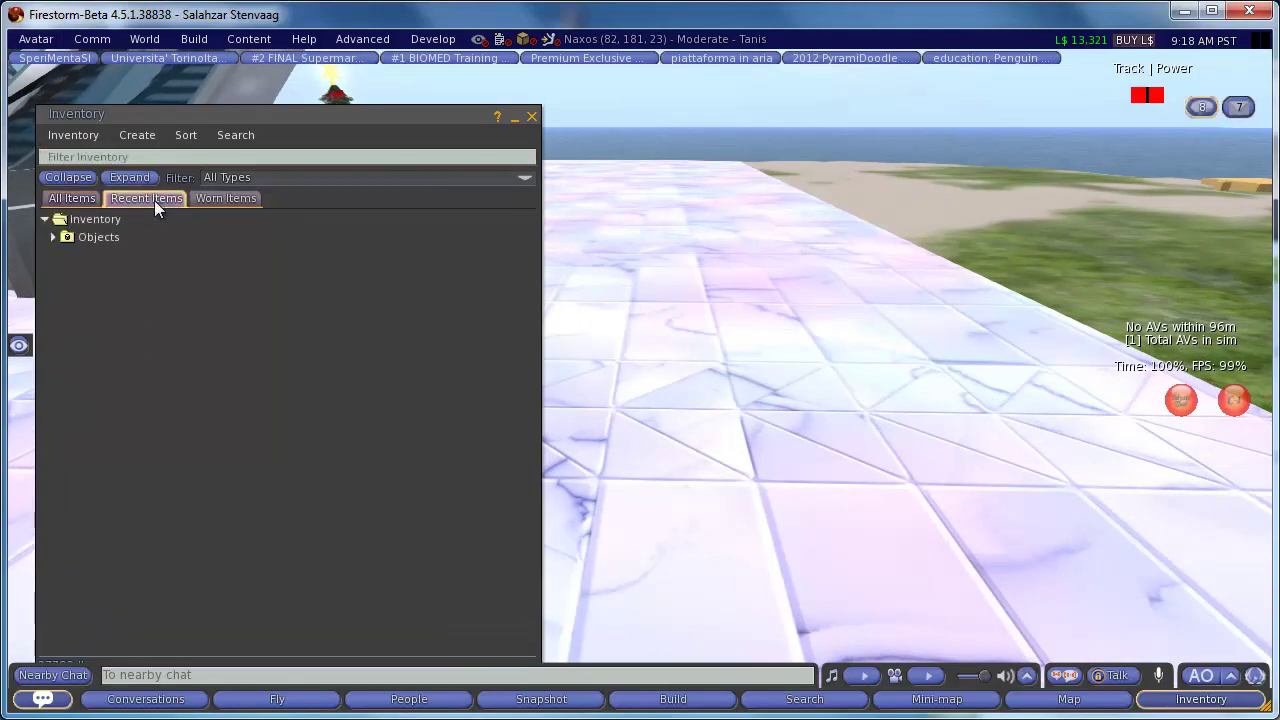
{"action": "left_click", "coordinate": [54, 238]}
{"action": "mouse_move", "coordinate": [102, 255]}
{"action": "left_mouse_down"}
{"action": "mouse_move", "coordinate": [499, 330]}
{"action": "mouse_move", "coordinate": [771, 463]}
{"action": "left_mouse_up"}
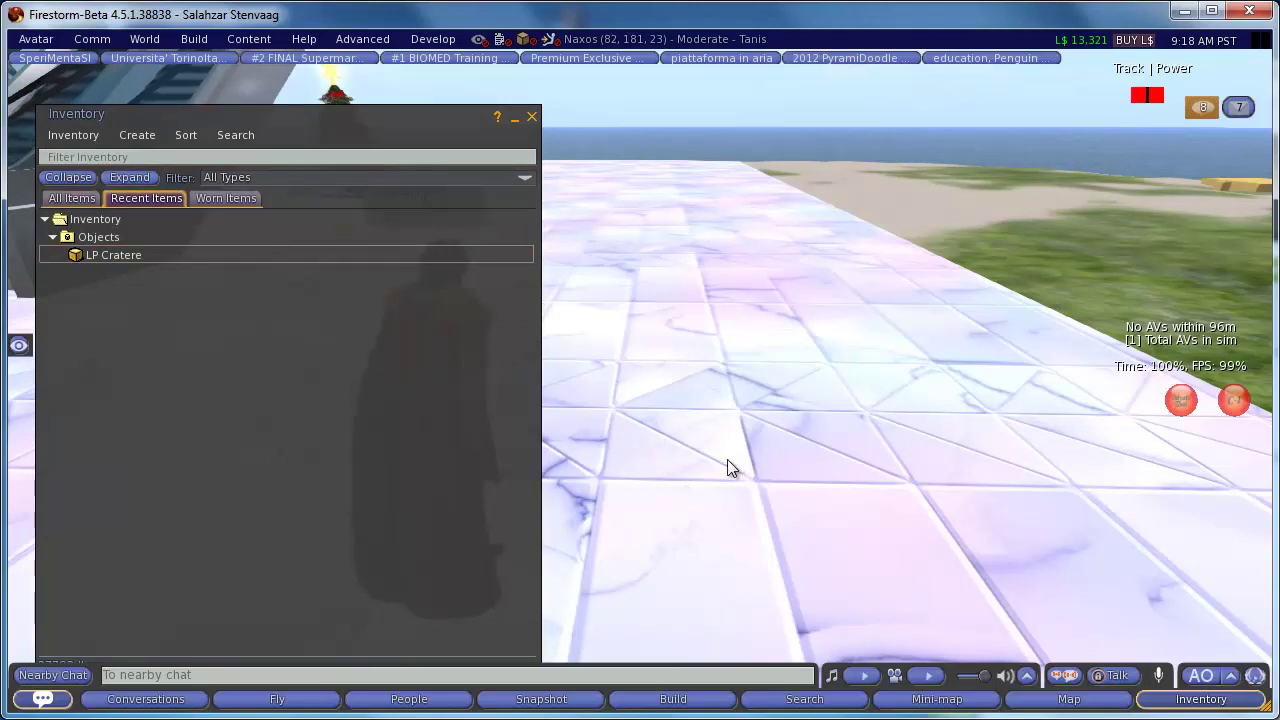
- Move the inventory aside and orbit the camera to inspect the rezzed crater
{"action": "left_click_drag", "start_coordinate": [728, 435], "coordinate": [557, 353], "text": "alt"}
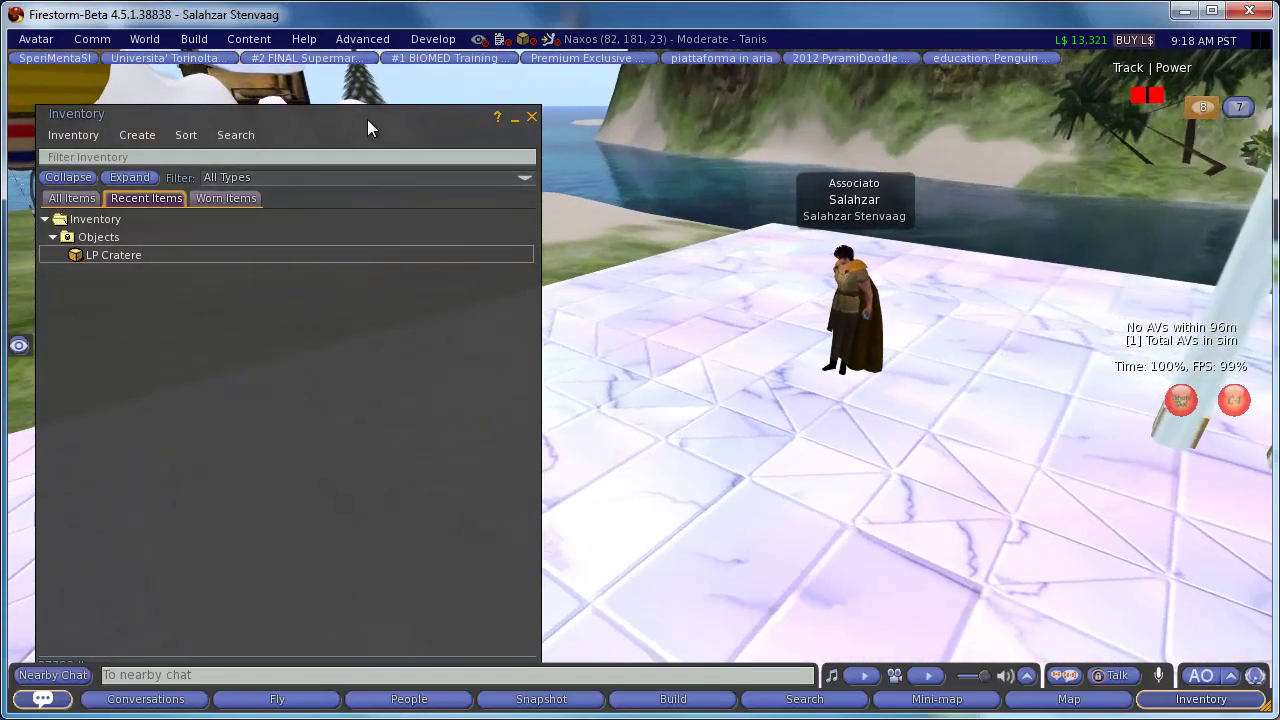
{"action": "left_click_drag", "start_coordinate": [367, 119], "coordinate": [247, 229]}
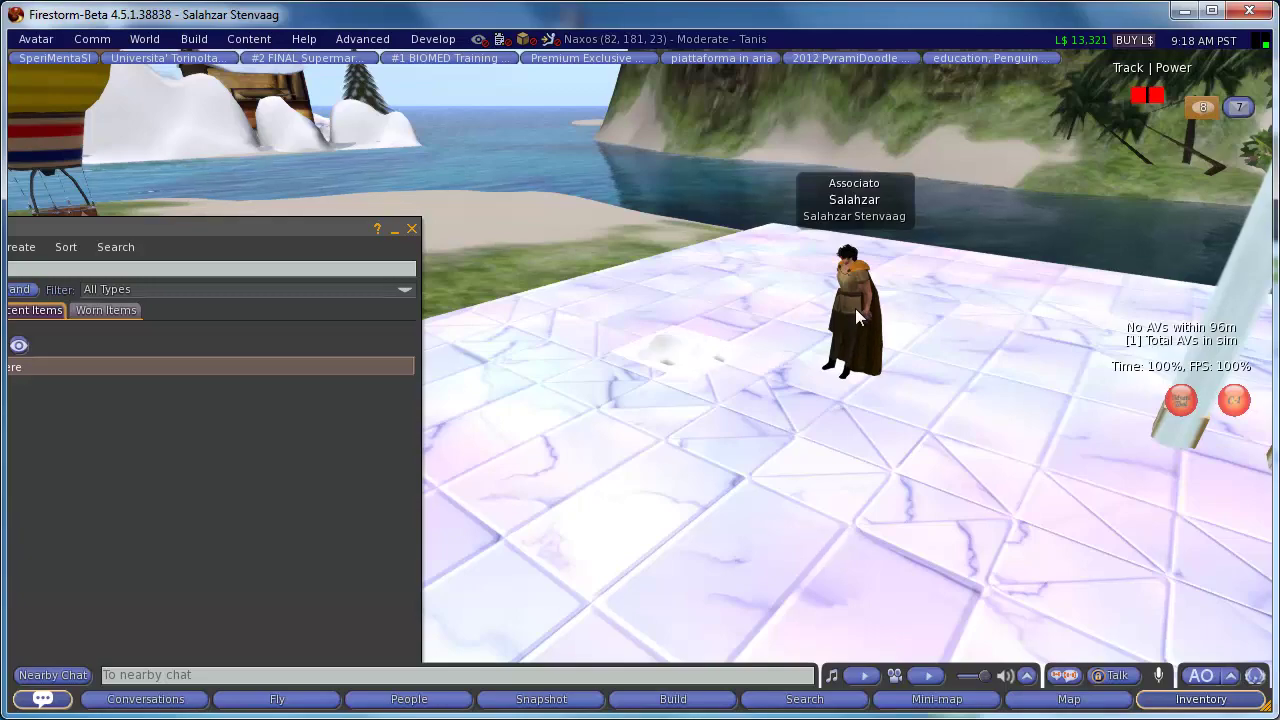
{"action": "left_click_drag", "start_coordinate": [672, 287], "coordinate": [637, 382], "text": "alt"}
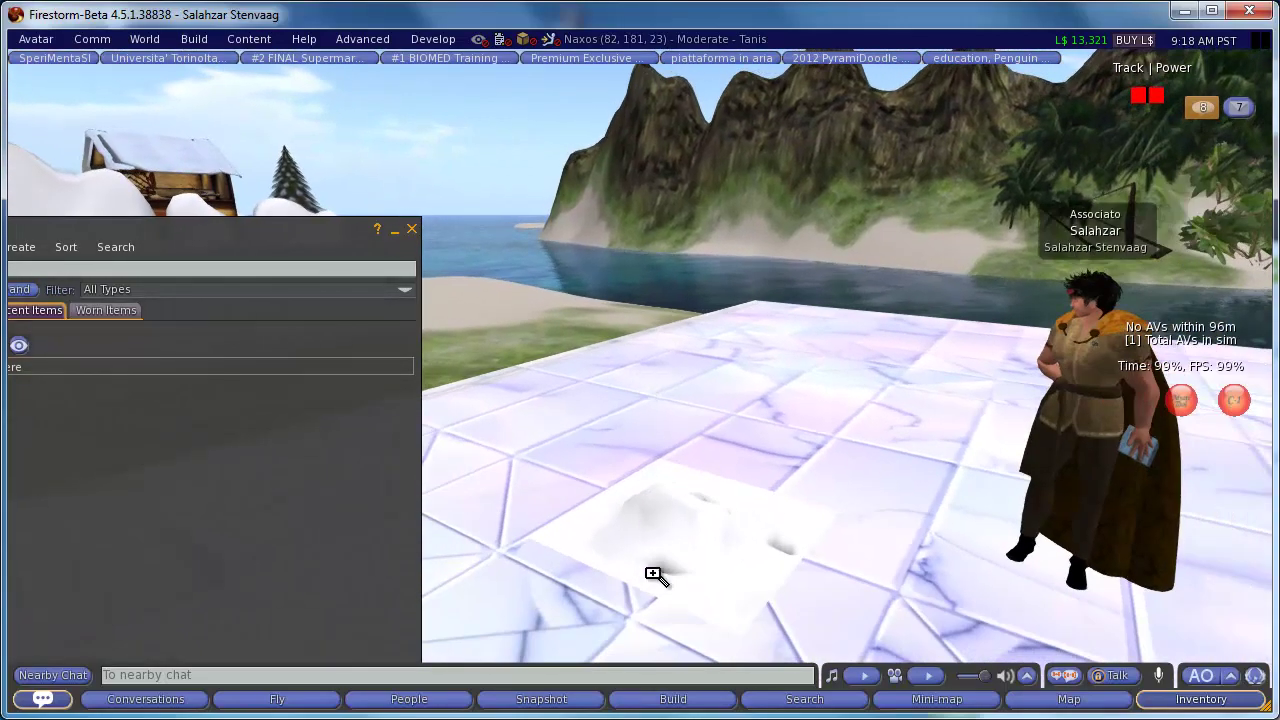
{"action": "scroll", "coordinate": [640, 383], "scroll_direction": "up", "scroll_amount": 5}
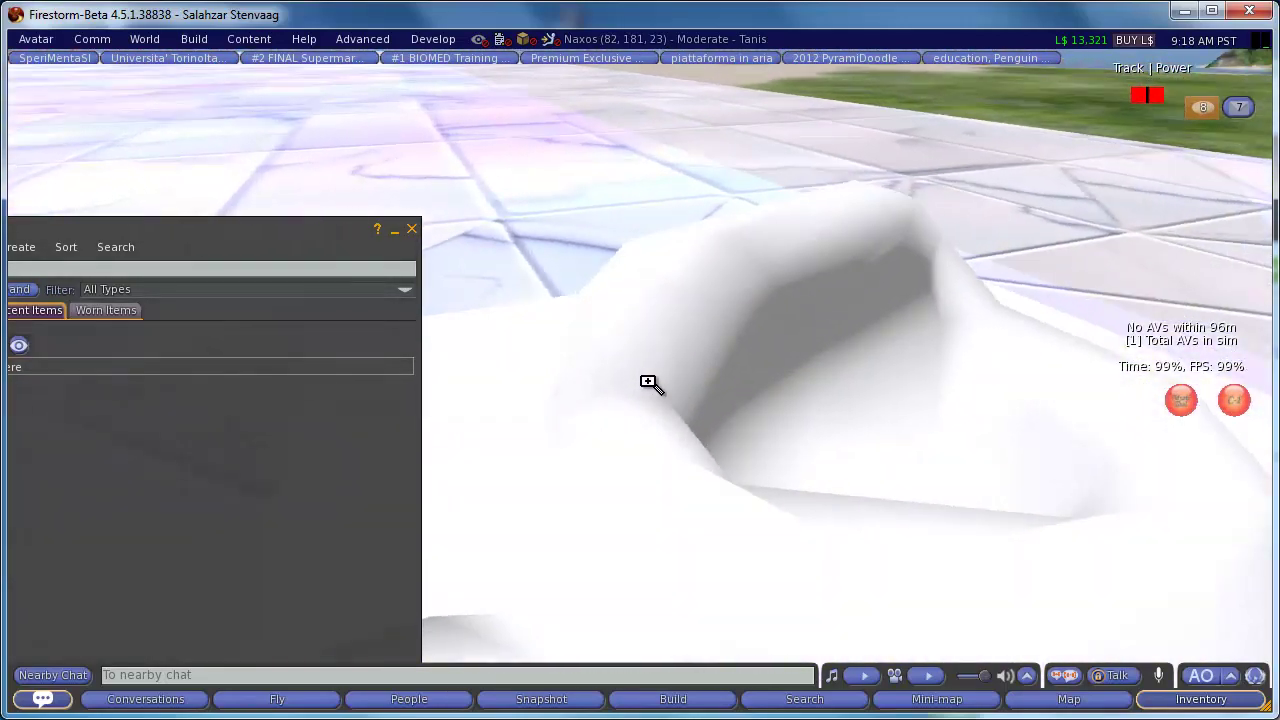
{"action": "left_click_drag", "start_coordinate": [648, 383], "coordinate": [638, 412], "text": "alt"}
- Edit the crater and place a copy about 2 m along X beside the original, then deselect
{"action": "right_click", "coordinate": [664, 355]}
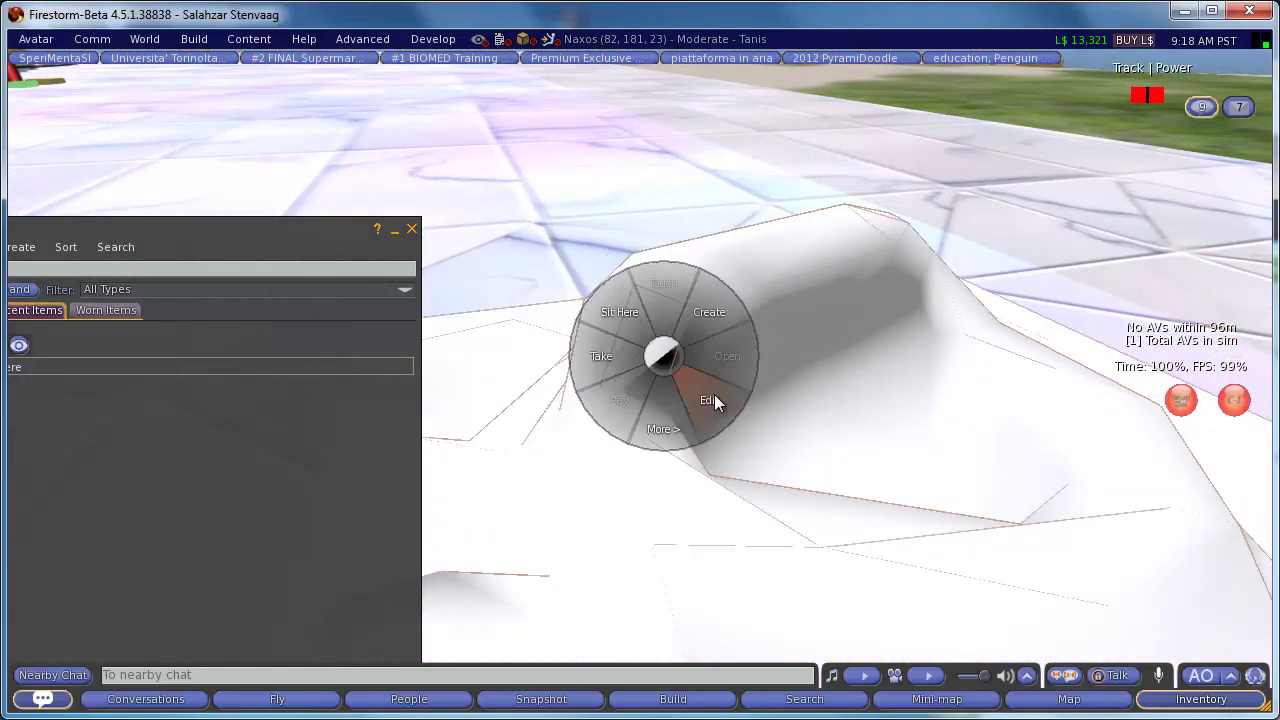
{"action": "left_click", "coordinate": [713, 395]}
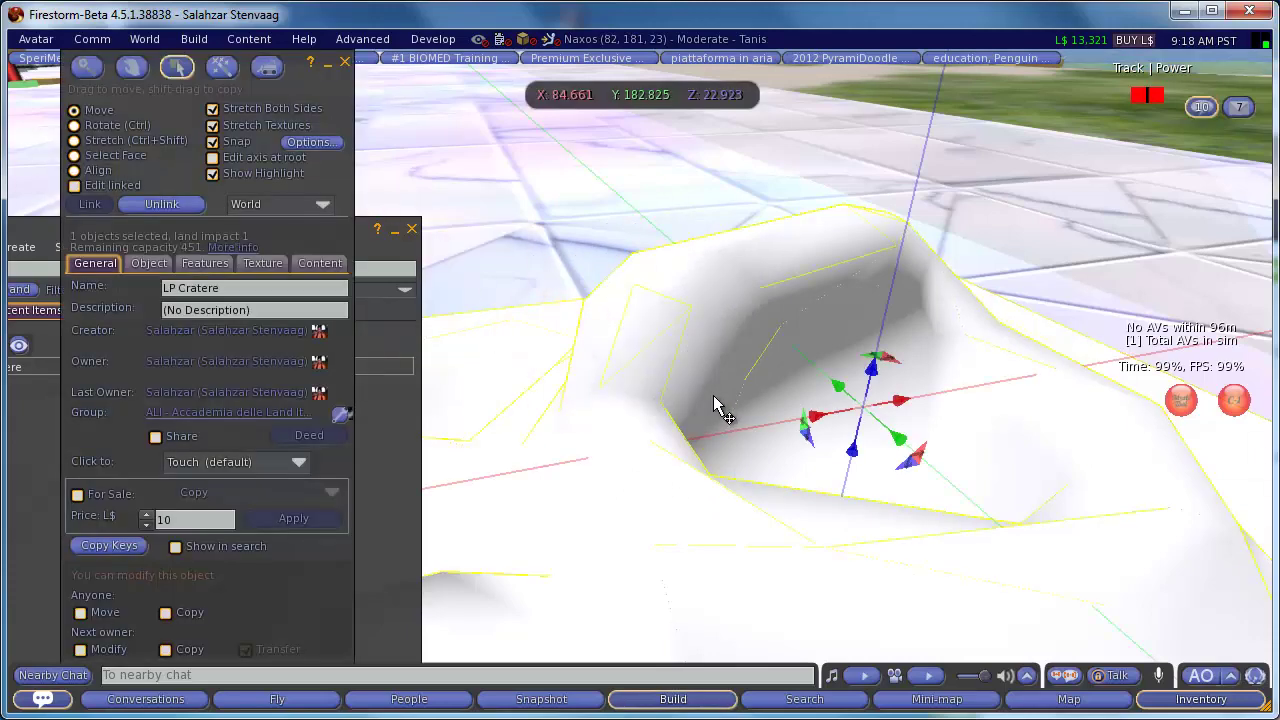
{"action": "key", "text": "Escape"}
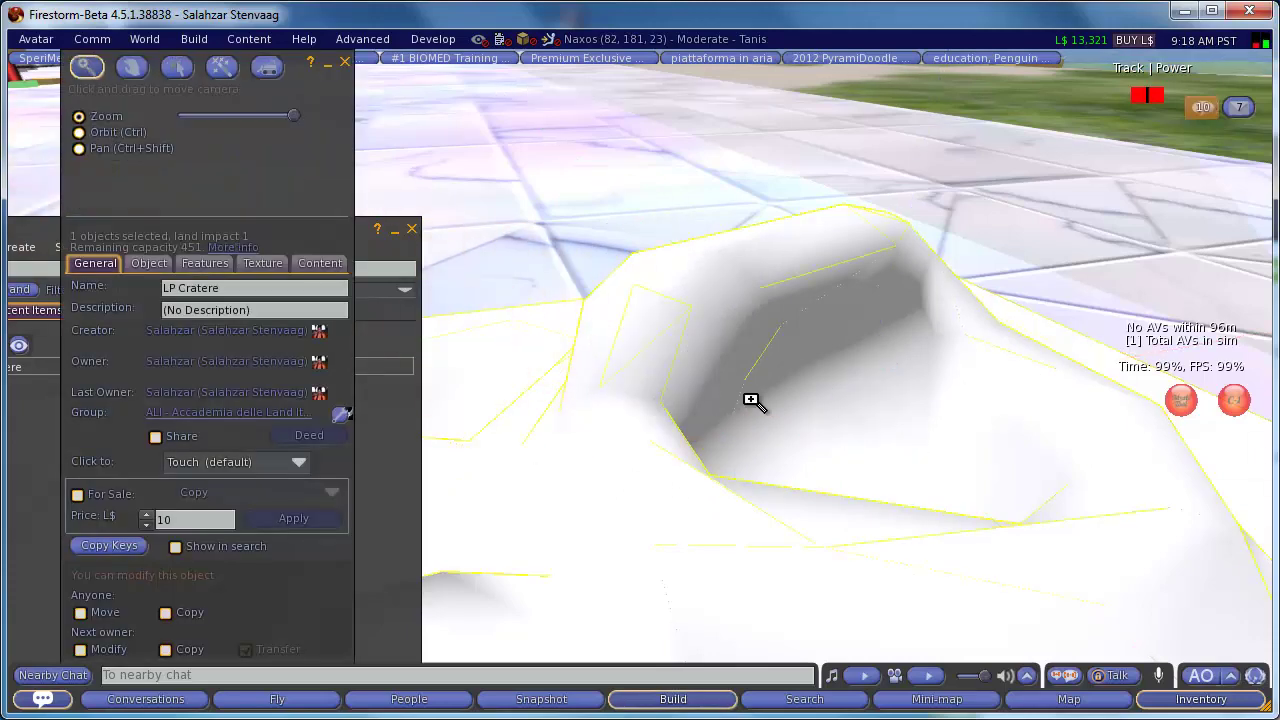
{"action": "key", "text": "ctrl+3"}
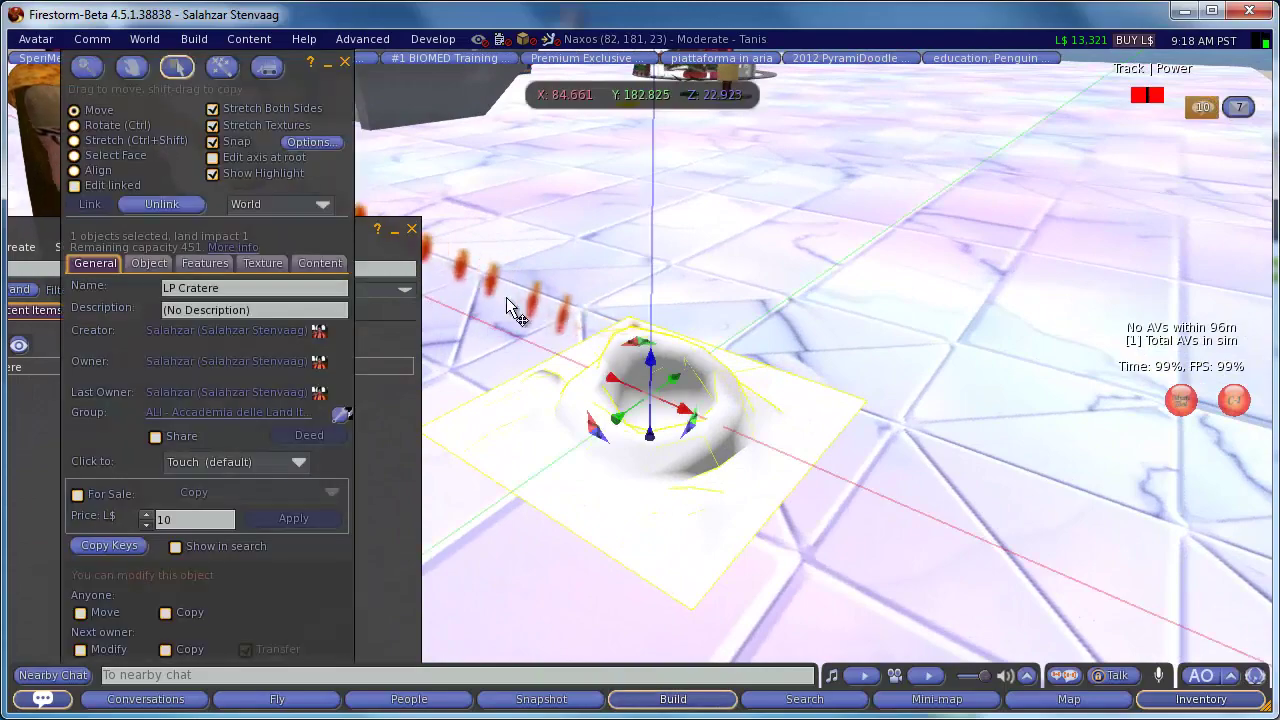
{"action": "mouse_move", "coordinate": [700, 387]}
{"action": "left_mouse_down", "text": "alt"}
{"action": "mouse_move", "coordinate": [627, 443]}
{"action": "mouse_move", "coordinate": [1130, 422]}
{"action": "left_mouse_up", "text": "alt"}
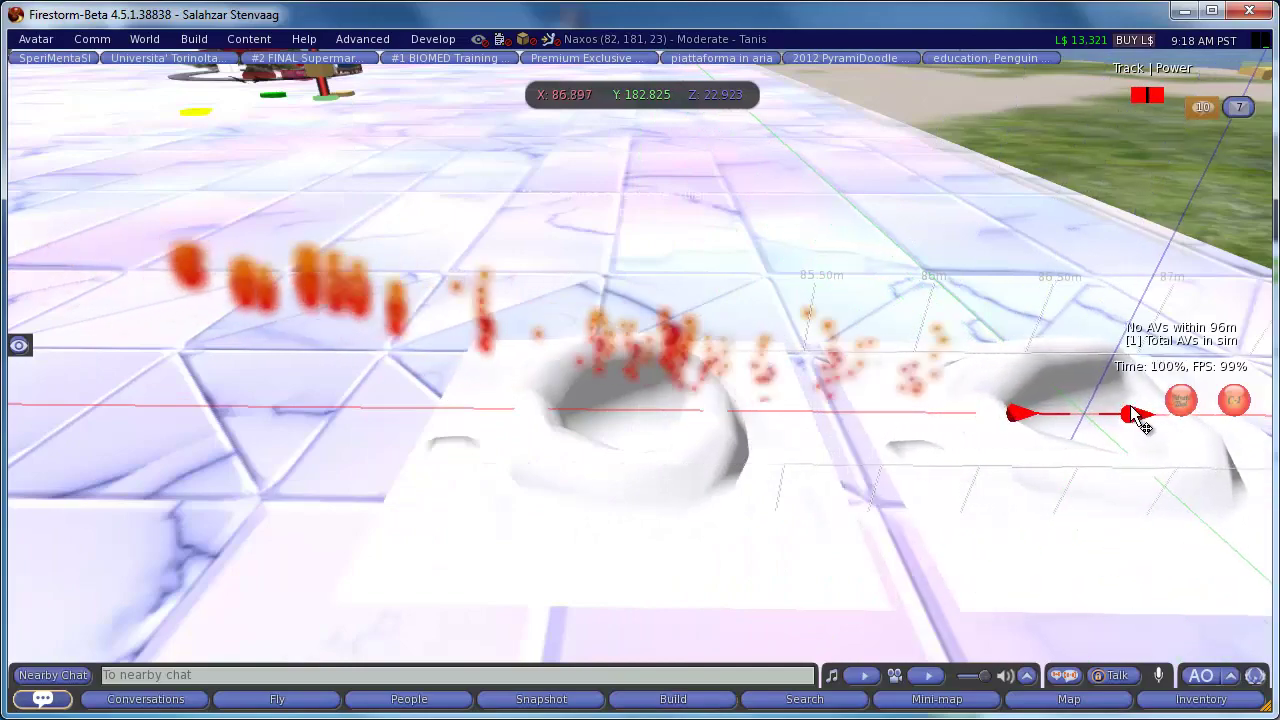
{"action": "left_click_drag", "start_coordinate": [991, 451], "coordinate": [643, 380], "text": "alt"}
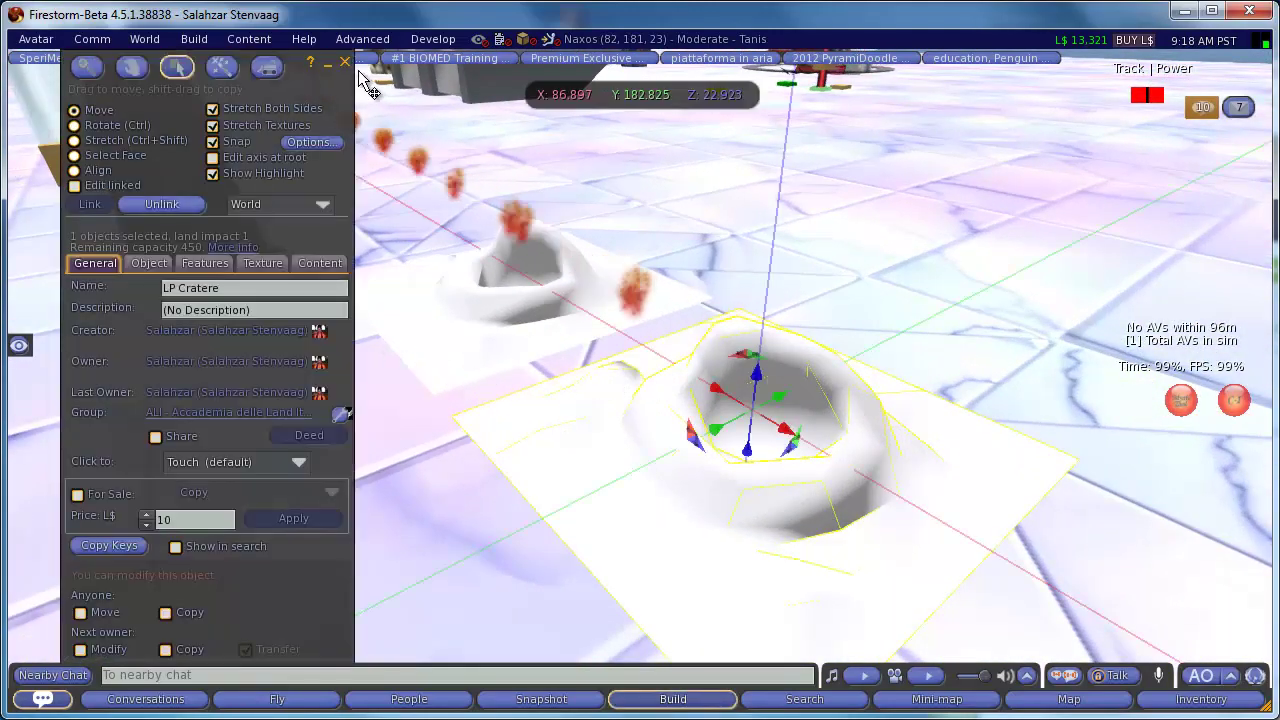
{"action": "key", "text": "Escape"}
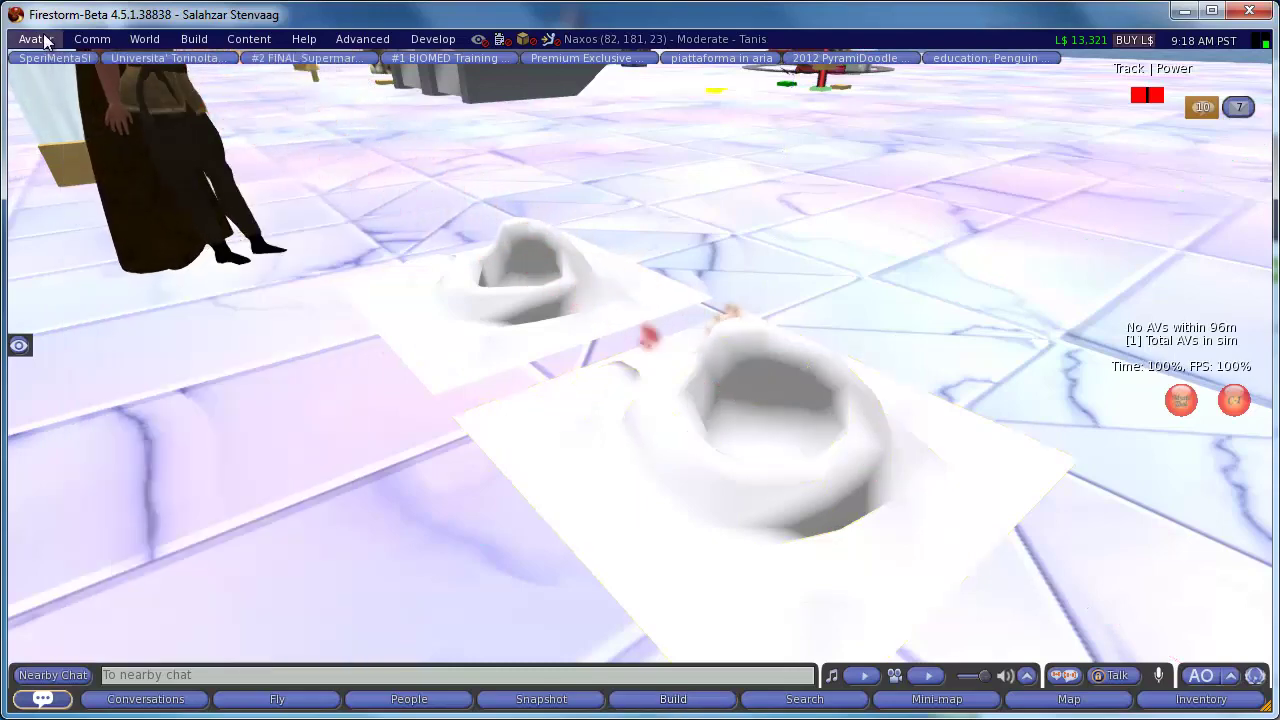
- Upload NM Cratere1.png as an image texture for L$10
{"action": "left_click", "coordinate": [40, 39]}
{"action": "mouse_move", "coordinate": [45, 346]}
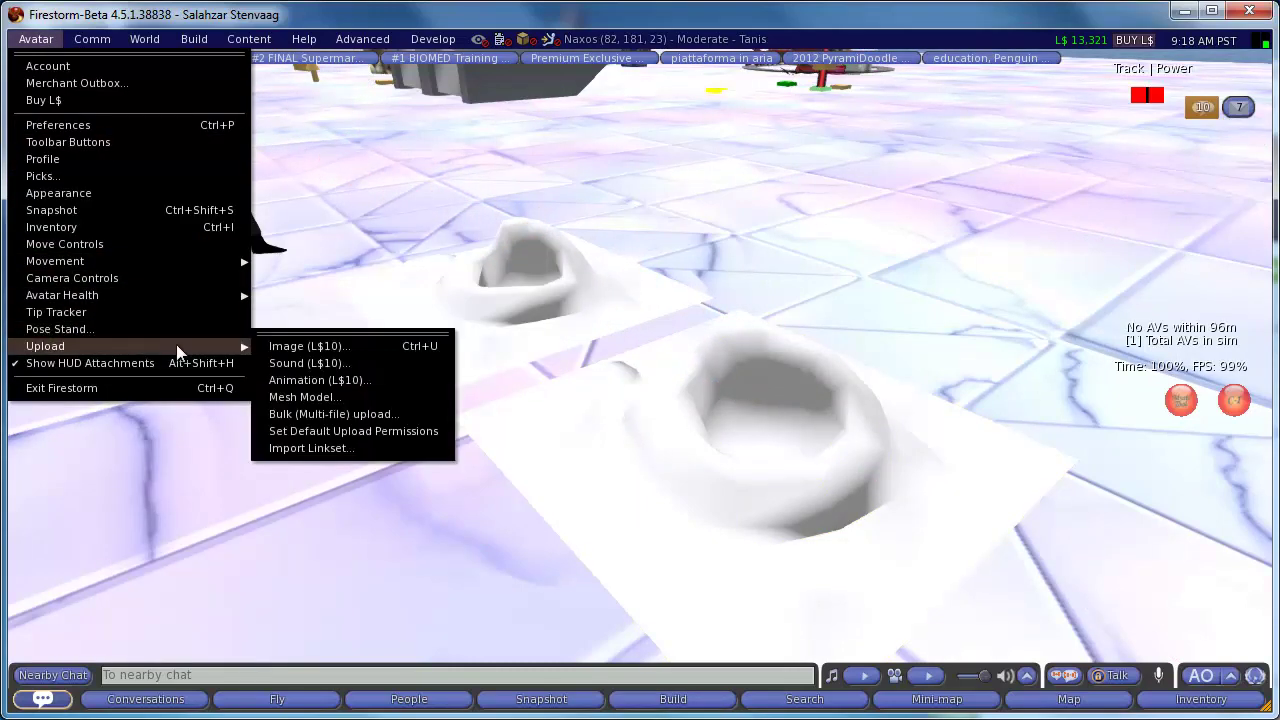
{"action": "left_click", "coordinate": [314, 345]}
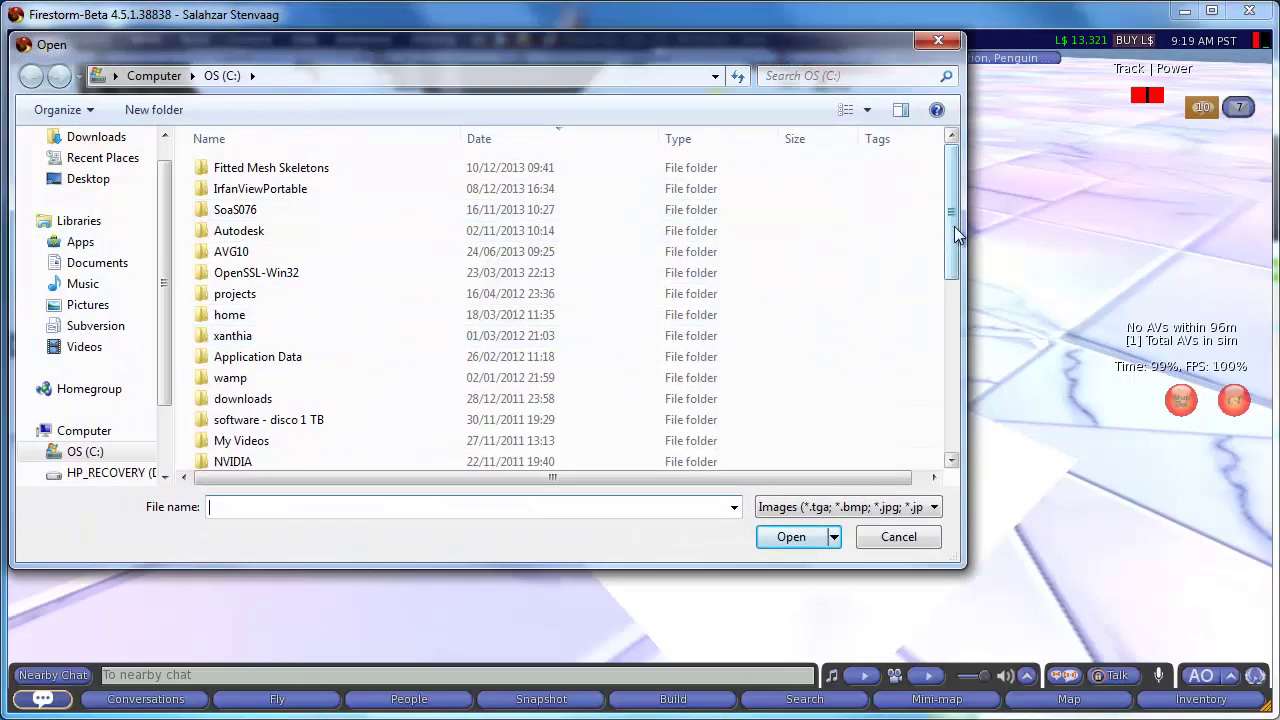
{"action": "left_click_drag", "start_coordinate": [954, 226], "coordinate": [940, 408]}
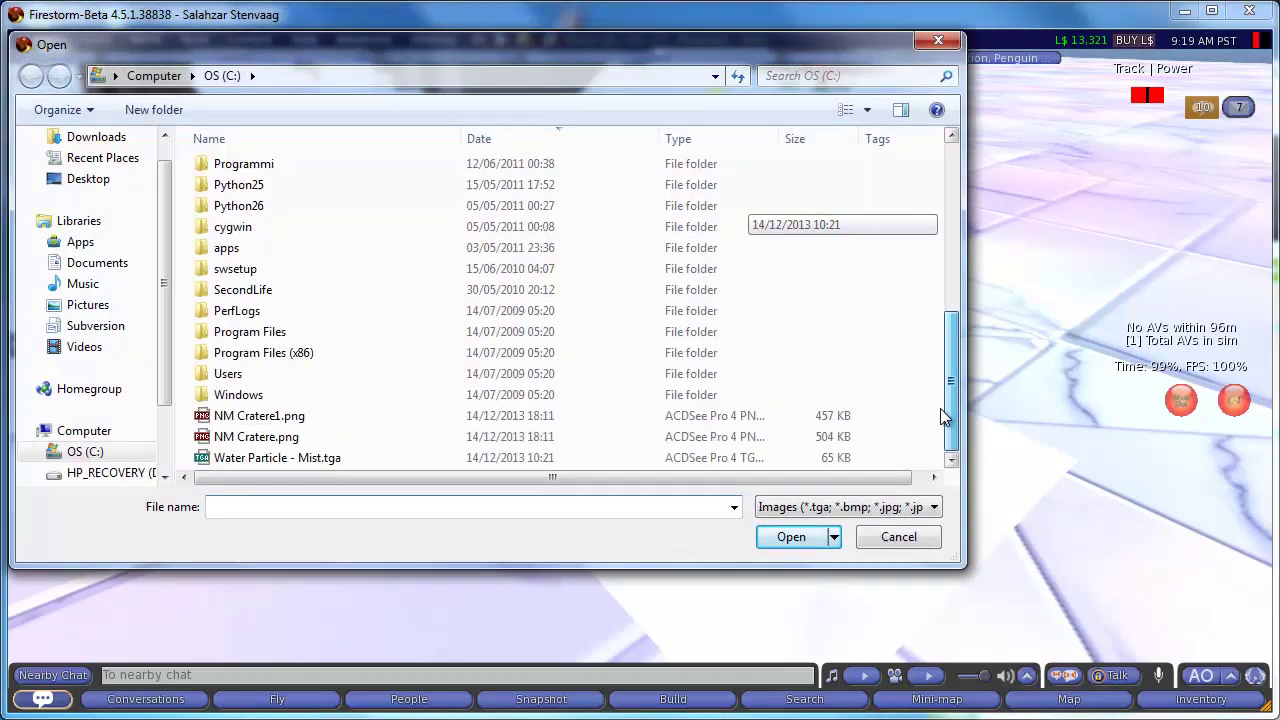
{"action": "left_click", "coordinate": [290, 420]}
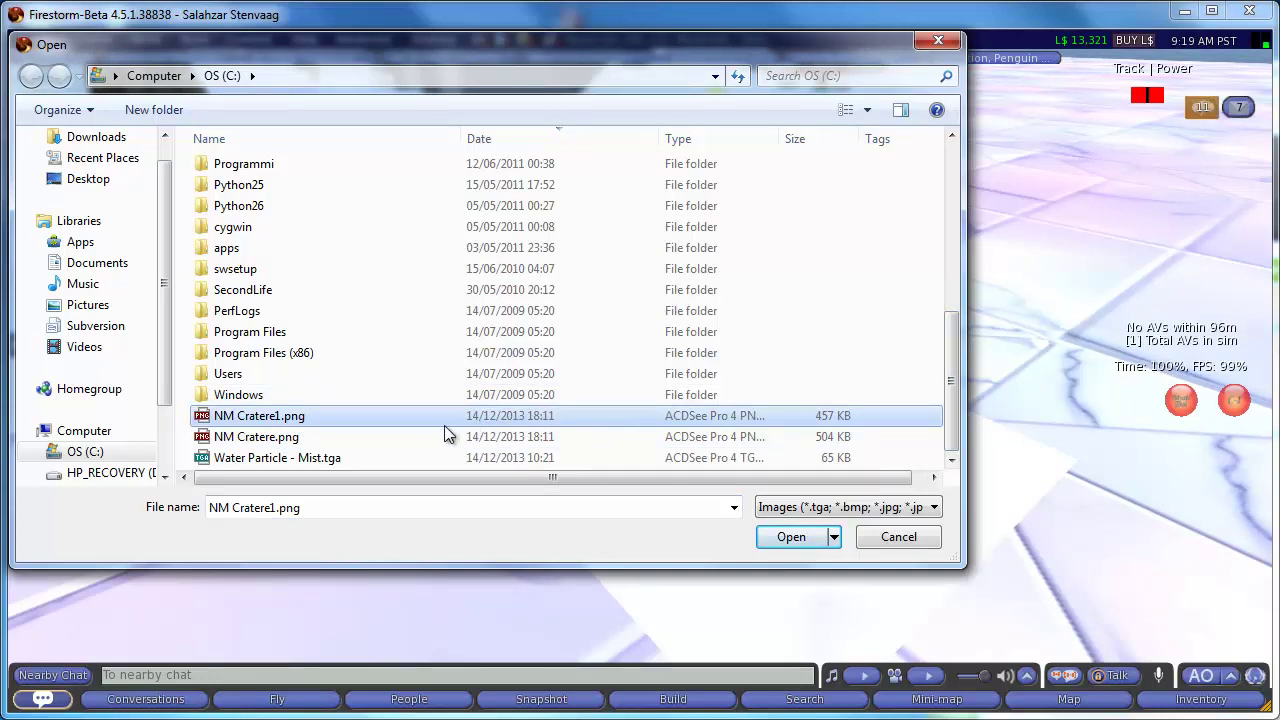
{"action": "left_click", "coordinate": [790, 537]}
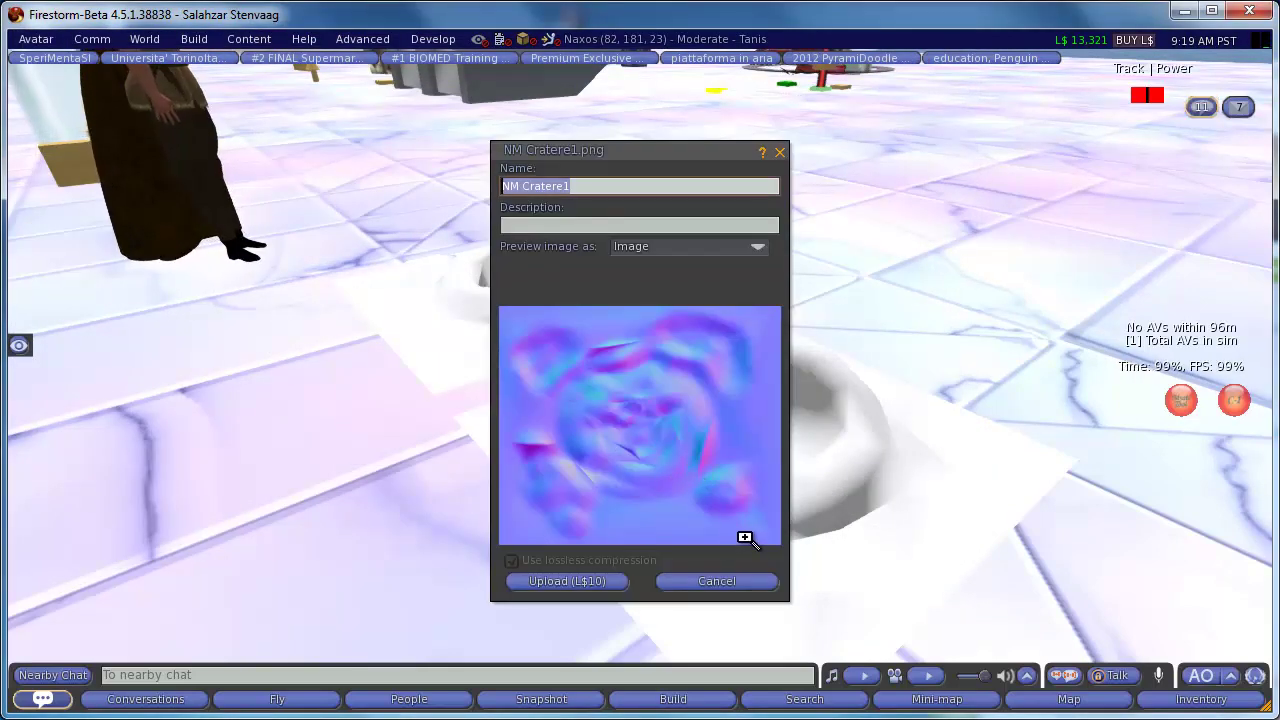
{"action": "left_click", "coordinate": [585, 581]}
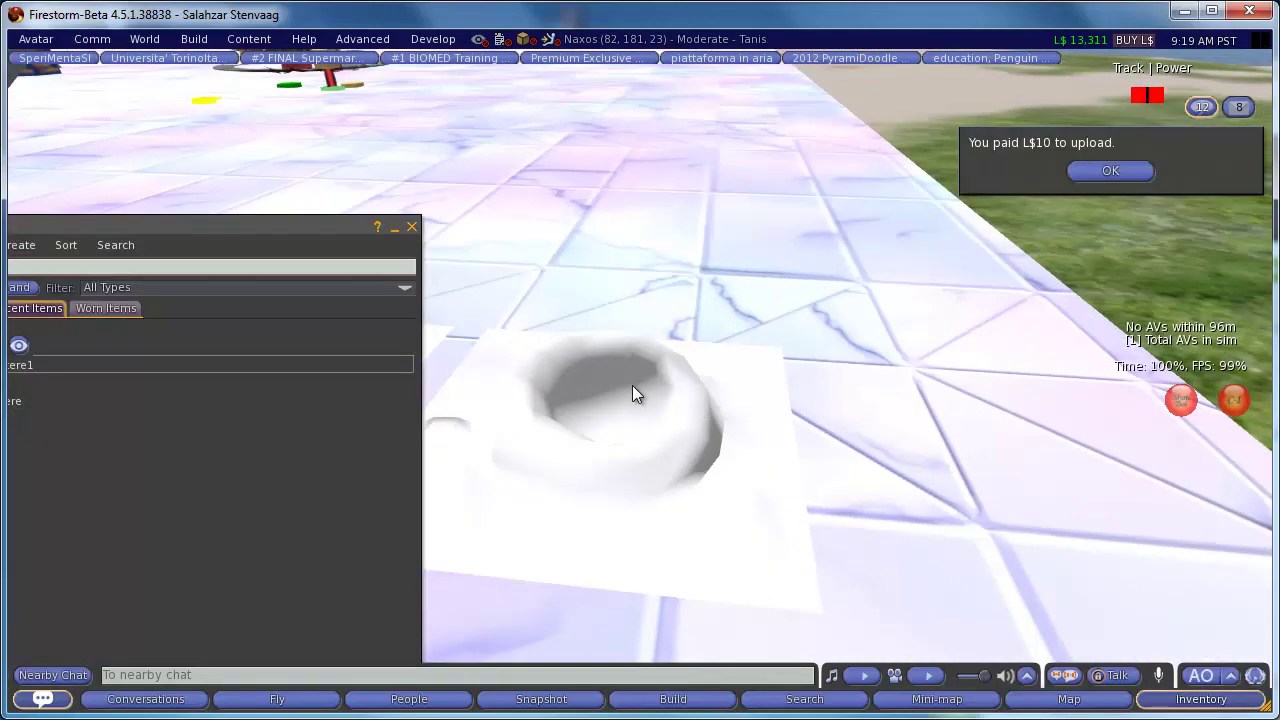
- Dismiss the notice, edit the right crater copy, and open the Graphics preferences beside it
{"action": "left_click", "coordinate": [1108, 171]}
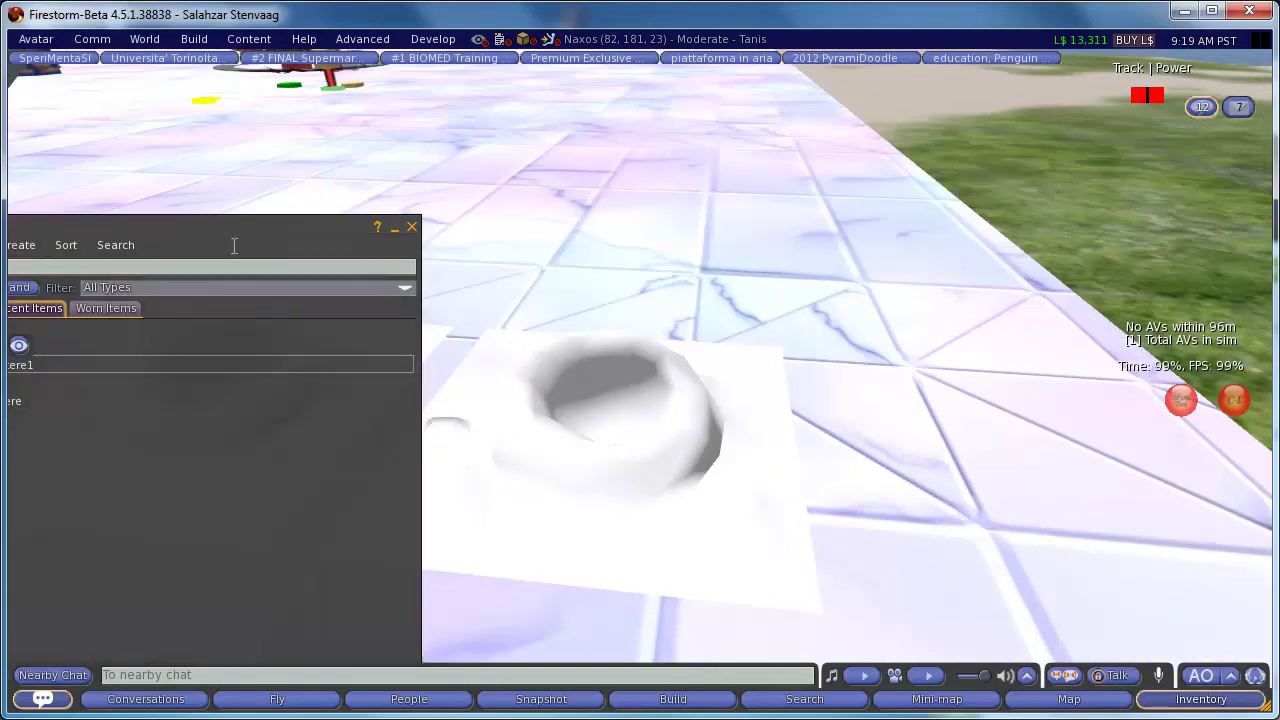
{"action": "left_click_drag", "start_coordinate": [208, 228], "coordinate": [1147, 203]}
{"action": "right_click", "coordinate": [611, 466]}
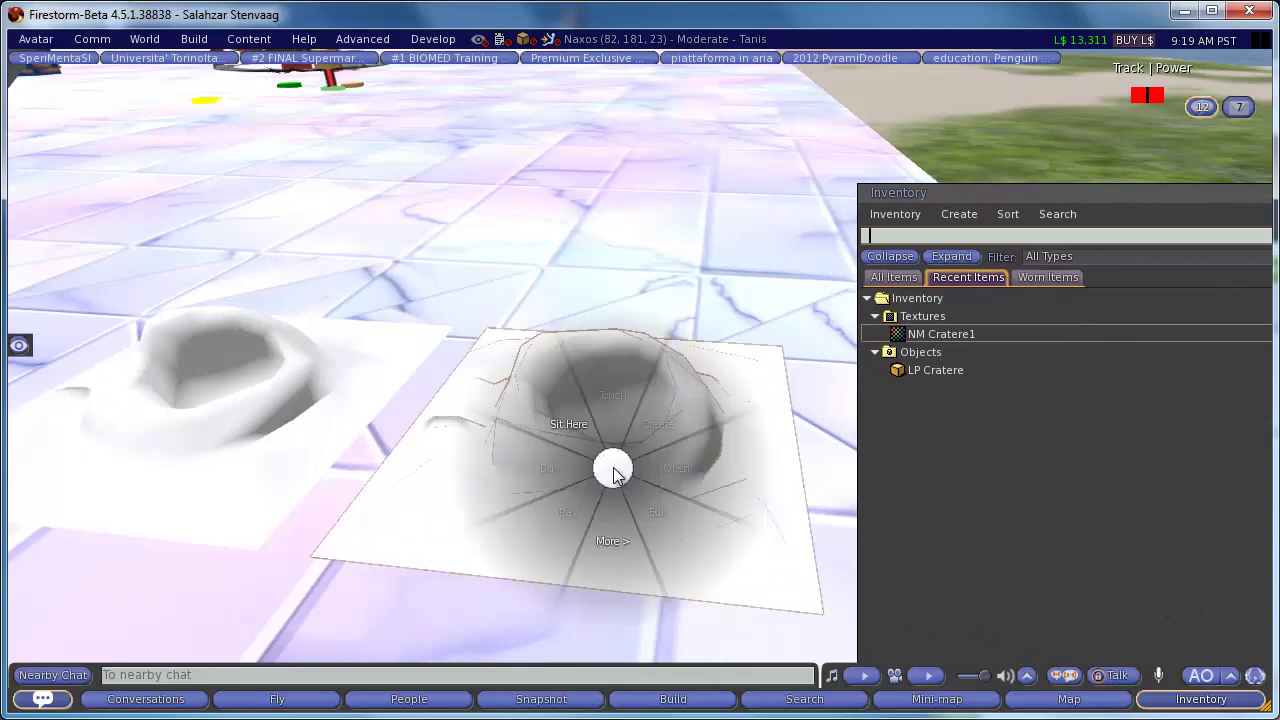
{"action": "left_click", "coordinate": [657, 504]}
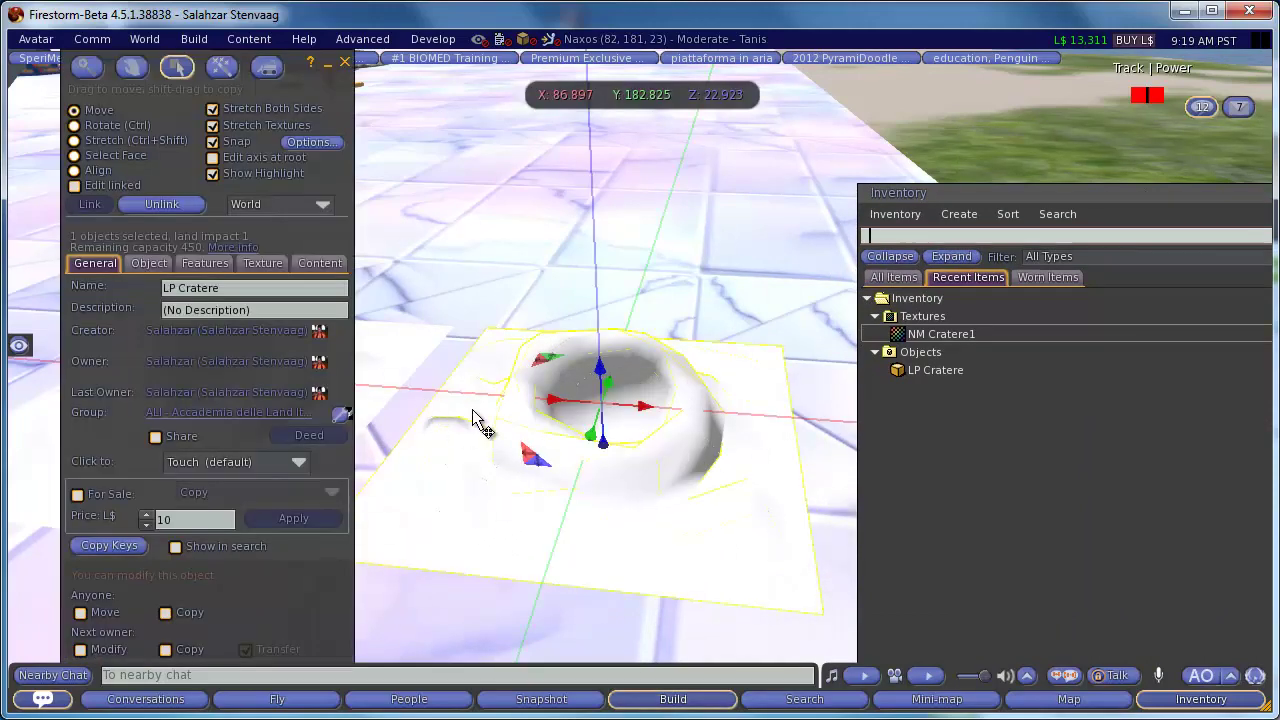
{"action": "key", "text": "ctrl"}
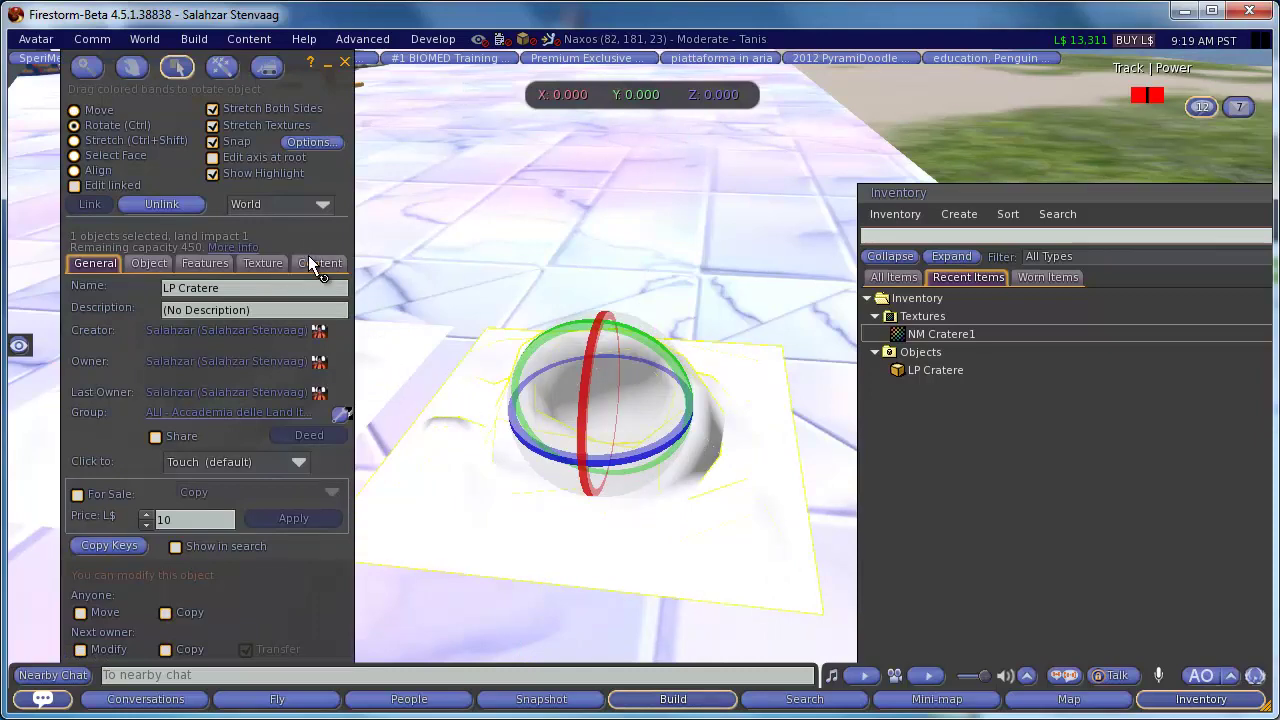
{"action": "key", "text": "ctrl+p"}
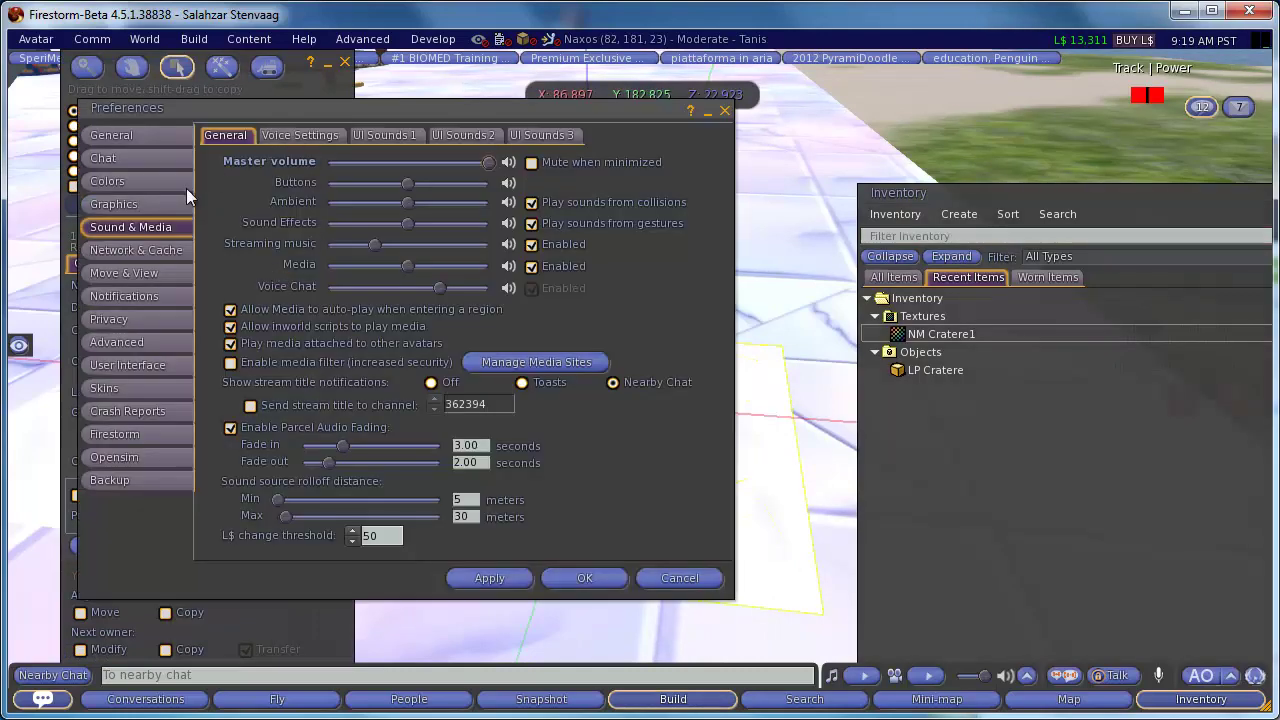
{"action": "left_click", "coordinate": [121, 204]}
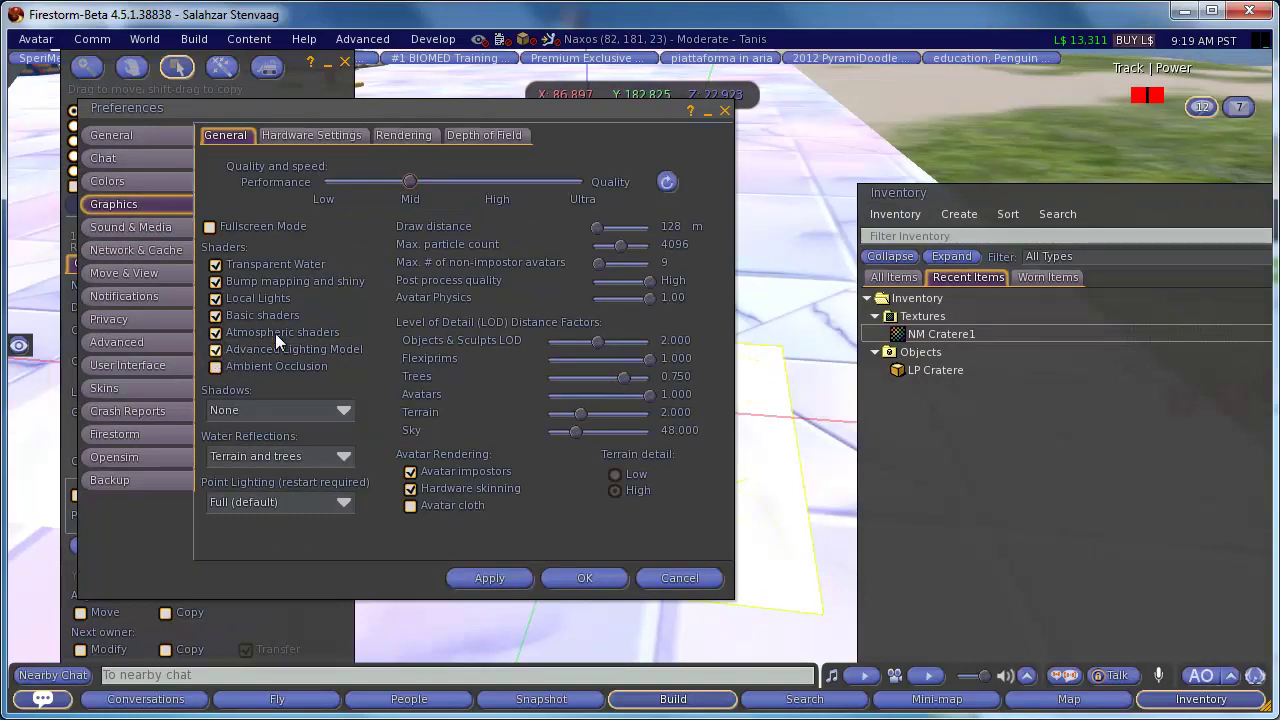
{"action": "left_click_drag", "start_coordinate": [522, 117], "coordinate": [1188, 531]}
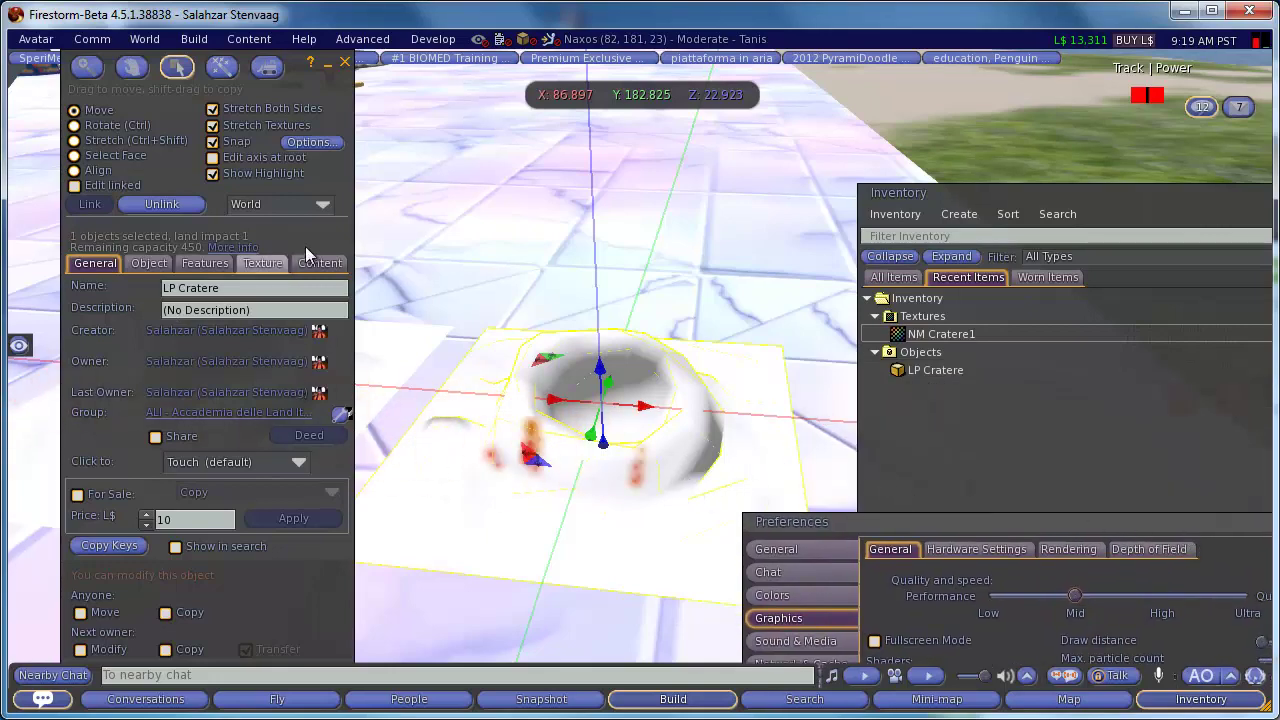
- Apply NM Cratere1 as the right crater's Bumpiness (normal) map in the Texture tab
{"action": "left_click", "coordinate": [264, 266]}
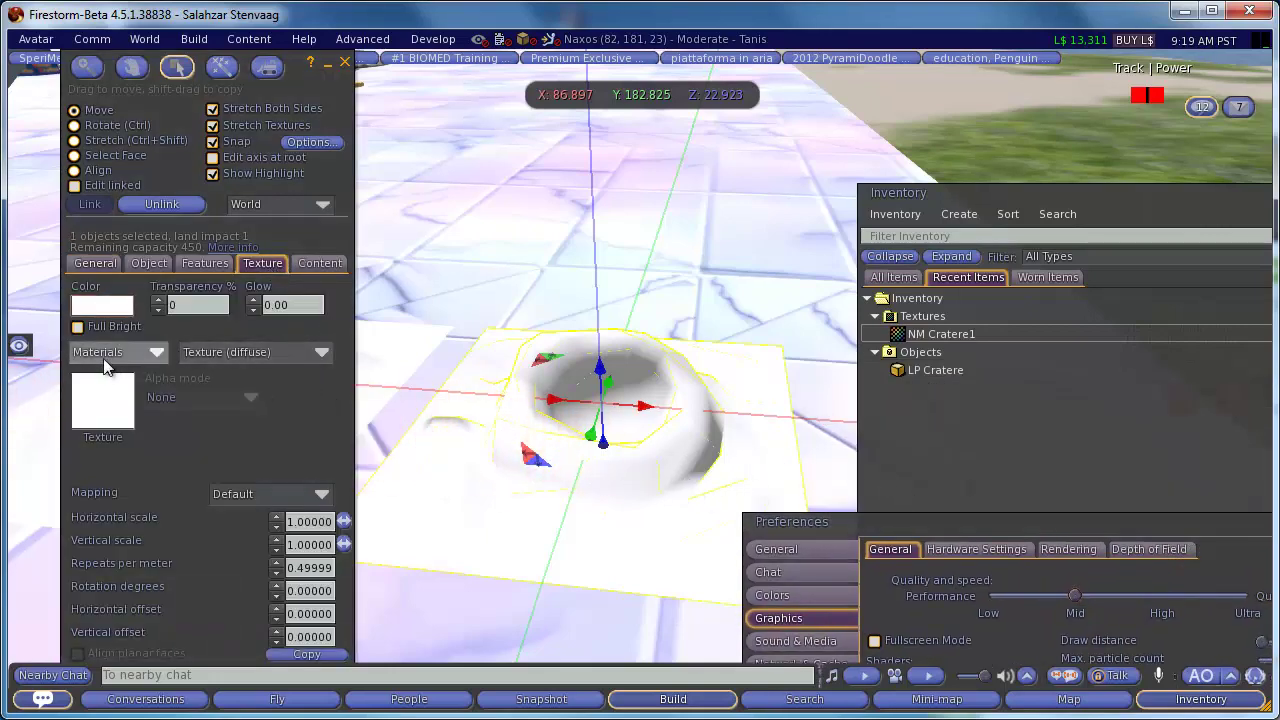
{"action": "left_click", "coordinate": [251, 355]}
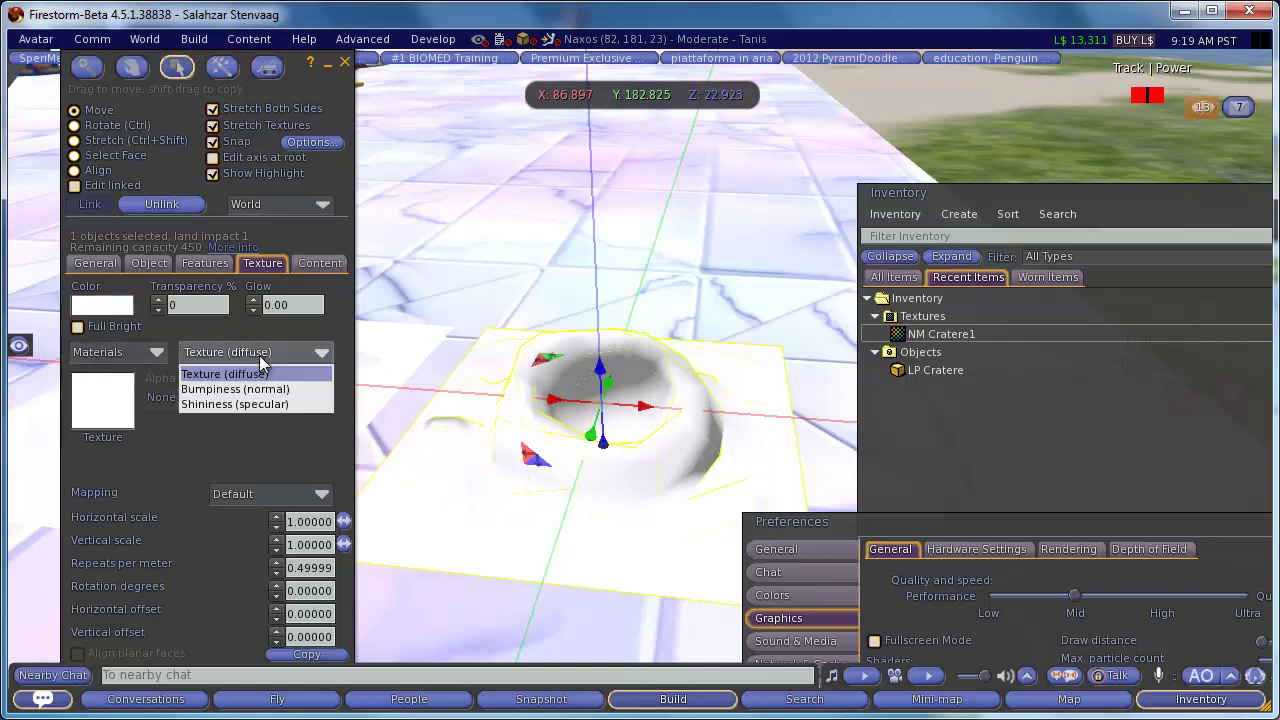
{"action": "left_click", "coordinate": [240, 390]}
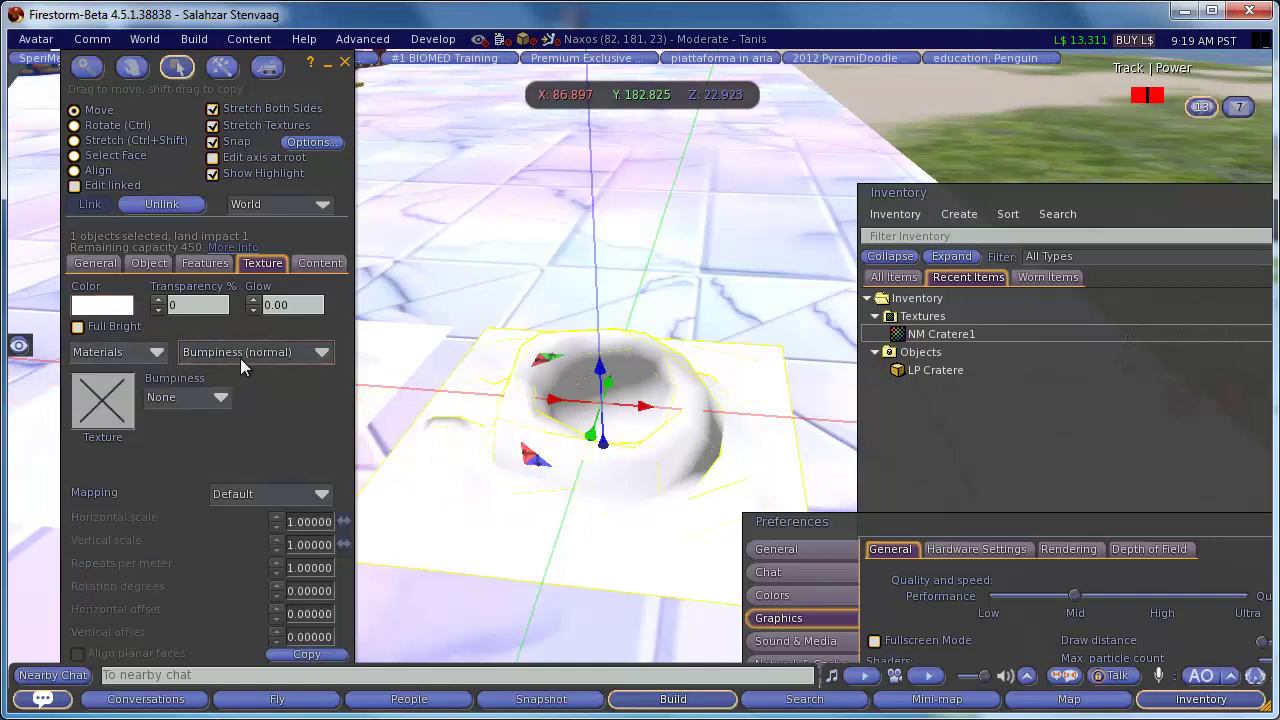
{"action": "mouse_move", "coordinate": [940, 334]}
{"action": "left_mouse_down"}
{"action": "mouse_move", "coordinate": [247, 412]}
{"action": "mouse_move", "coordinate": [116, 407]}
{"action": "left_mouse_up"}
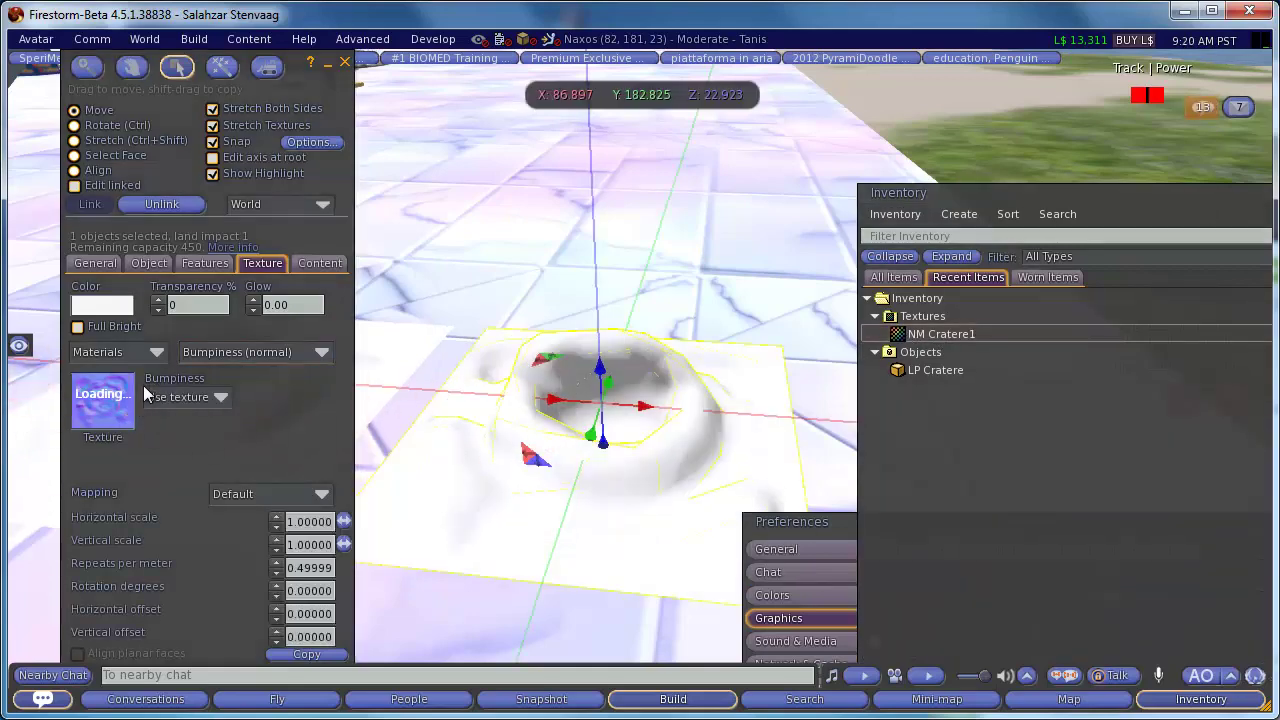
{"action": "left_click", "coordinate": [345, 63]}
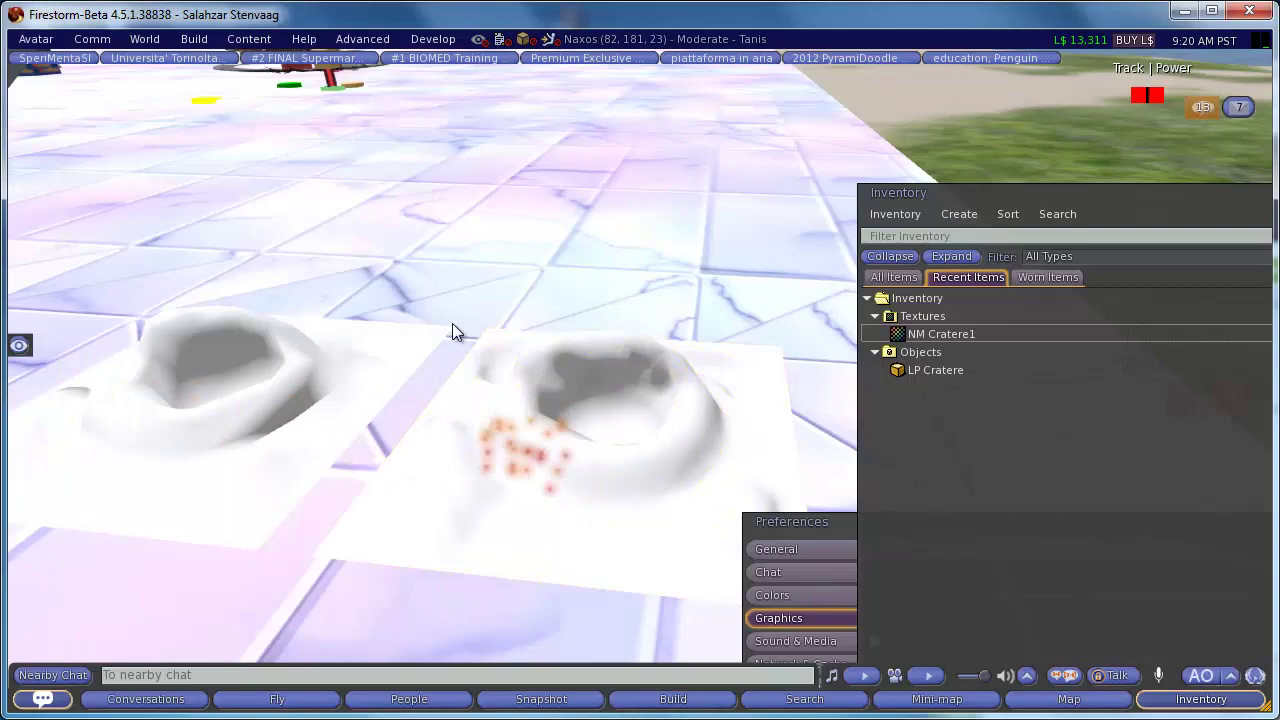
{"action": "left_click", "coordinate": [643, 374], "text": "alt"}
{"action": "mouse_move", "coordinate": [643, 383]}
{"action": "left_mouse_down", "text": "alt"}
{"action": "mouse_move", "coordinate": [363, 455]}
{"action": "mouse_move", "coordinate": [646, 377]}
{"action": "mouse_move", "coordinate": [492, 396]}
{"action": "left_mouse_up", "text": "alt"}
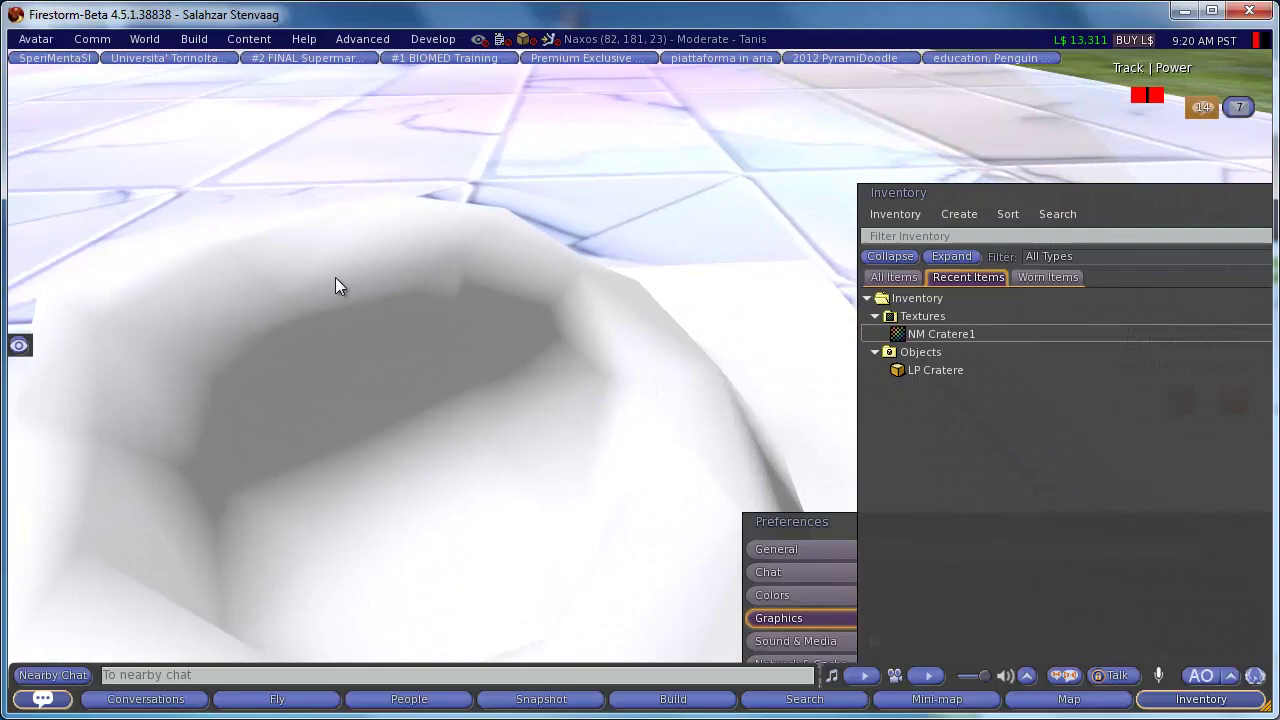
{"action": "mouse_move", "coordinate": [335, 286]}
{"action": "left_mouse_down", "text": "alt"}
{"action": "mouse_move", "coordinate": [640, 380]}
{"action": "mouse_move", "coordinate": [763, 391]}
{"action": "mouse_move", "coordinate": [640, 377]}
{"action": "mouse_move", "coordinate": [697, 451]}
{"action": "mouse_move", "coordinate": [646, 374]}
{"action": "mouse_move", "coordinate": [640, 397]}
{"action": "left_mouse_up", "text": "alt"}
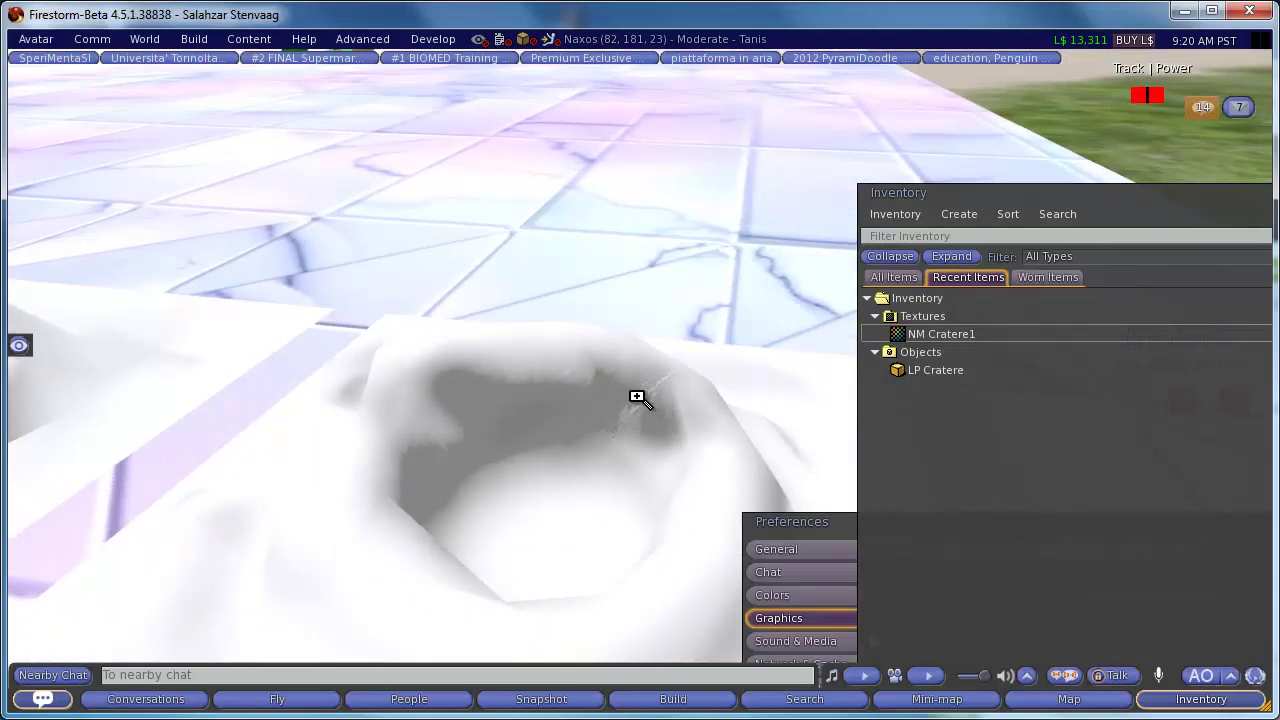
{"action": "mouse_move", "coordinate": [643, 400]}
{"action": "left_mouse_down", "text": "alt"}
{"action": "mouse_move", "coordinate": [634, 377]}
{"action": "mouse_move", "coordinate": [646, 377]}
{"action": "mouse_move", "coordinate": [629, 374]}
{"action": "mouse_move", "coordinate": [786, 369]}
{"action": "mouse_move", "coordinate": [645, 385]}
{"action": "left_mouse_up", "text": "alt"}
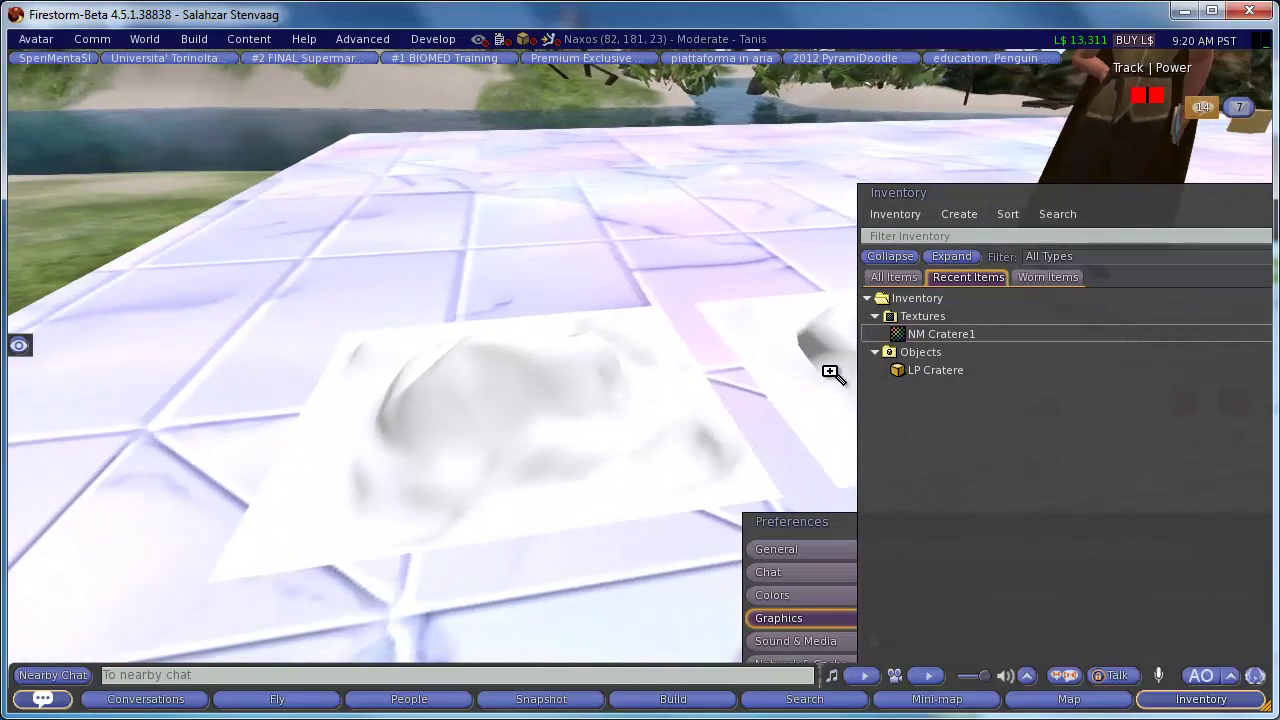
{"action": "left_click_drag", "start_coordinate": [830, 372], "coordinate": [642, 385], "text": "alt"}
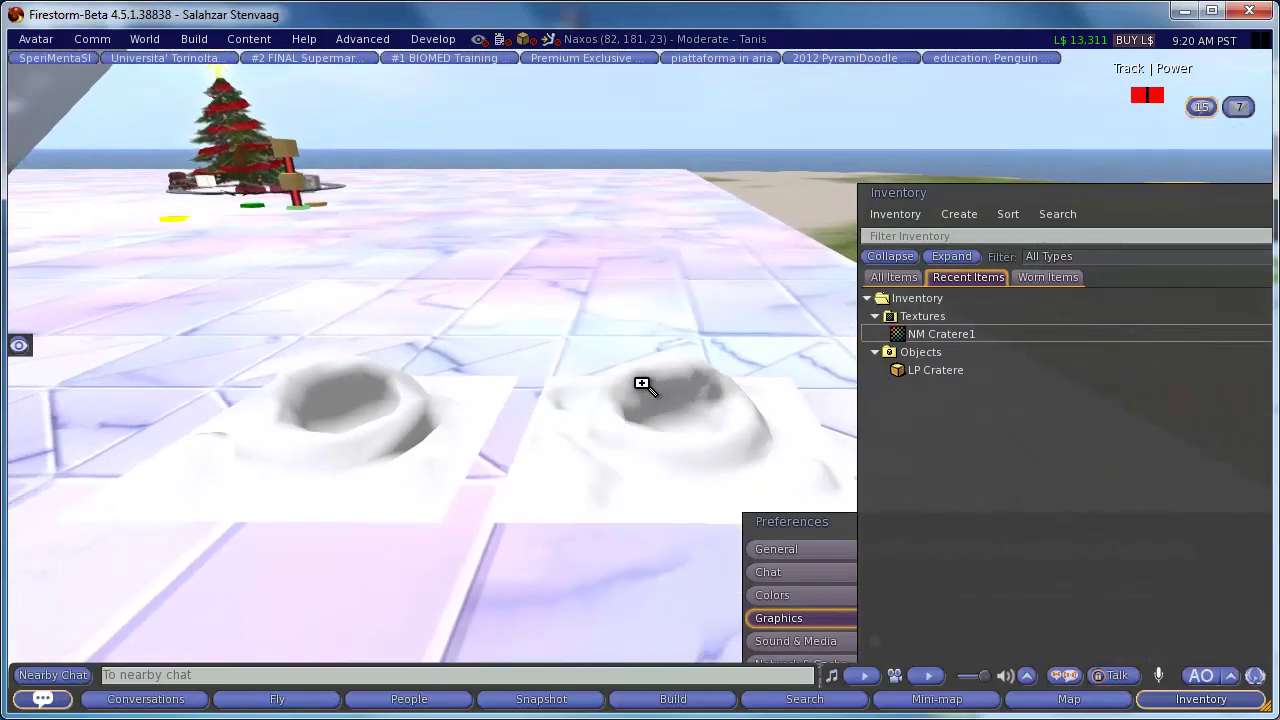
{"action": "mouse_move", "coordinate": [728, 424]}
{"action": "left_mouse_down", "text": "alt"}
{"action": "mouse_move", "coordinate": [640, 368]}
{"action": "mouse_move", "coordinate": [642, 382]}
{"action": "mouse_move", "coordinate": [622, 378]}
{"action": "mouse_move", "coordinate": [641, 382]}
{"action": "left_mouse_up", "text": "alt"}
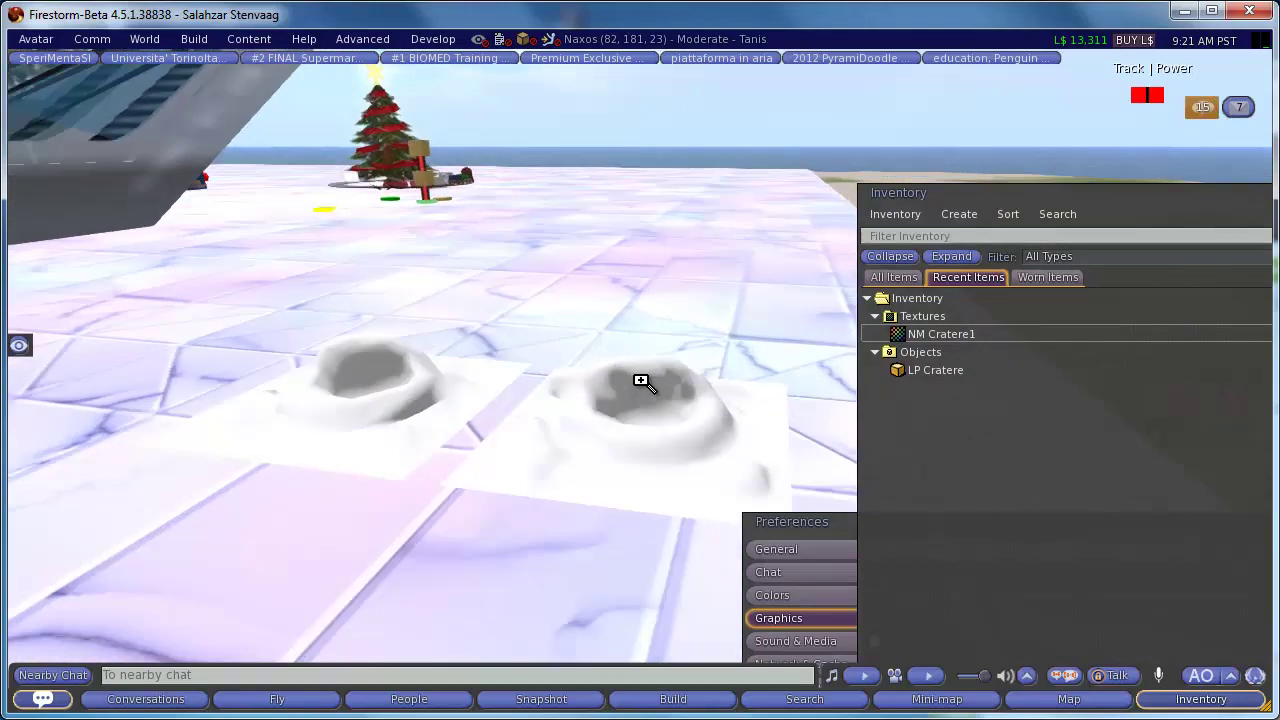
{"action": "right_click", "coordinate": [618, 387]}
{"action": "left_click", "coordinate": [651, 428]}
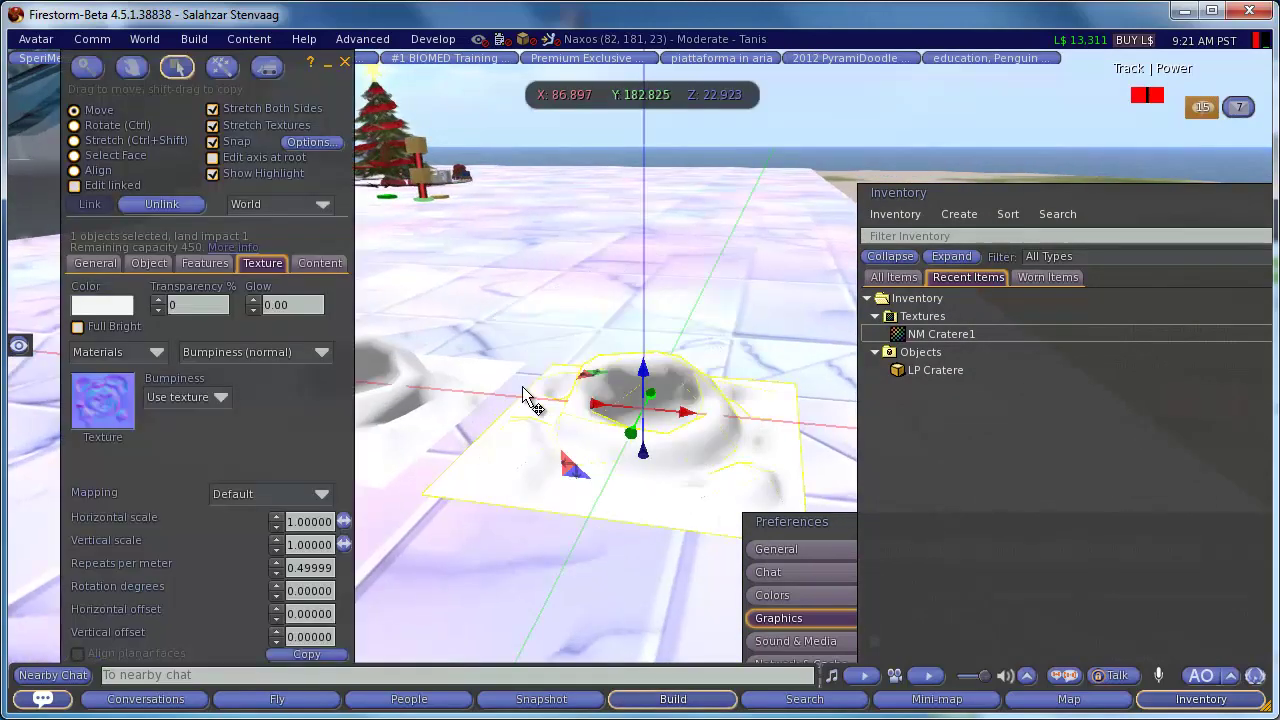
{"action": "left_click", "coordinate": [344, 63]}
{"action": "mouse_move", "coordinate": [686, 377]}
{"action": "left_mouse_down", "text": "alt"}
{"action": "mouse_move", "coordinate": [634, 380]}
{"action": "mouse_move", "coordinate": [728, 414]}
{"action": "mouse_move", "coordinate": [640, 380]}
{"action": "mouse_move", "coordinate": [610, 391]}
{"action": "mouse_move", "coordinate": [640, 383]}
{"action": "left_mouse_up", "text": "alt"}
{"action": "left_click", "coordinate": [323, 449], "text": "alt"}
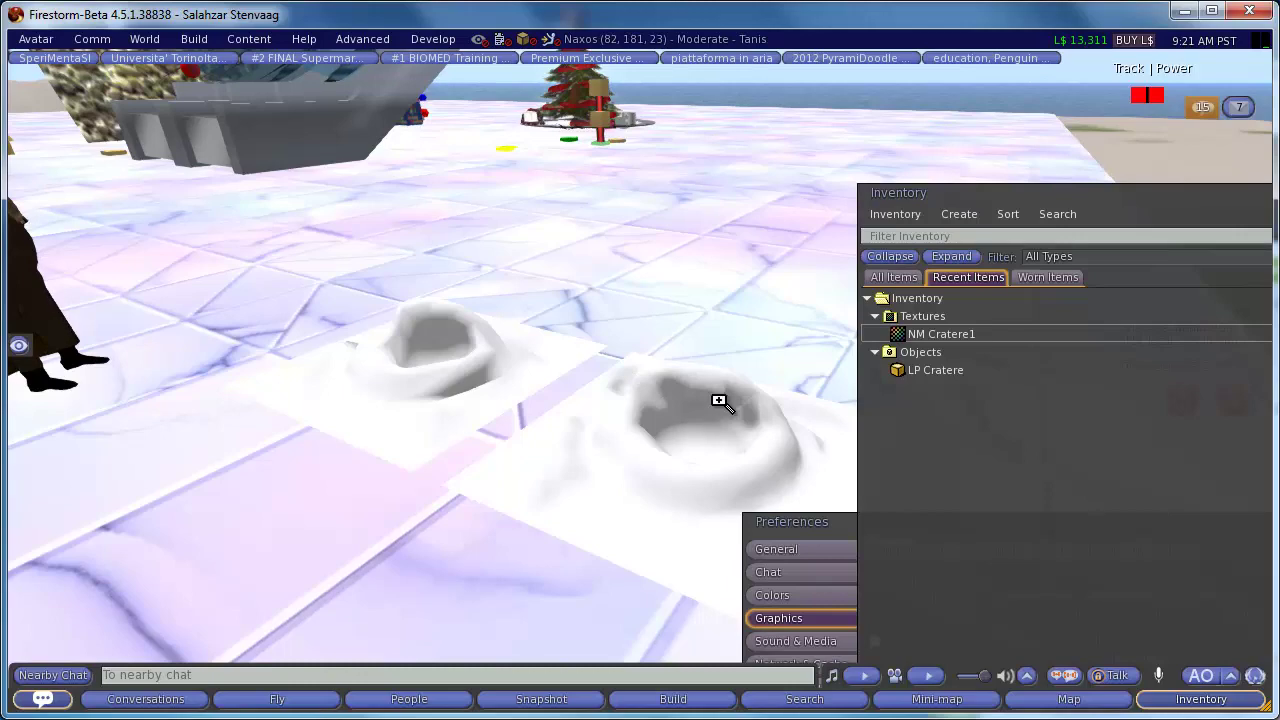
{"action": "left_click", "coordinate": [718, 400], "text": "alt"}
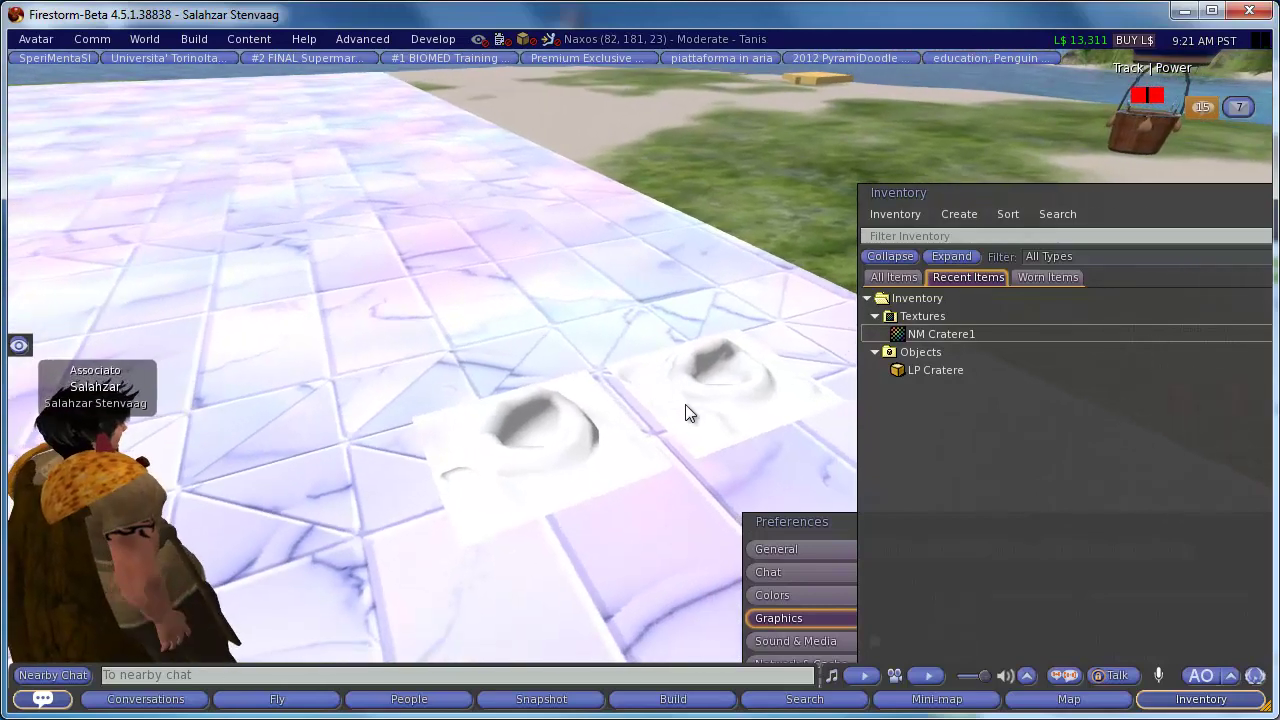